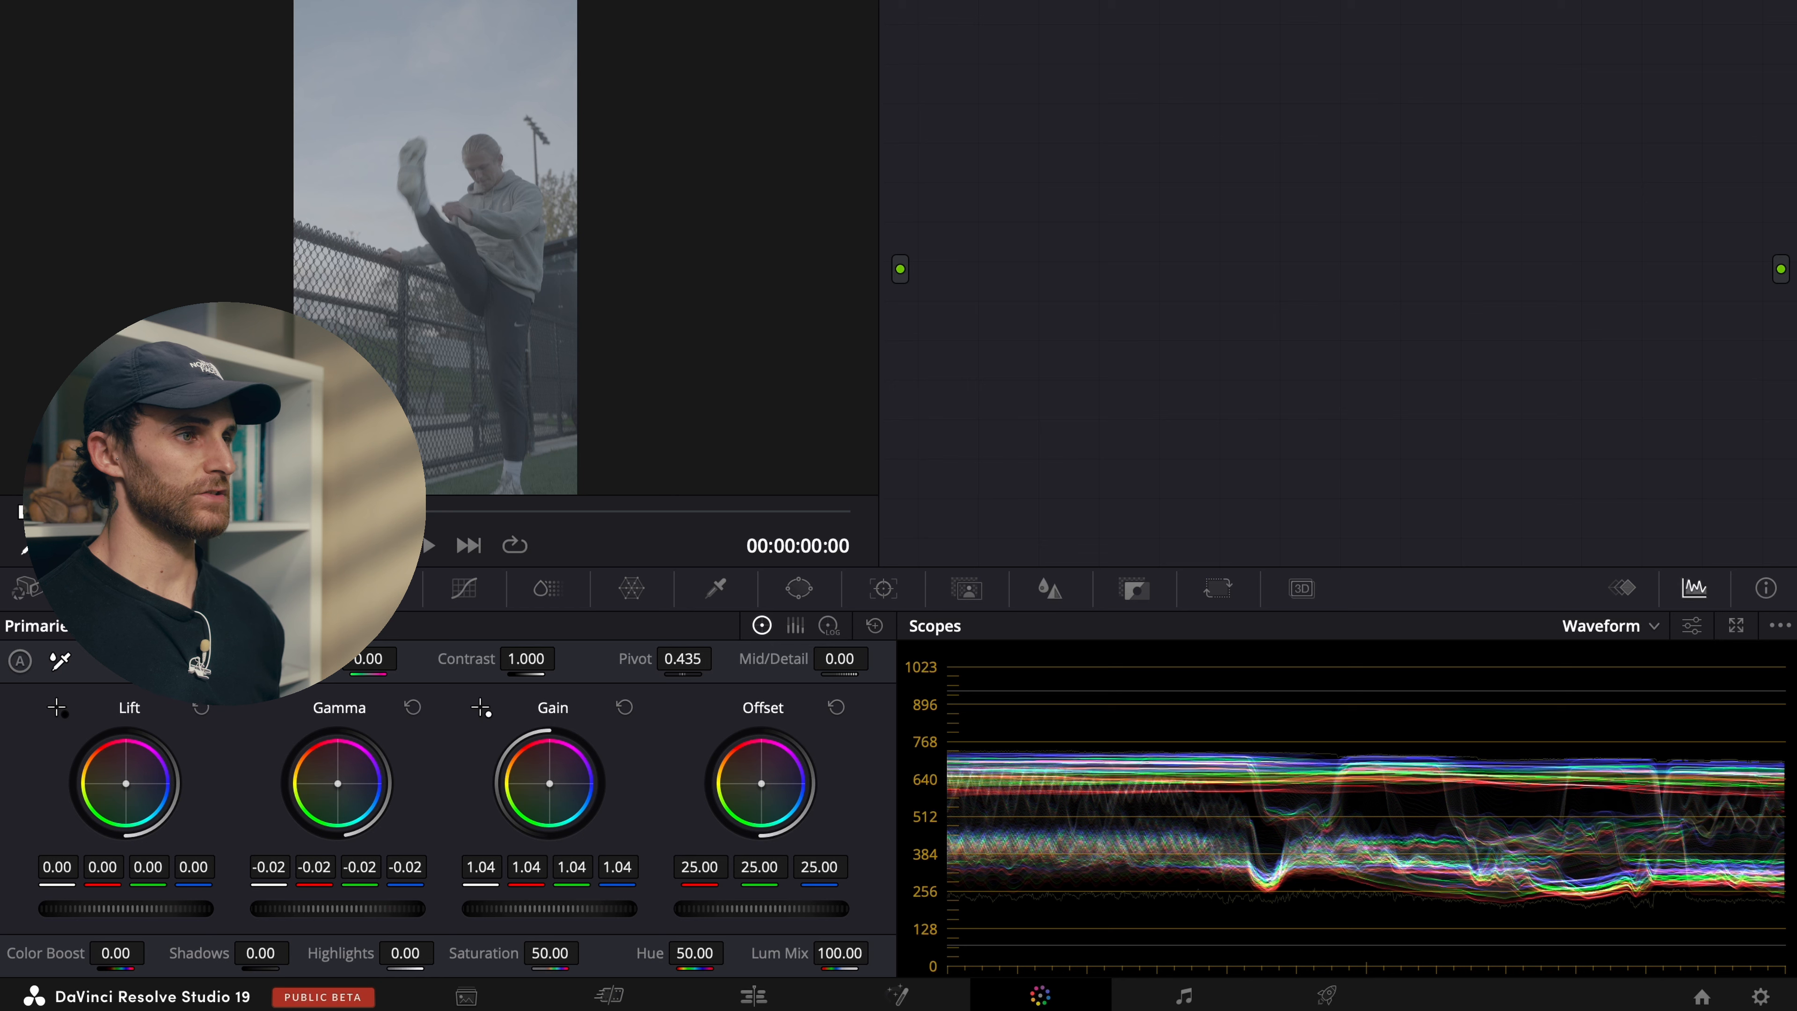
Step: Set the input color space of all clips in the timeline to Sony S-Gamut3.Cine/S-Log3
click(283, 2)
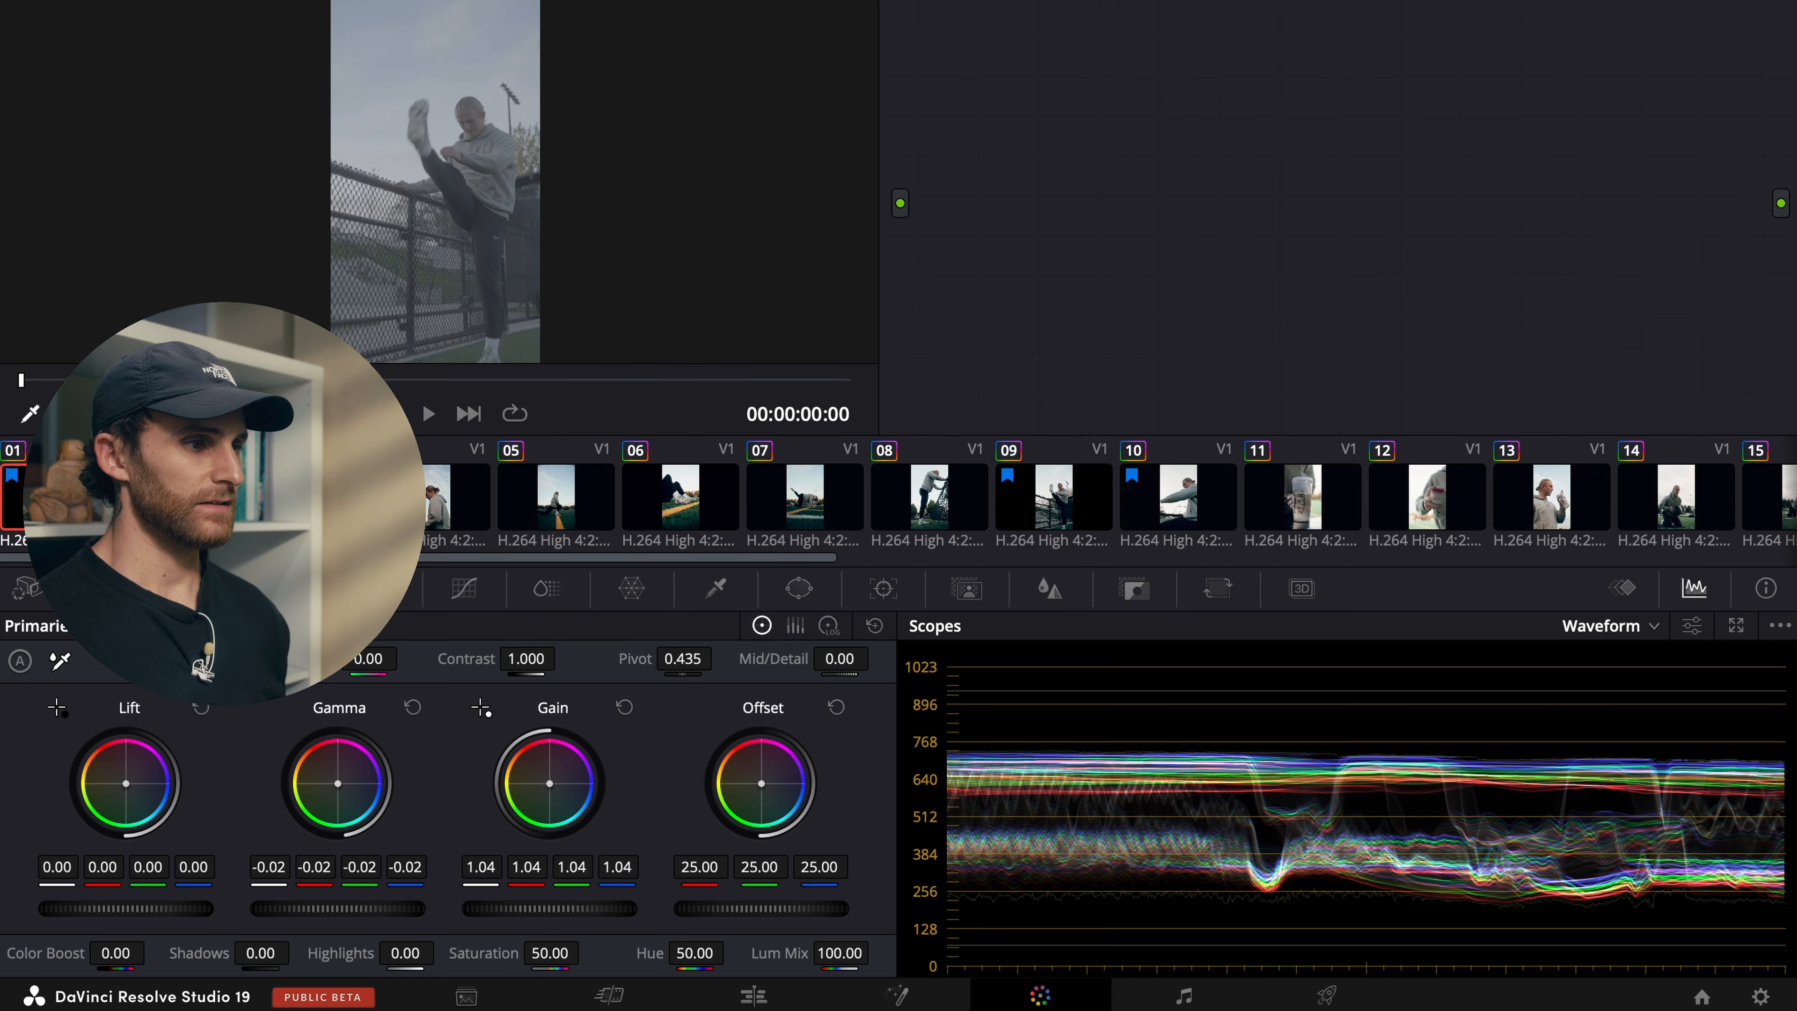
key(ctrl+a)
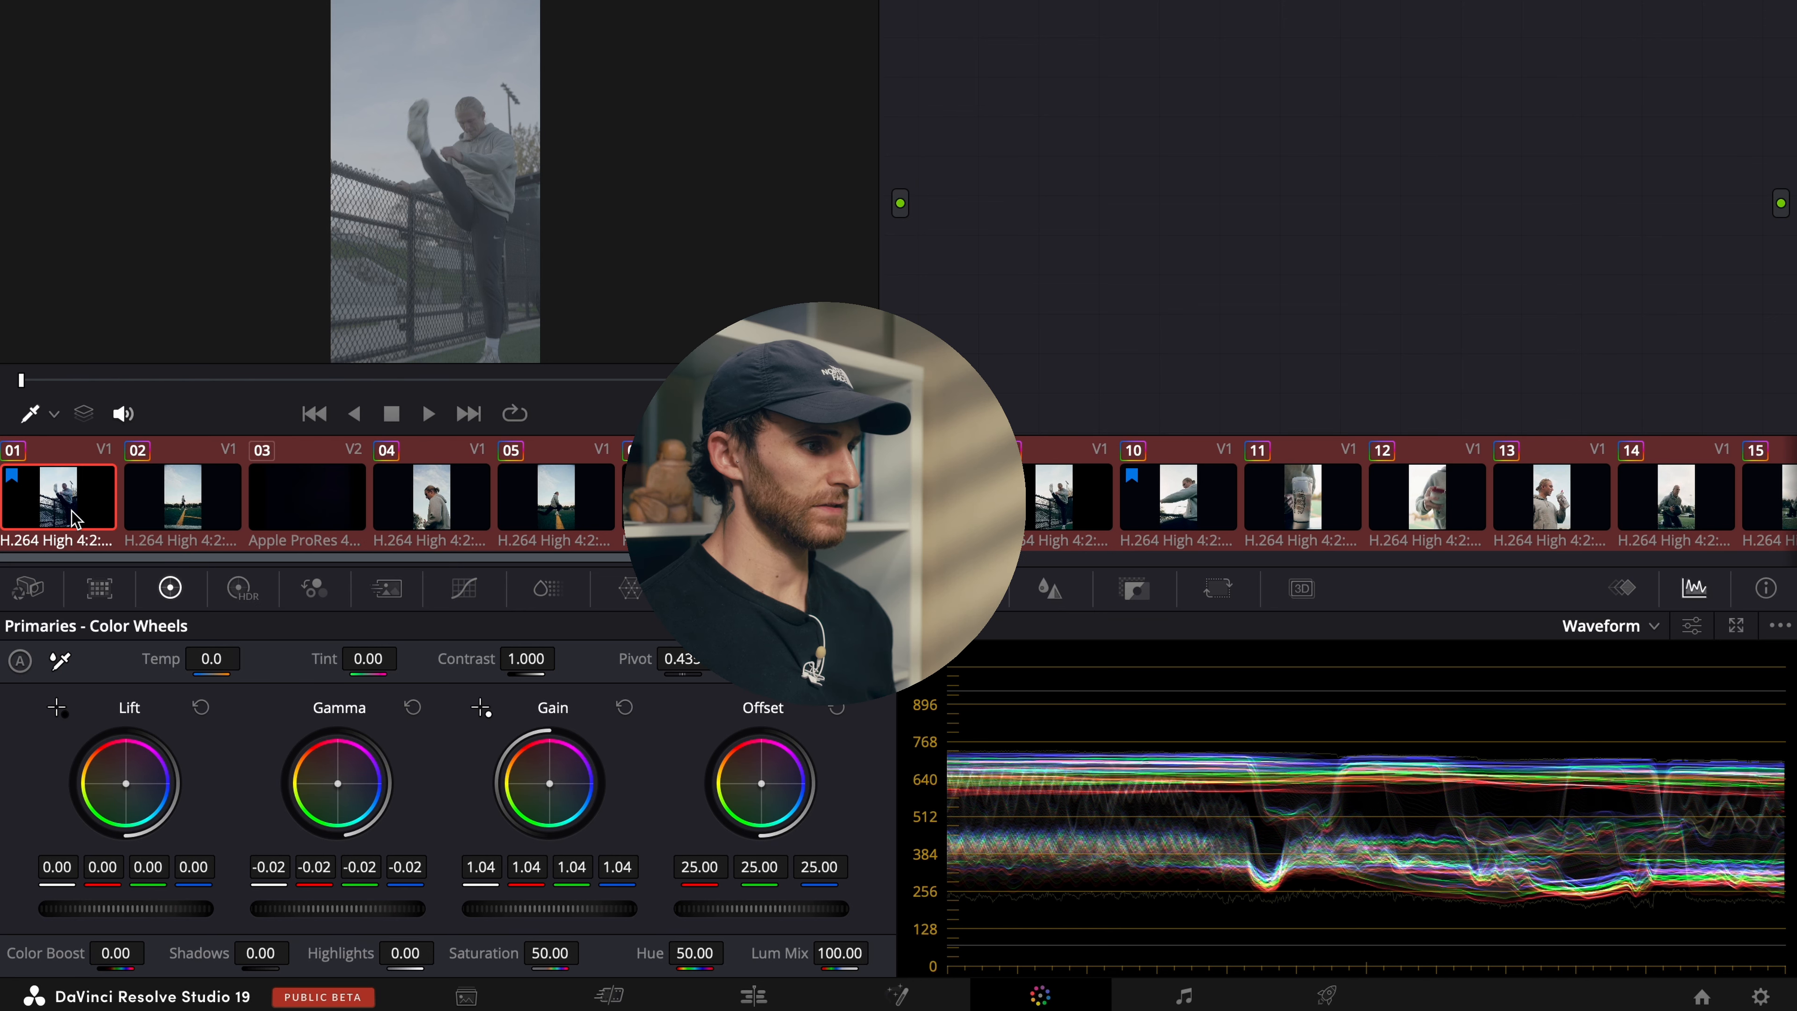
right_click(72, 515)
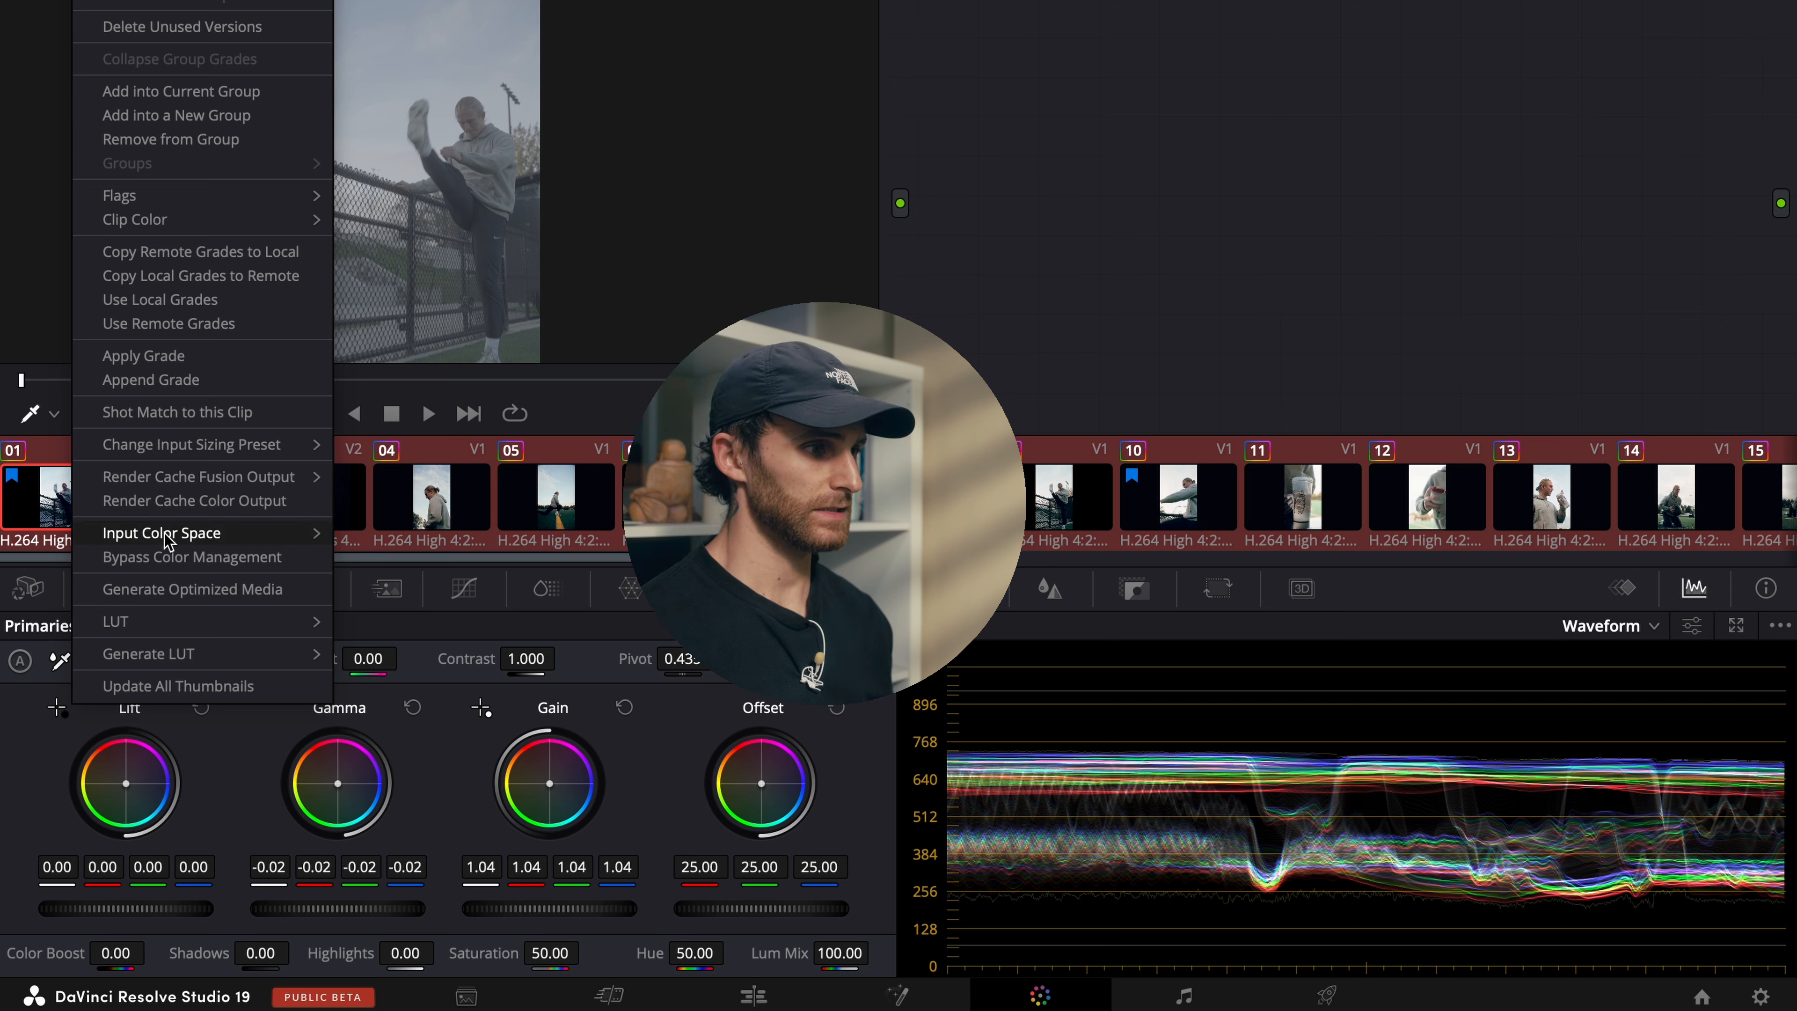
mouse_move(168, 539)
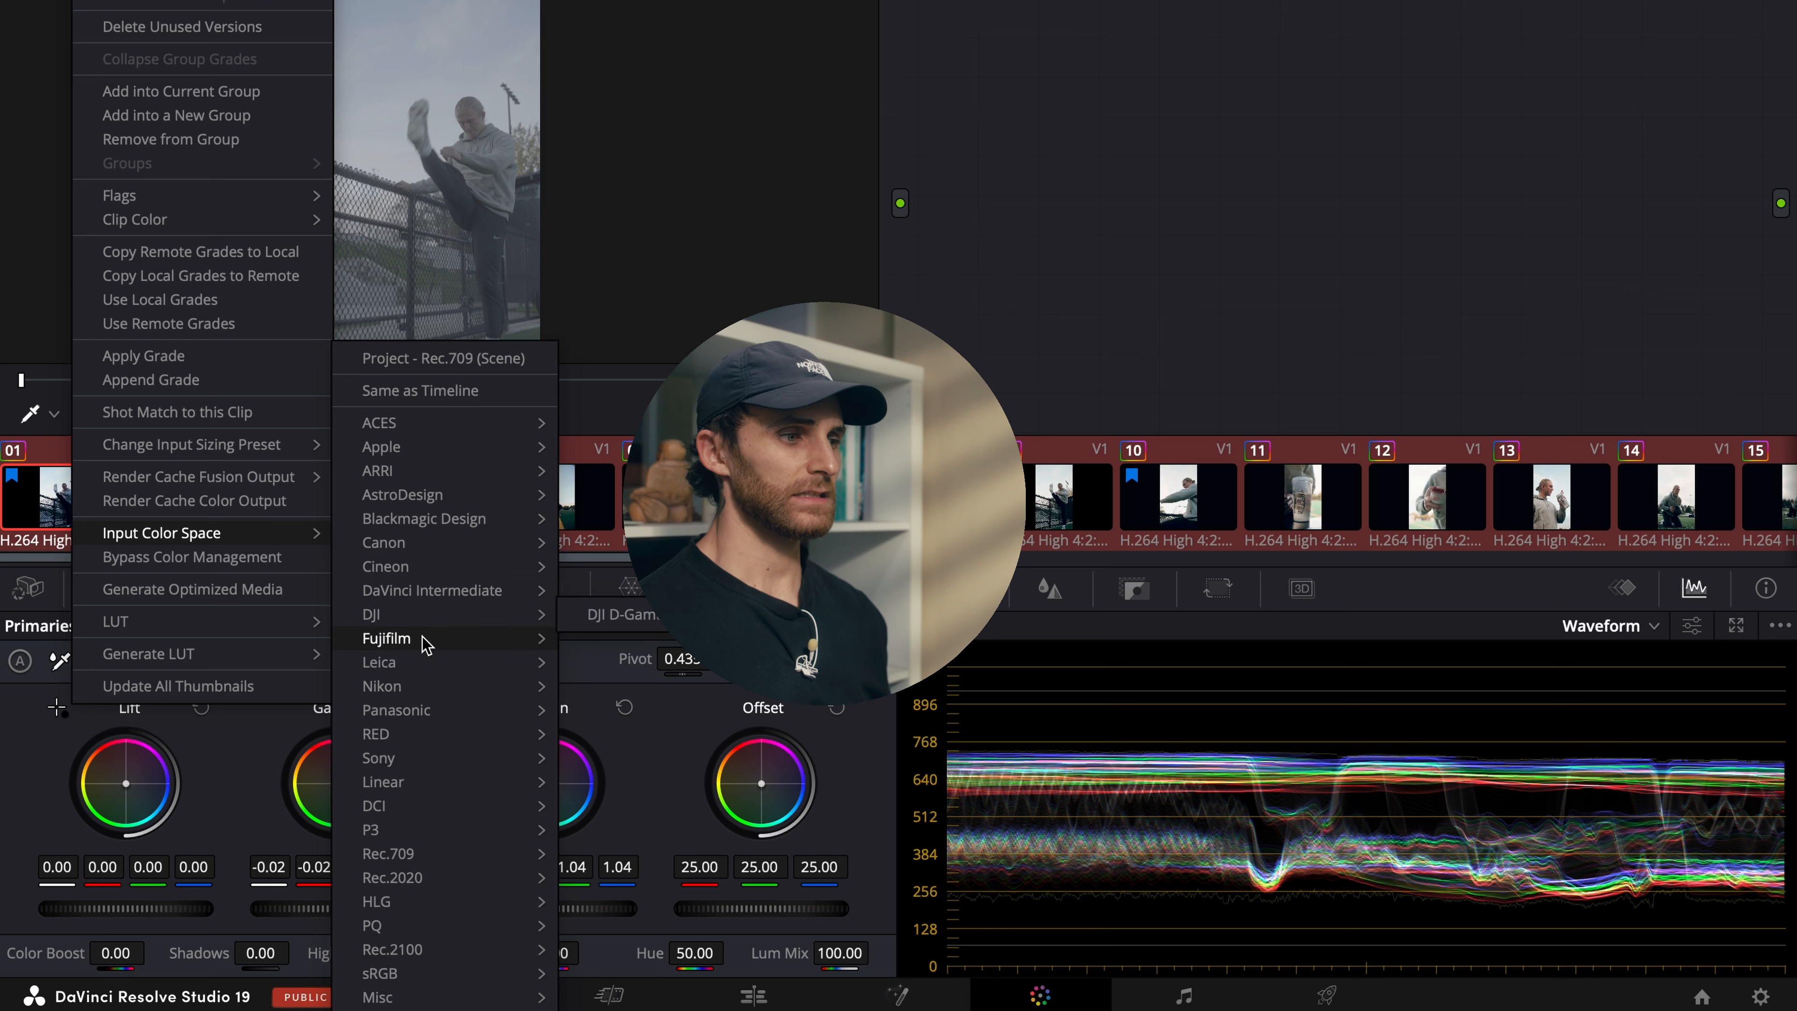
mouse_move(403, 752)
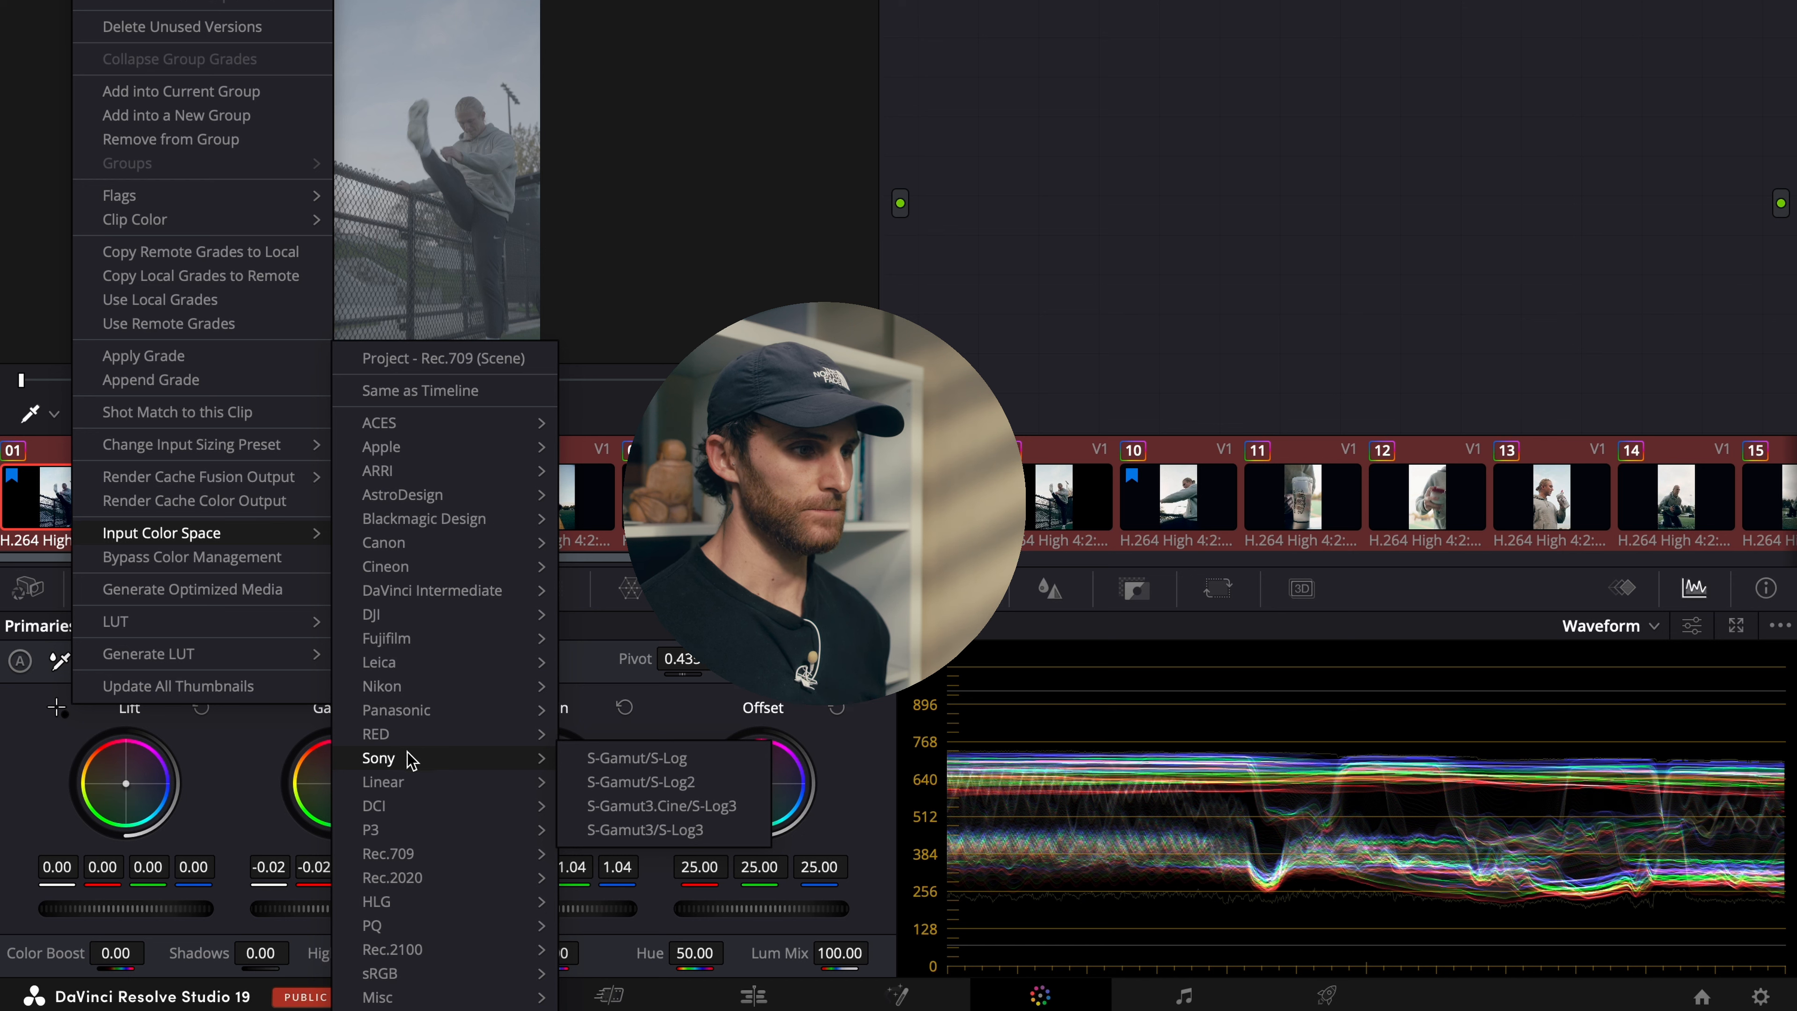
click(659, 808)
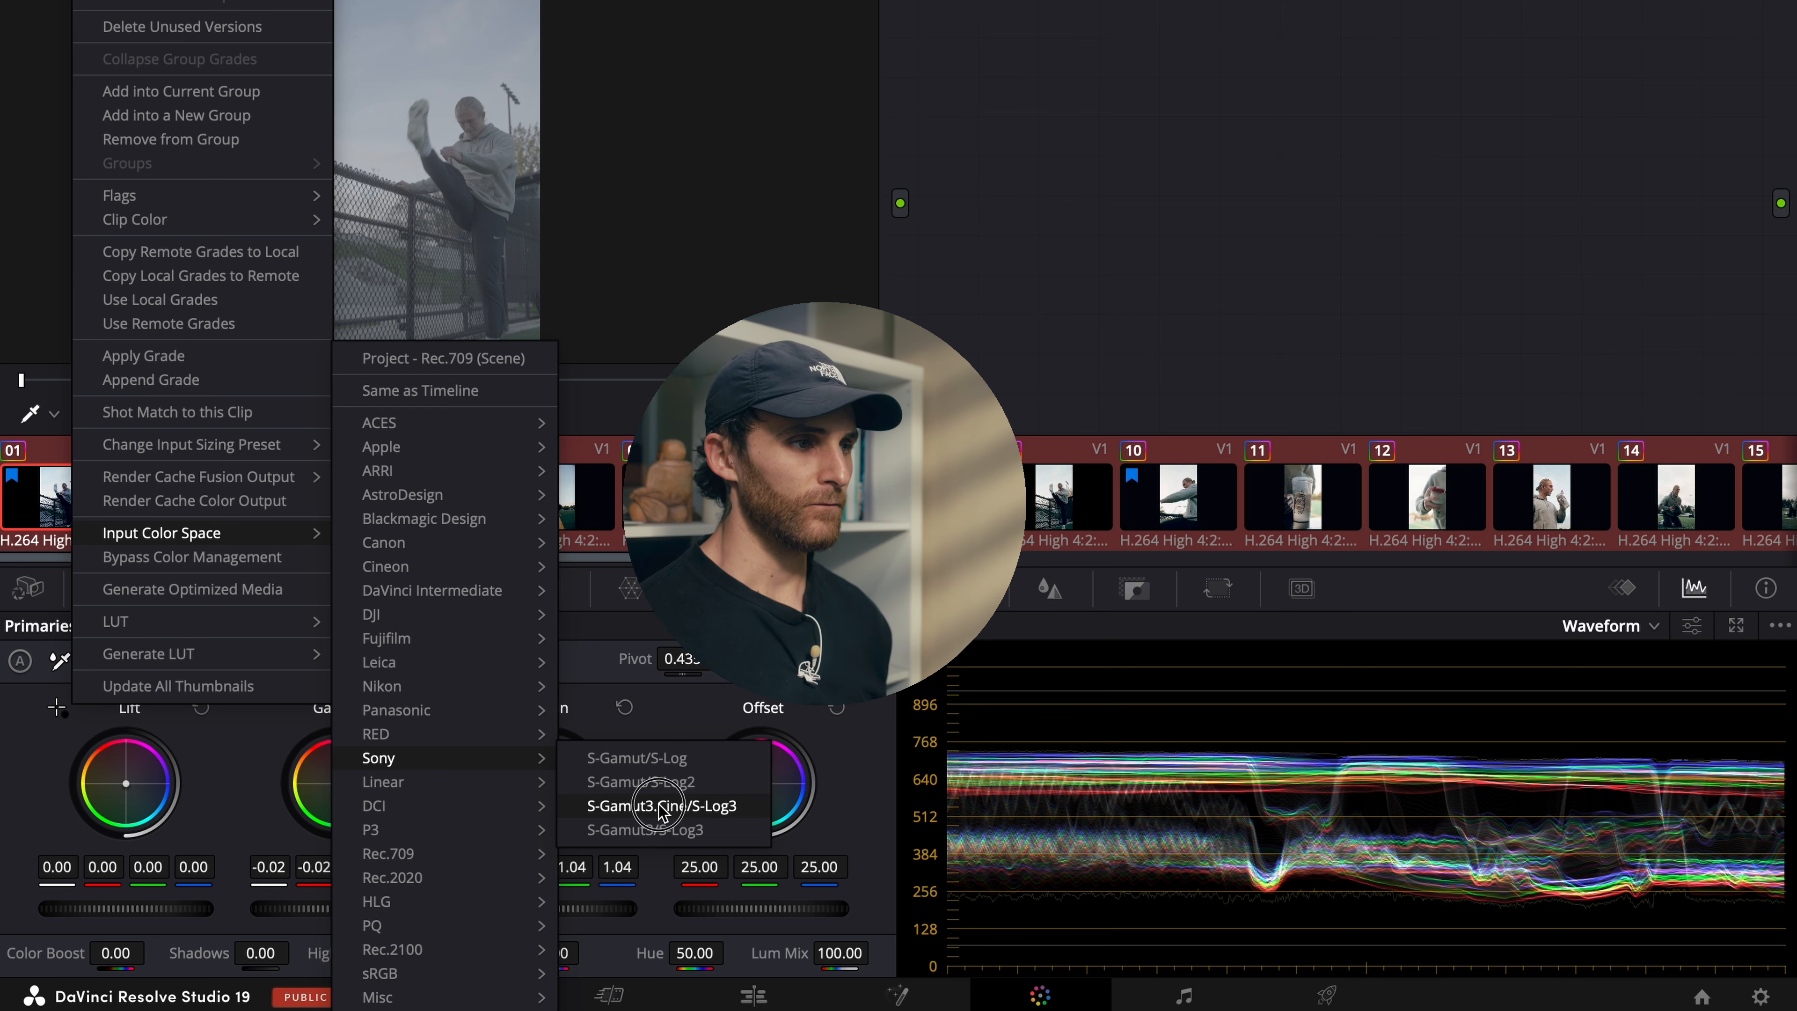
click(659, 808)
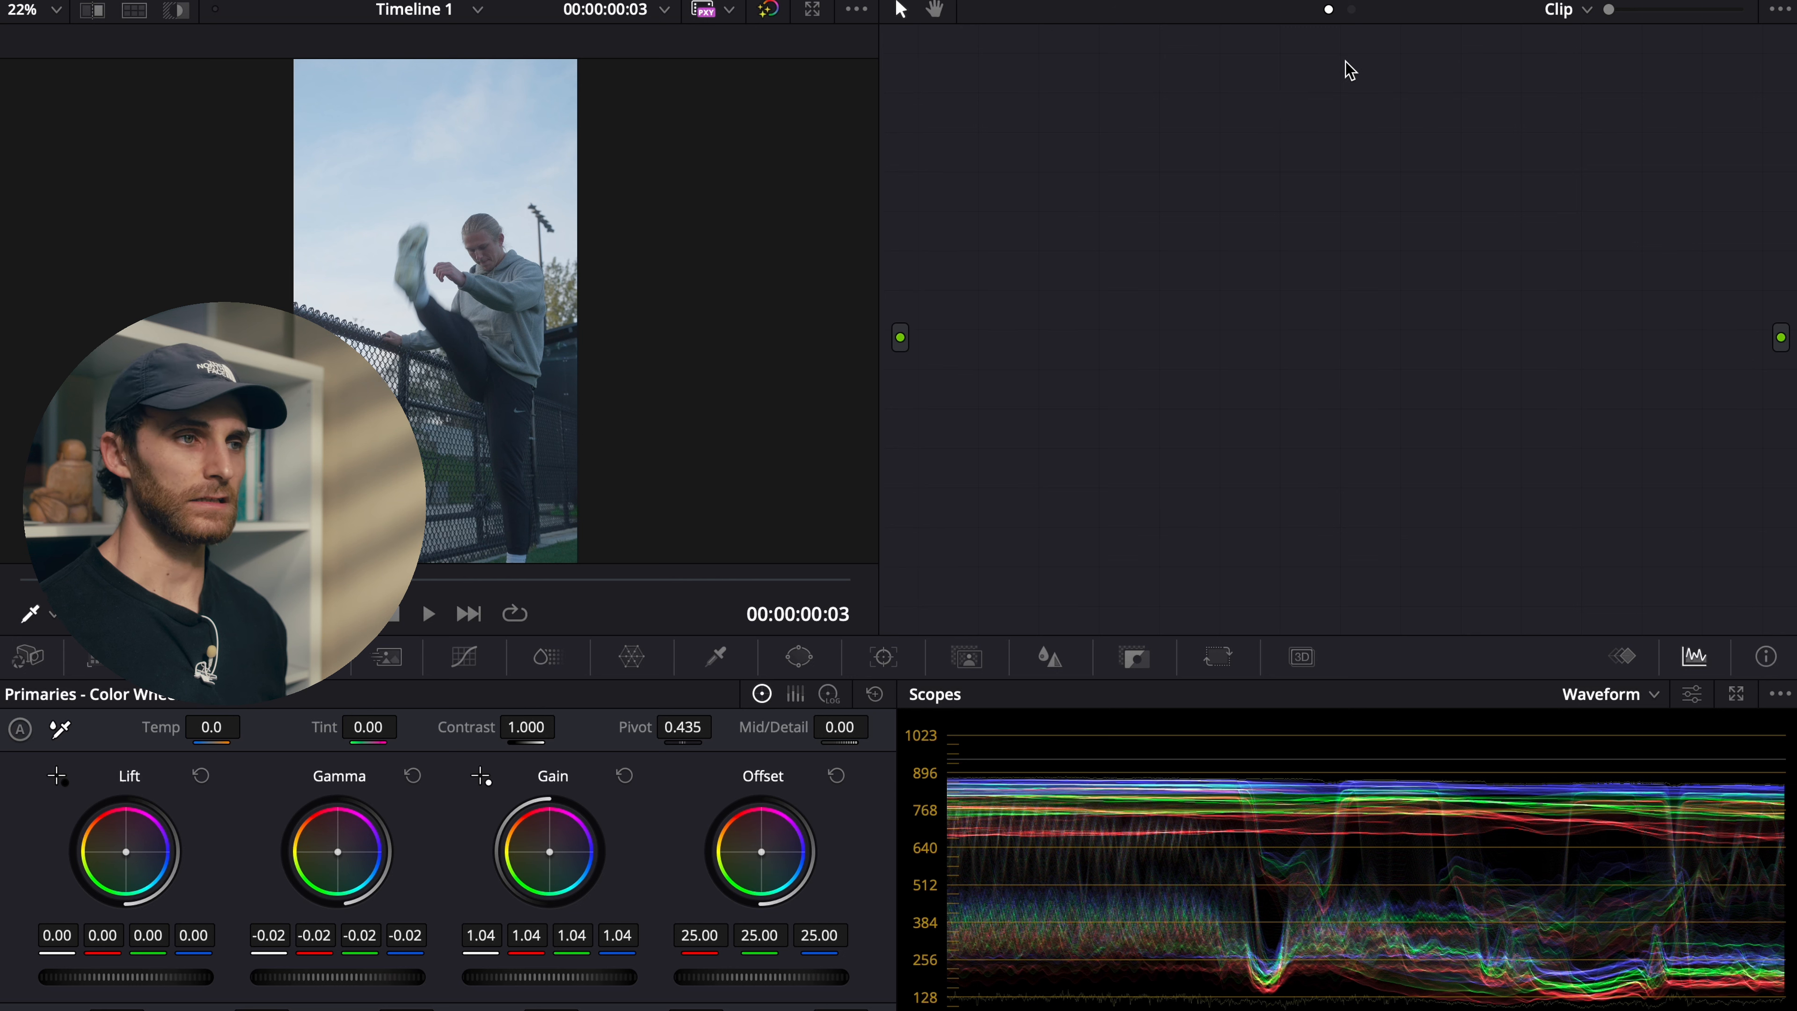
Step: Switch the node graph from Clip level to Timeline level
click(1352, 11)
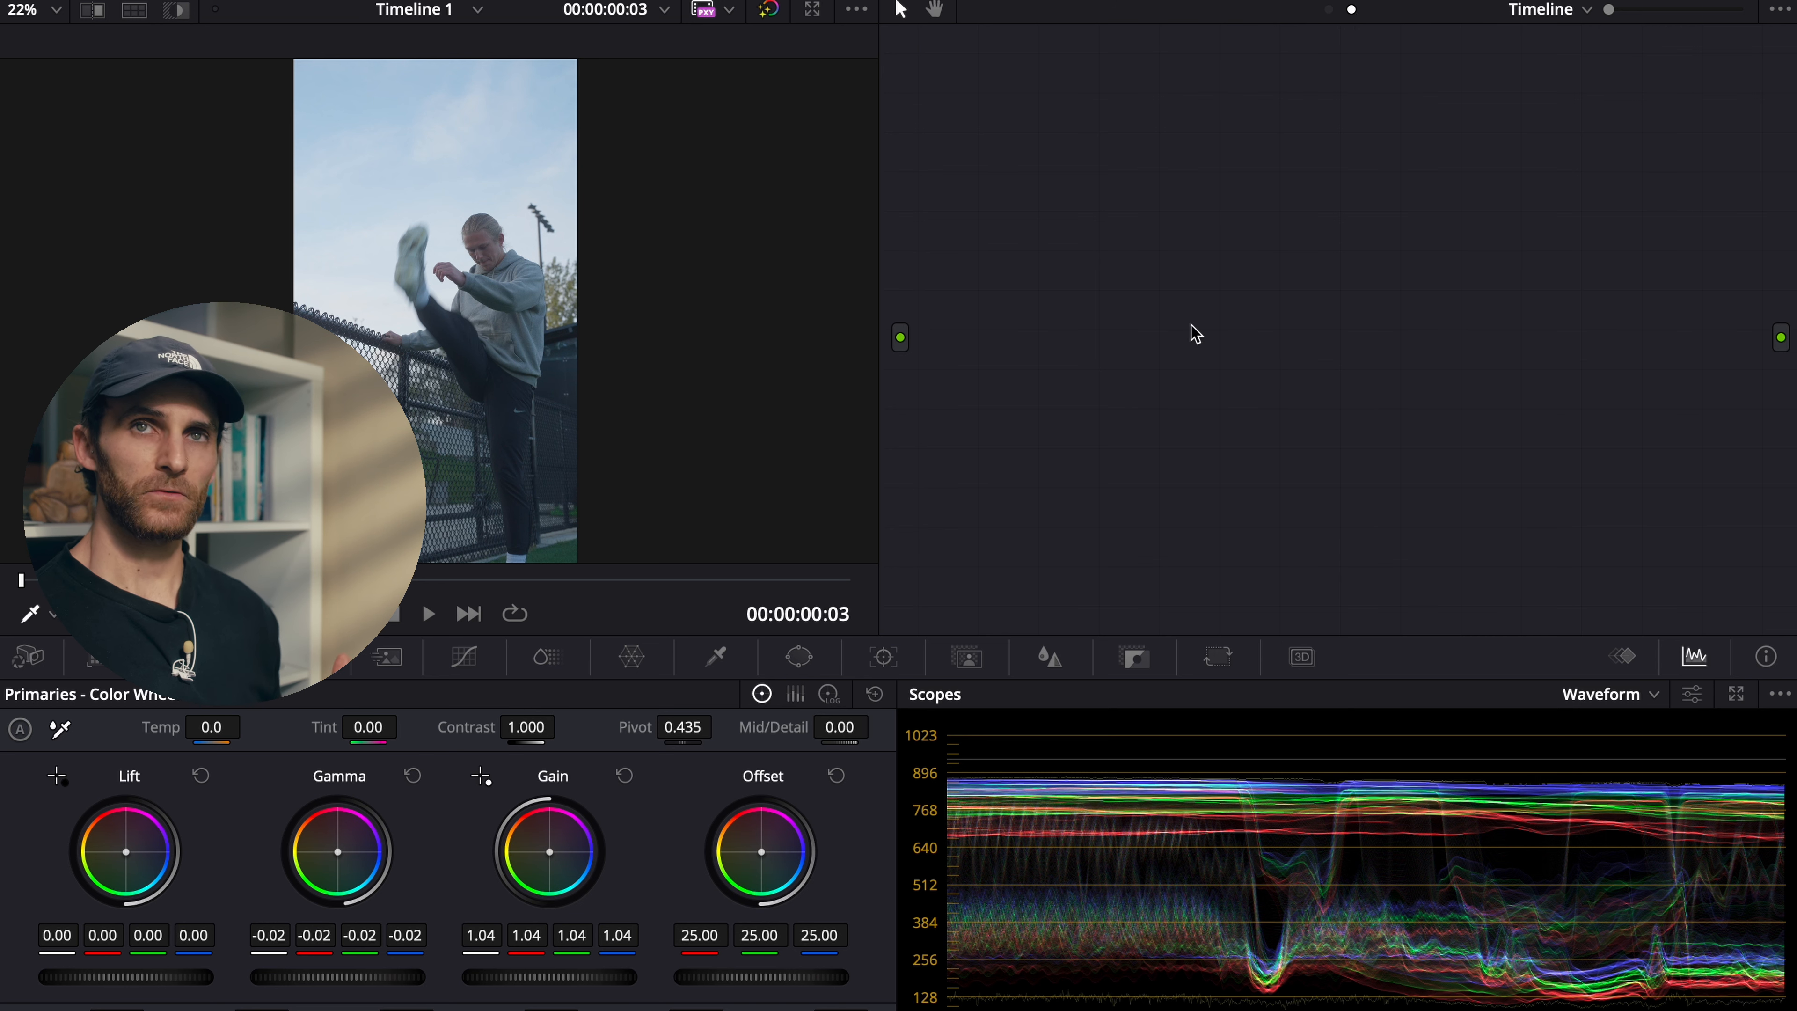
click(1542, 11)
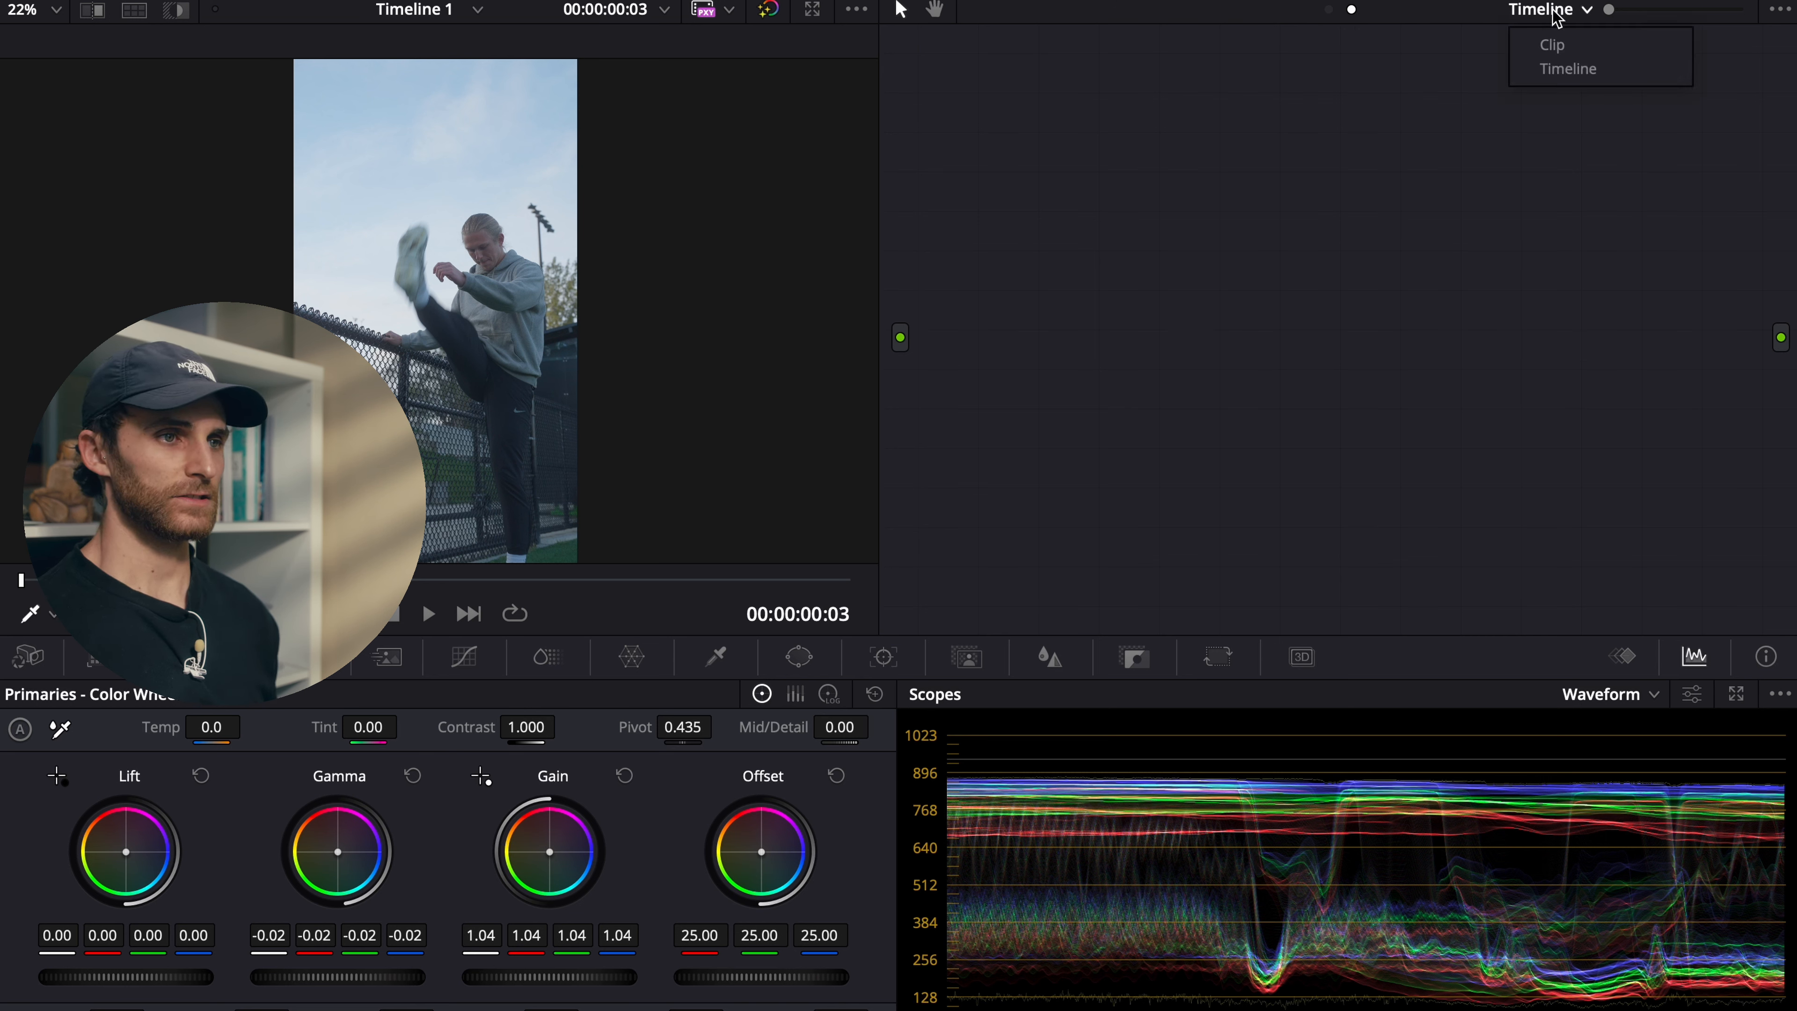
click(1551, 69)
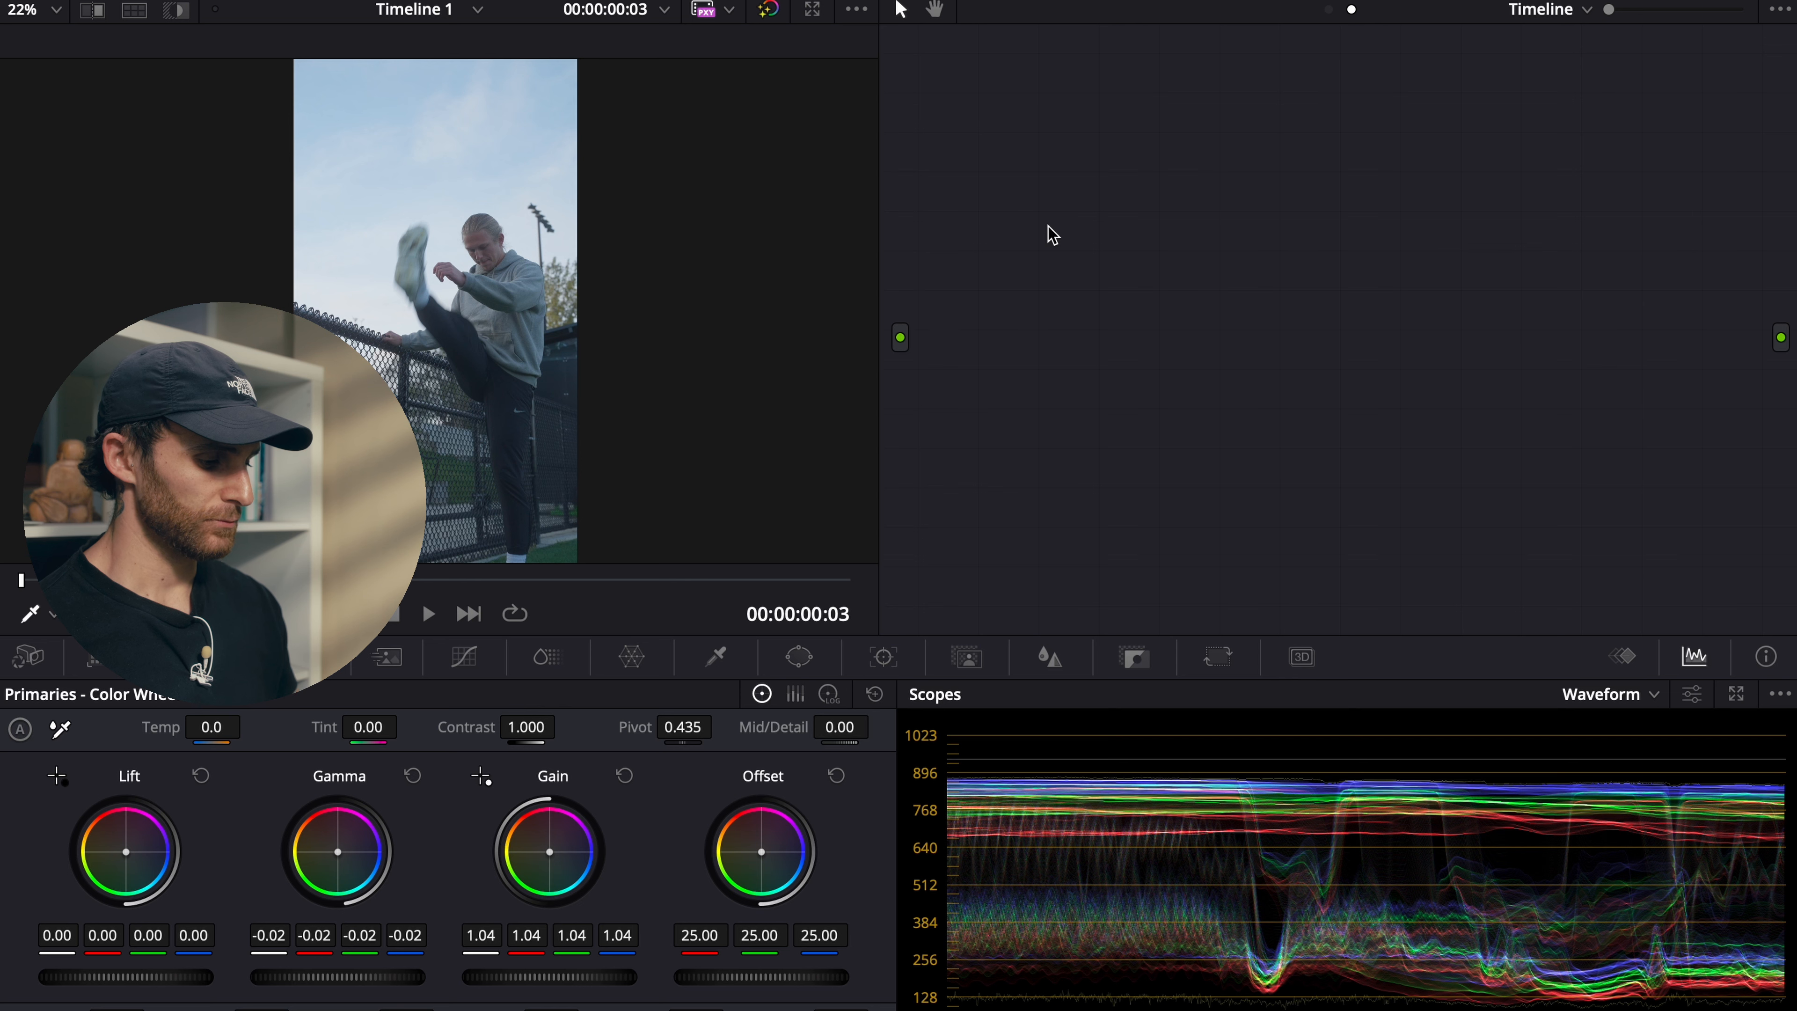
Step: Build a chain of six serial nodes, centre it between the graph's input and output, and open the first node's options
key(alt+s)
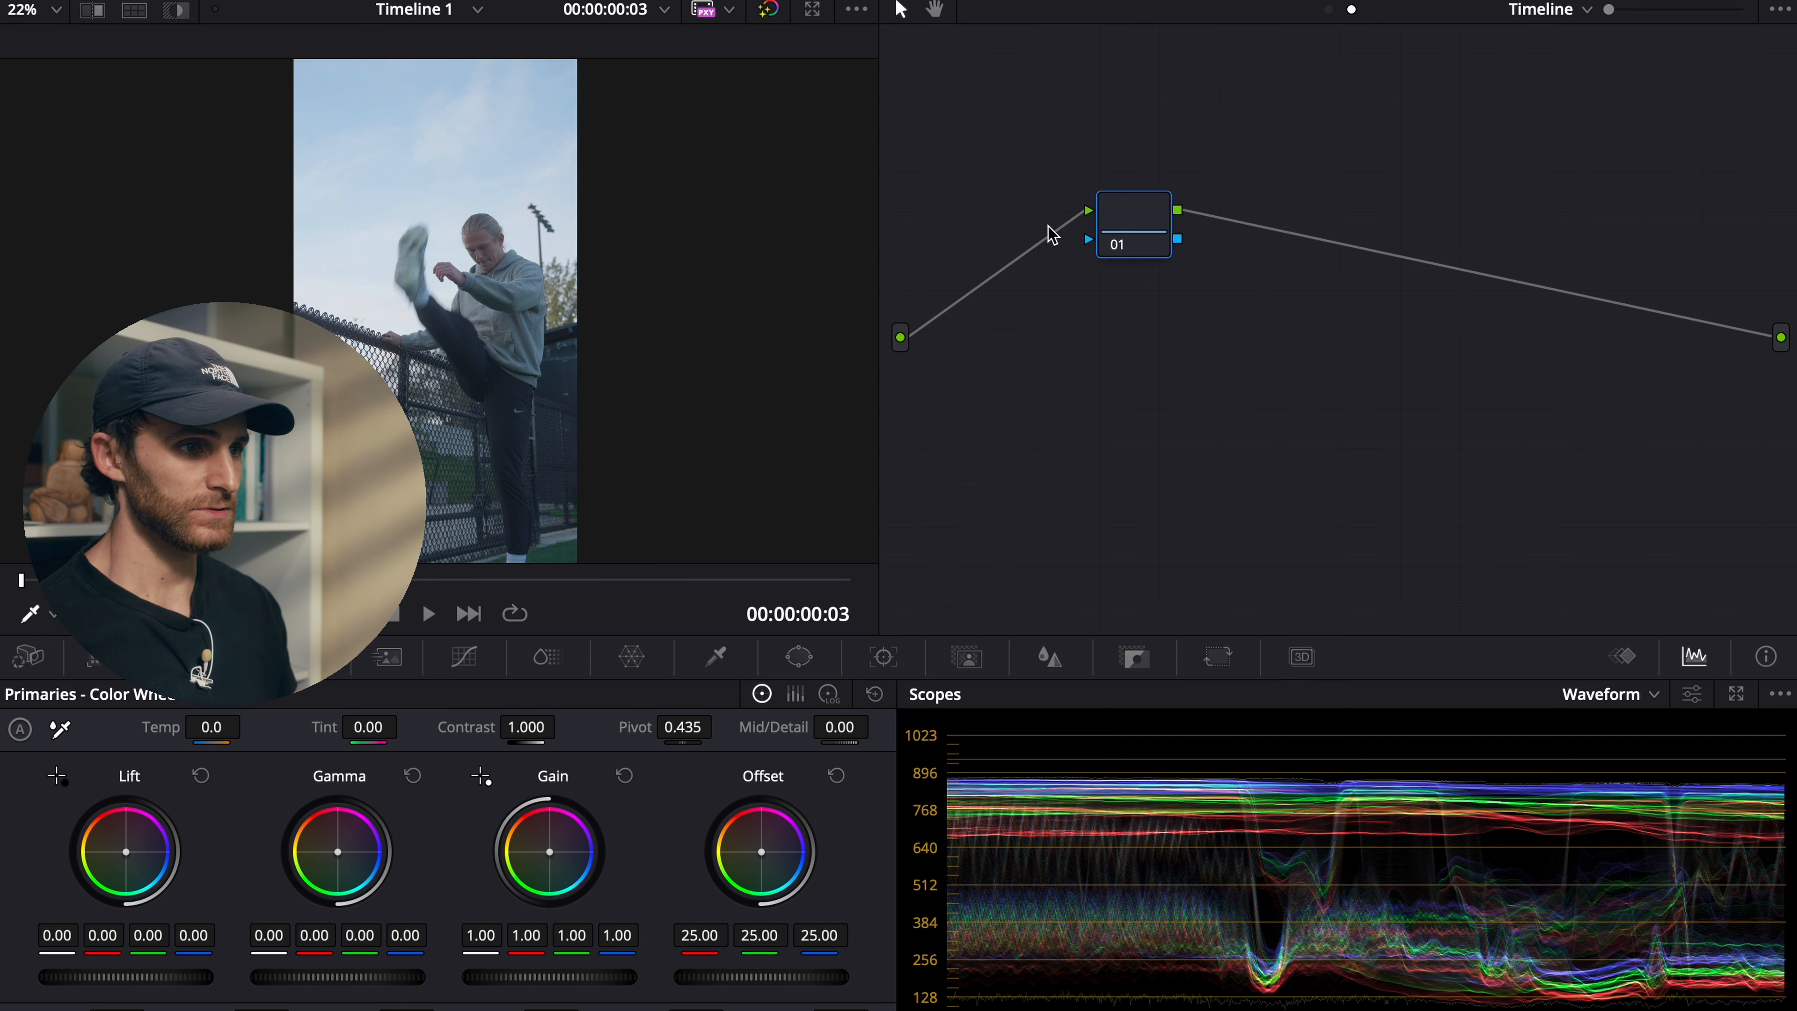
drag(1730, 148, 1116, 312)
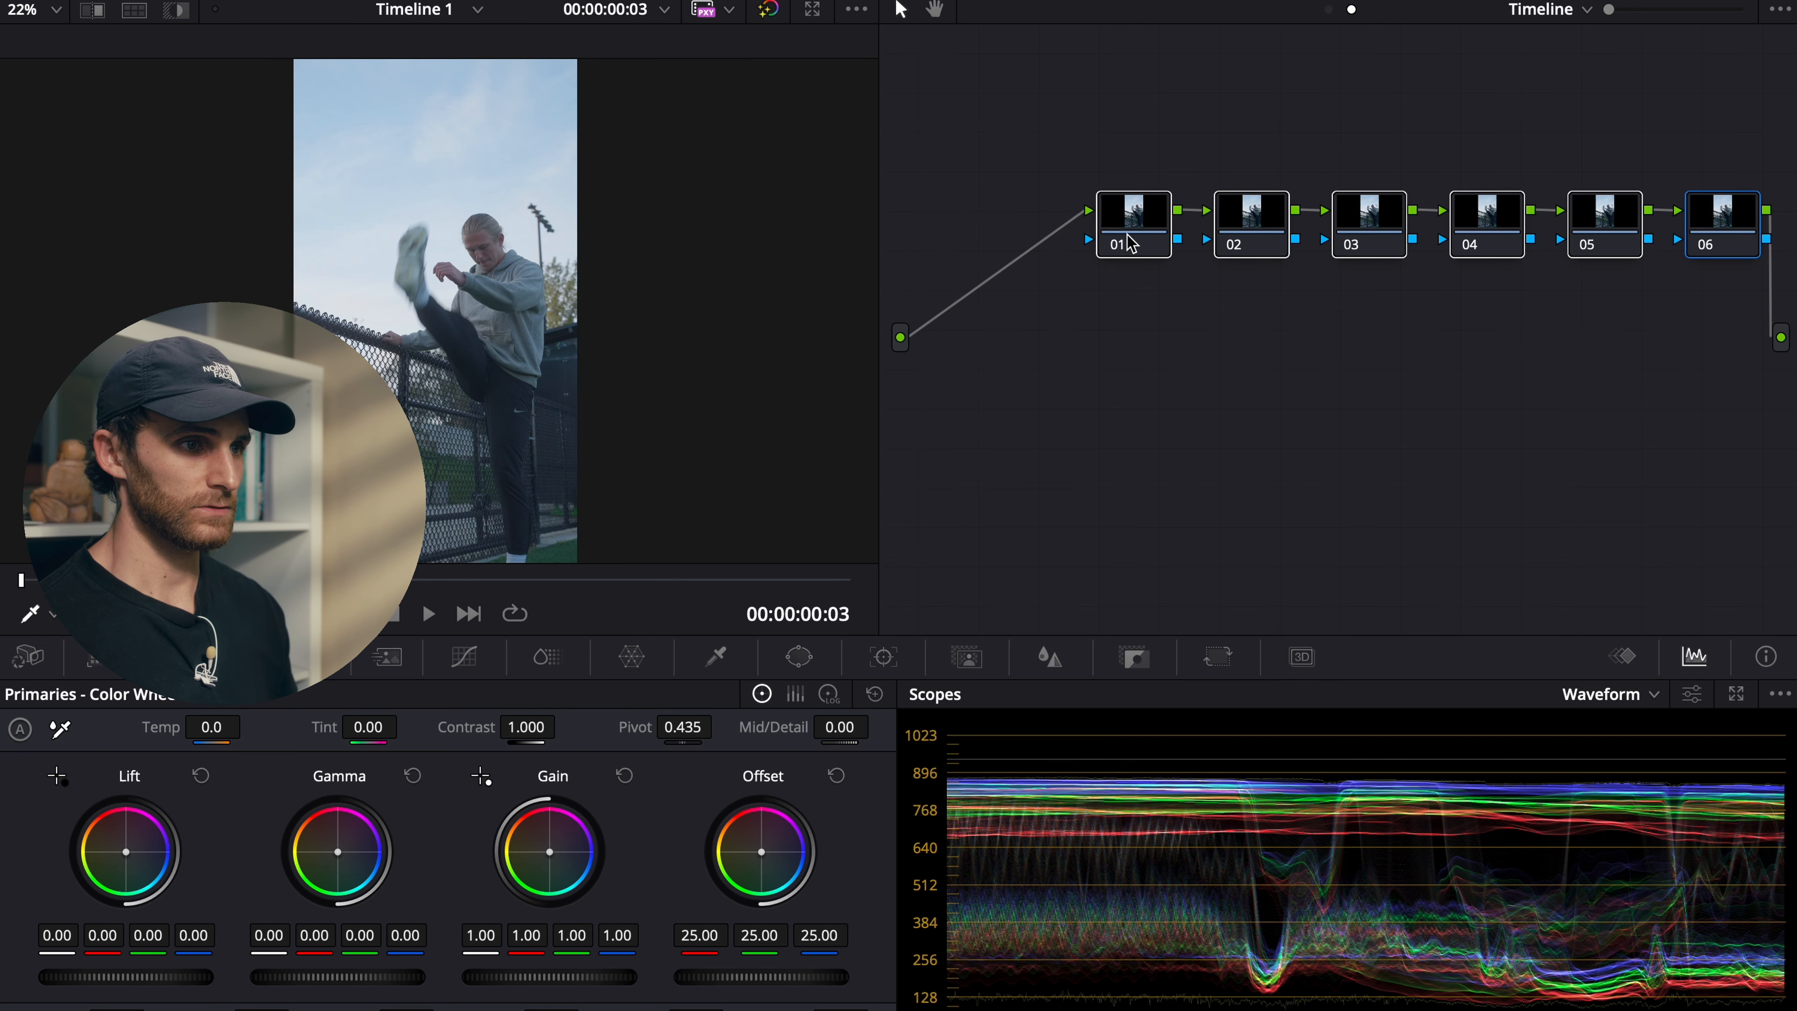
drag(1132, 245, 1050, 343)
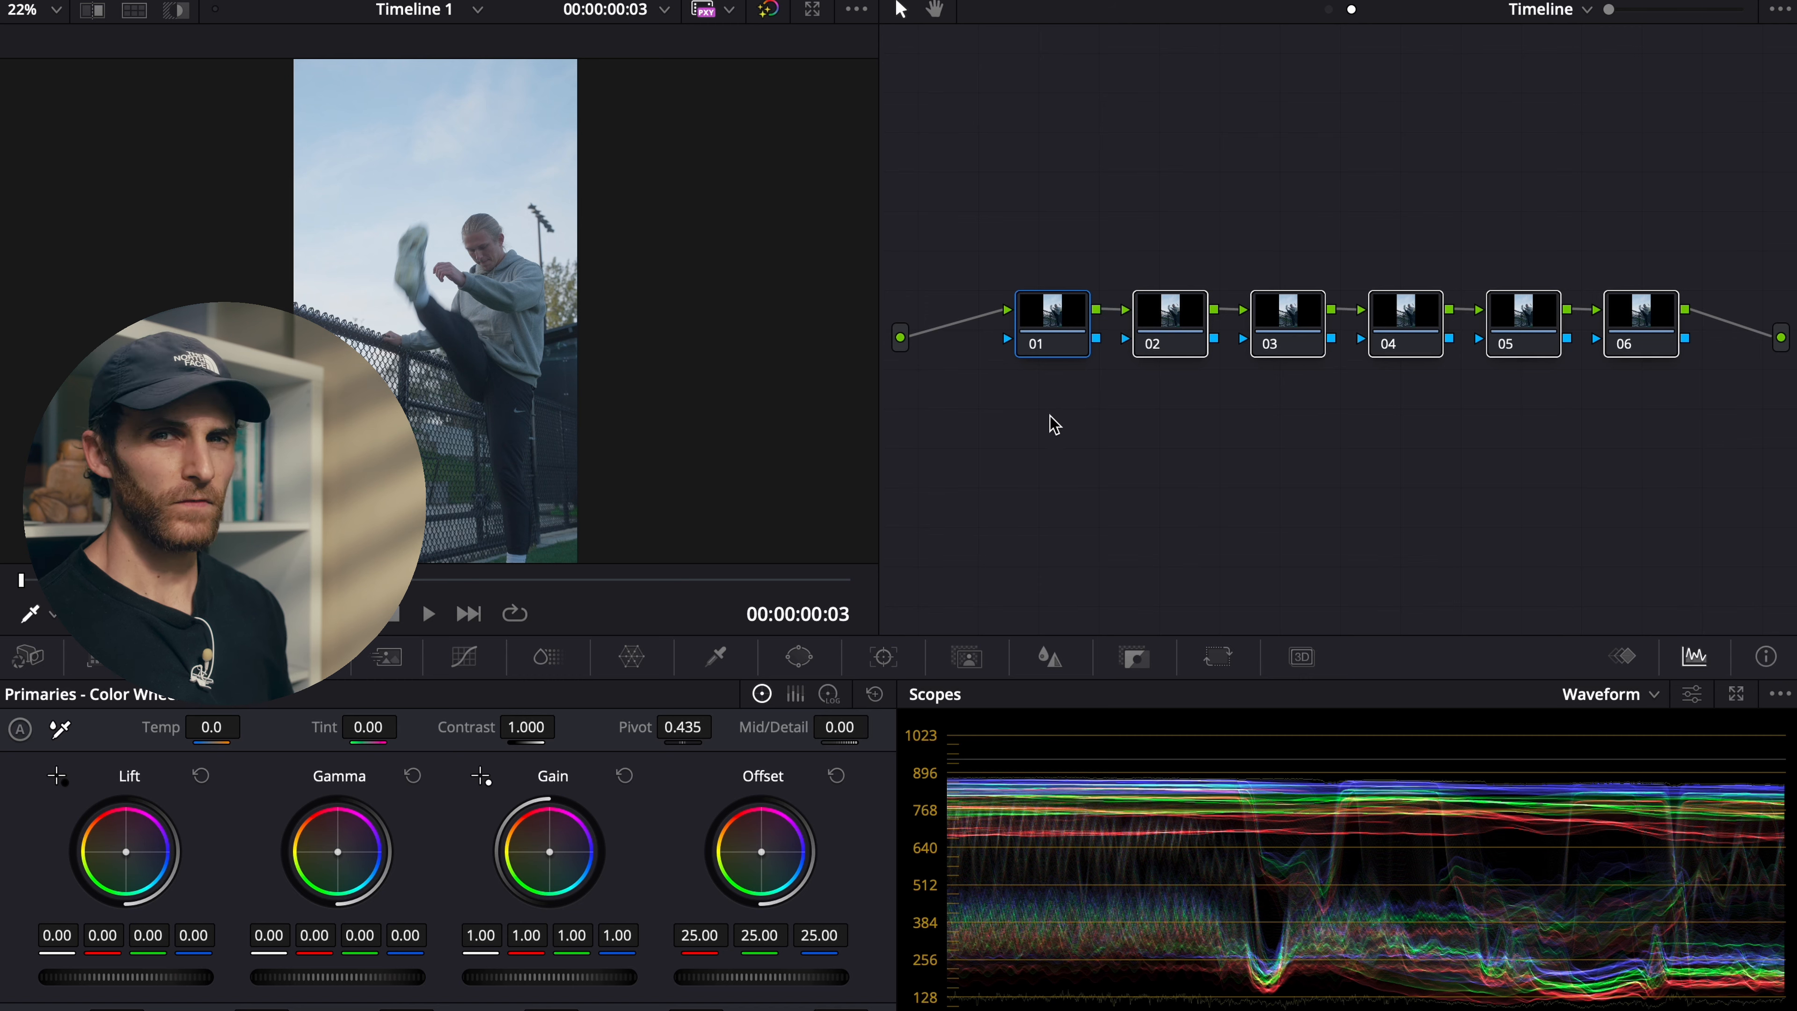
right_click(1054, 338)
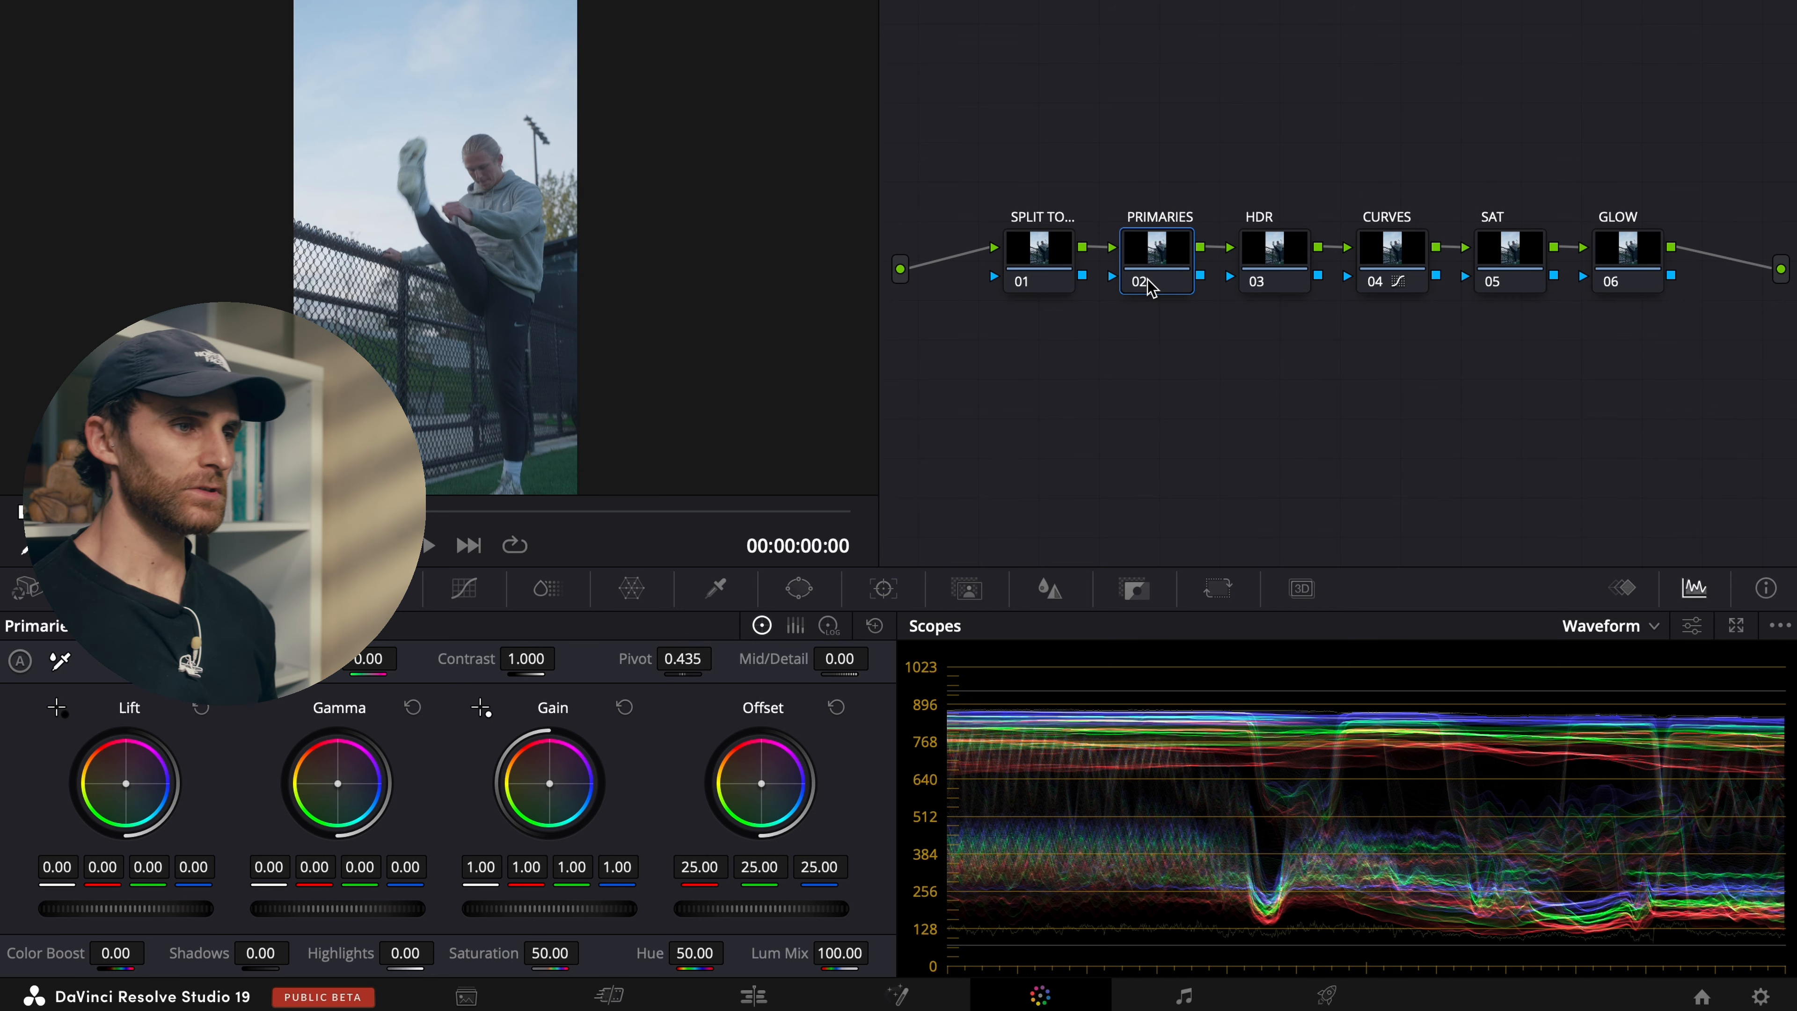
Step: On the PRIMARIES node, set Gain to 0.87, Gamma to 0.13 and Lift to -0.06
click(1147, 282)
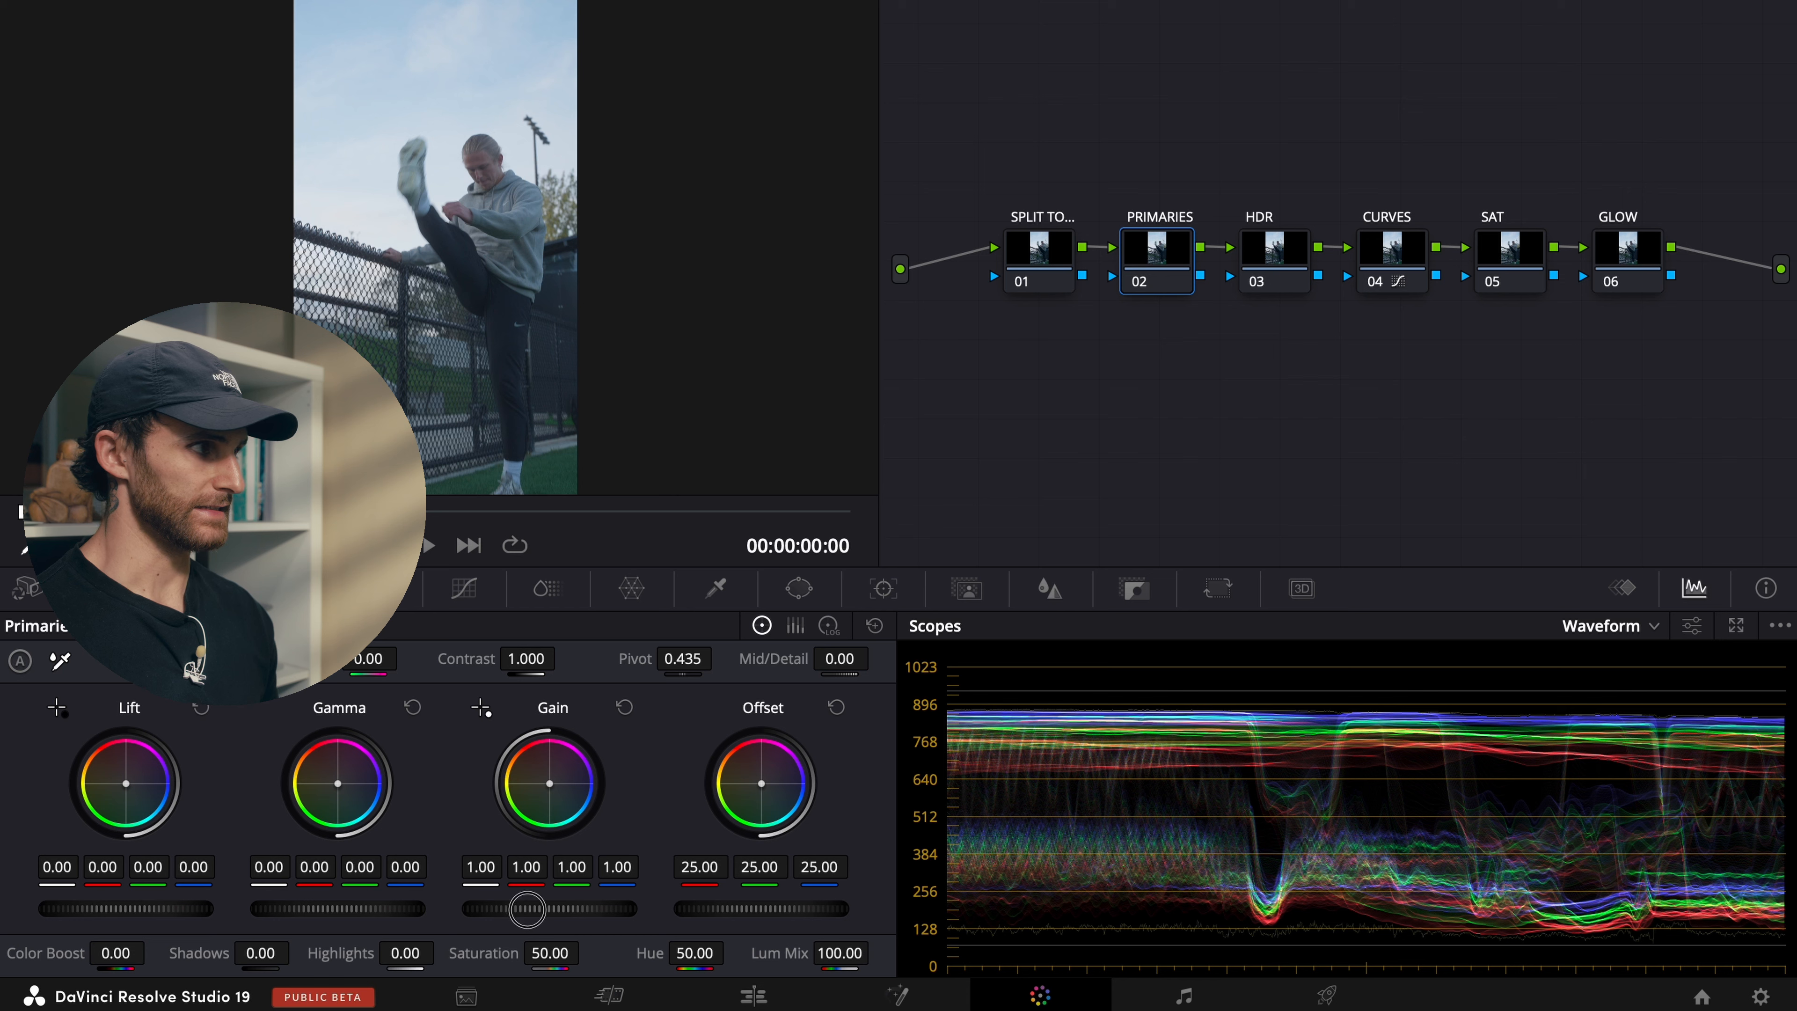
drag(516, 910, 310, 891)
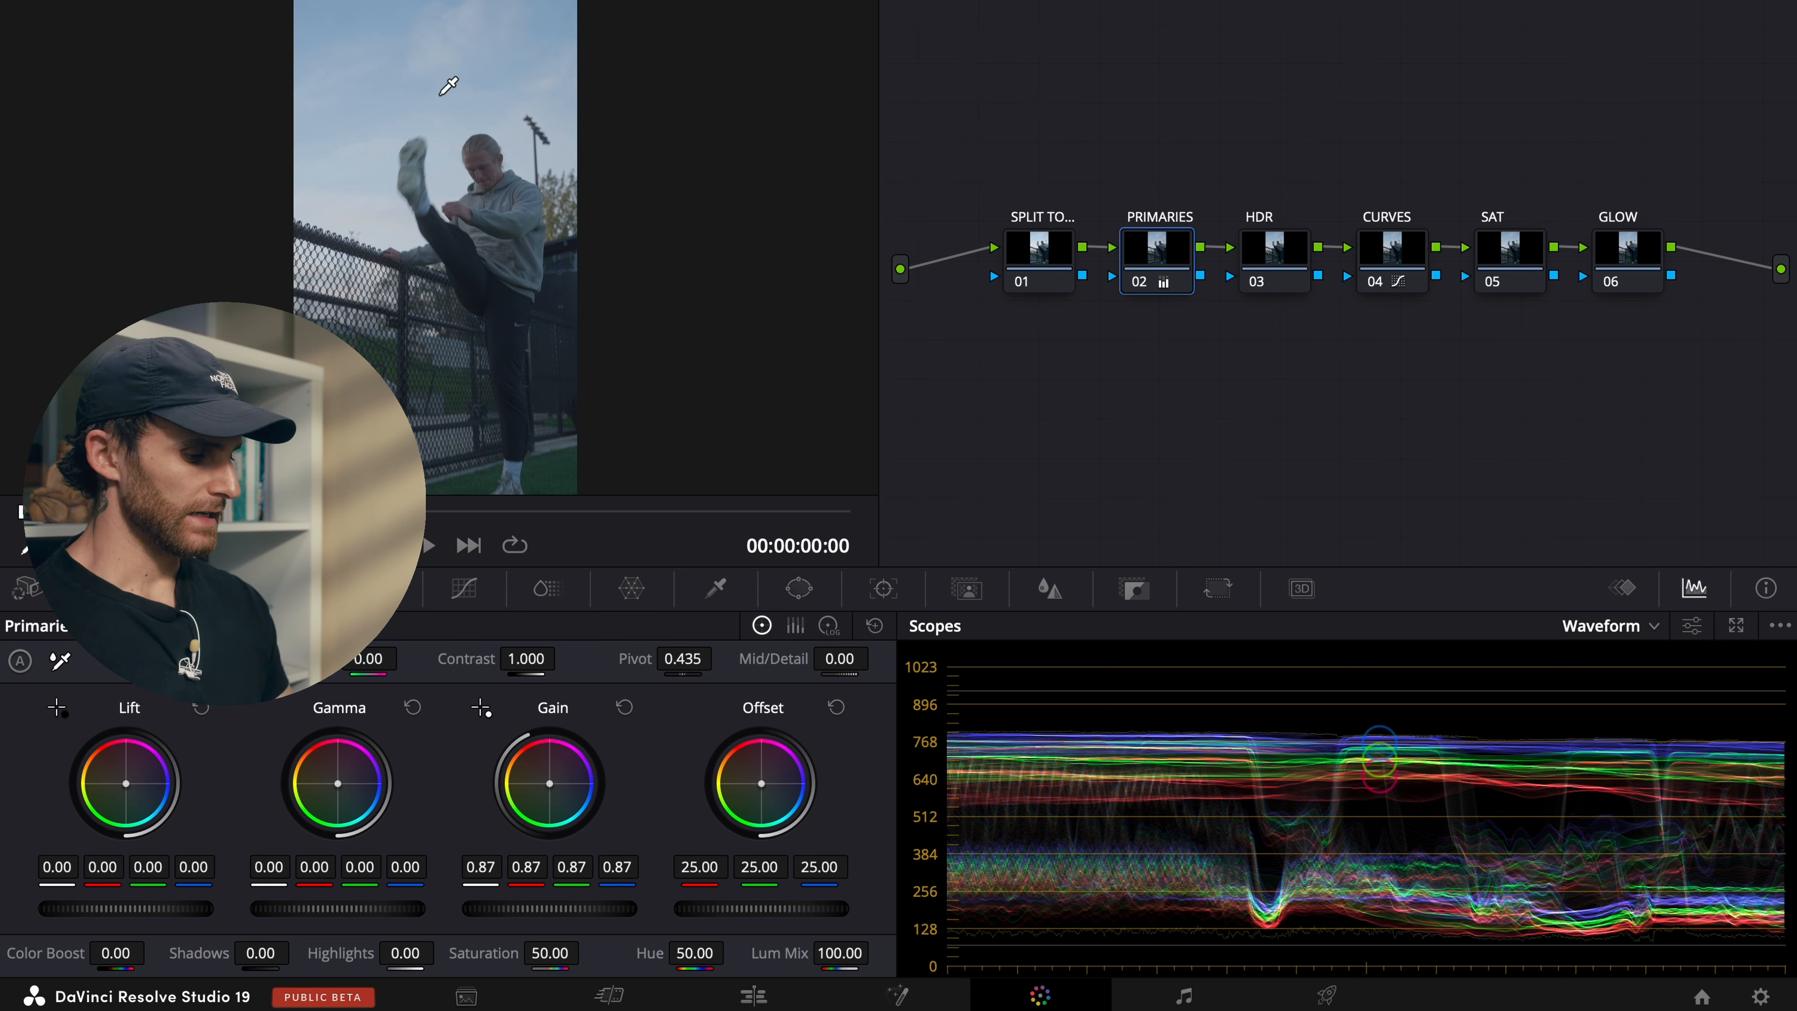
key(ctrl+d)
key(ctrl+d)
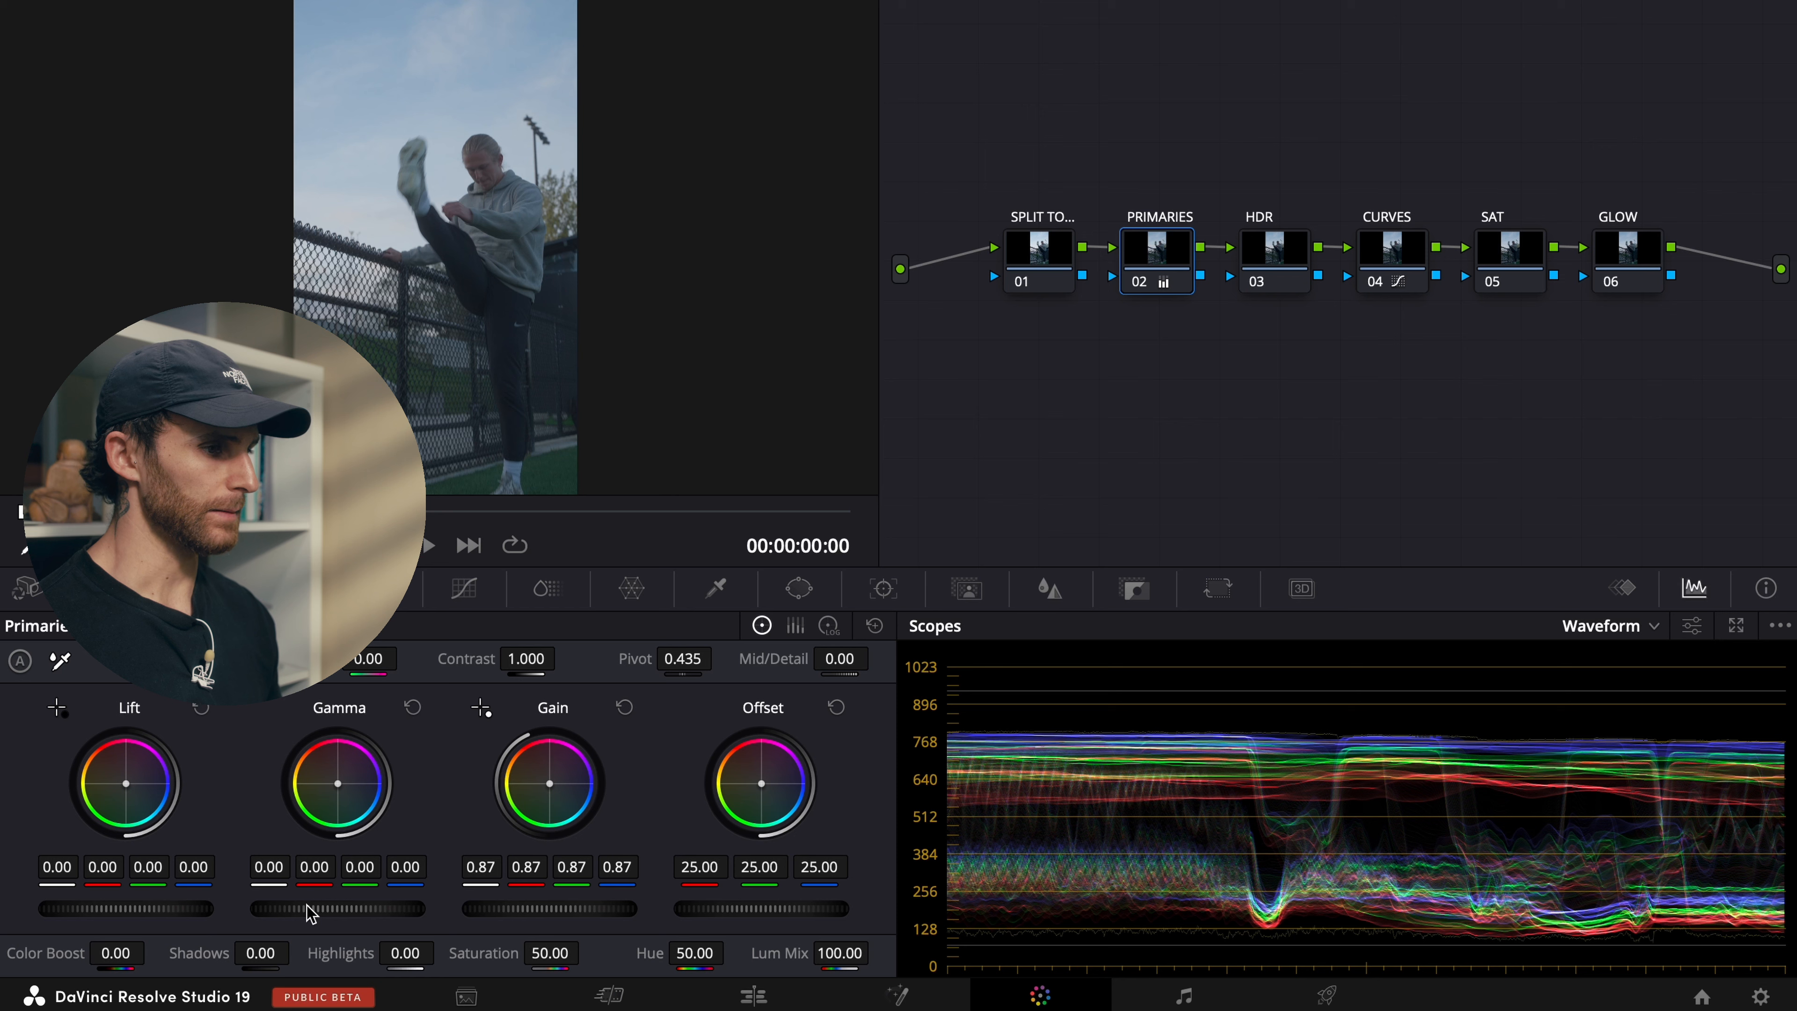
drag(307, 905, 1019, 823)
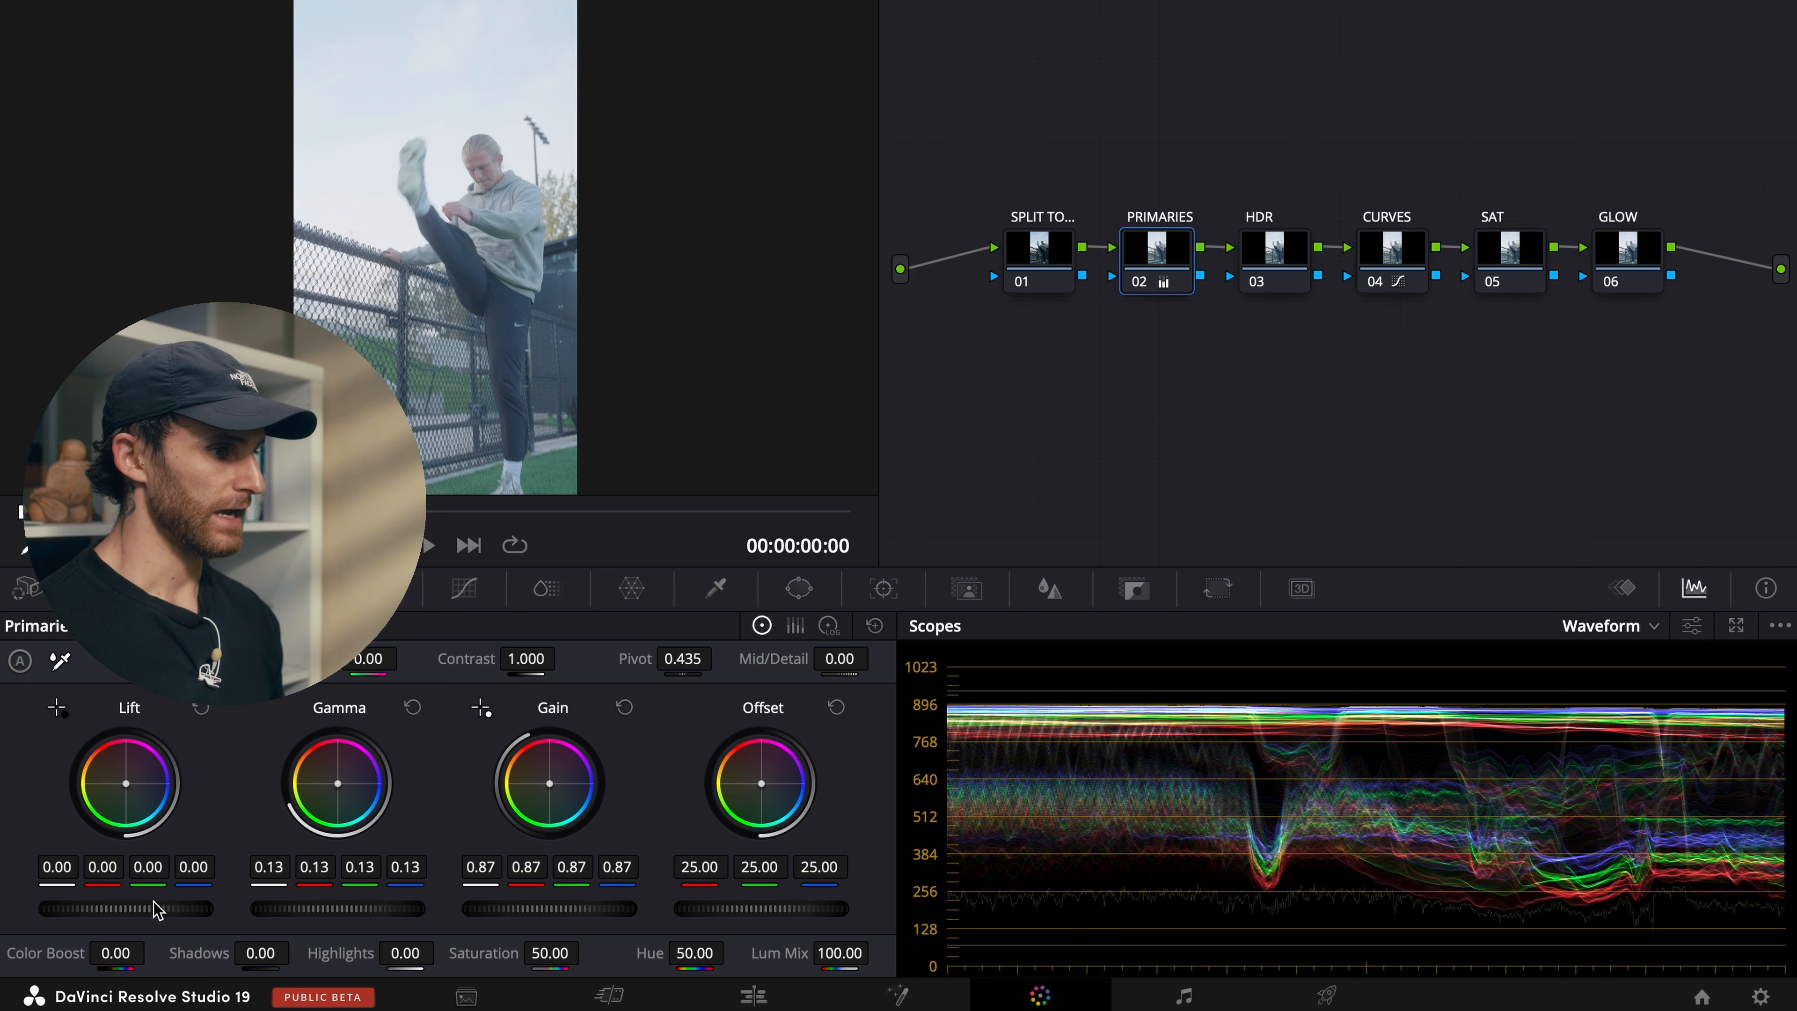
drag(104, 907, 896, 426)
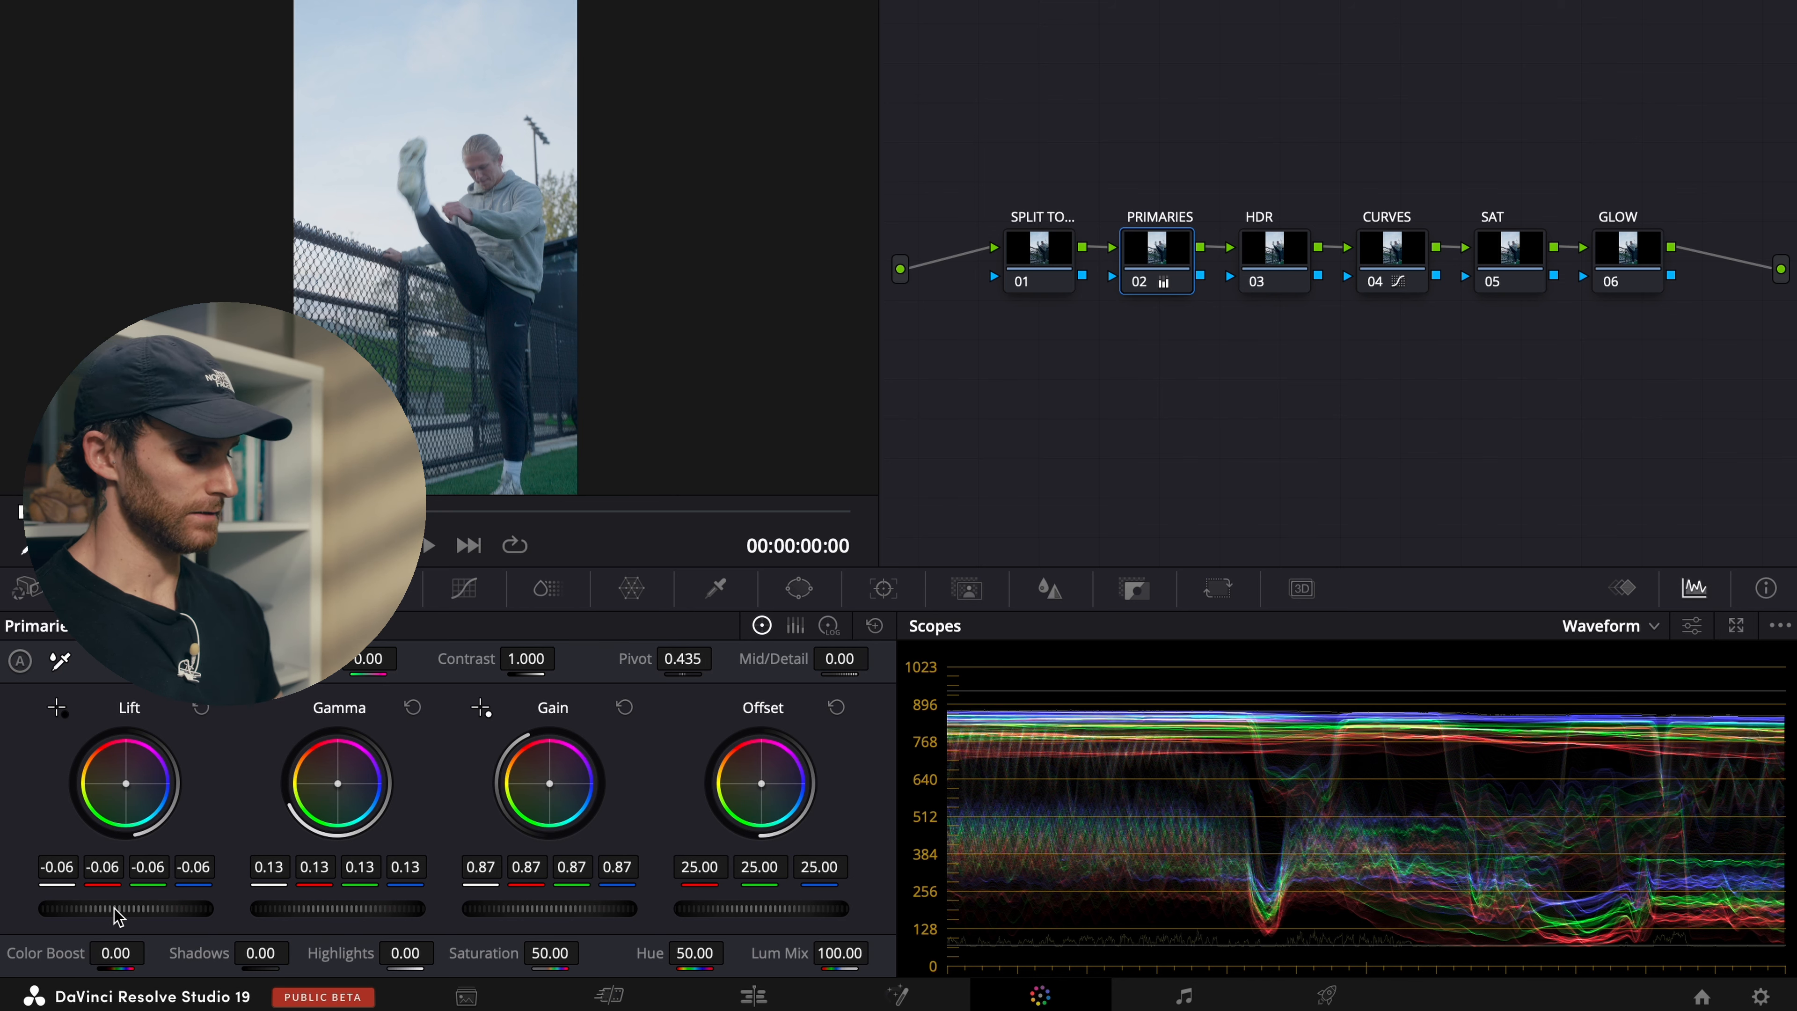
Step: Compare the image with the PRIMARIES node disabled and enabled to judge the contrast change
key(ctrl+d)
key(ctrl+d)
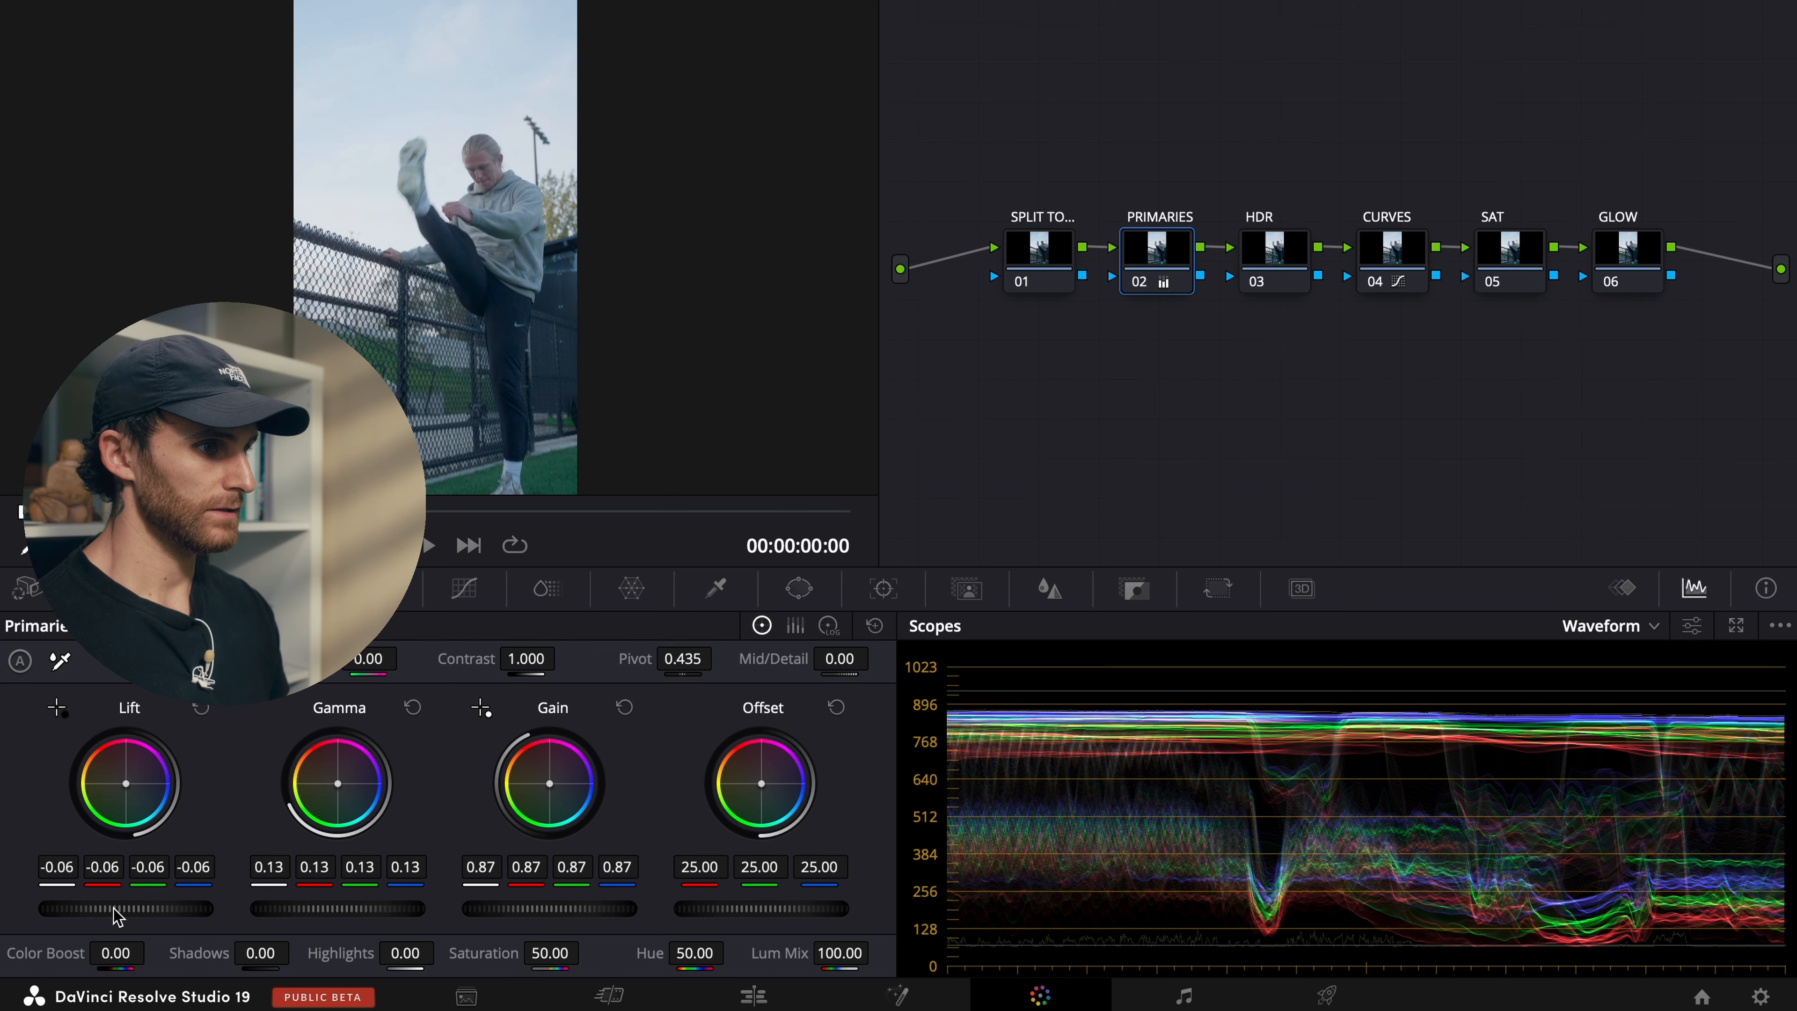
key(ctrl+d)
key(ctrl+d)
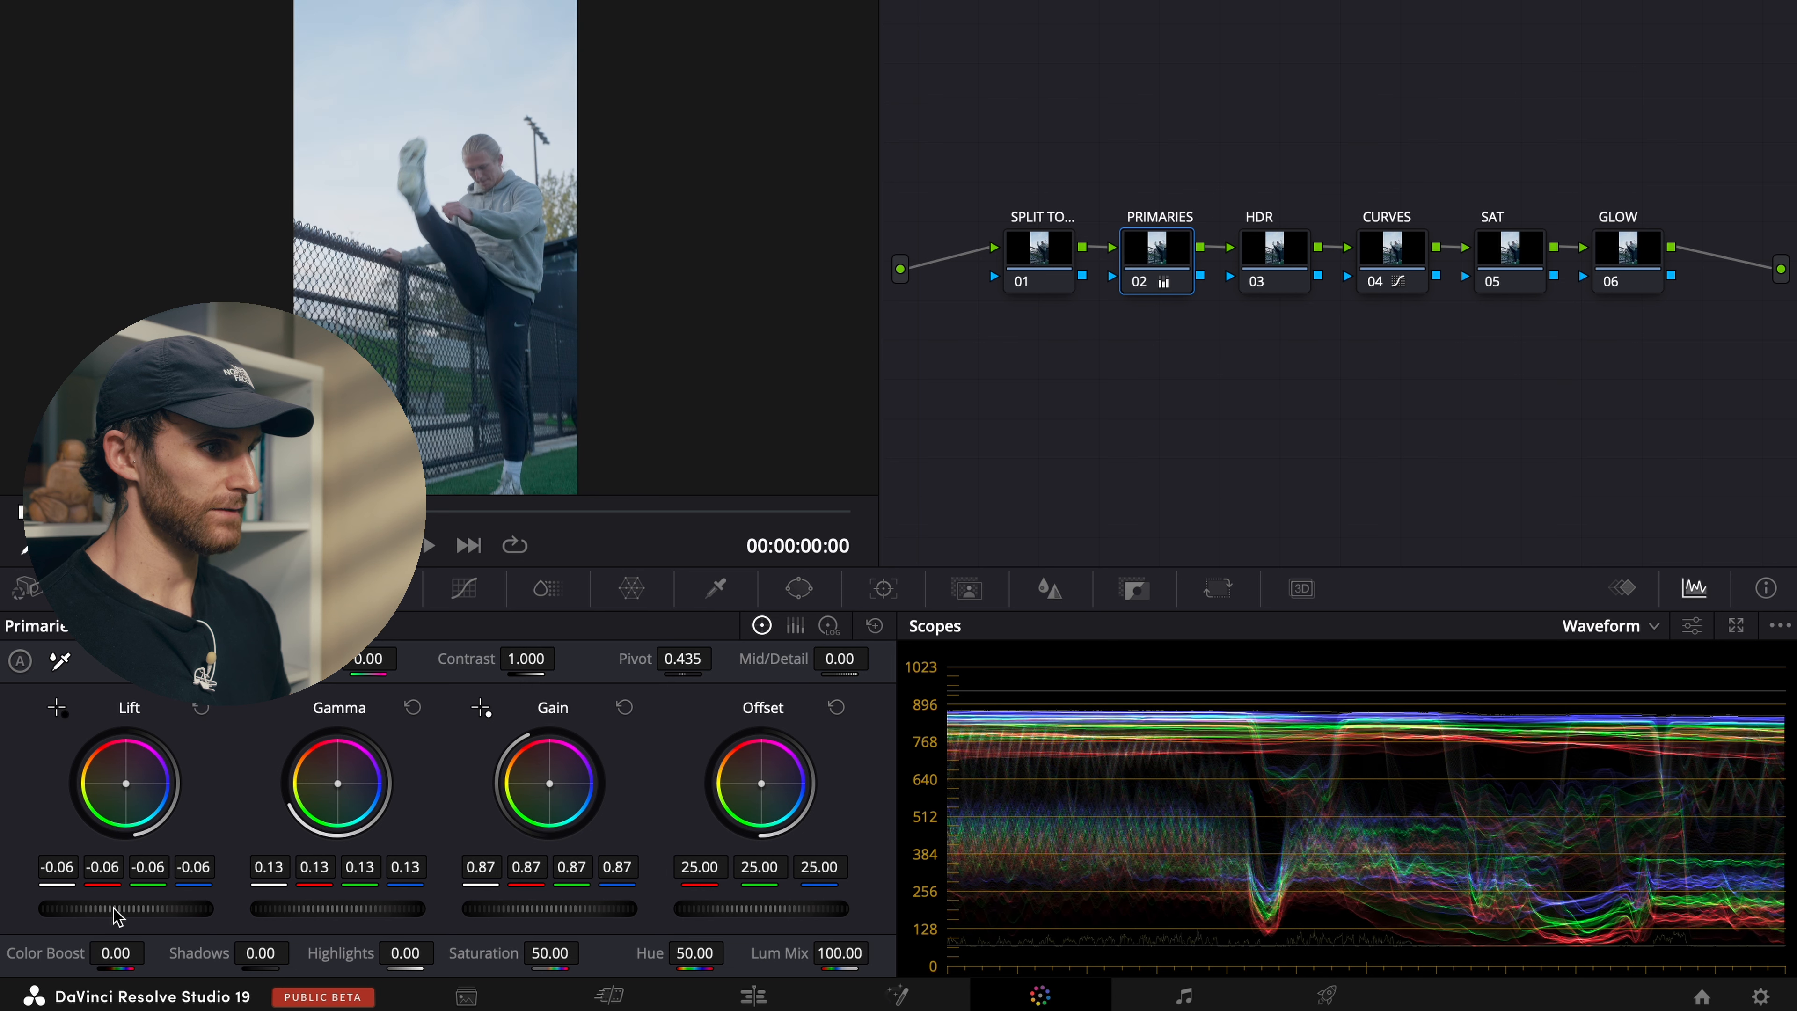
key(ctrl+d)
key(ctrl+d)
key(ctrl+d)
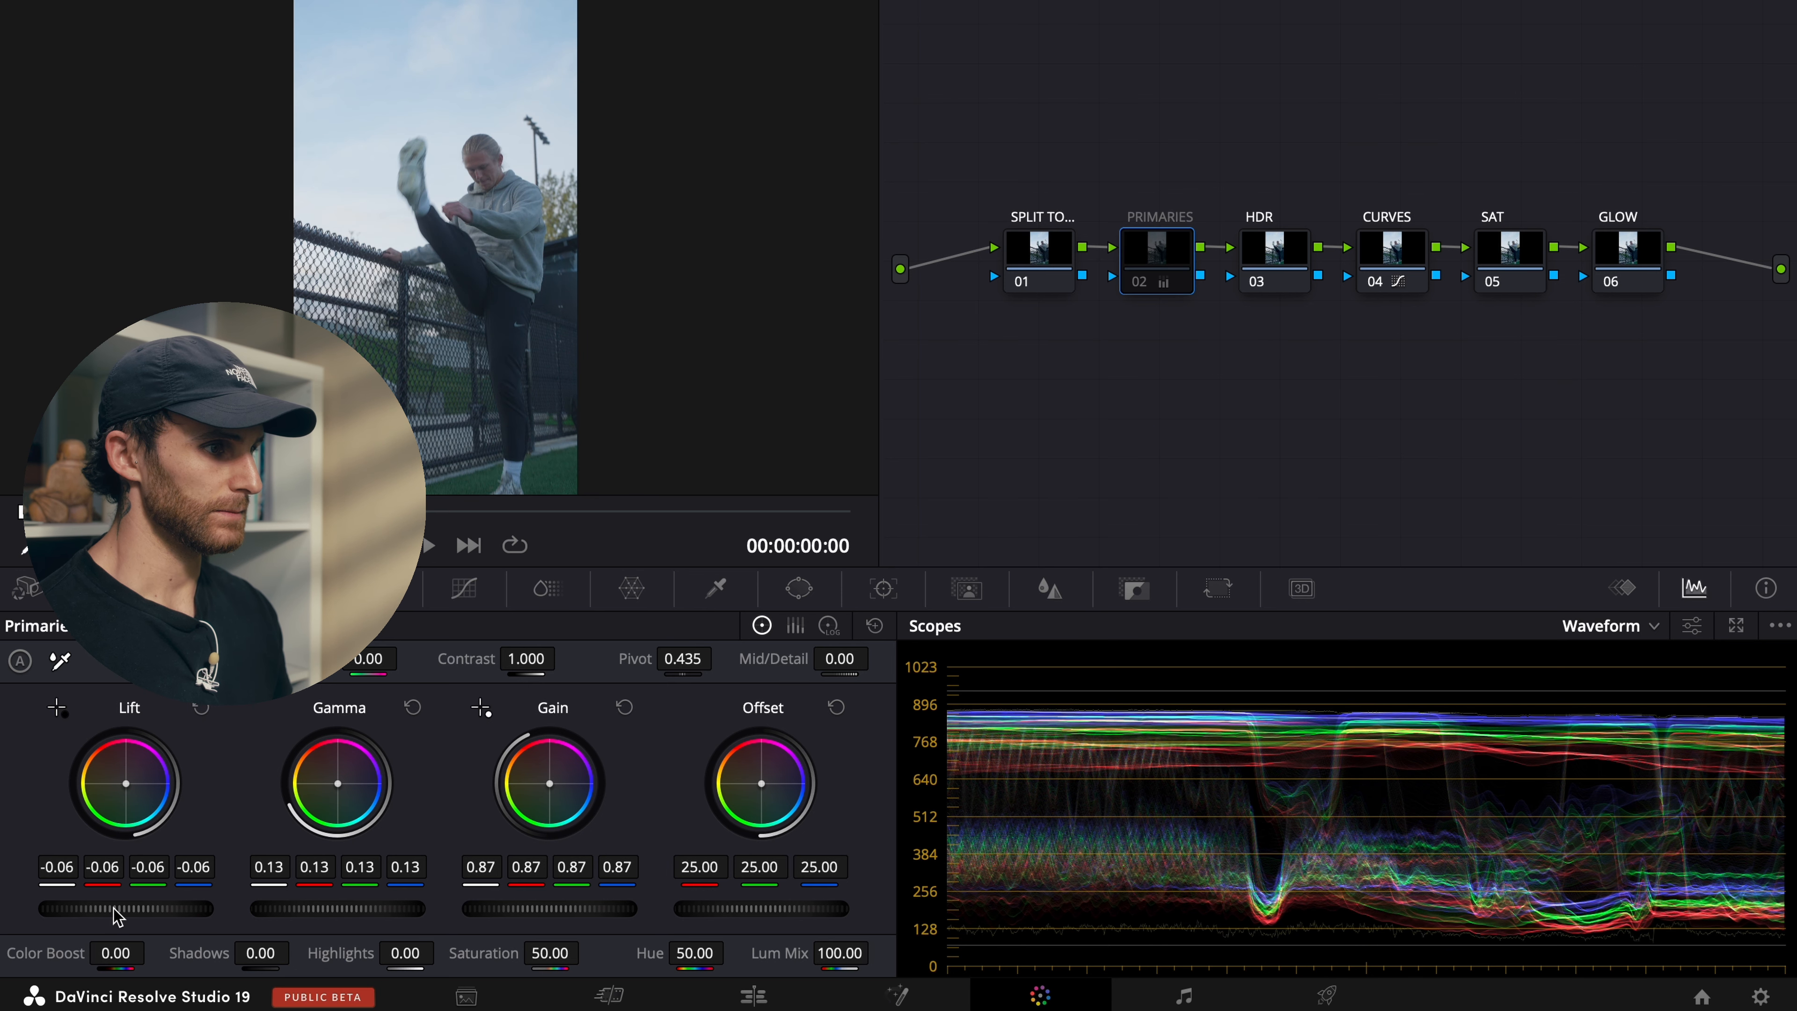
key(ctrl+d)
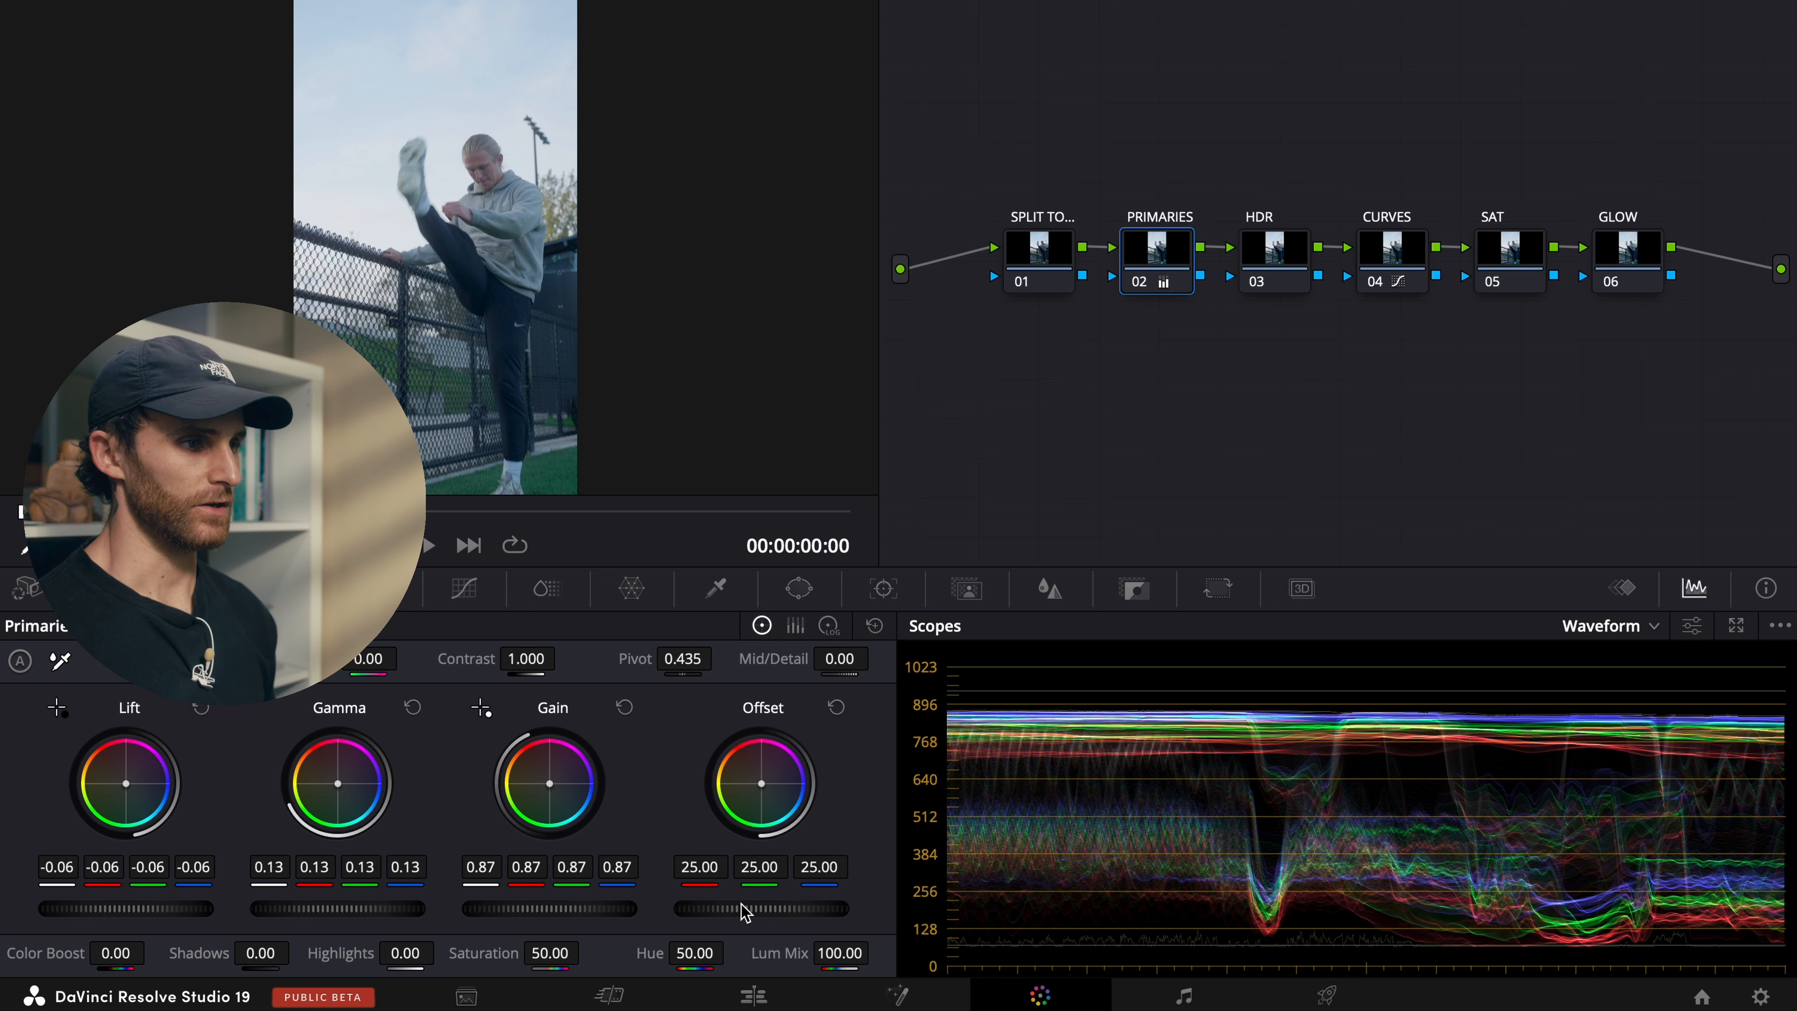
Step: On the PRIMARIES node, lower Offset to 23.40 and raise the log wheels' Midtone to 0.09
drag(743, 911, 645, 893)
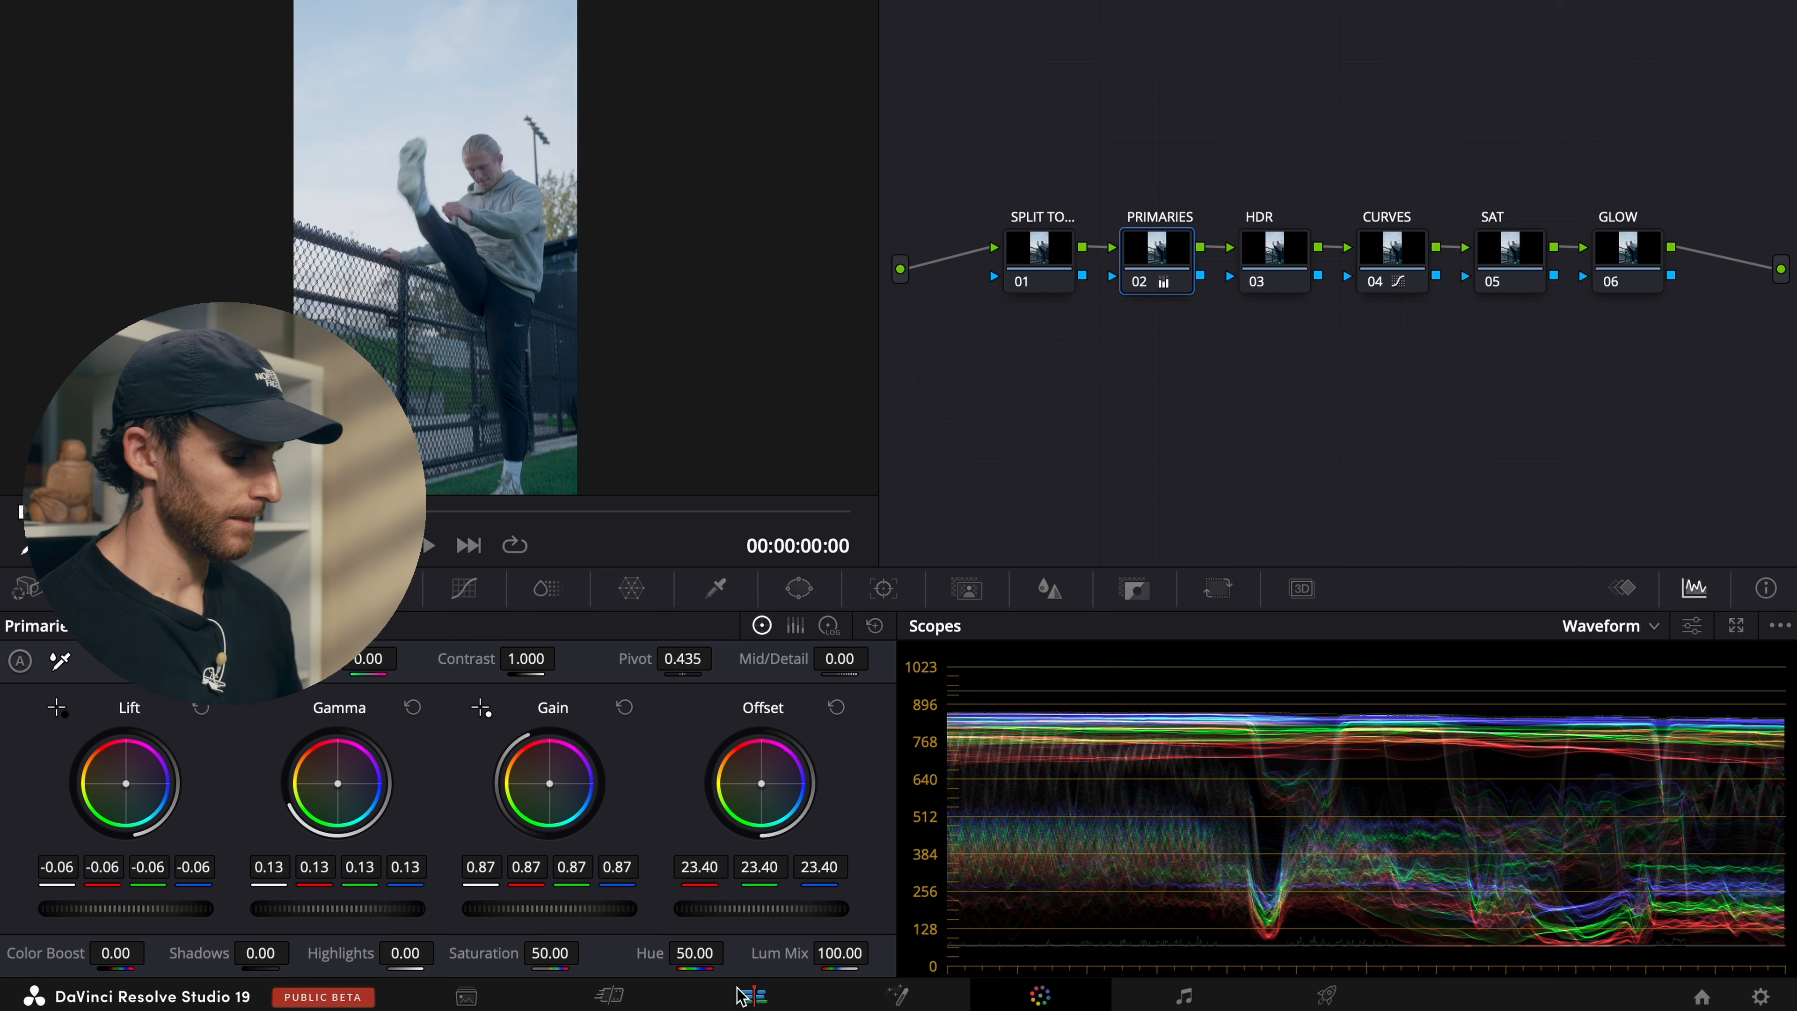
key(ctrl+d)
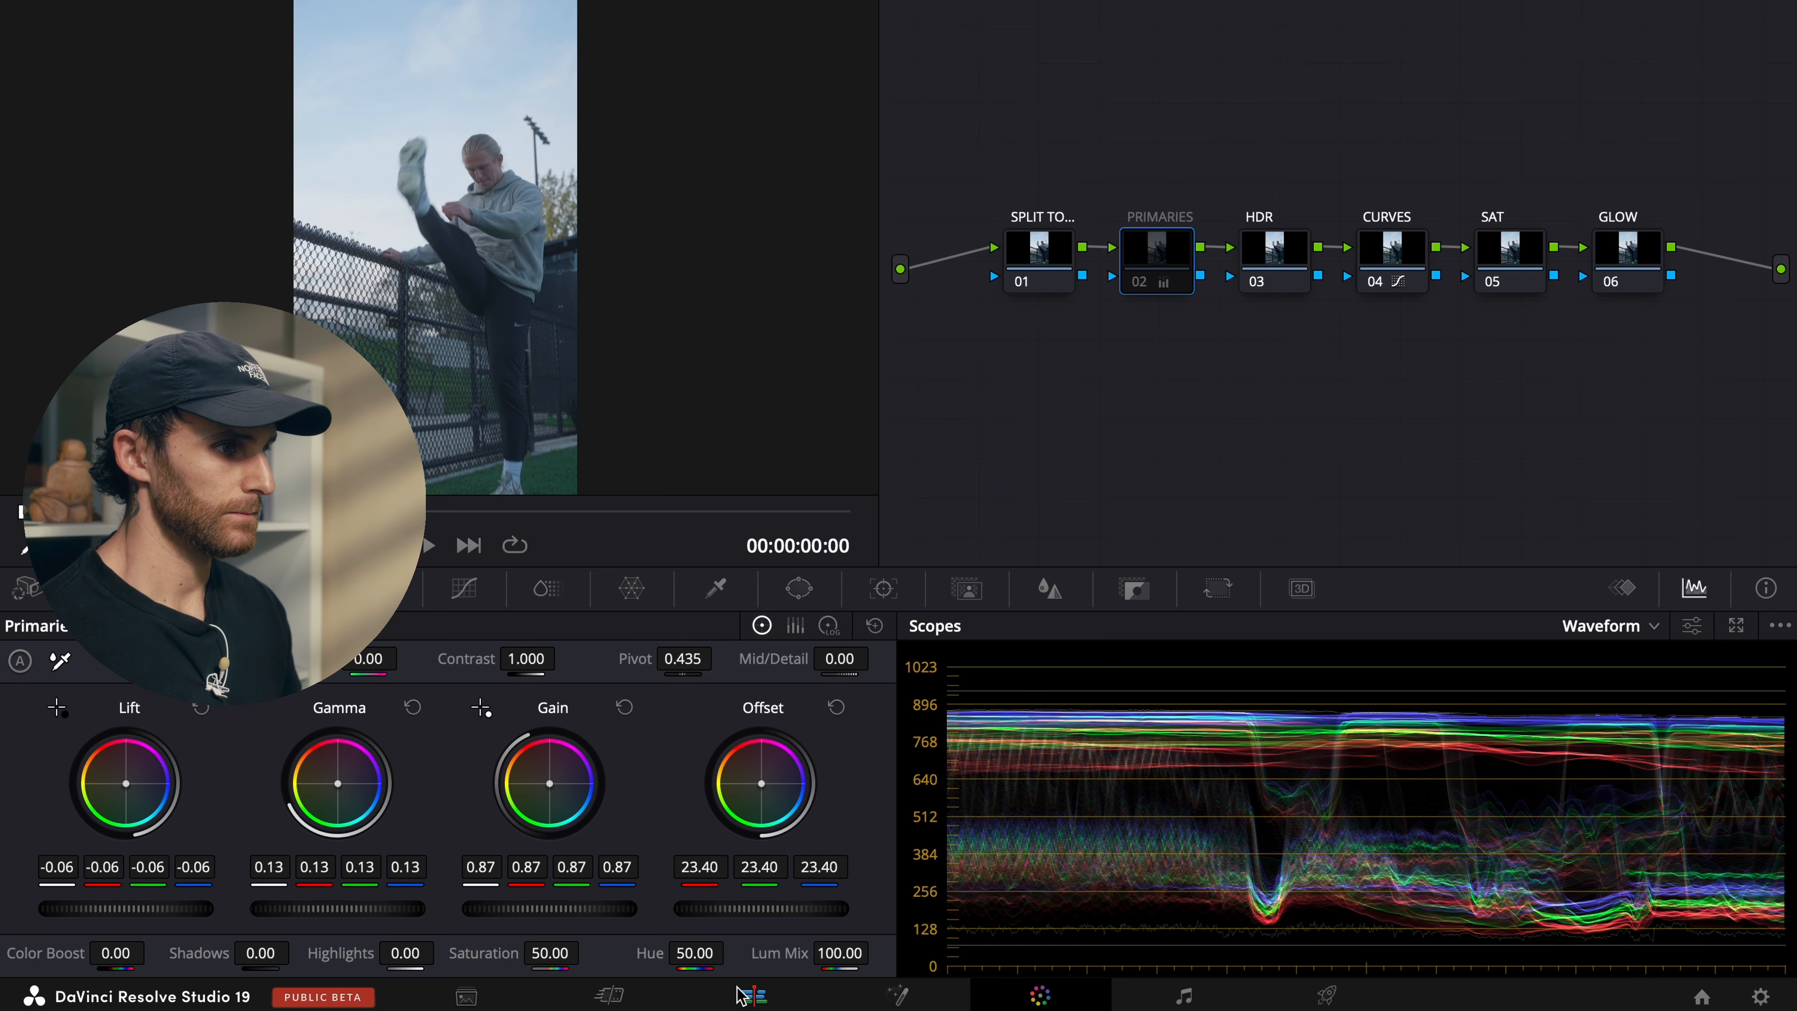
key(ctrl+d)
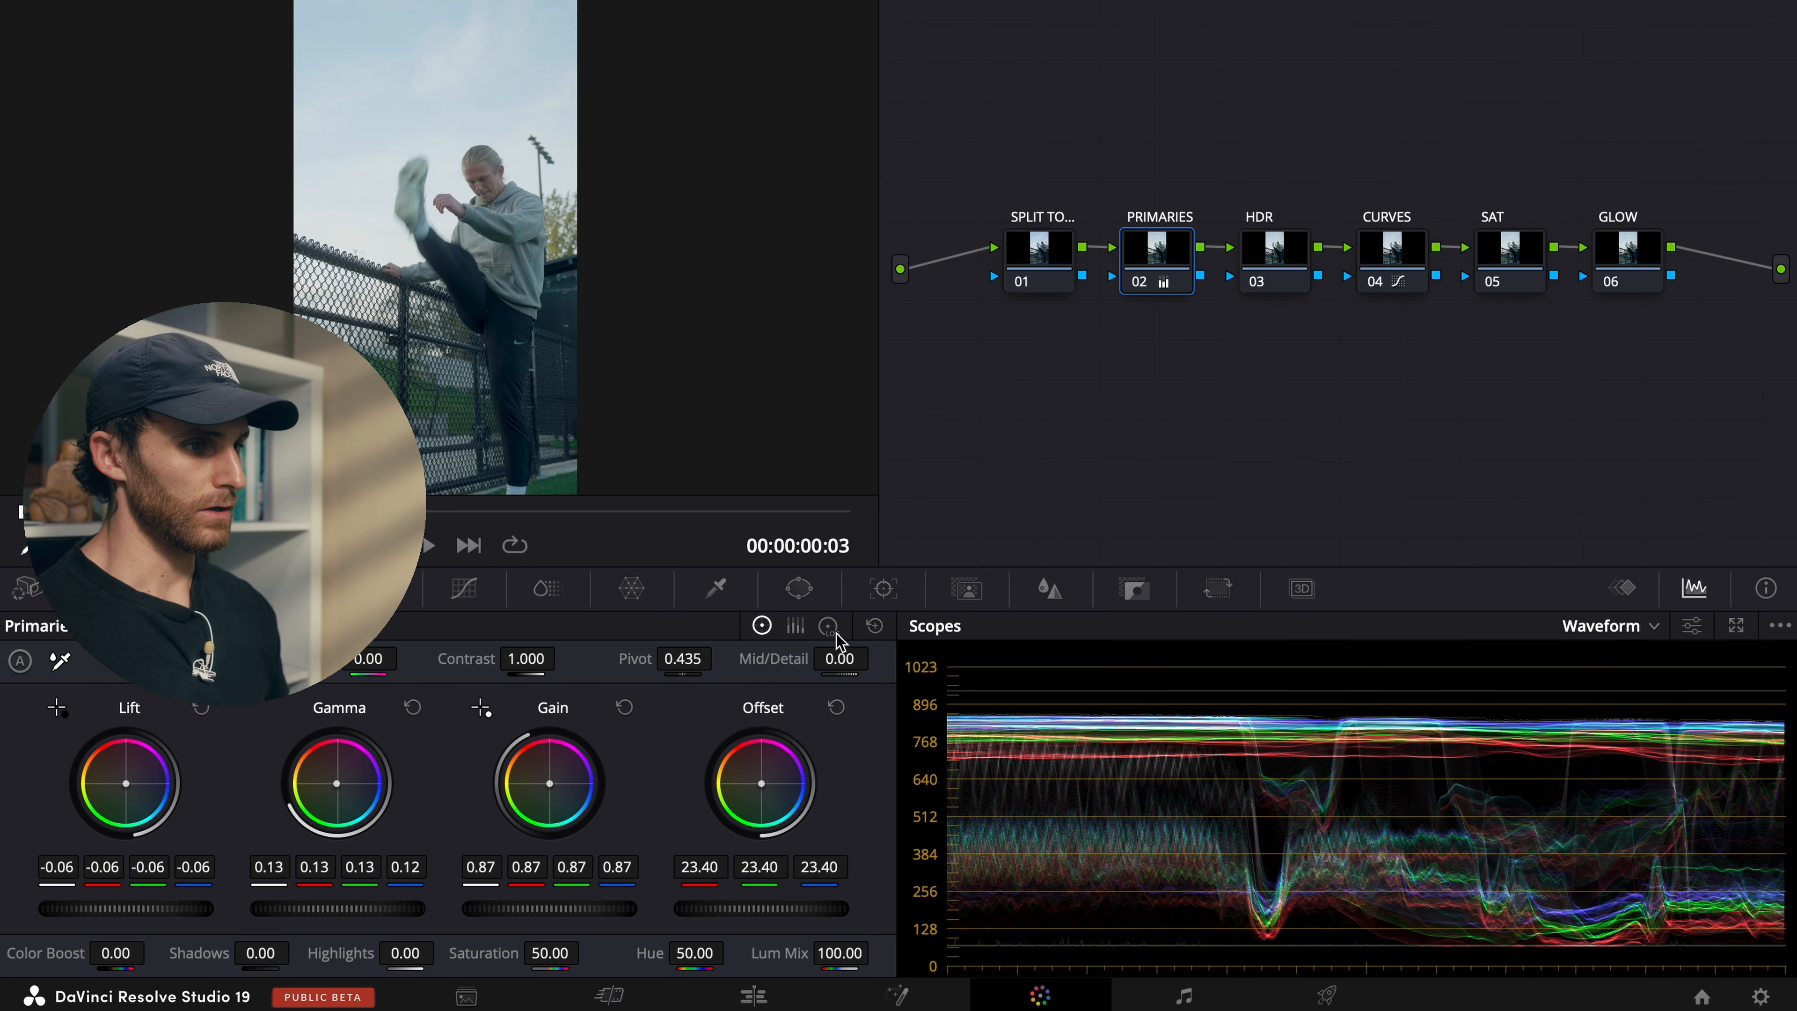
click(831, 628)
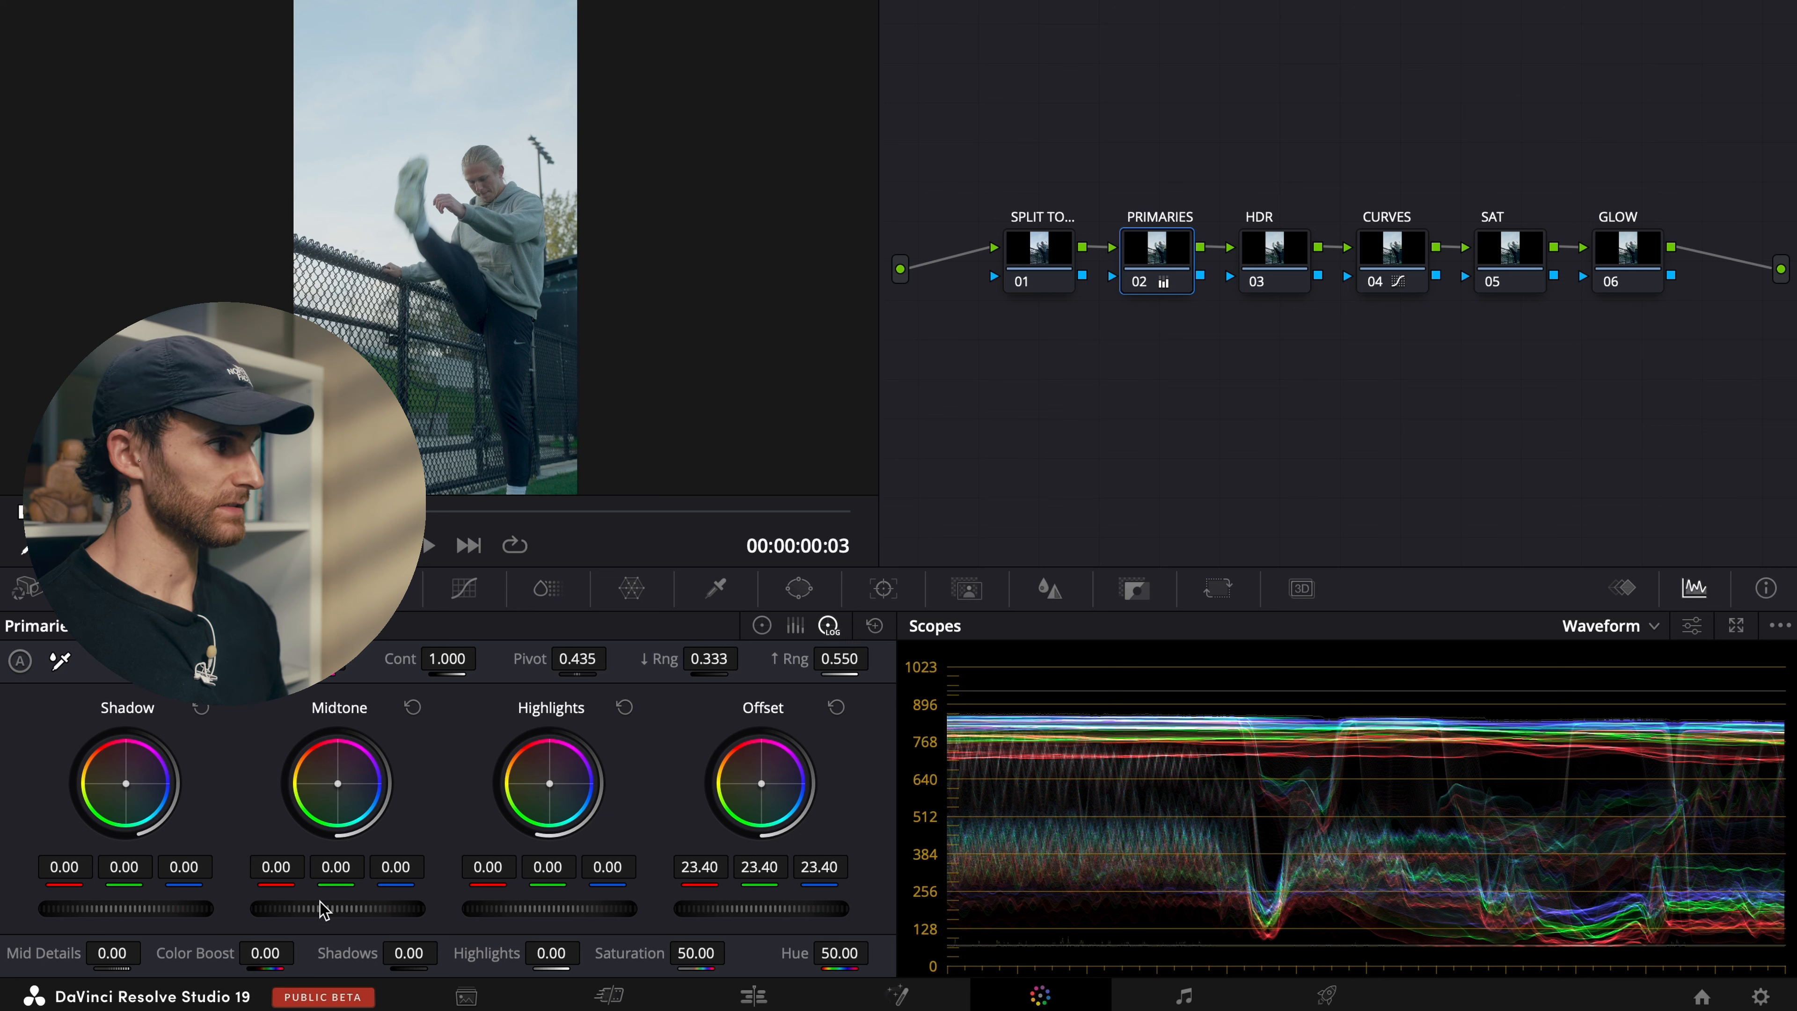
drag(333, 903, 439, 886)
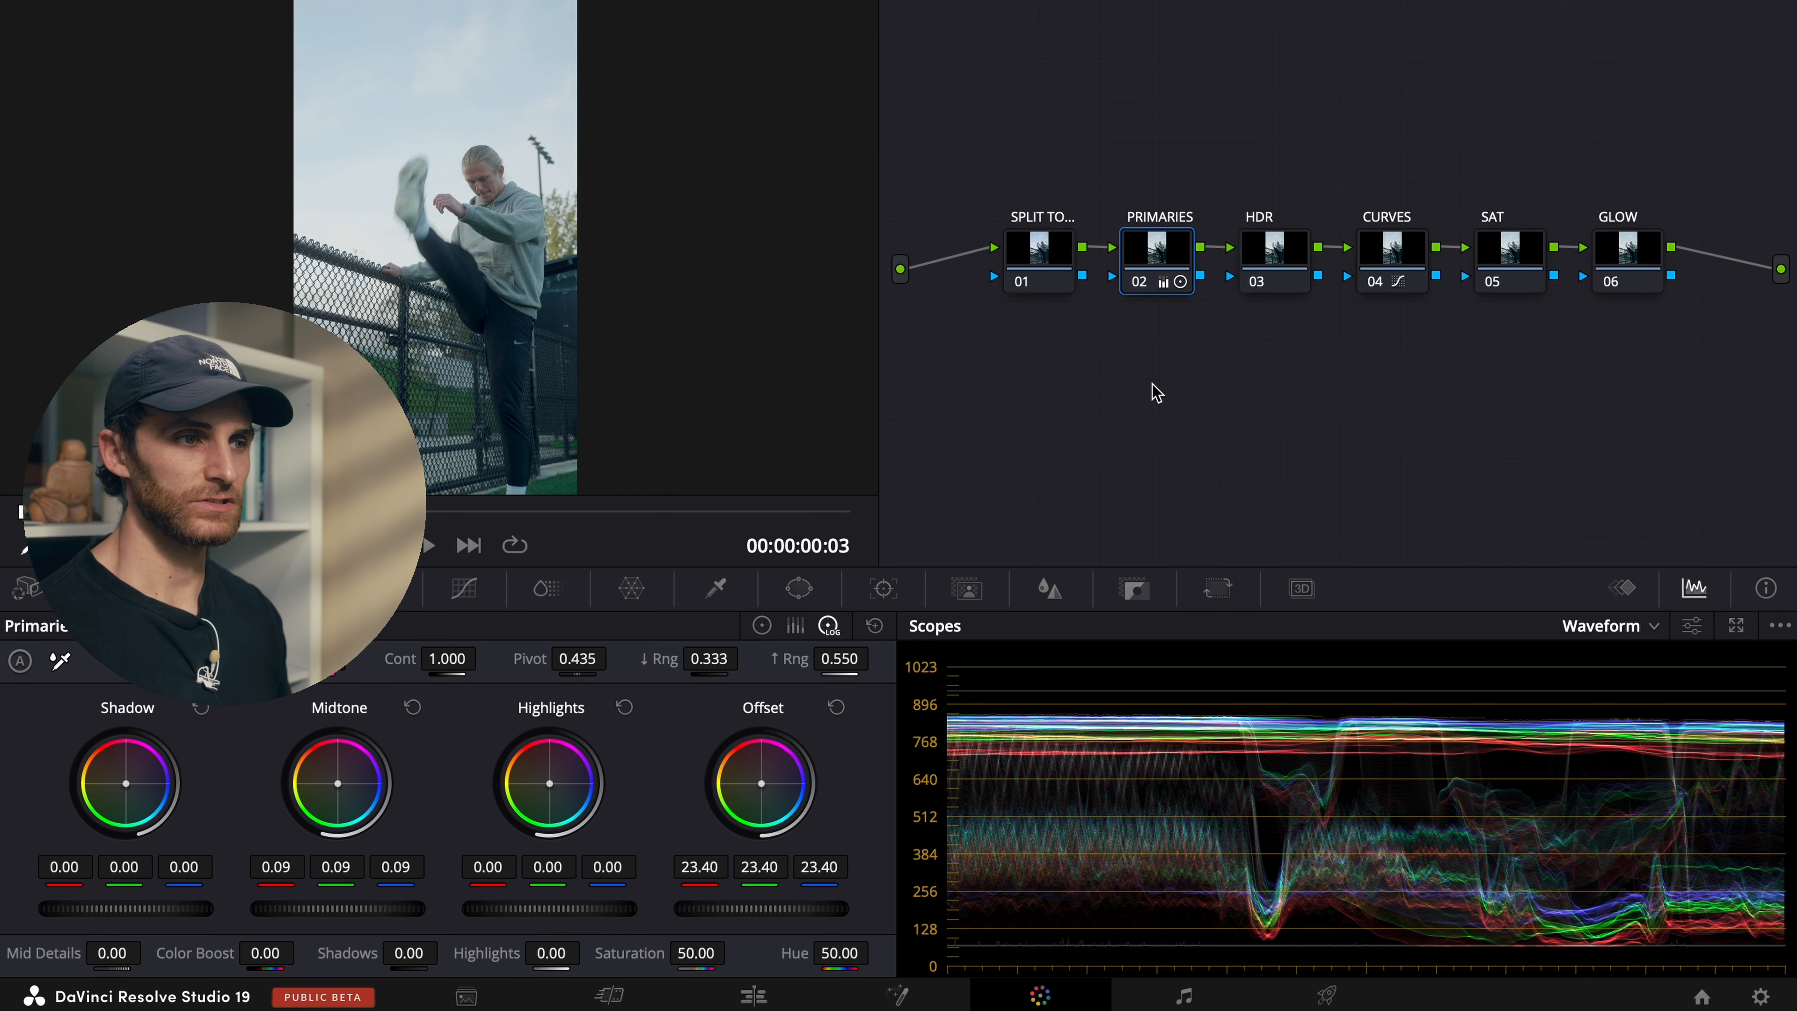
Step: Set the HDR wheels' color space on the HDR node to Sony S-Gamut3.Cine
click(1273, 248)
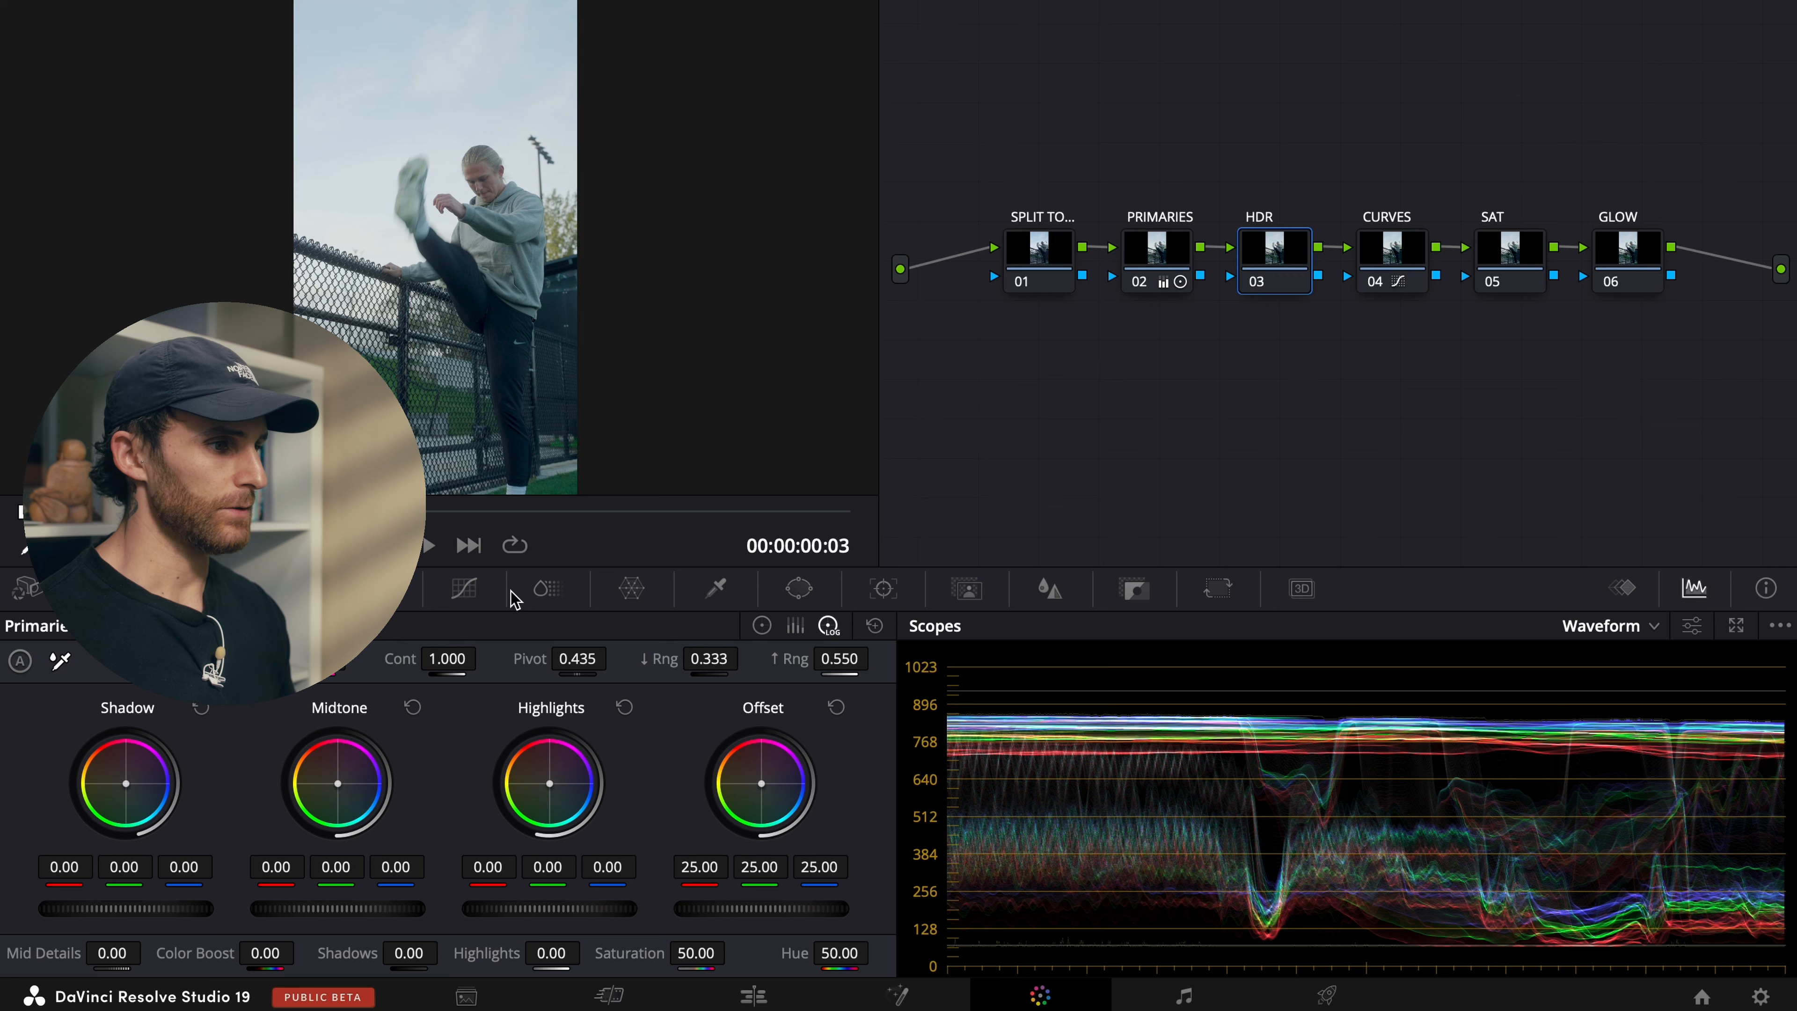
click(240, 589)
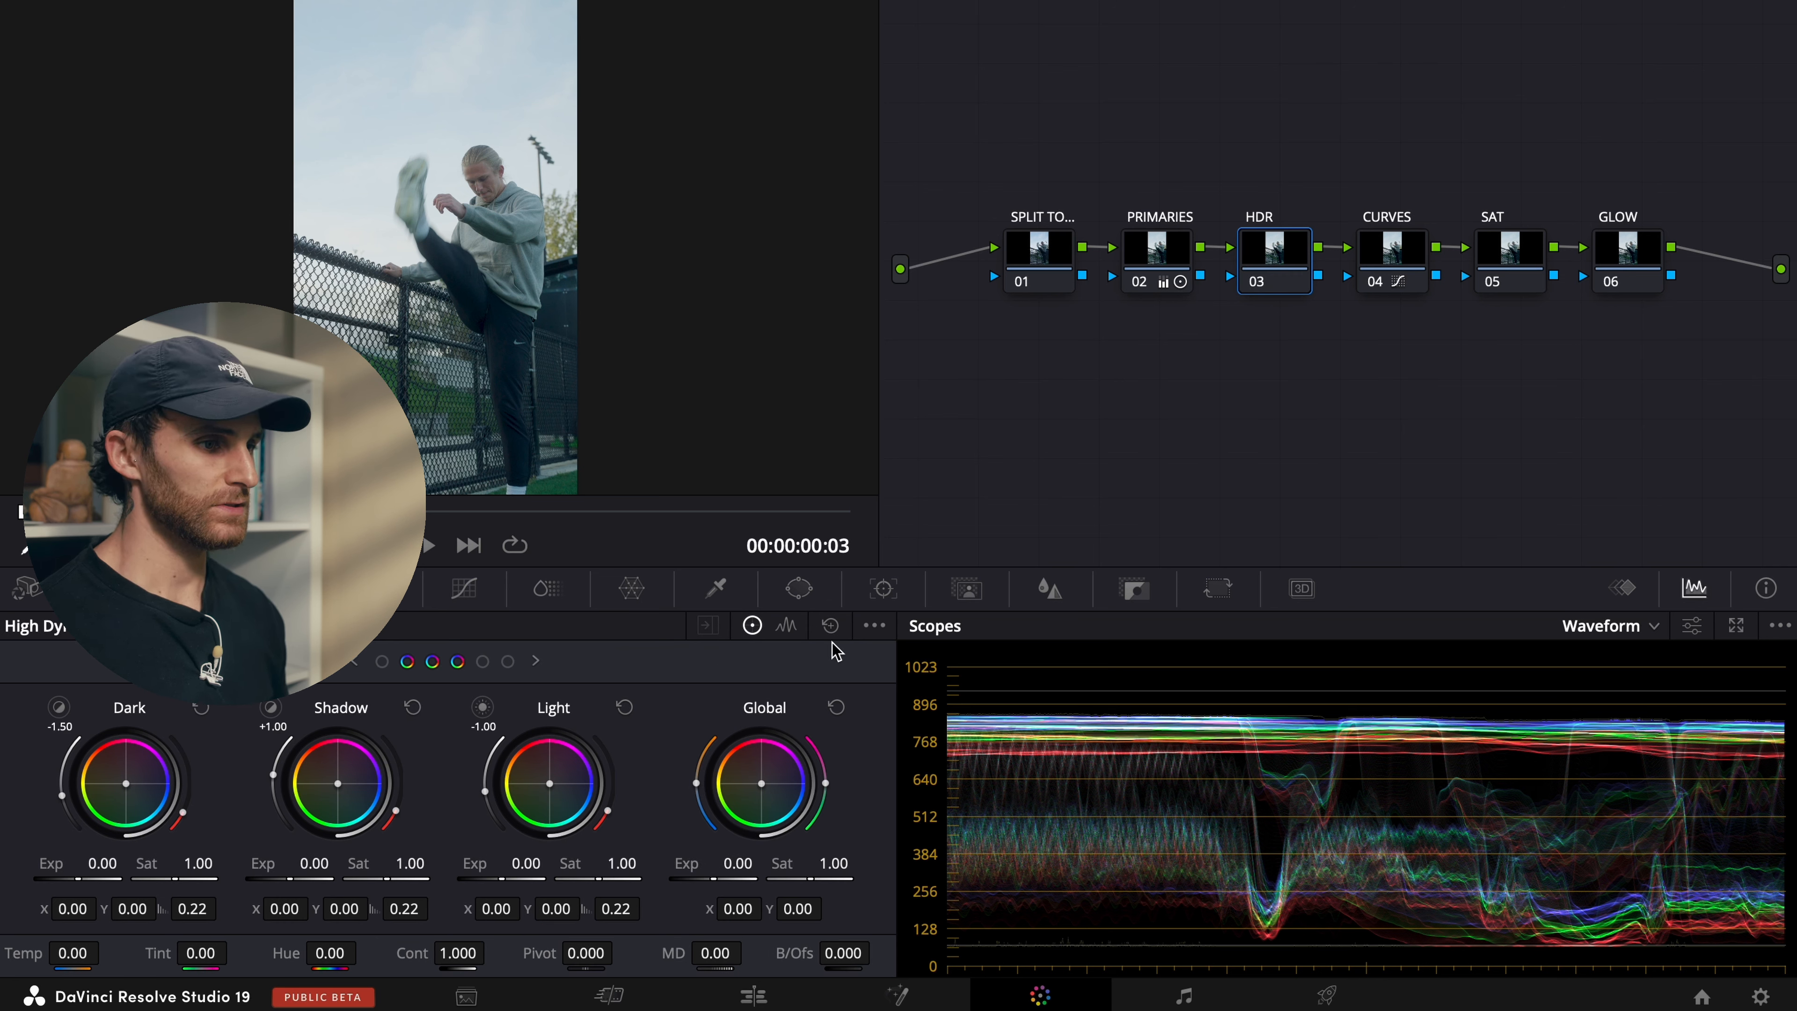
click(874, 625)
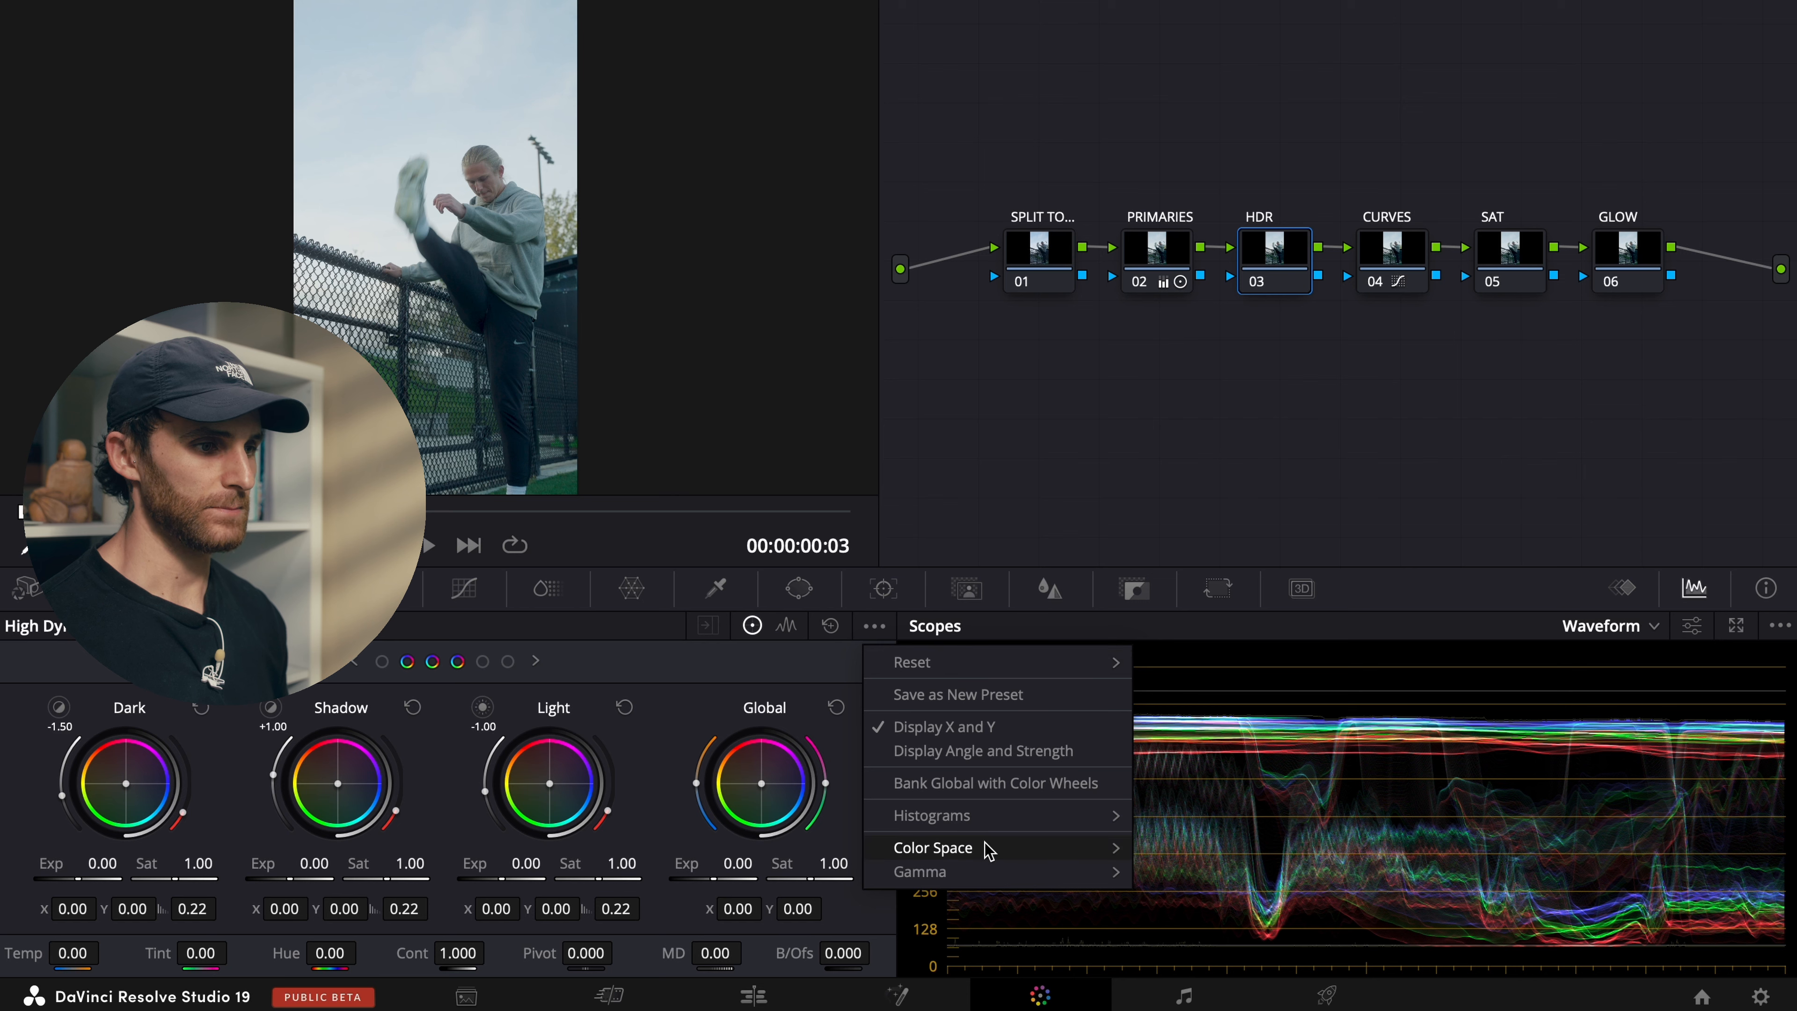
mouse_move(988, 850)
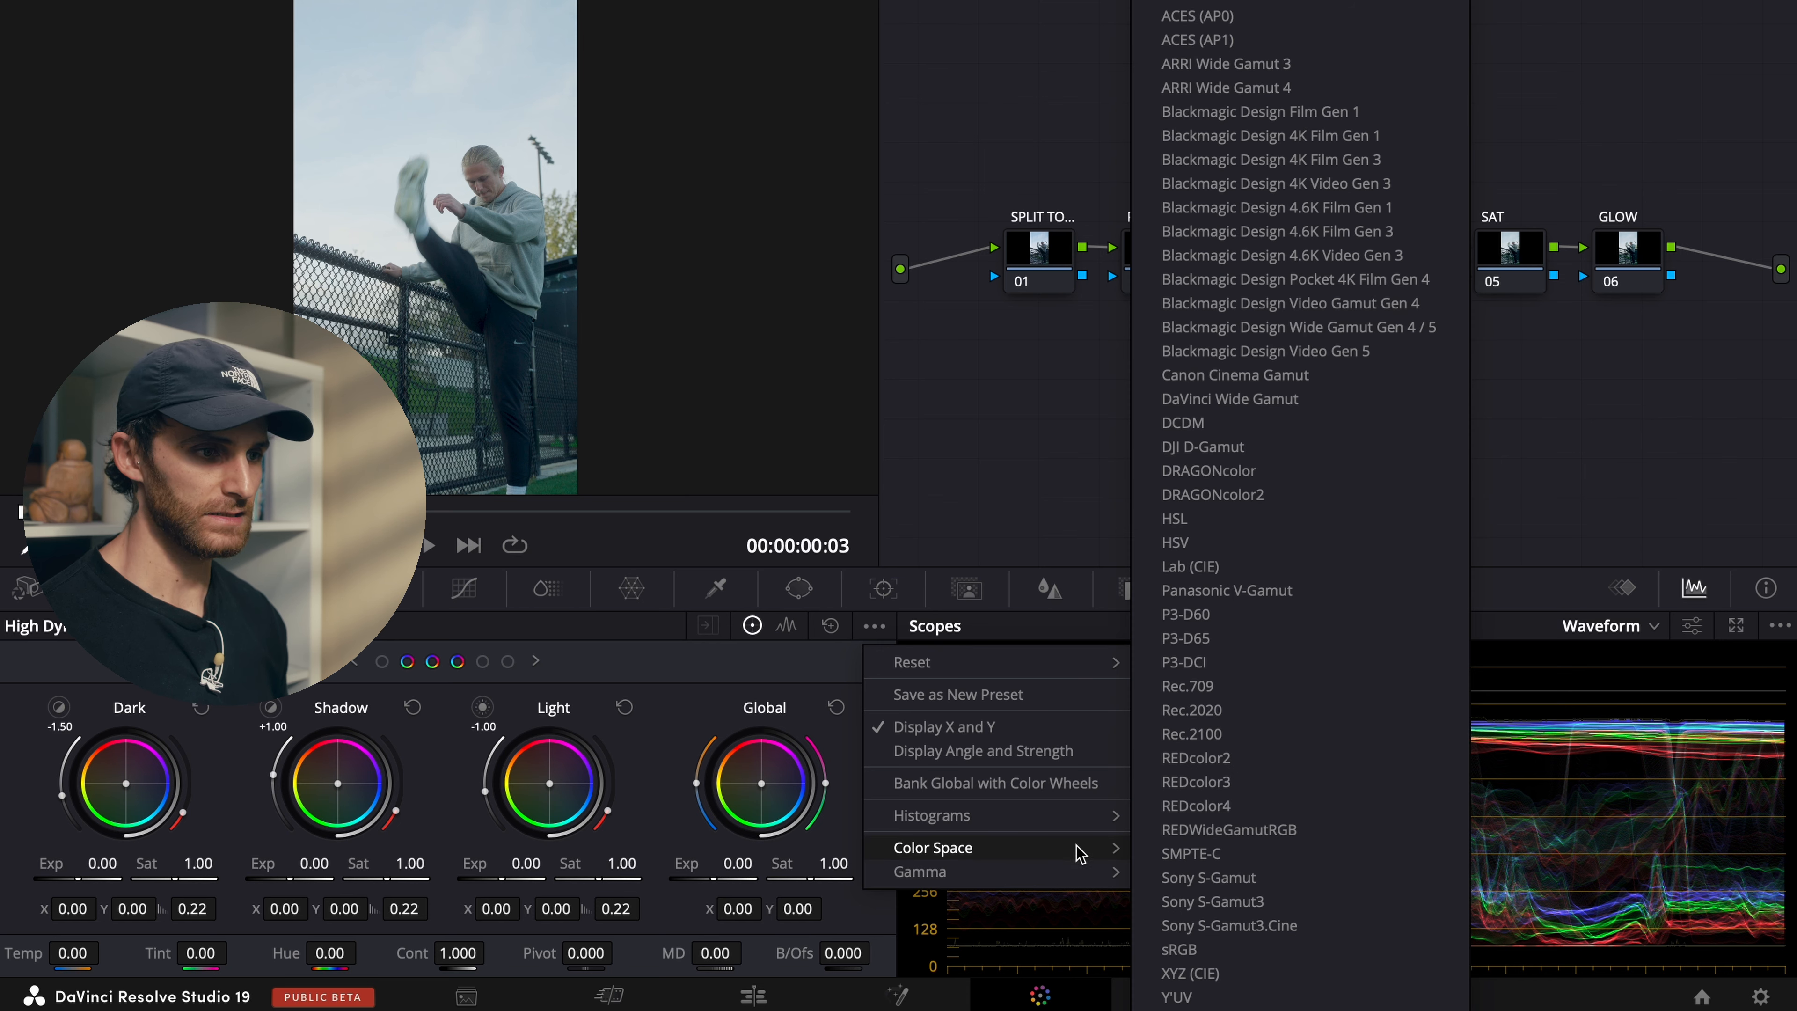
click(1298, 930)
Step: Set the HDR wheels' gamma on the HDR node to Sony S-Log3
click(874, 627)
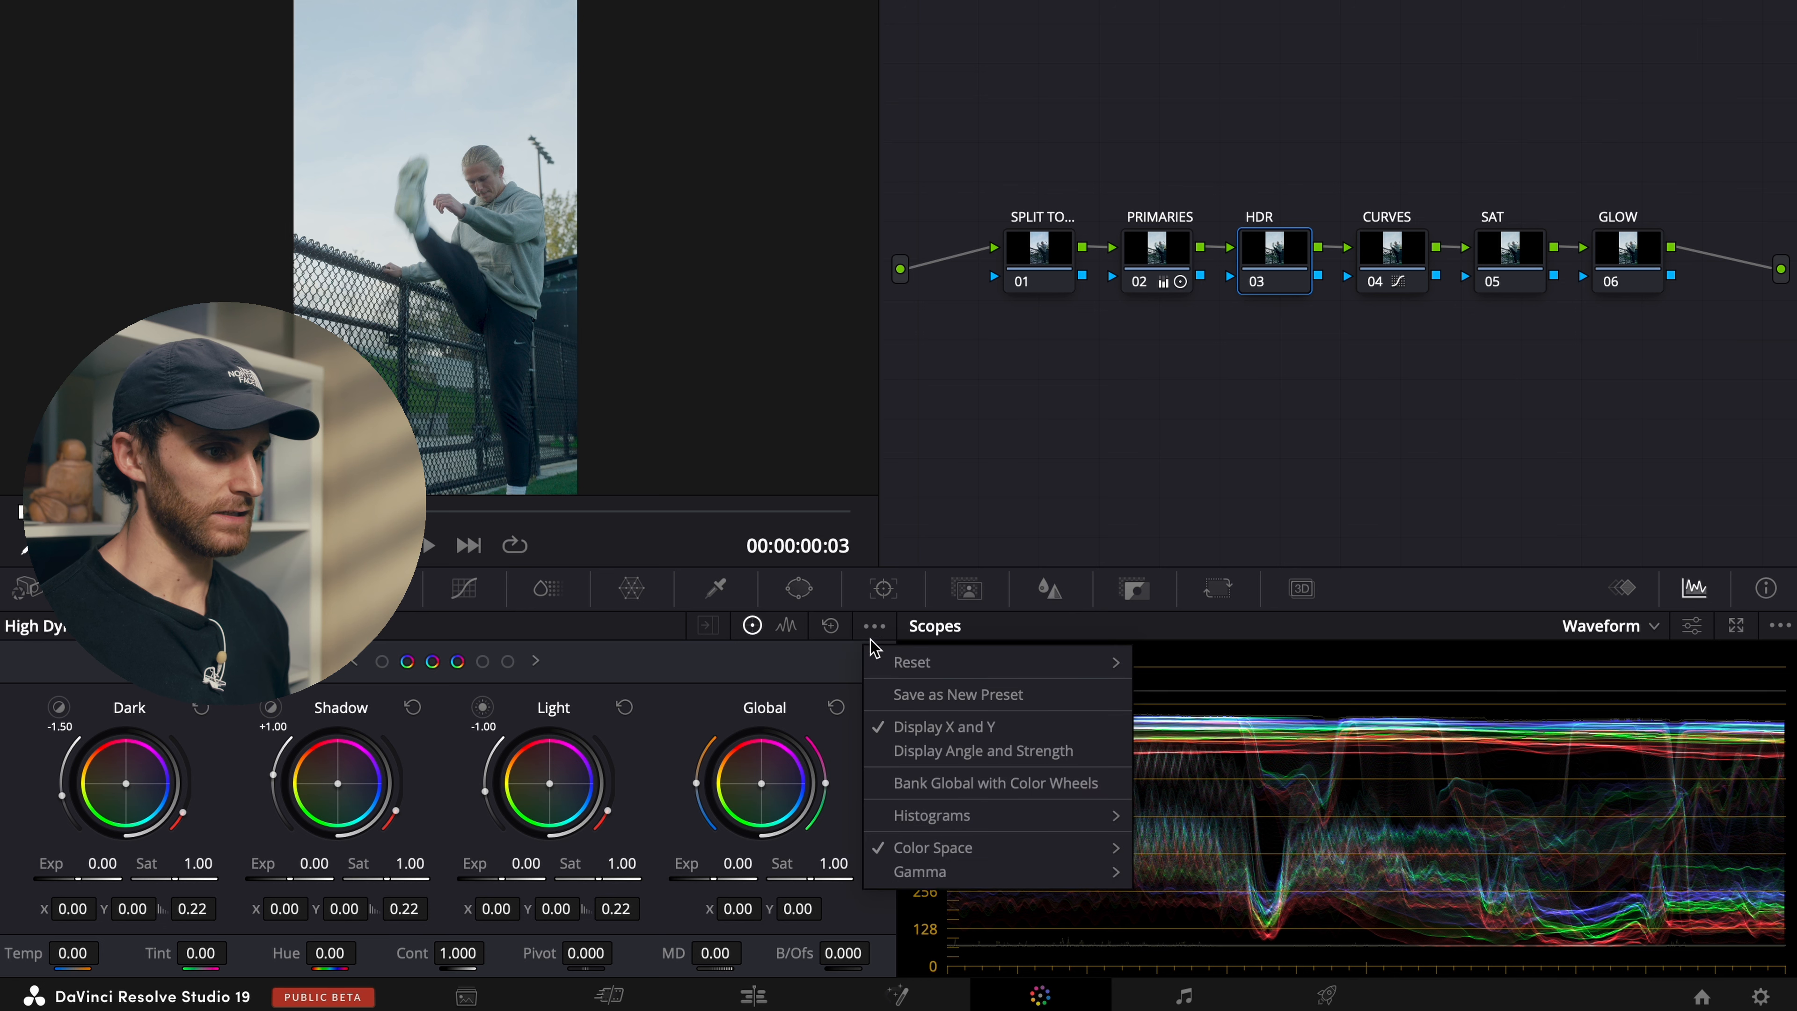
mouse_move(999, 873)
scroll(1300, 893, down, 3)
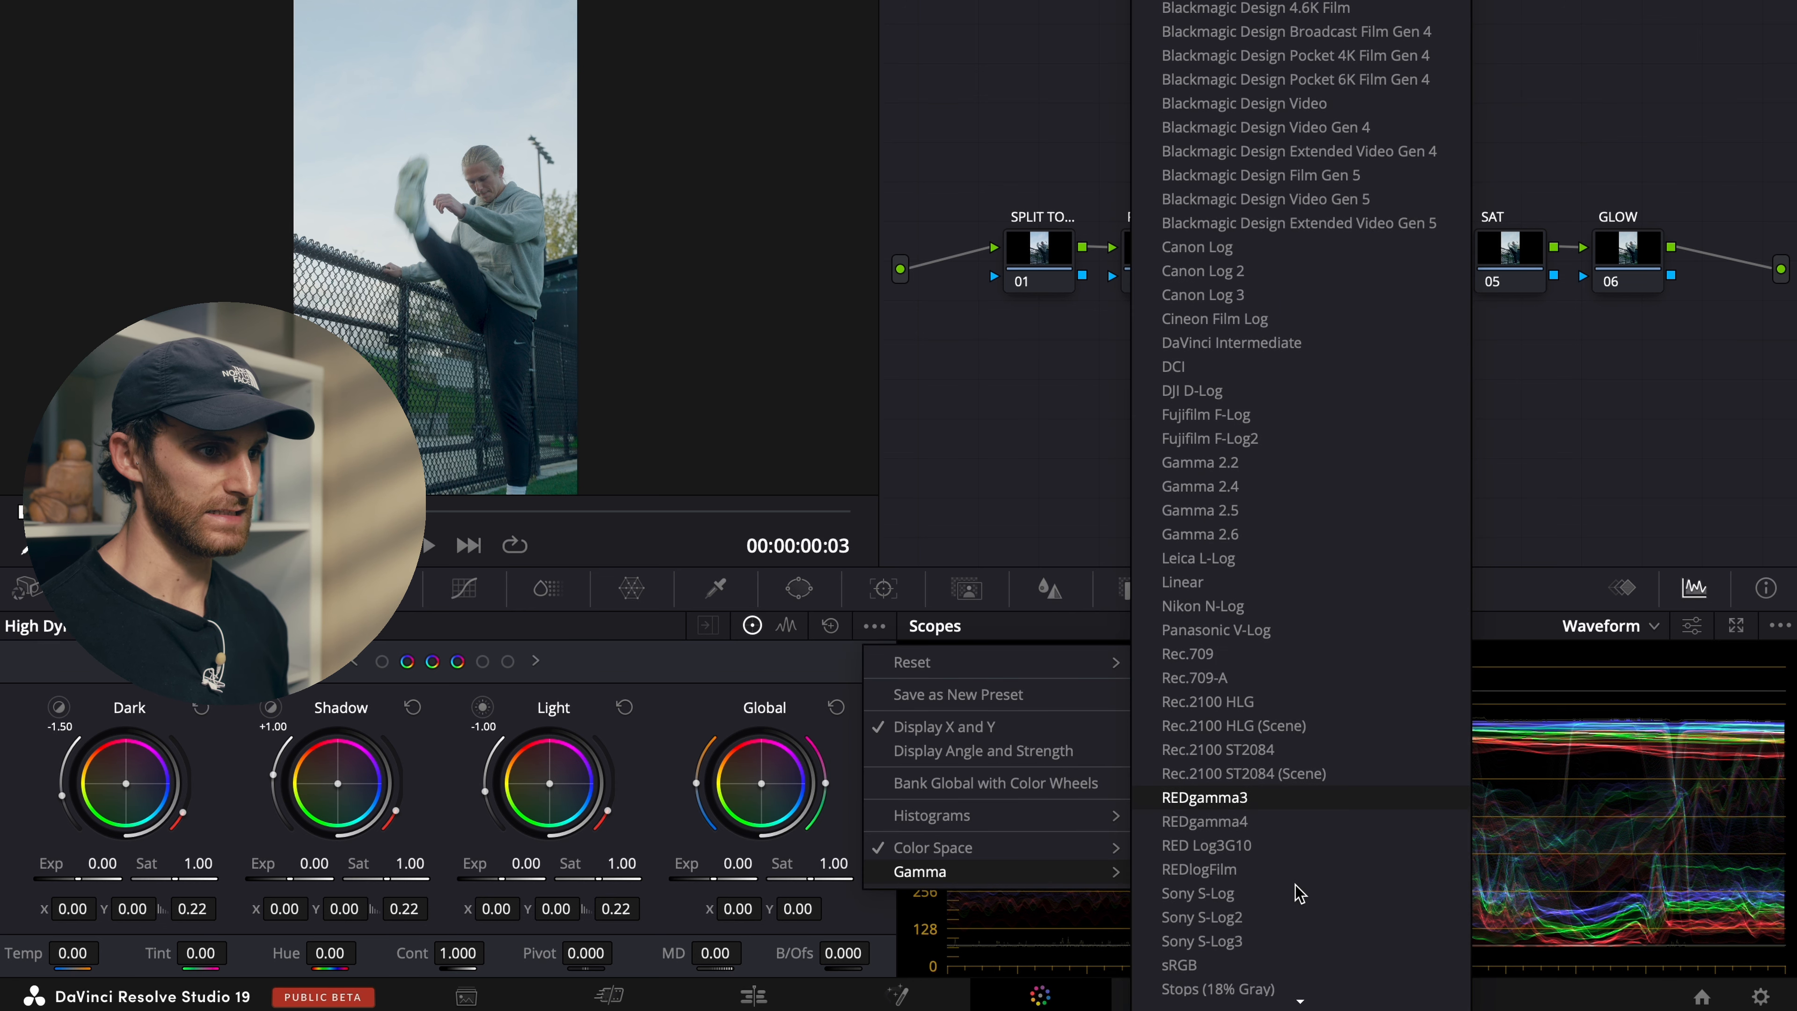
scroll(1283, 775, down, 3)
click(1283, 776)
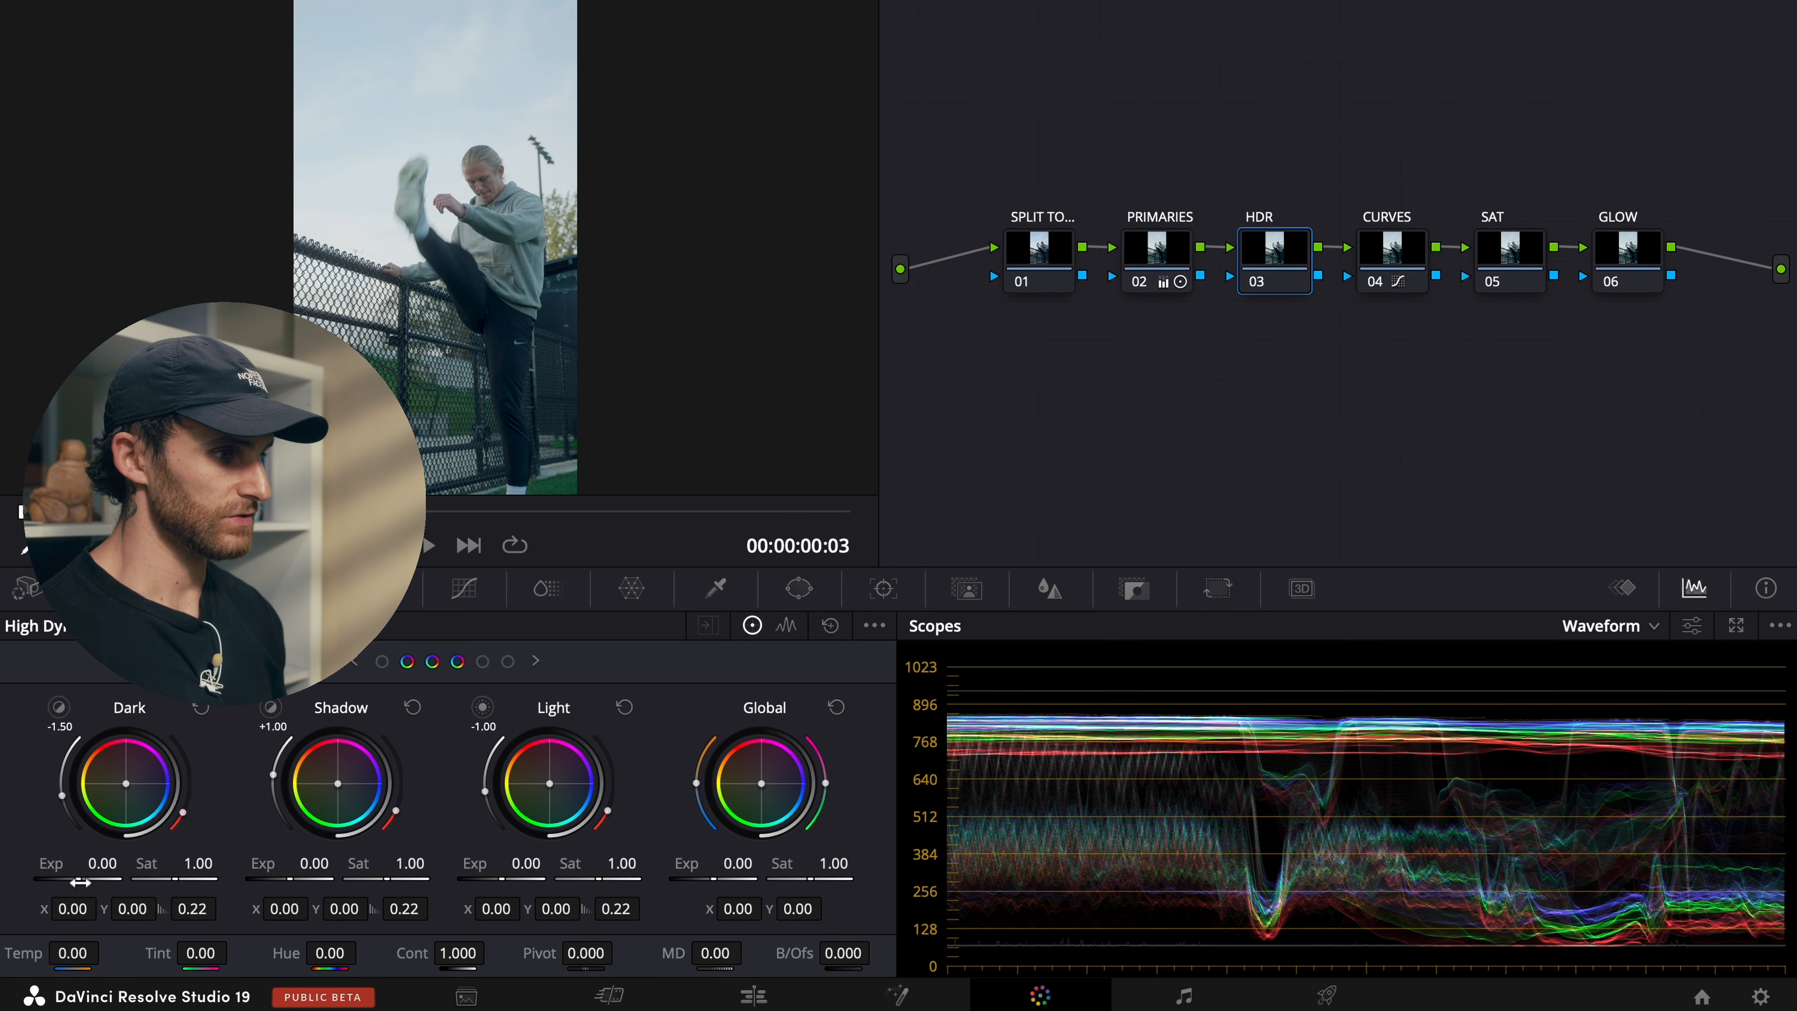
Step: Preview the HDR node's Dark zone, and lower the exposure of Dark to -1.04 and Shadow to -0.37
click(56, 711)
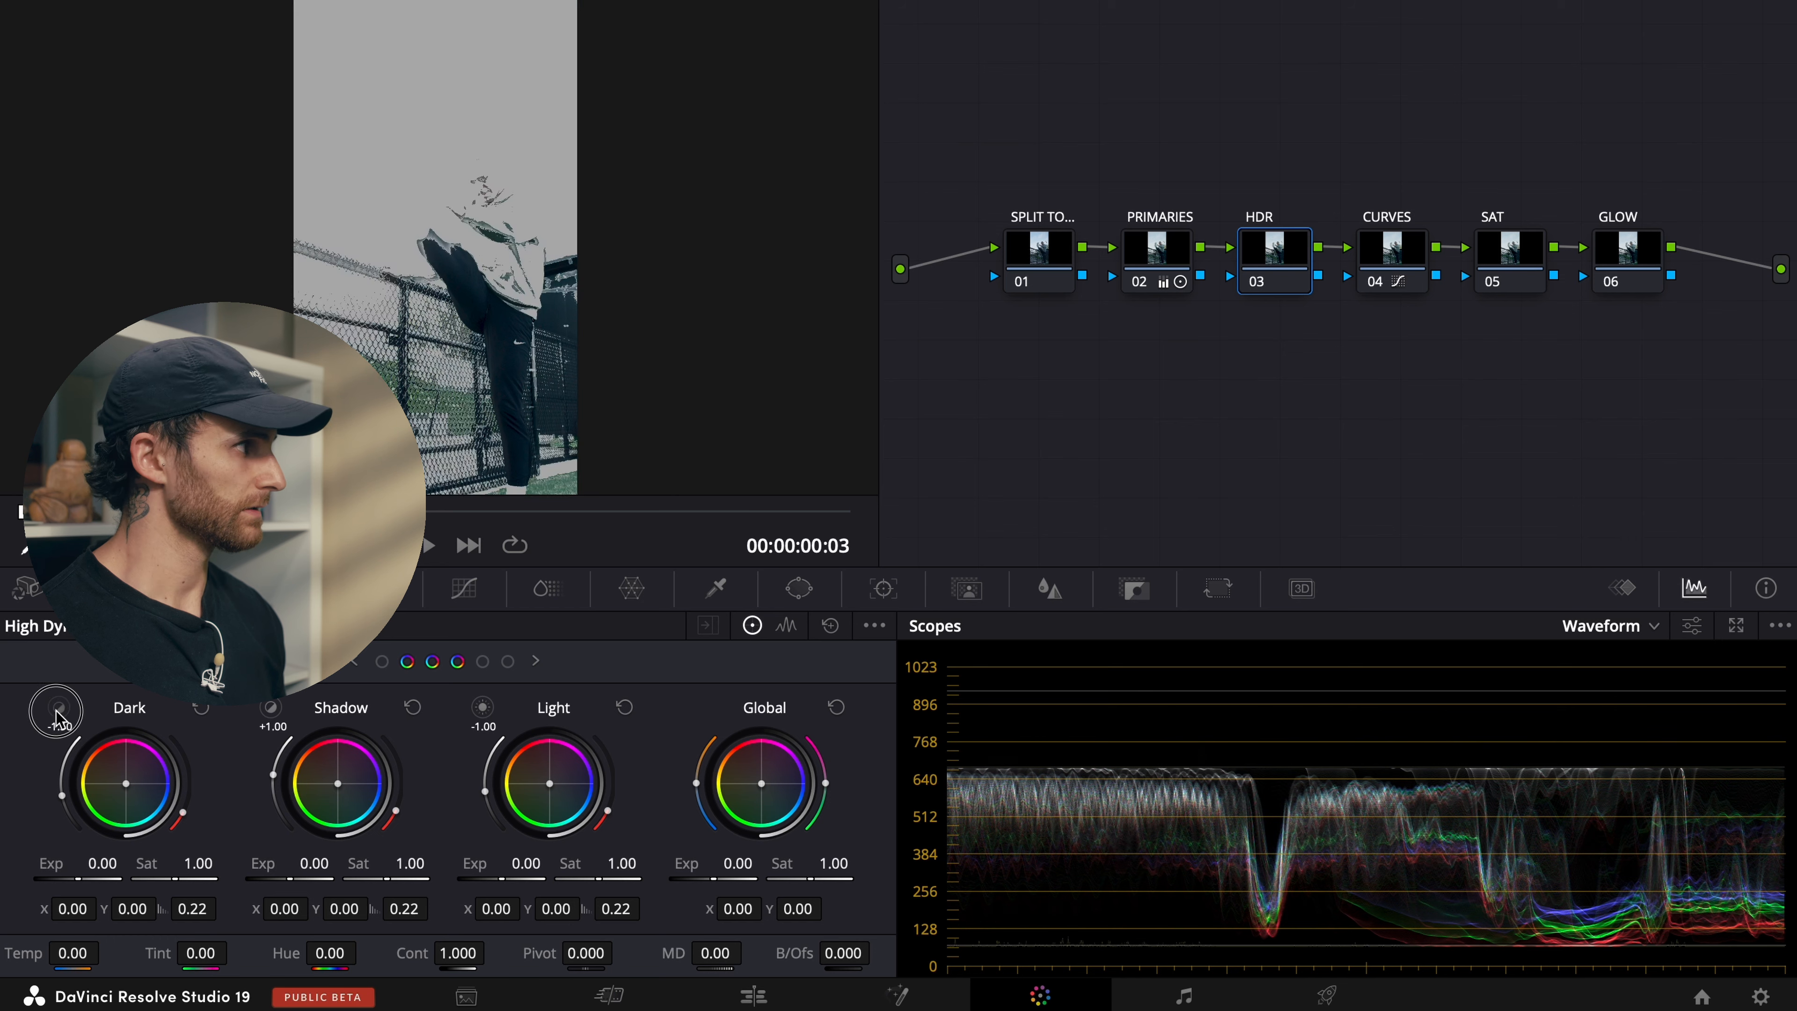
click(56, 711)
click(57, 711)
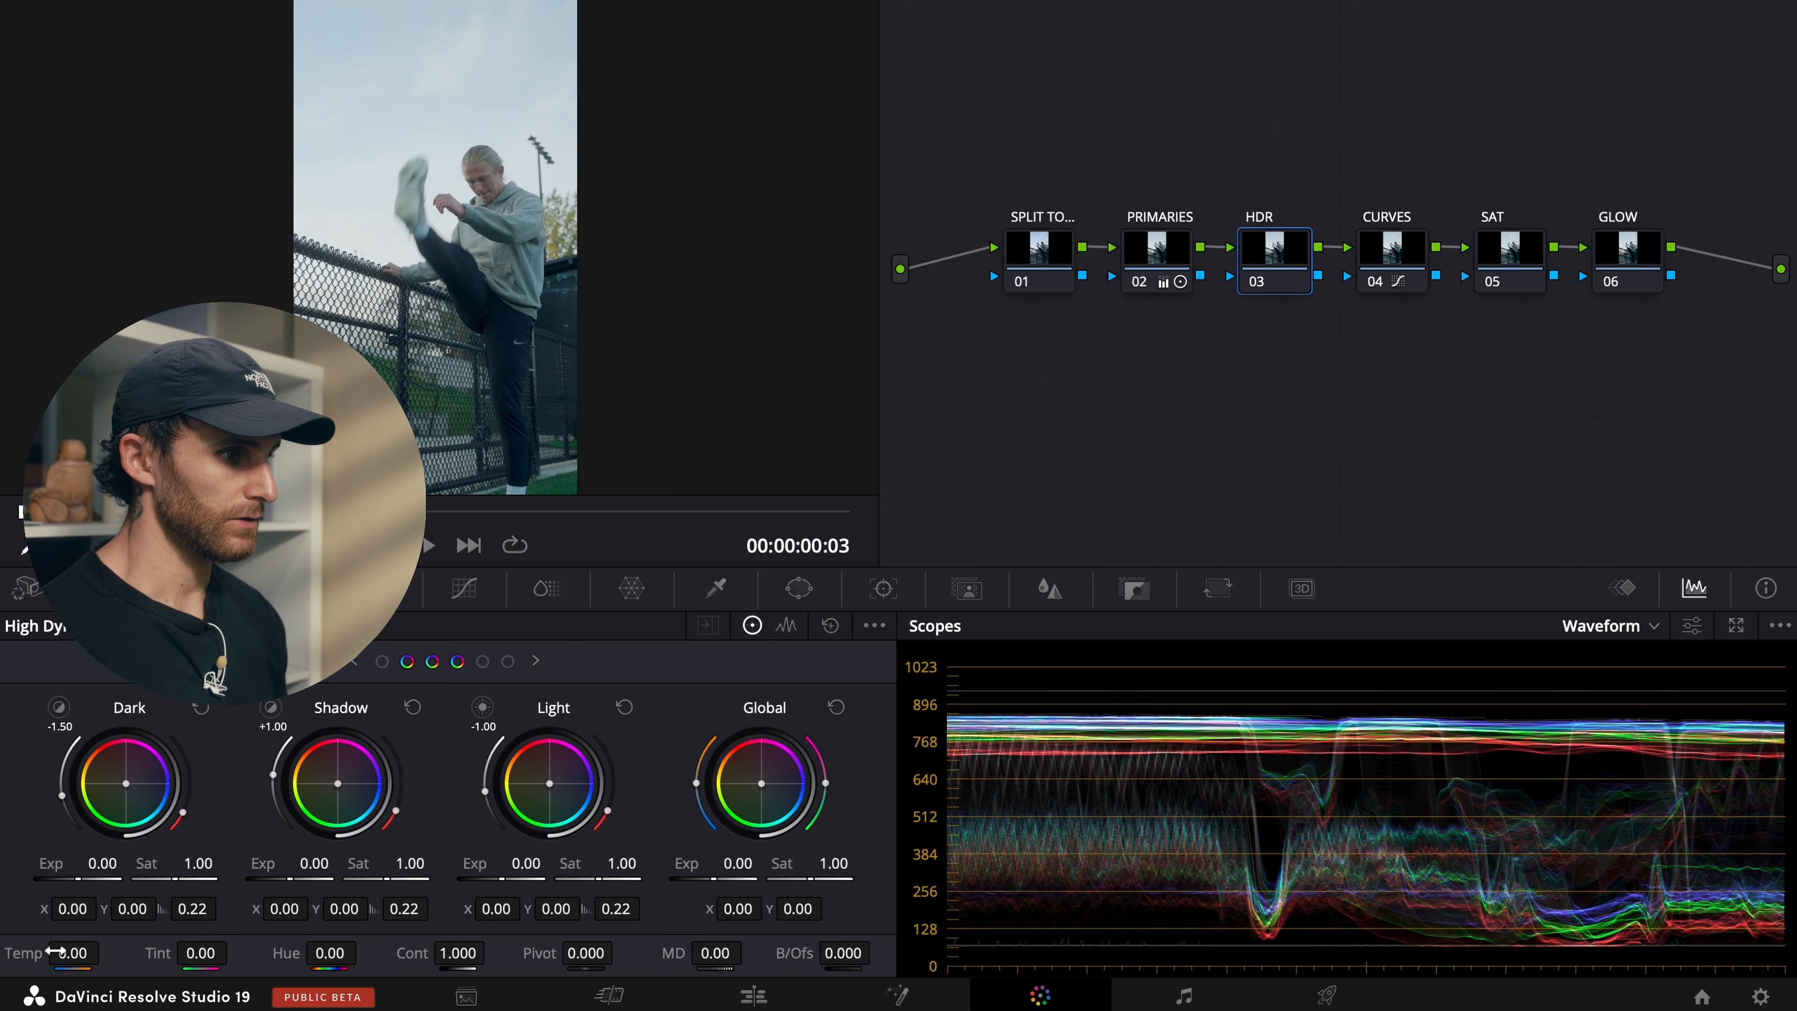
drag(73, 867, 42, 868)
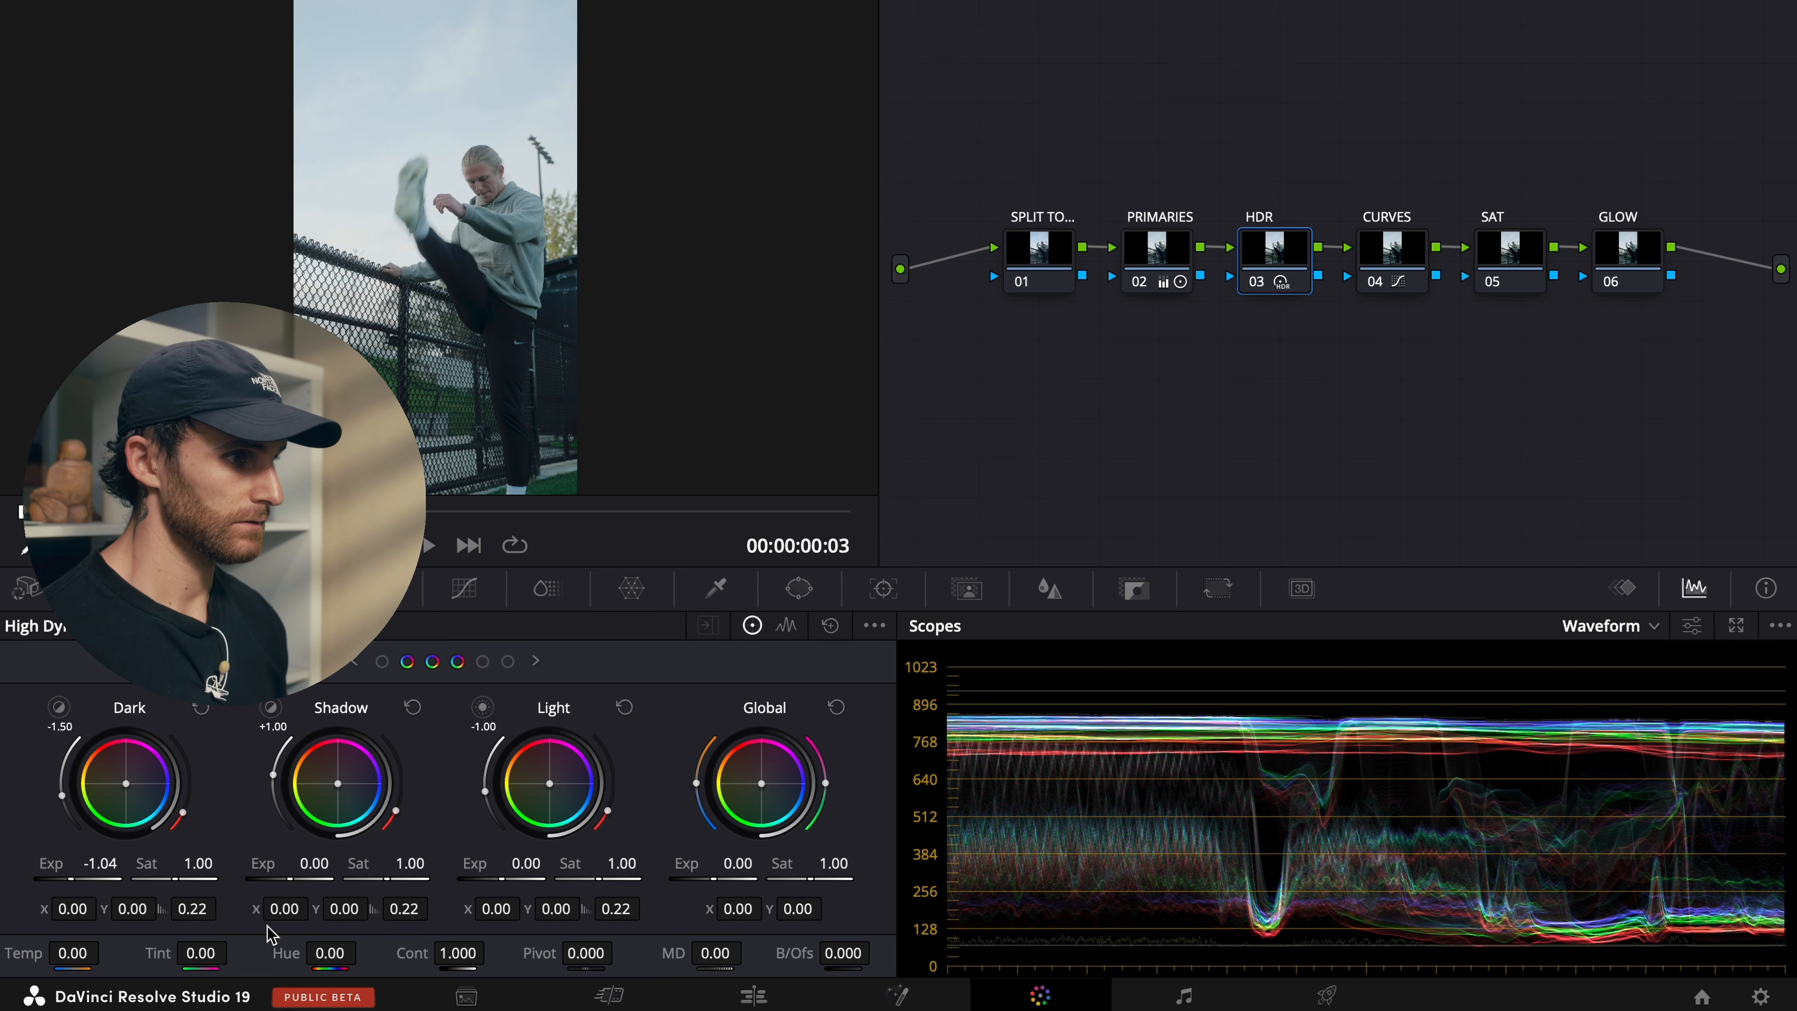
drag(281, 878, 228, 885)
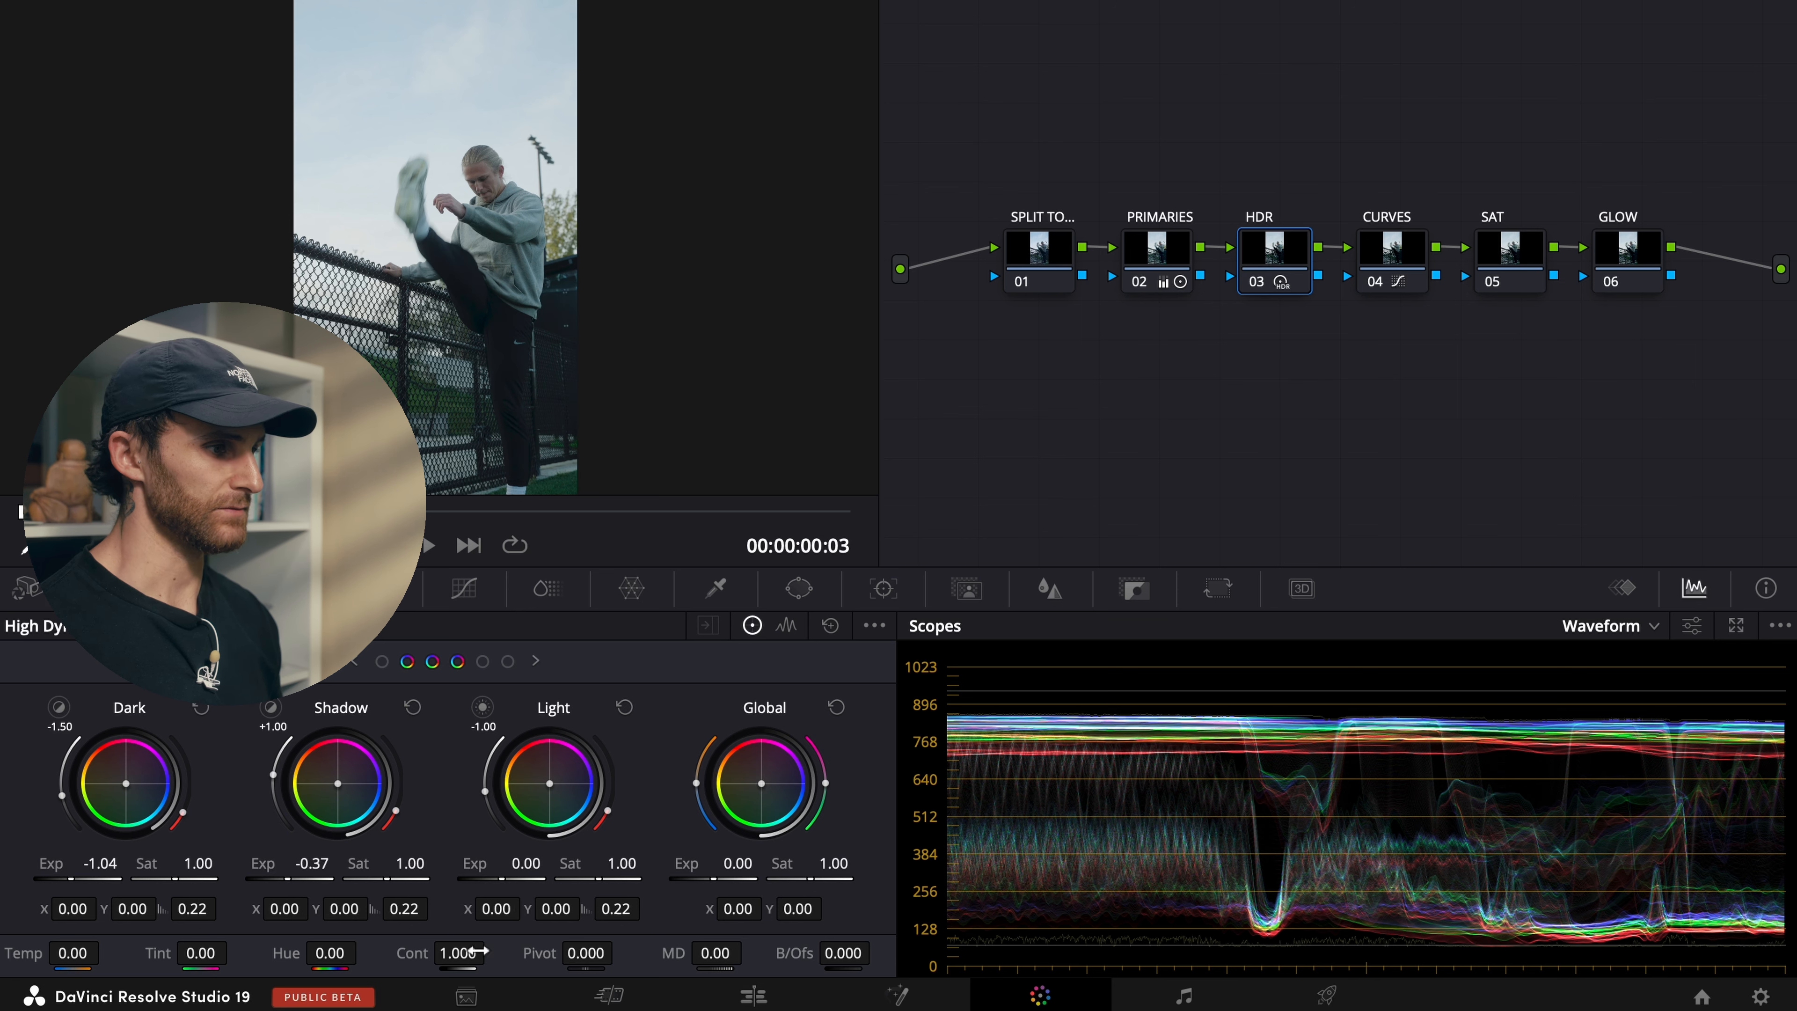
Step: Raise the Light zone's exposure to 0.19 on the HDR node
click(484, 710)
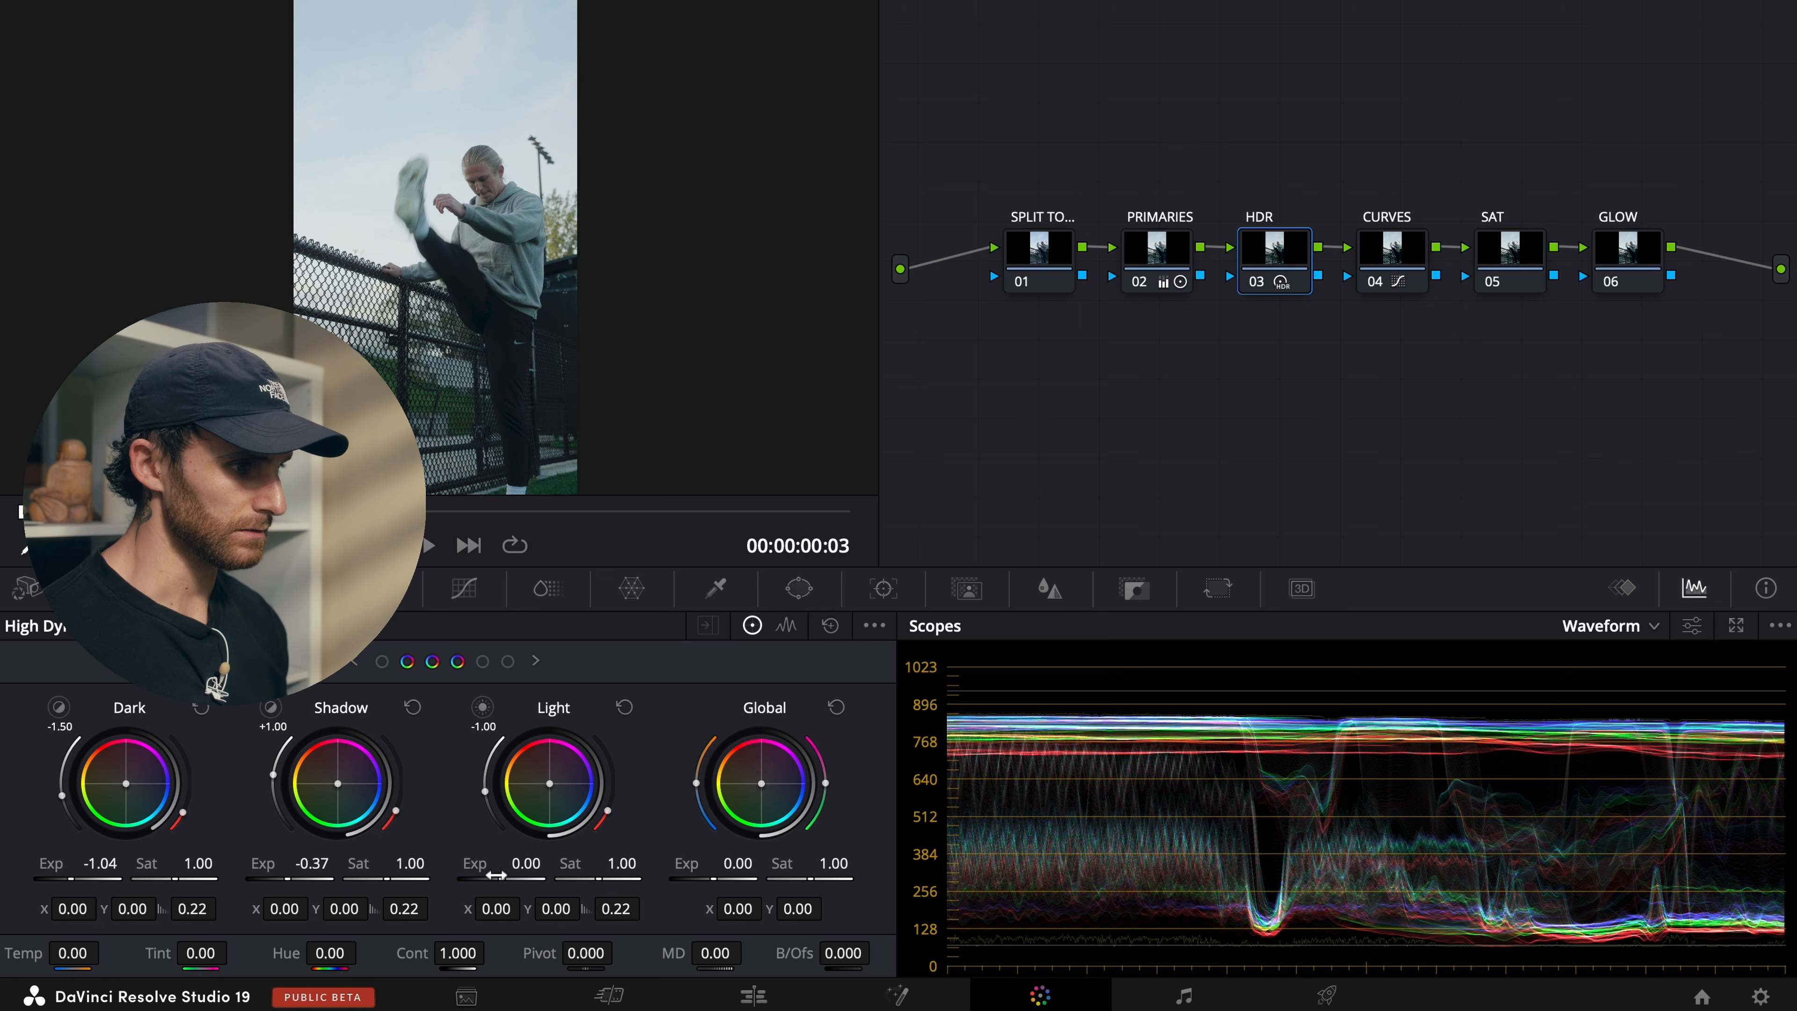
click(500, 878)
drag(500, 878, 590, 840)
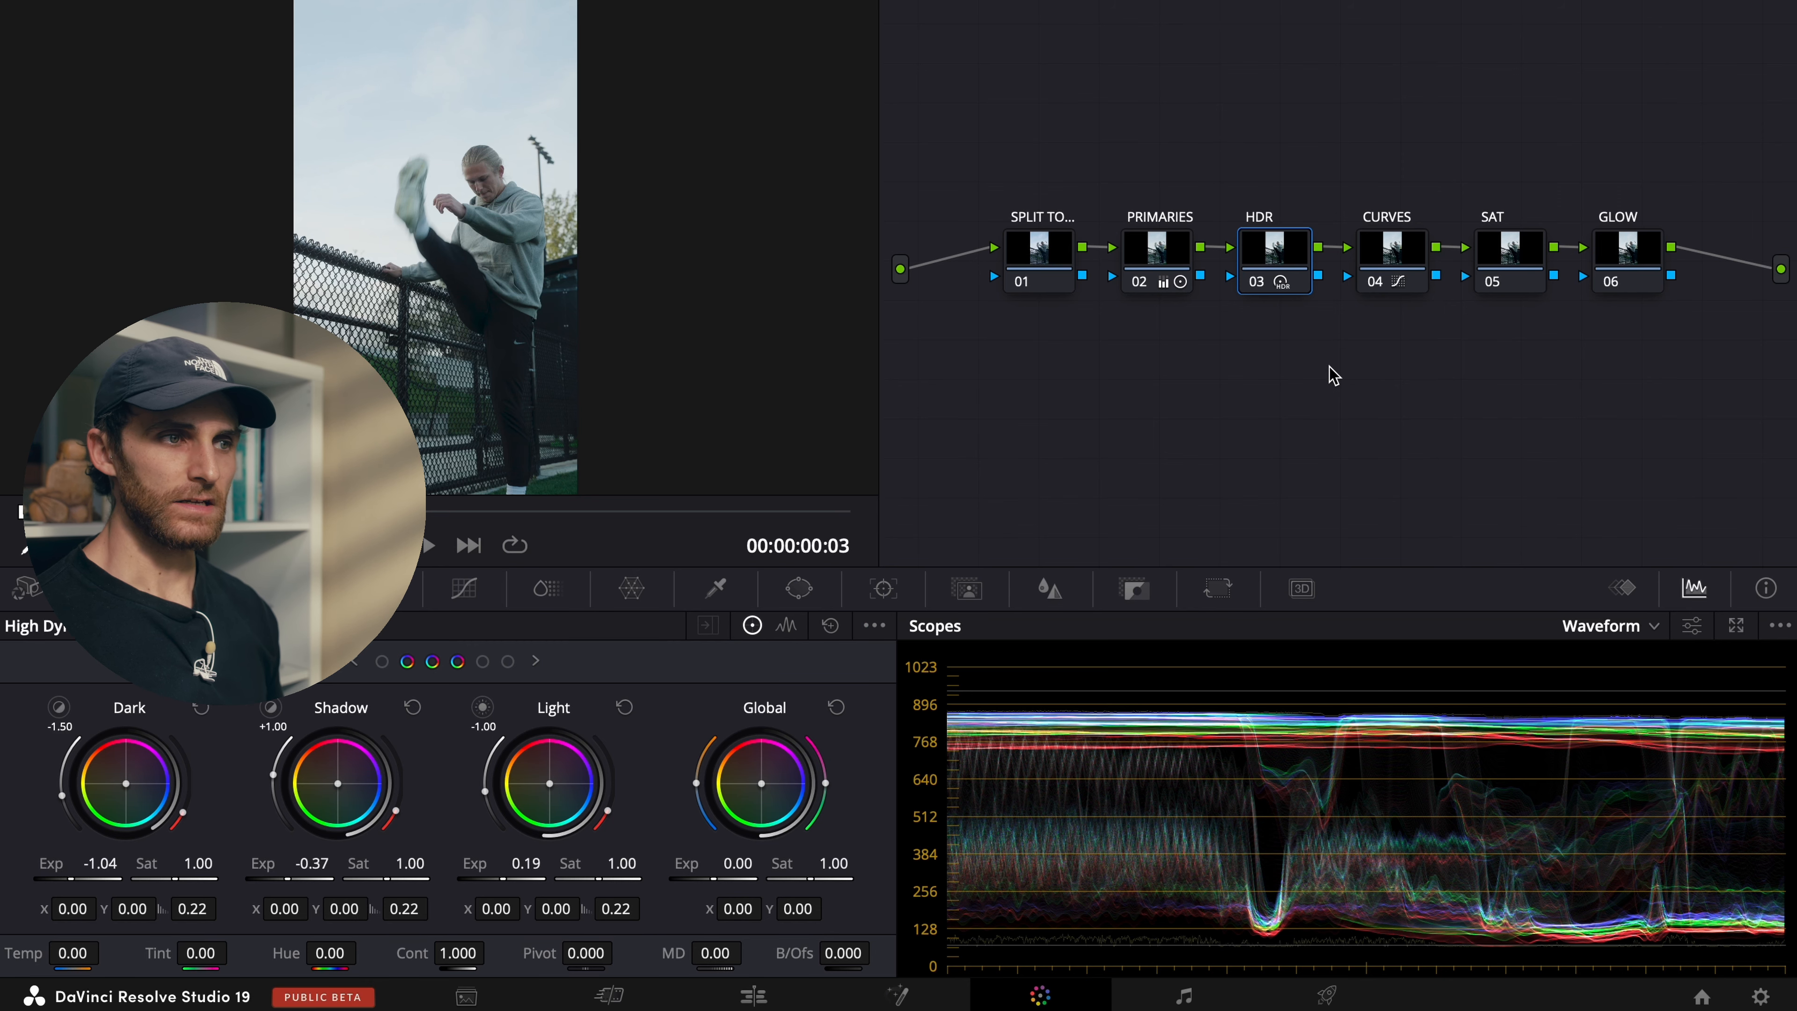
Step: Open the CURVES node's custom curves in an enlarged floating window and unlink the channels to edit luminance alone
click(1387, 272)
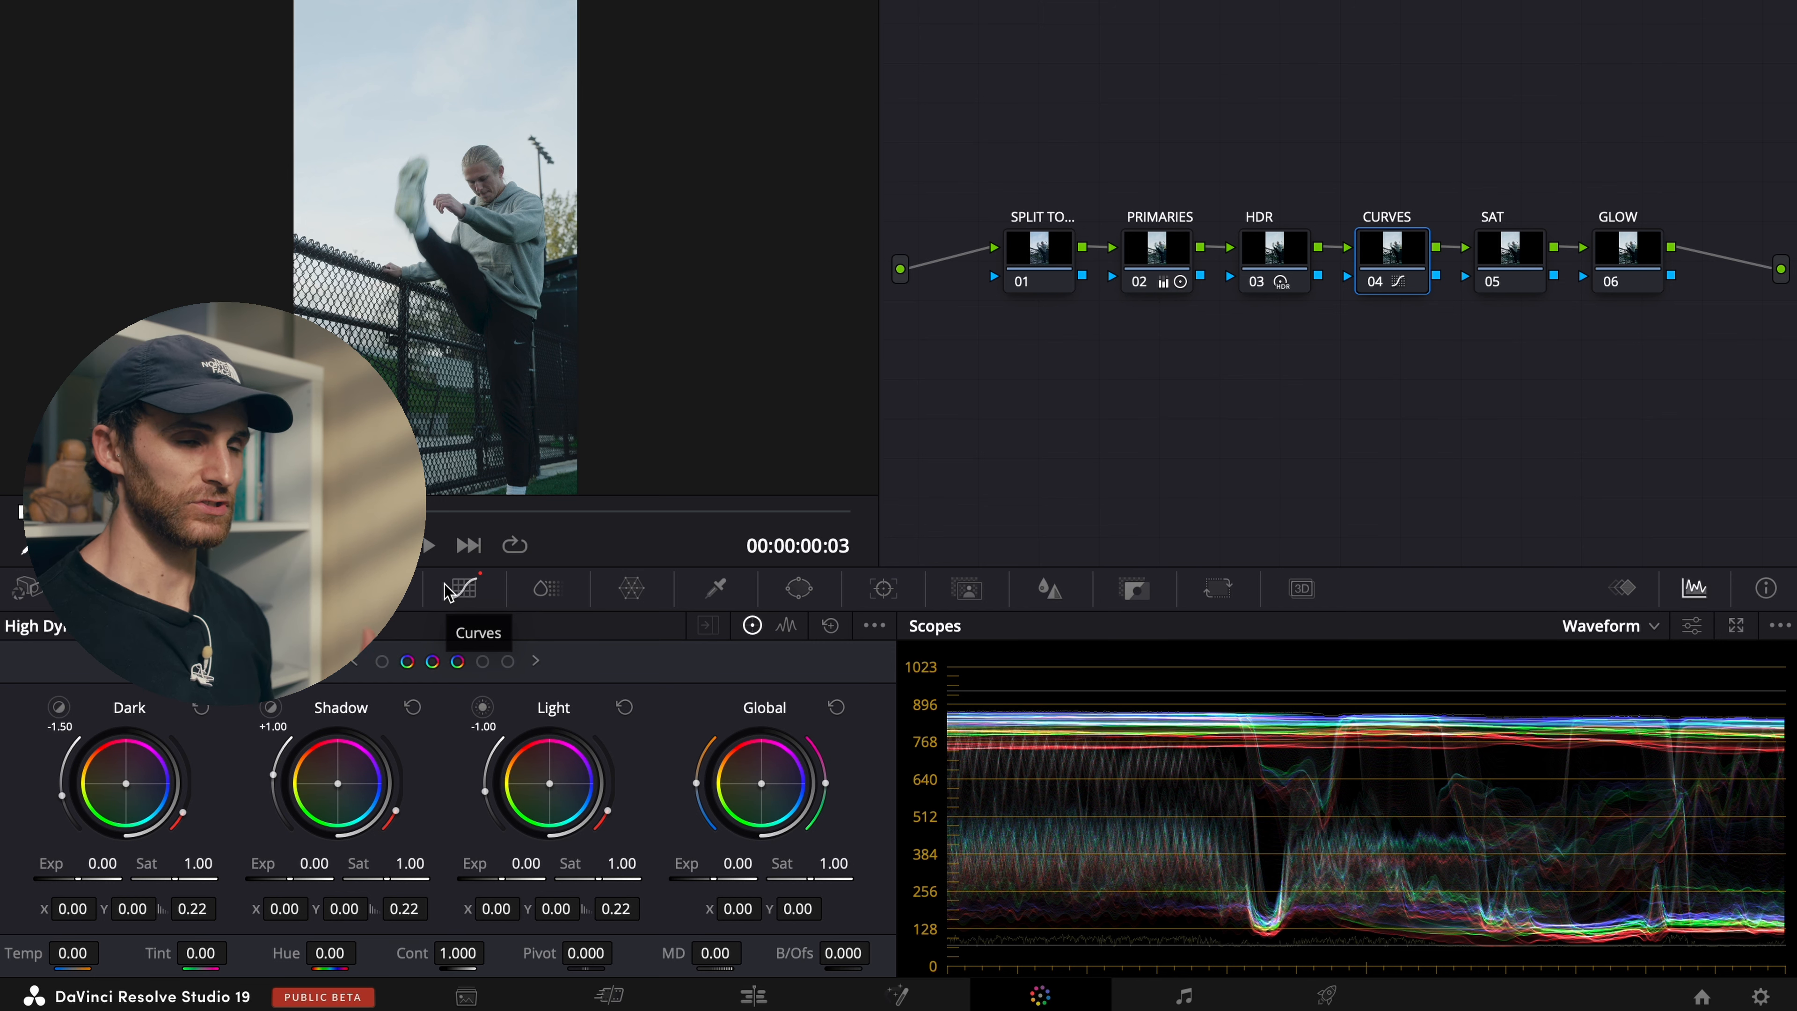
click(462, 591)
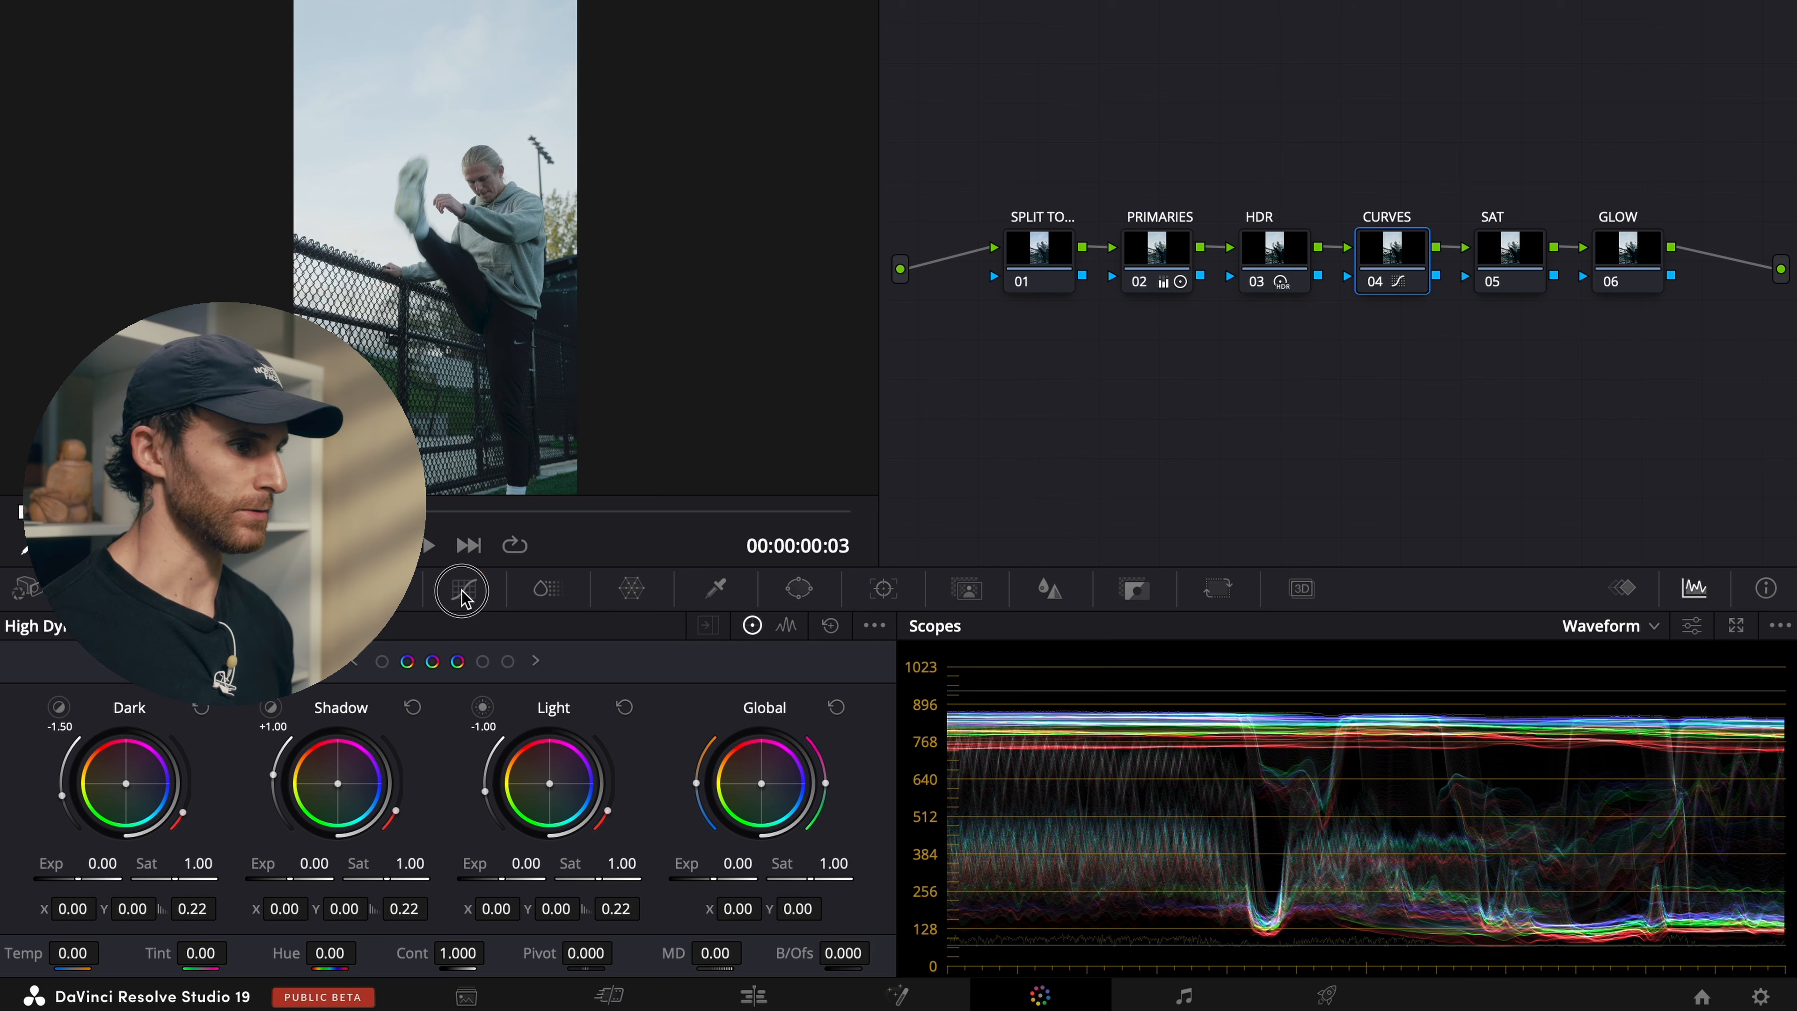
click(787, 626)
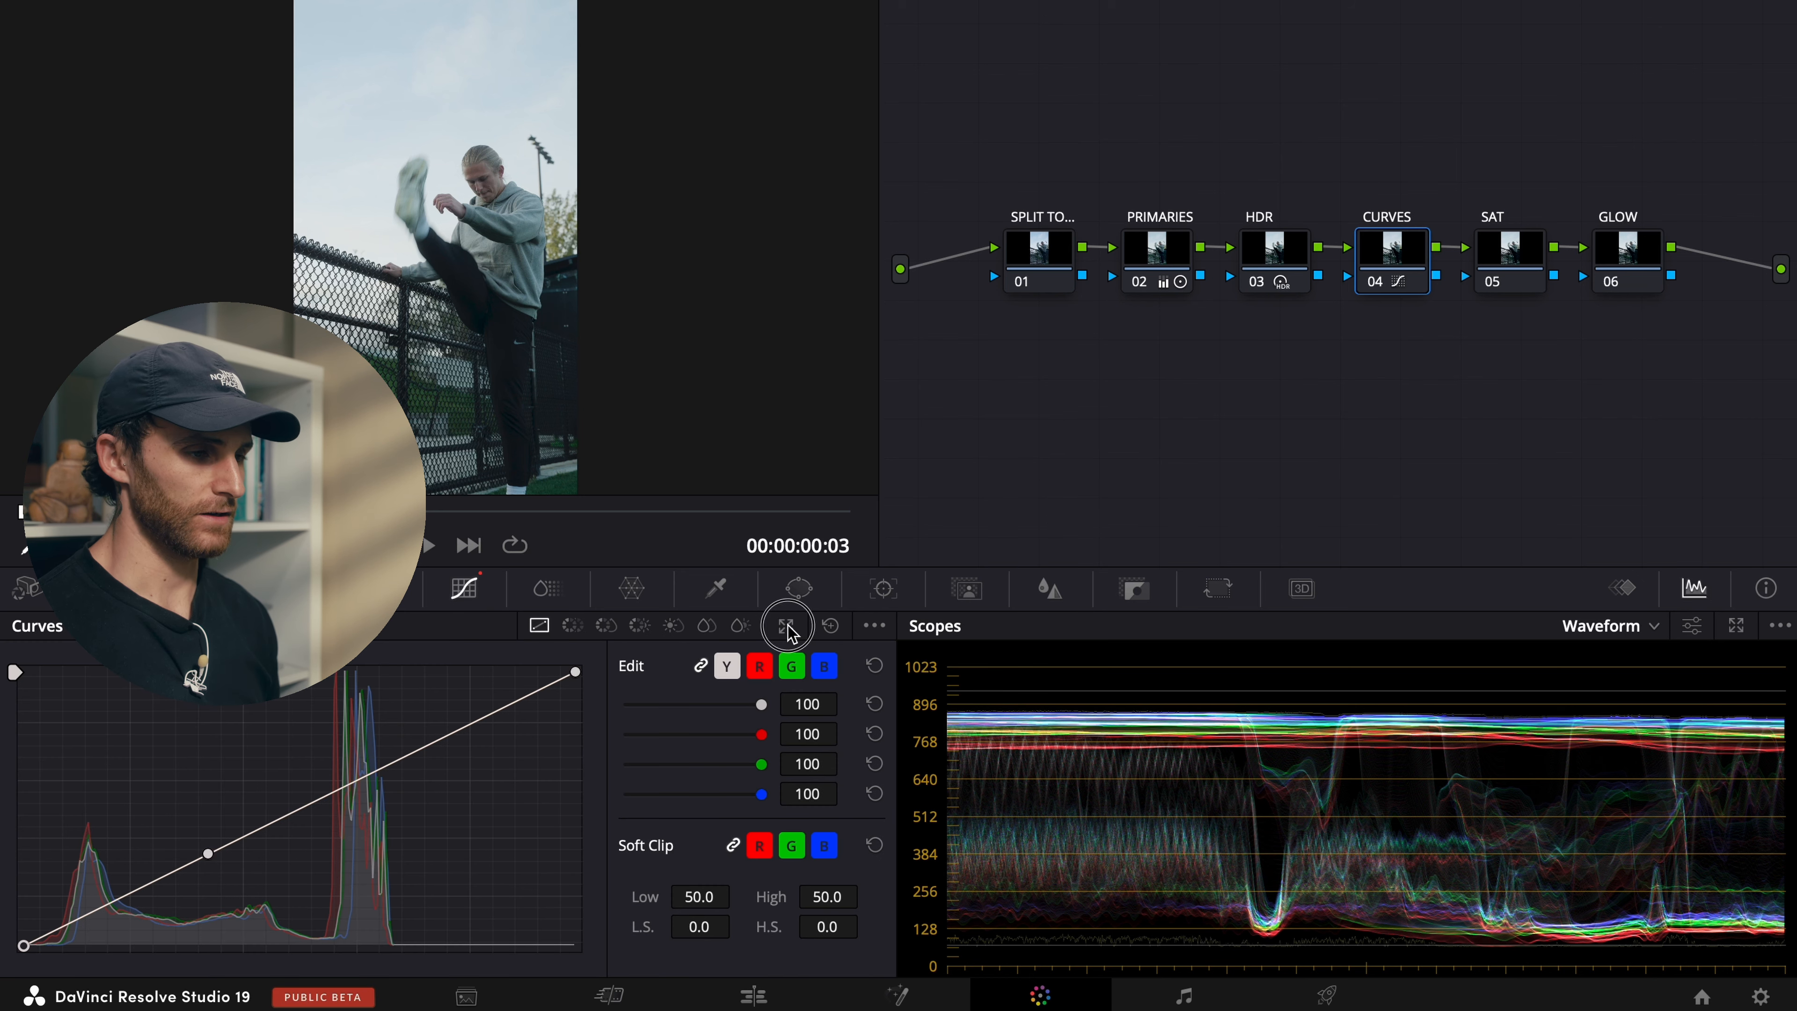
drag(1224, 65, 1227, 10)
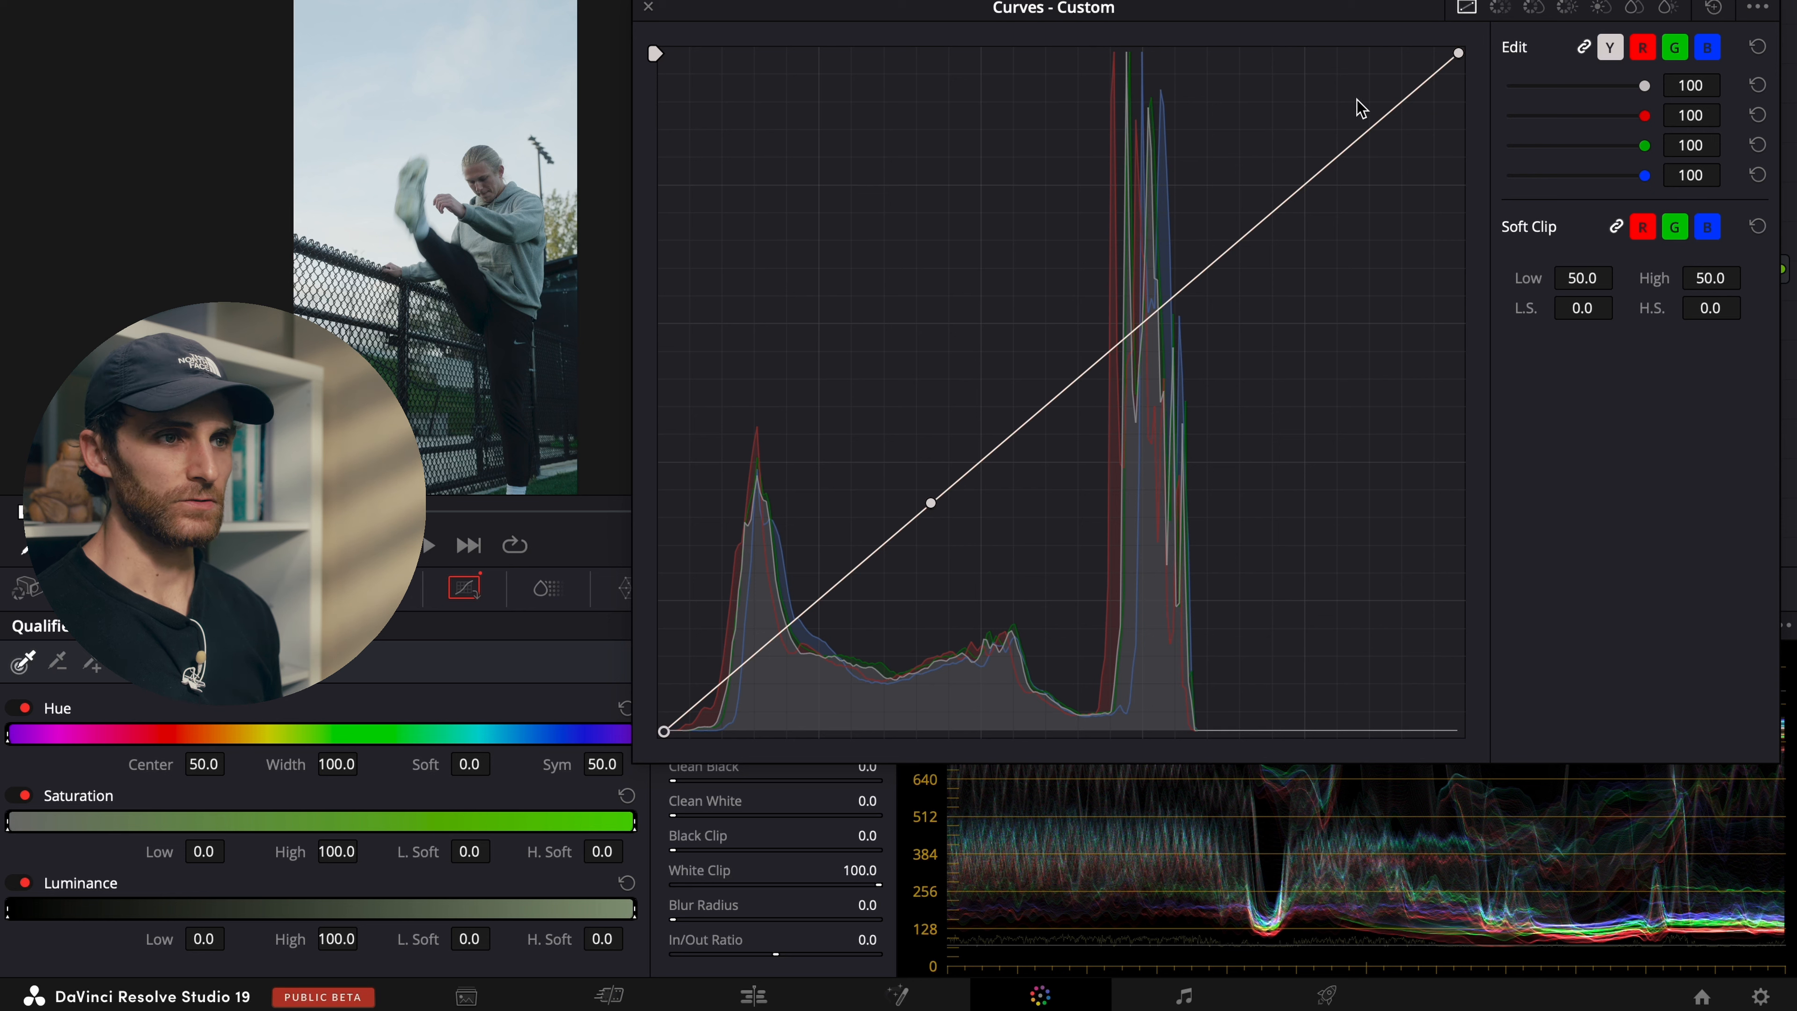
click(1584, 51)
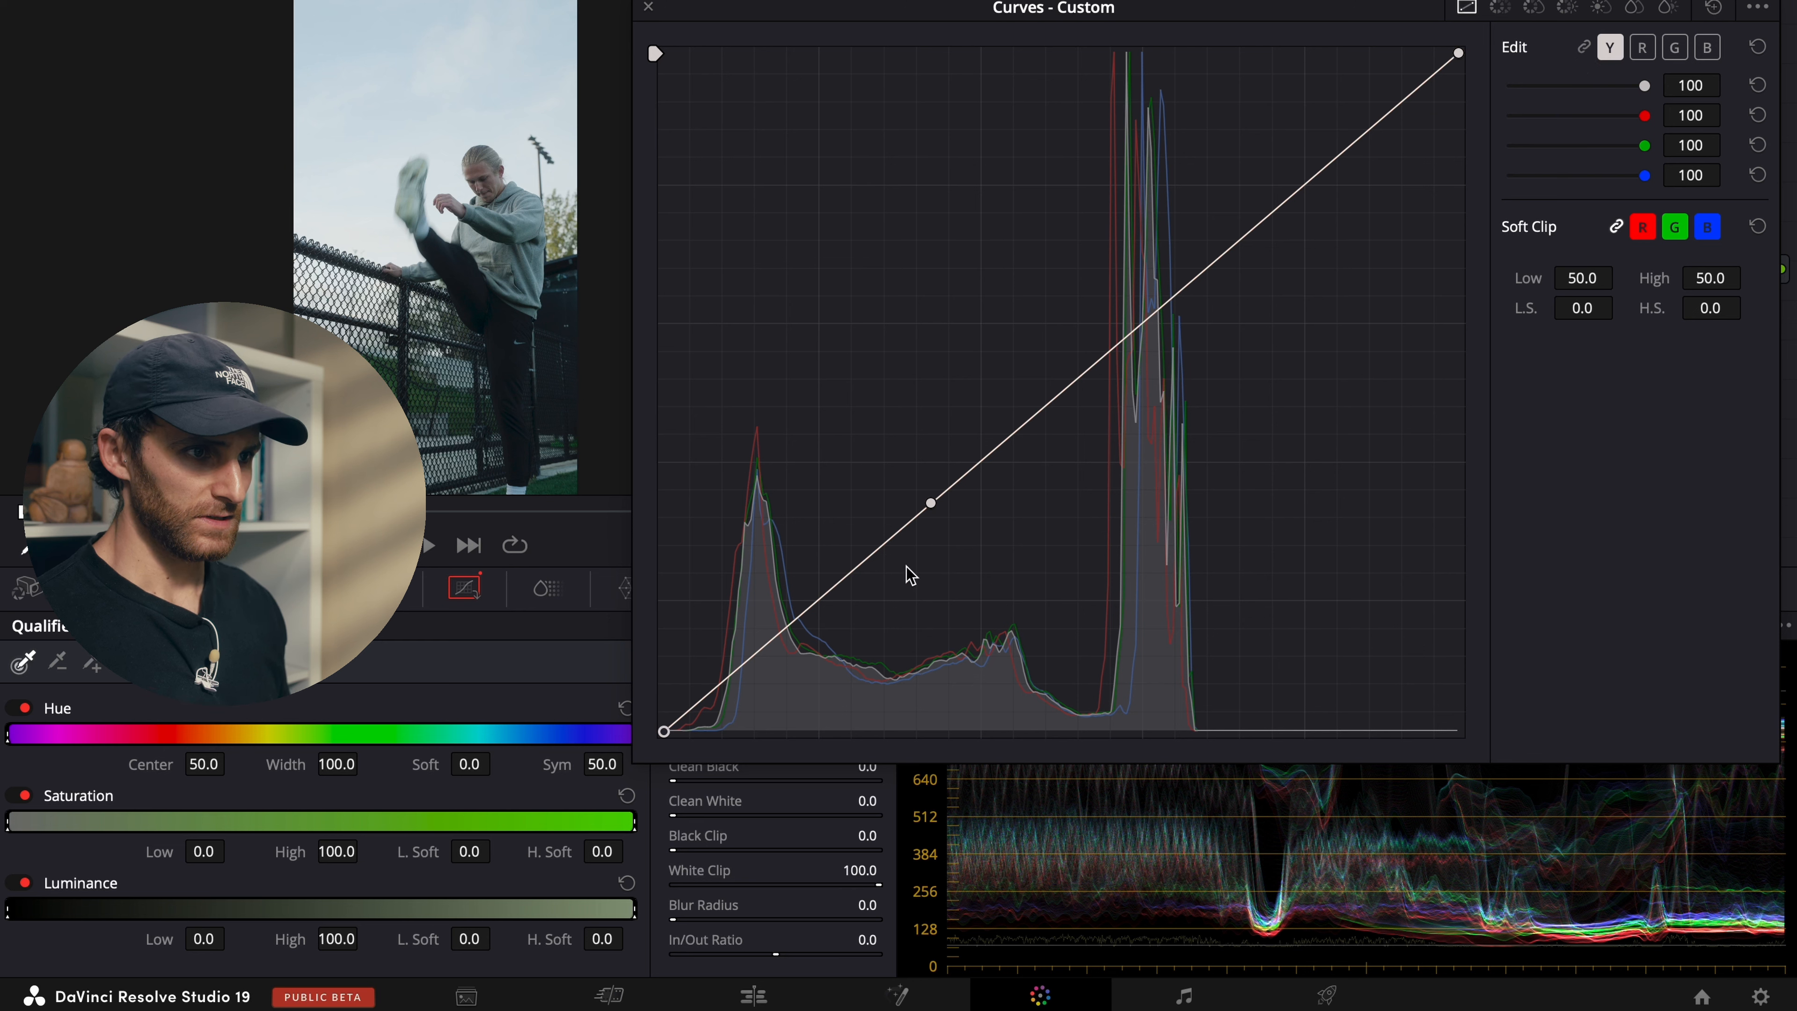
Step: Lift the luminance curve's black point slightly and add a shadow point pulled back down to the original diagonal
click(665, 734)
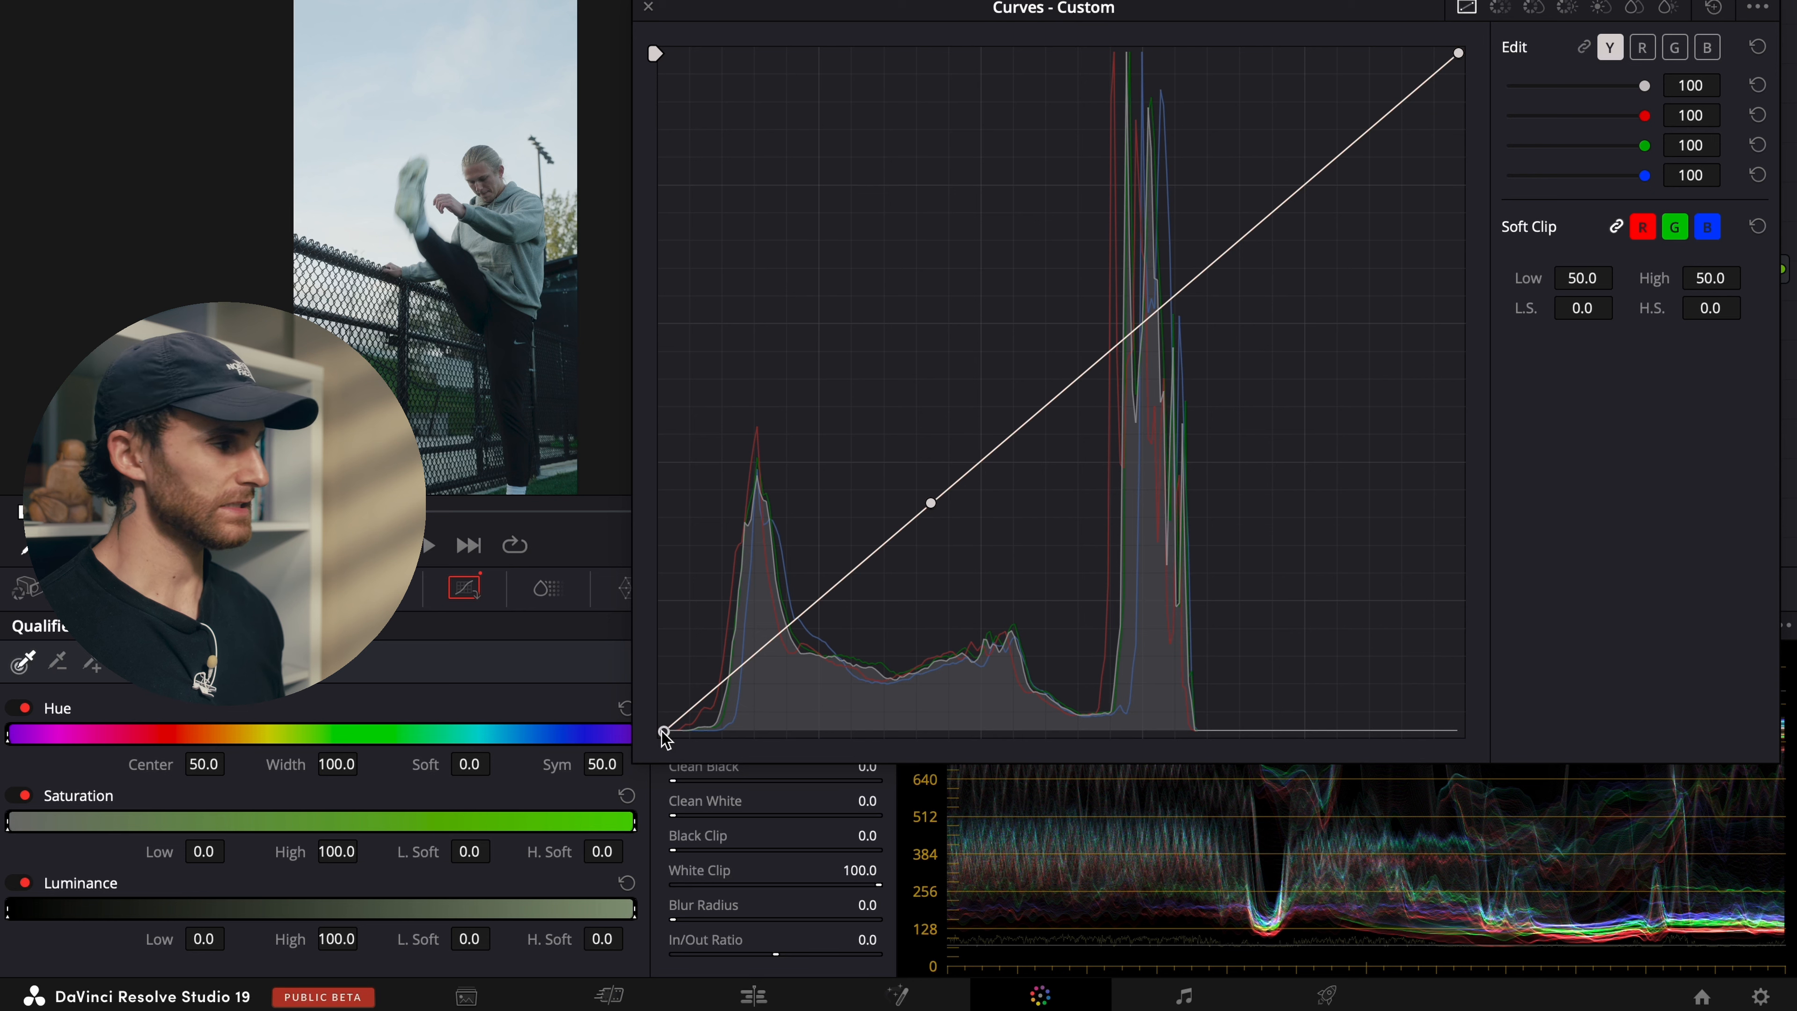
drag(665, 735, 667, 704)
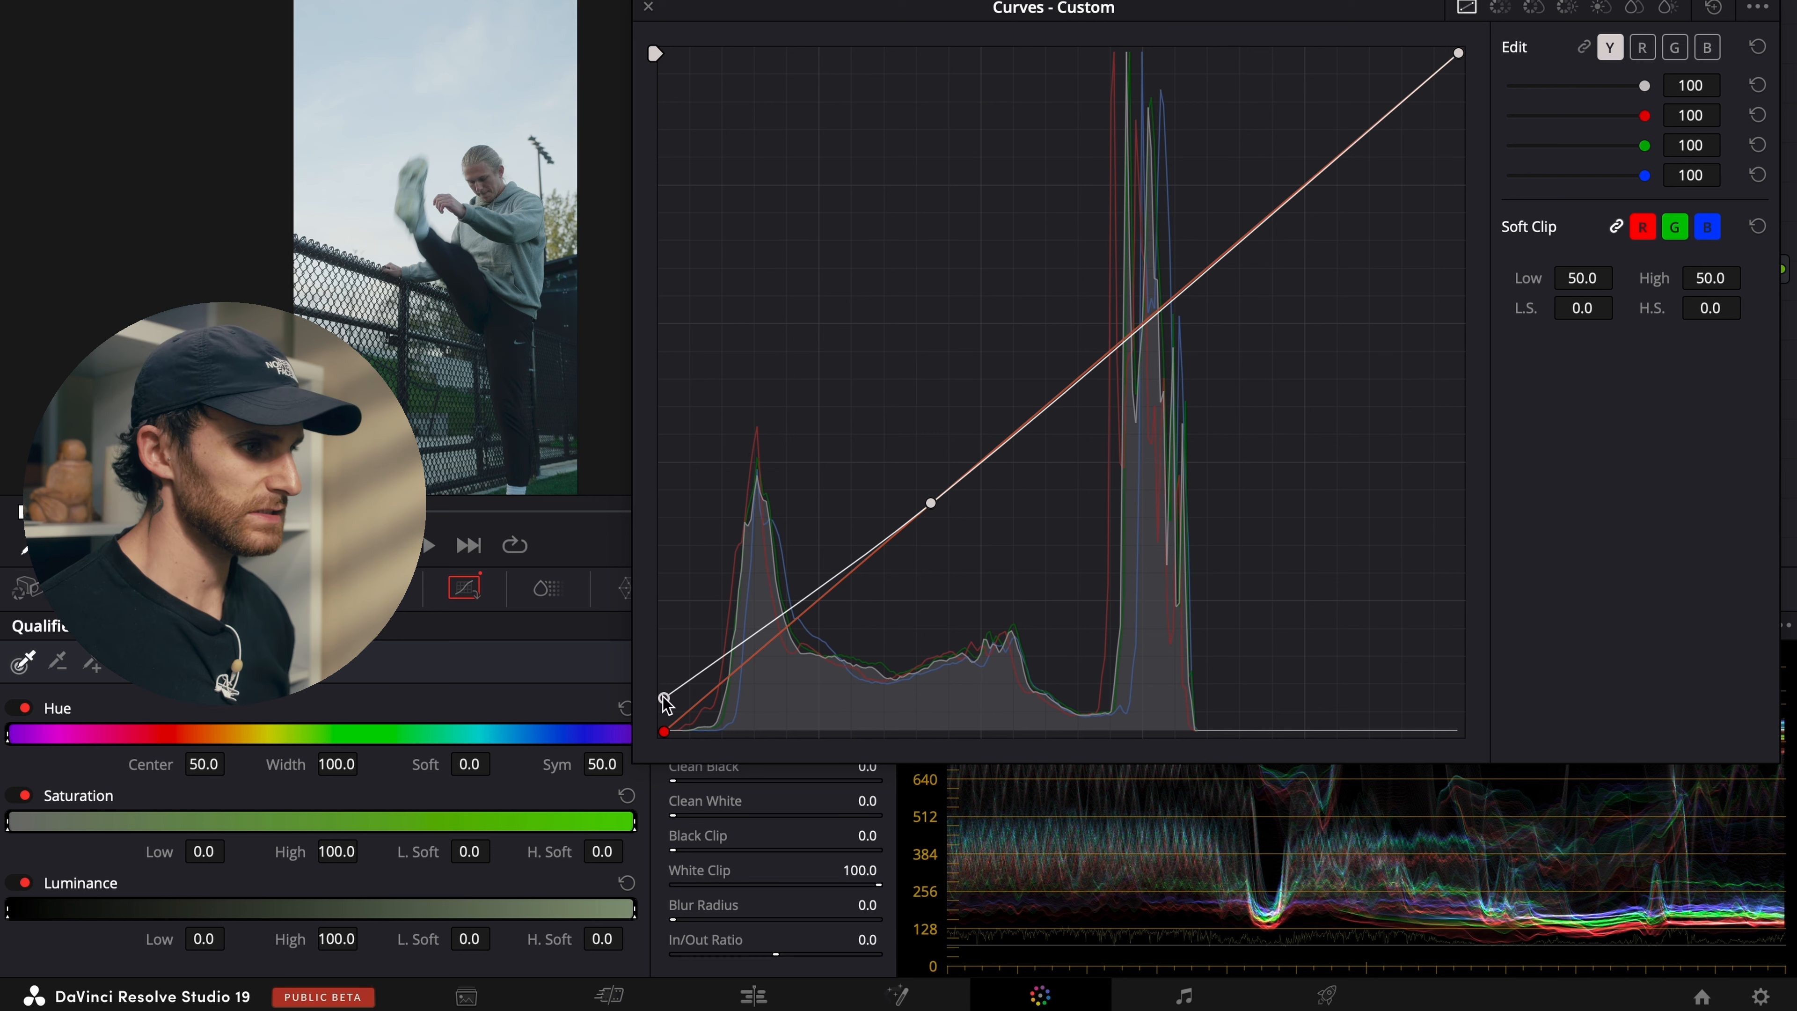
drag(664, 687, 665, 698)
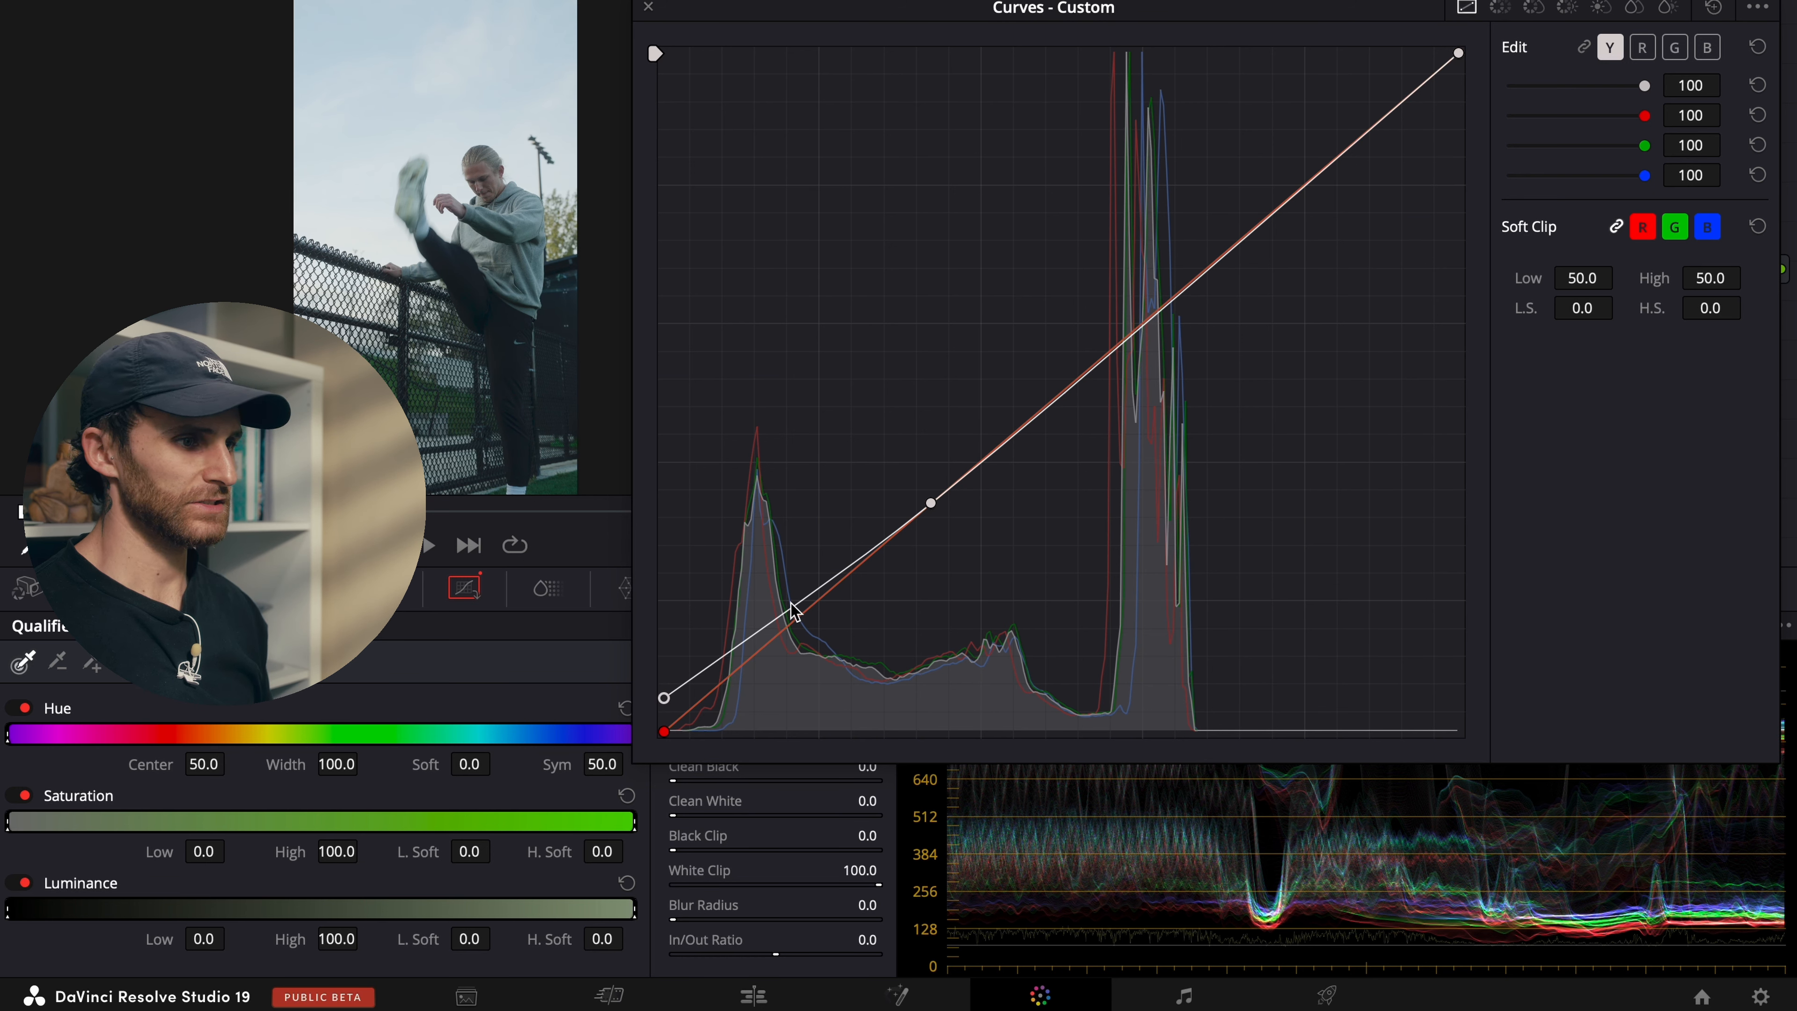
drag(791, 613, 772, 640)
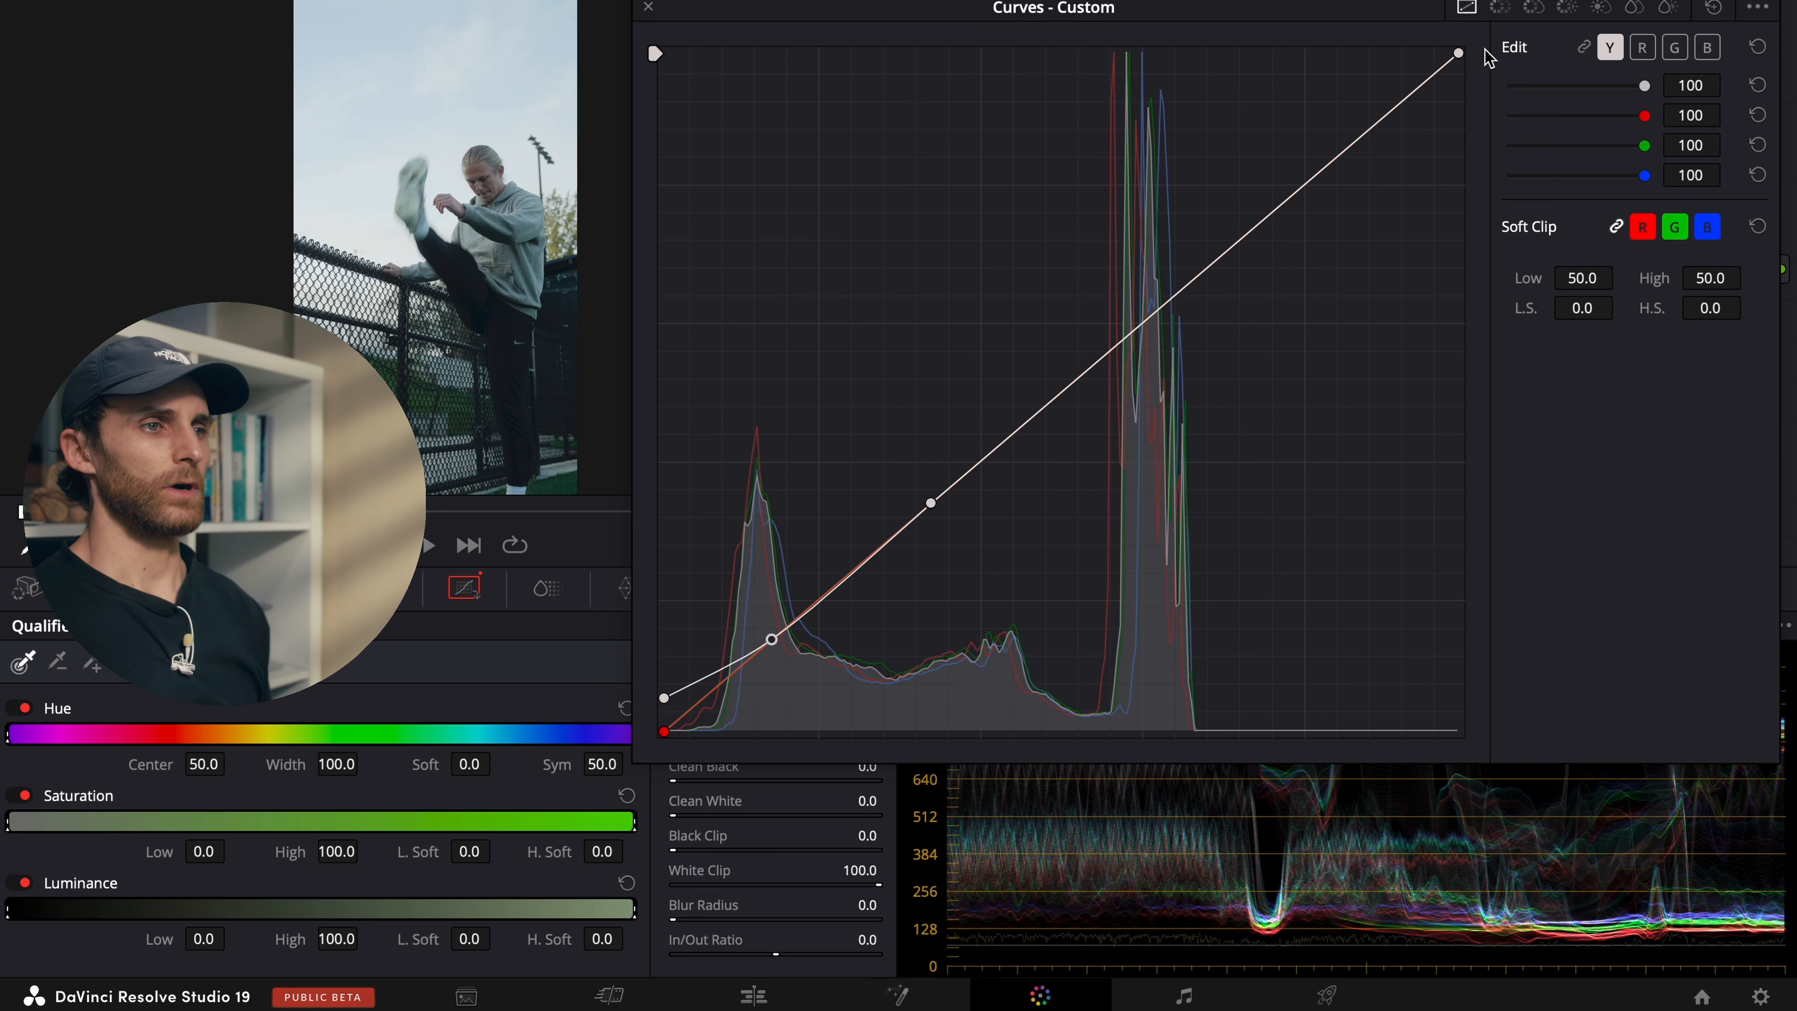
Step: Lower the luminance curve's white point slightly and add a highlight point raised a little to roll off the highlights
click(1458, 53)
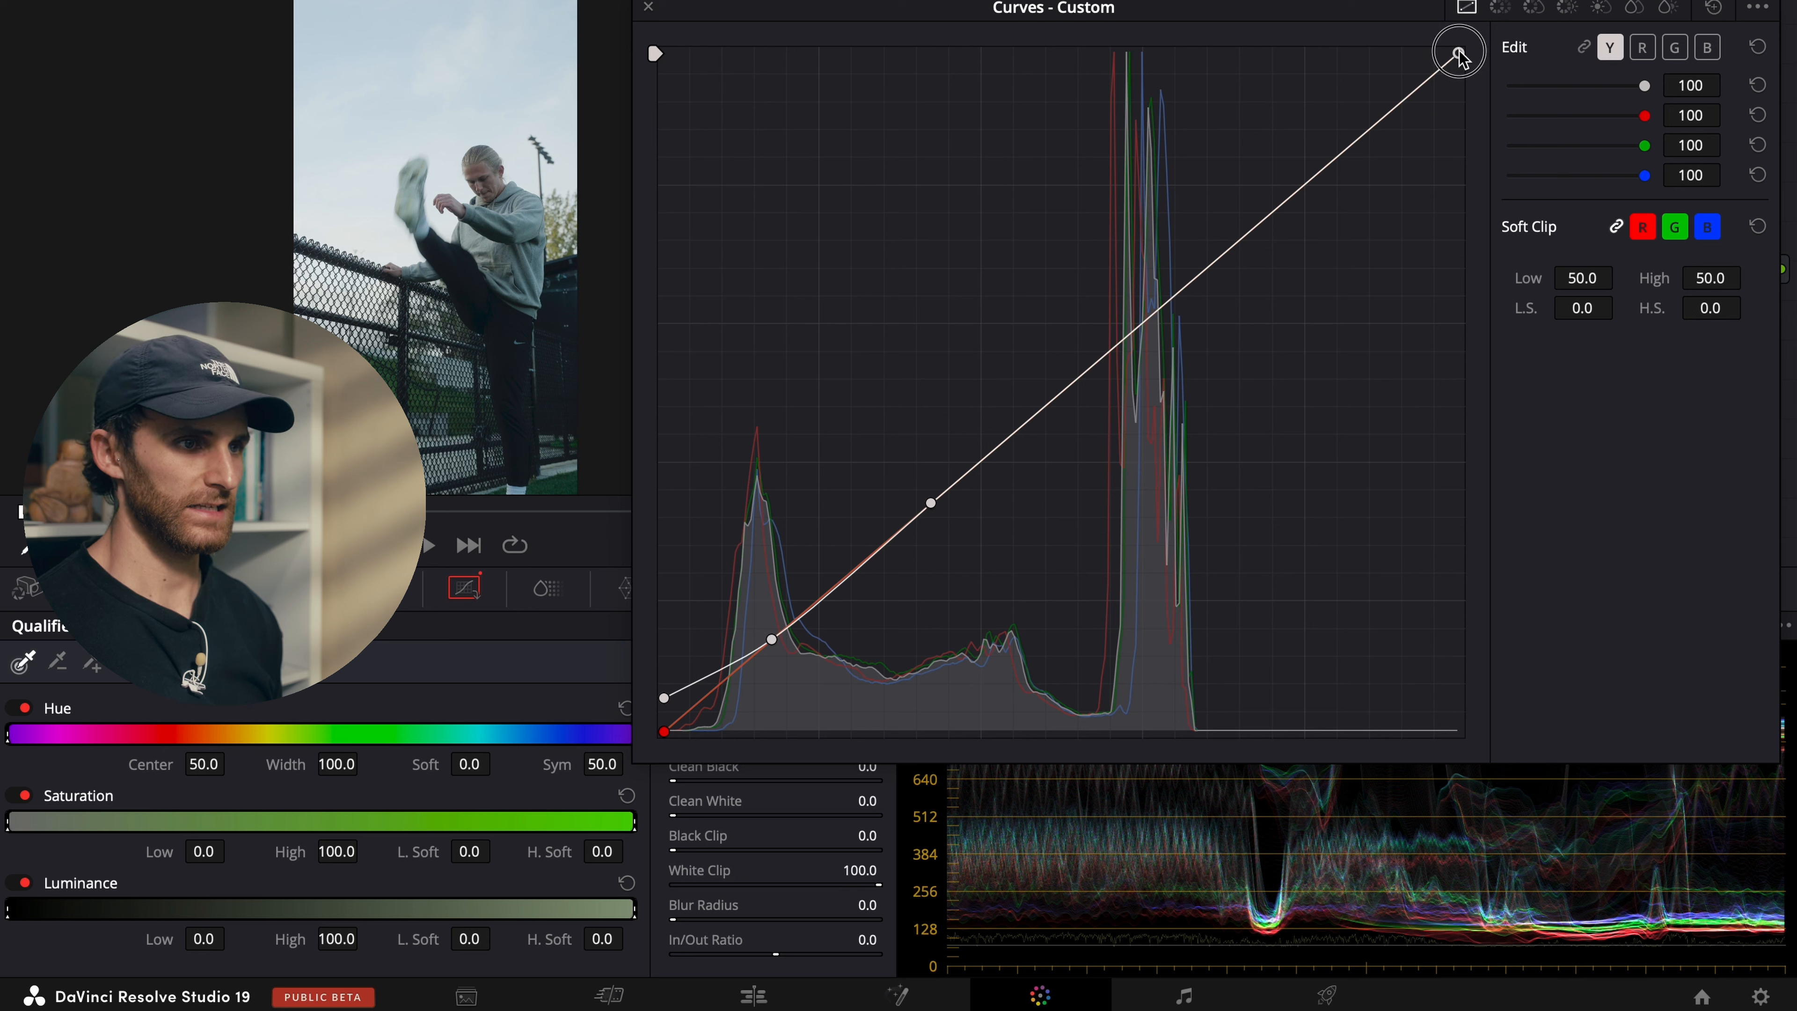
drag(1458, 53, 1465, 99)
click(1465, 98)
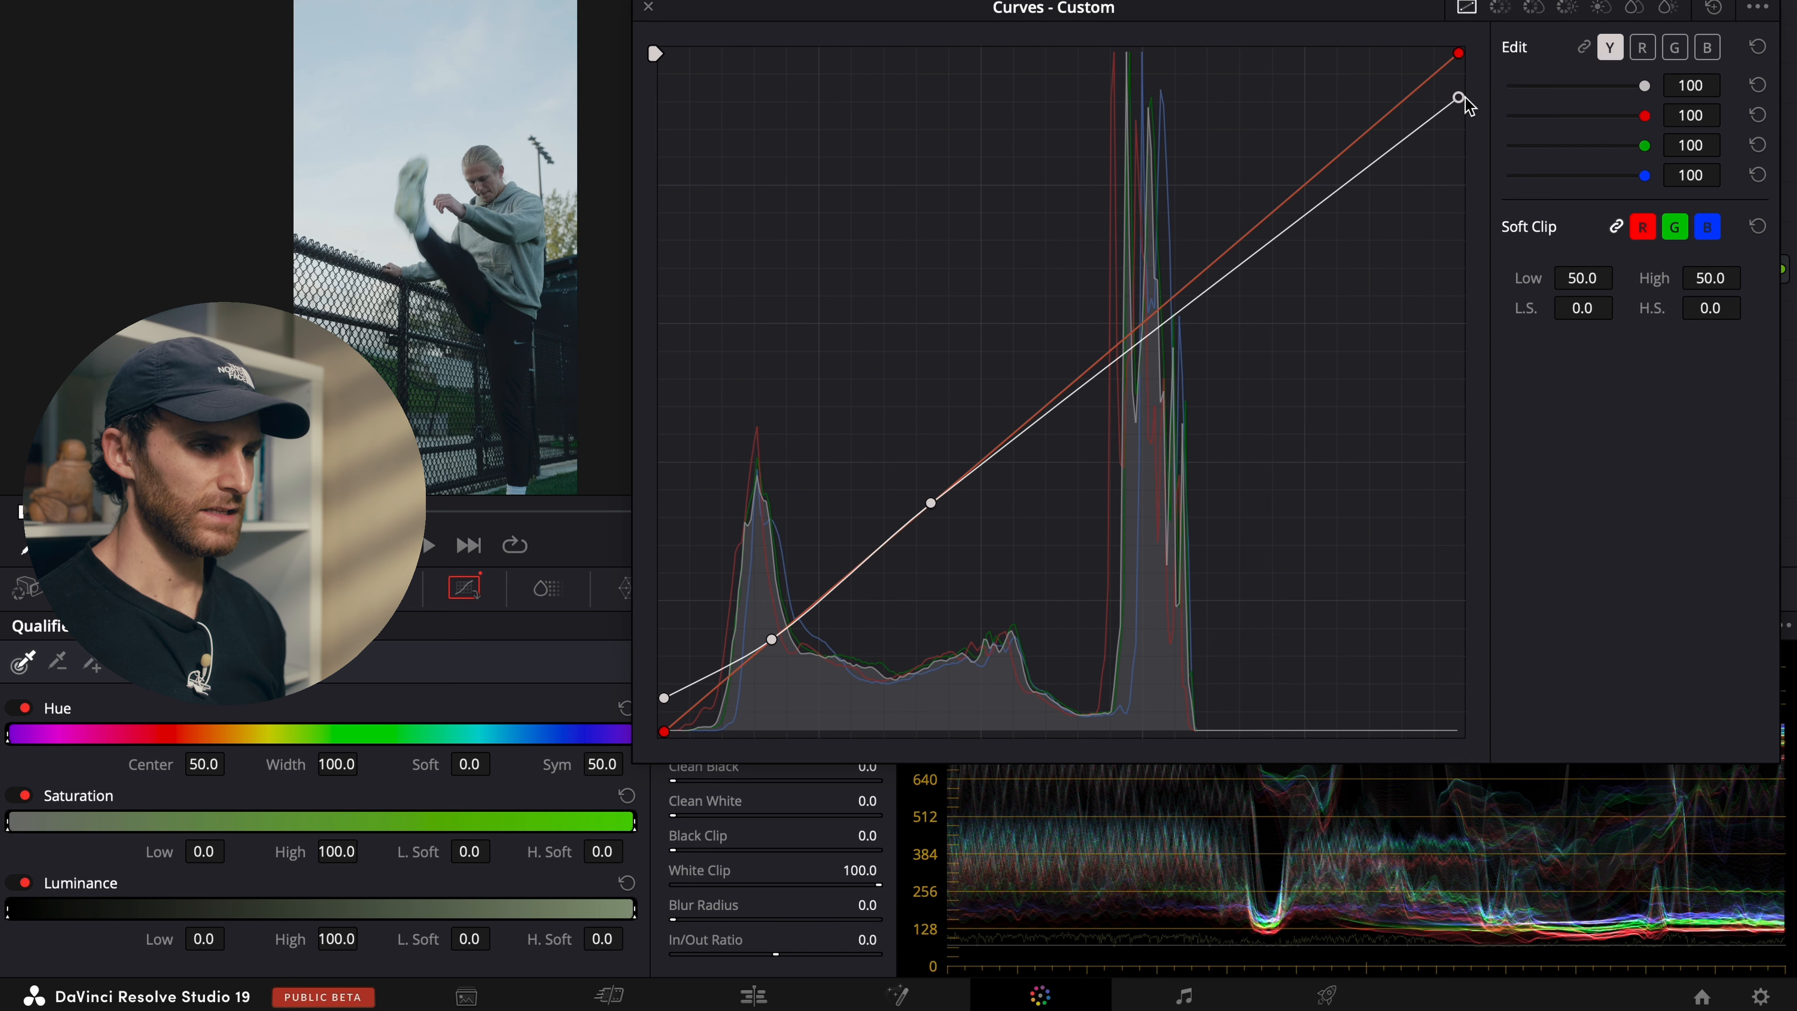
click(1327, 198)
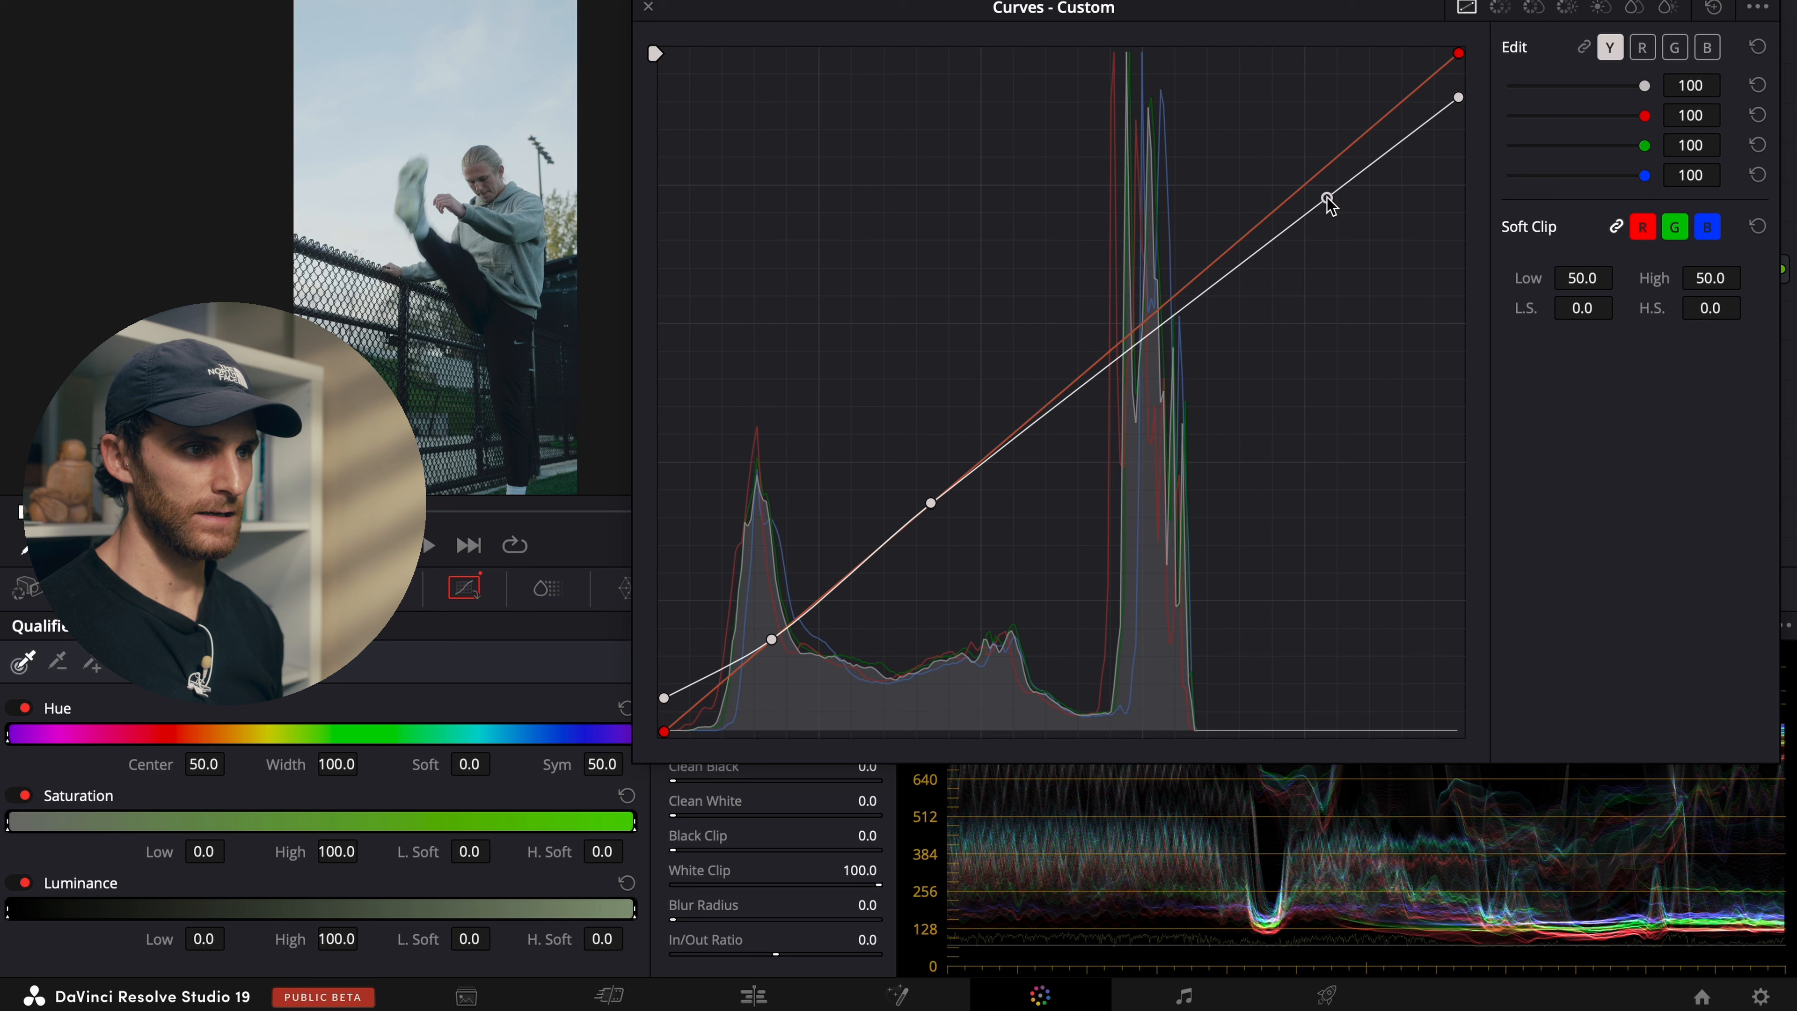
drag(1327, 199, 1319, 184)
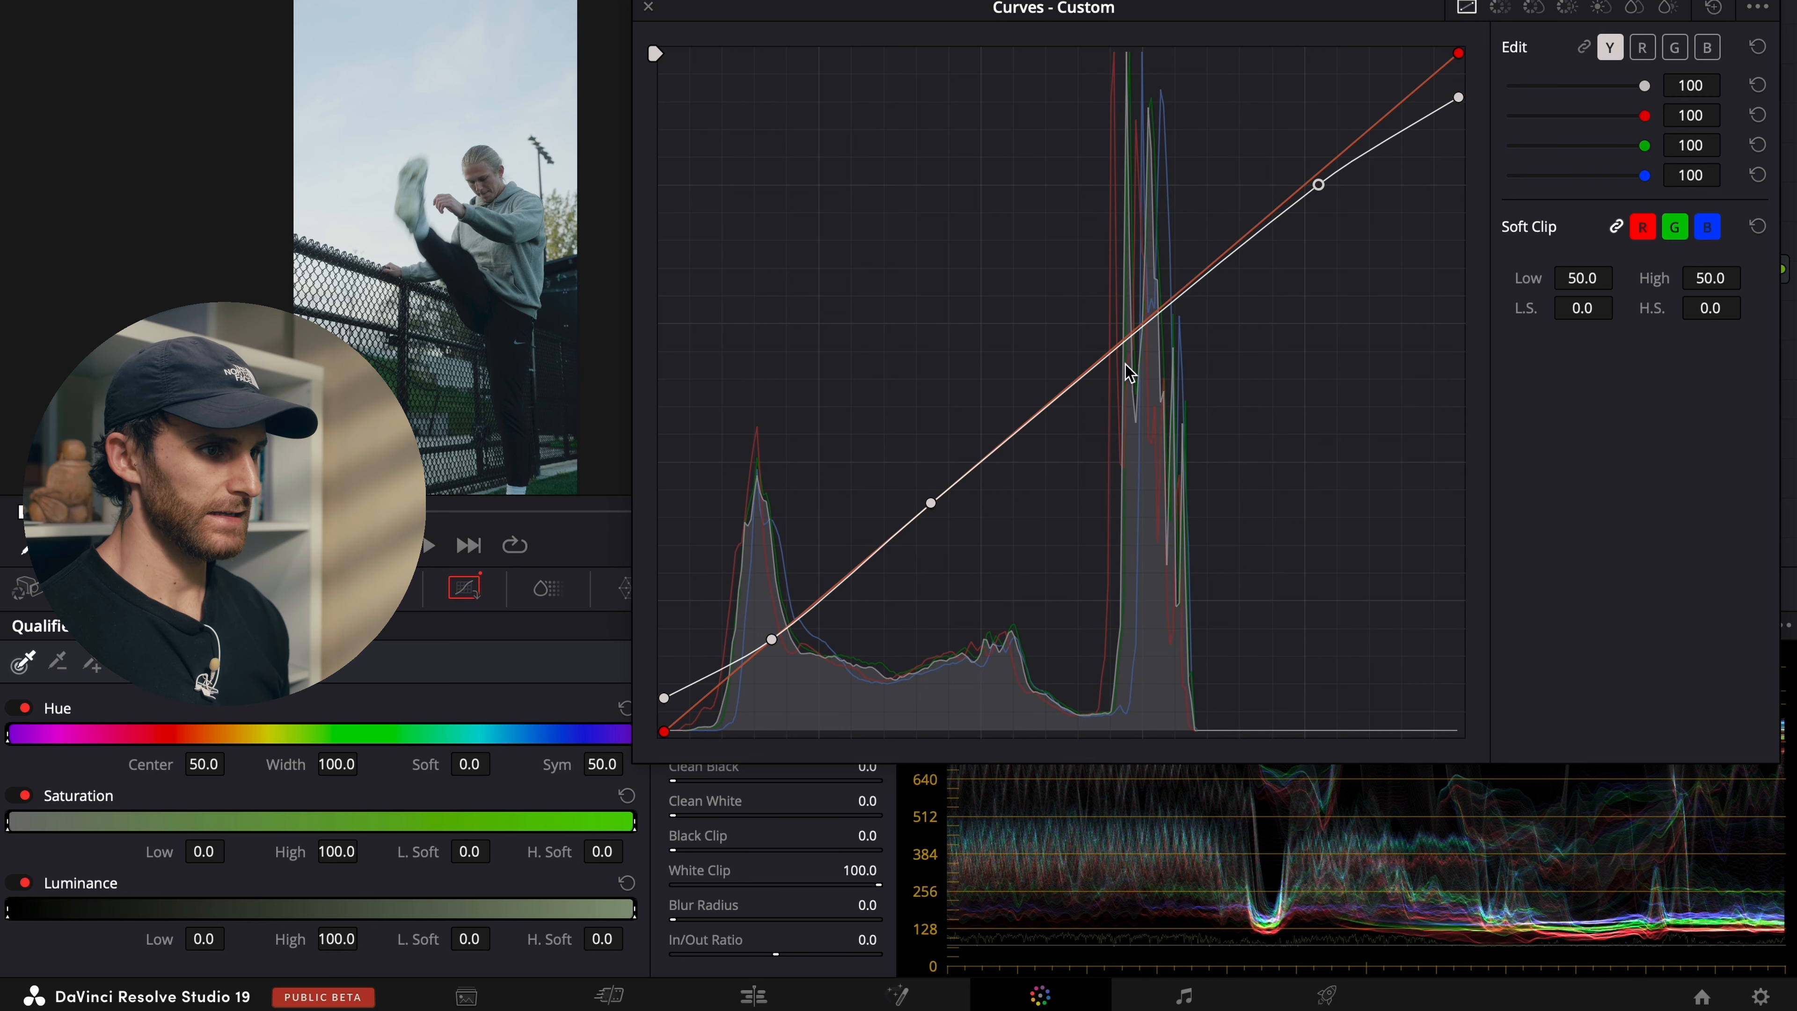
Step: Add a slightly raised upper-midtone point on the luminance curve and anchor the midtones below it near the diagonal
click(1160, 309)
mouse_move(1161, 315)
mouse_down()
mouse_move(1149, 292)
mouse_move(1142, 308)
mouse_up()
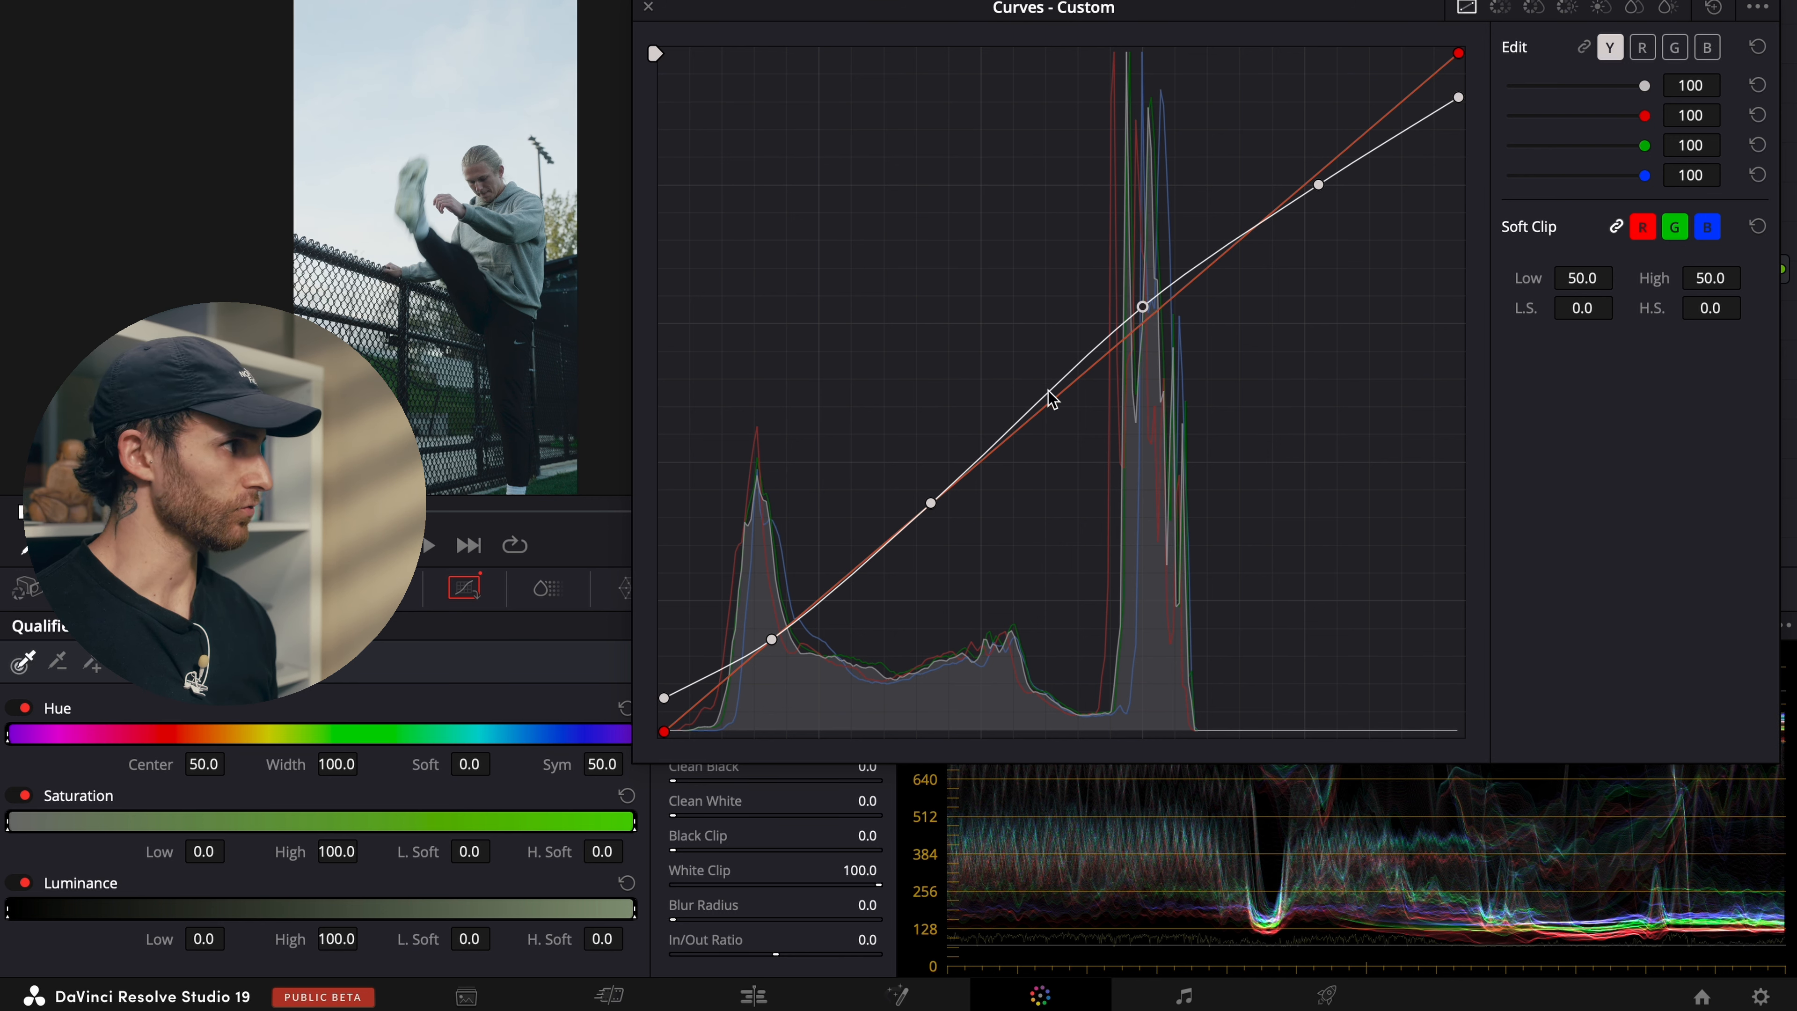
drag(1042, 401, 1036, 417)
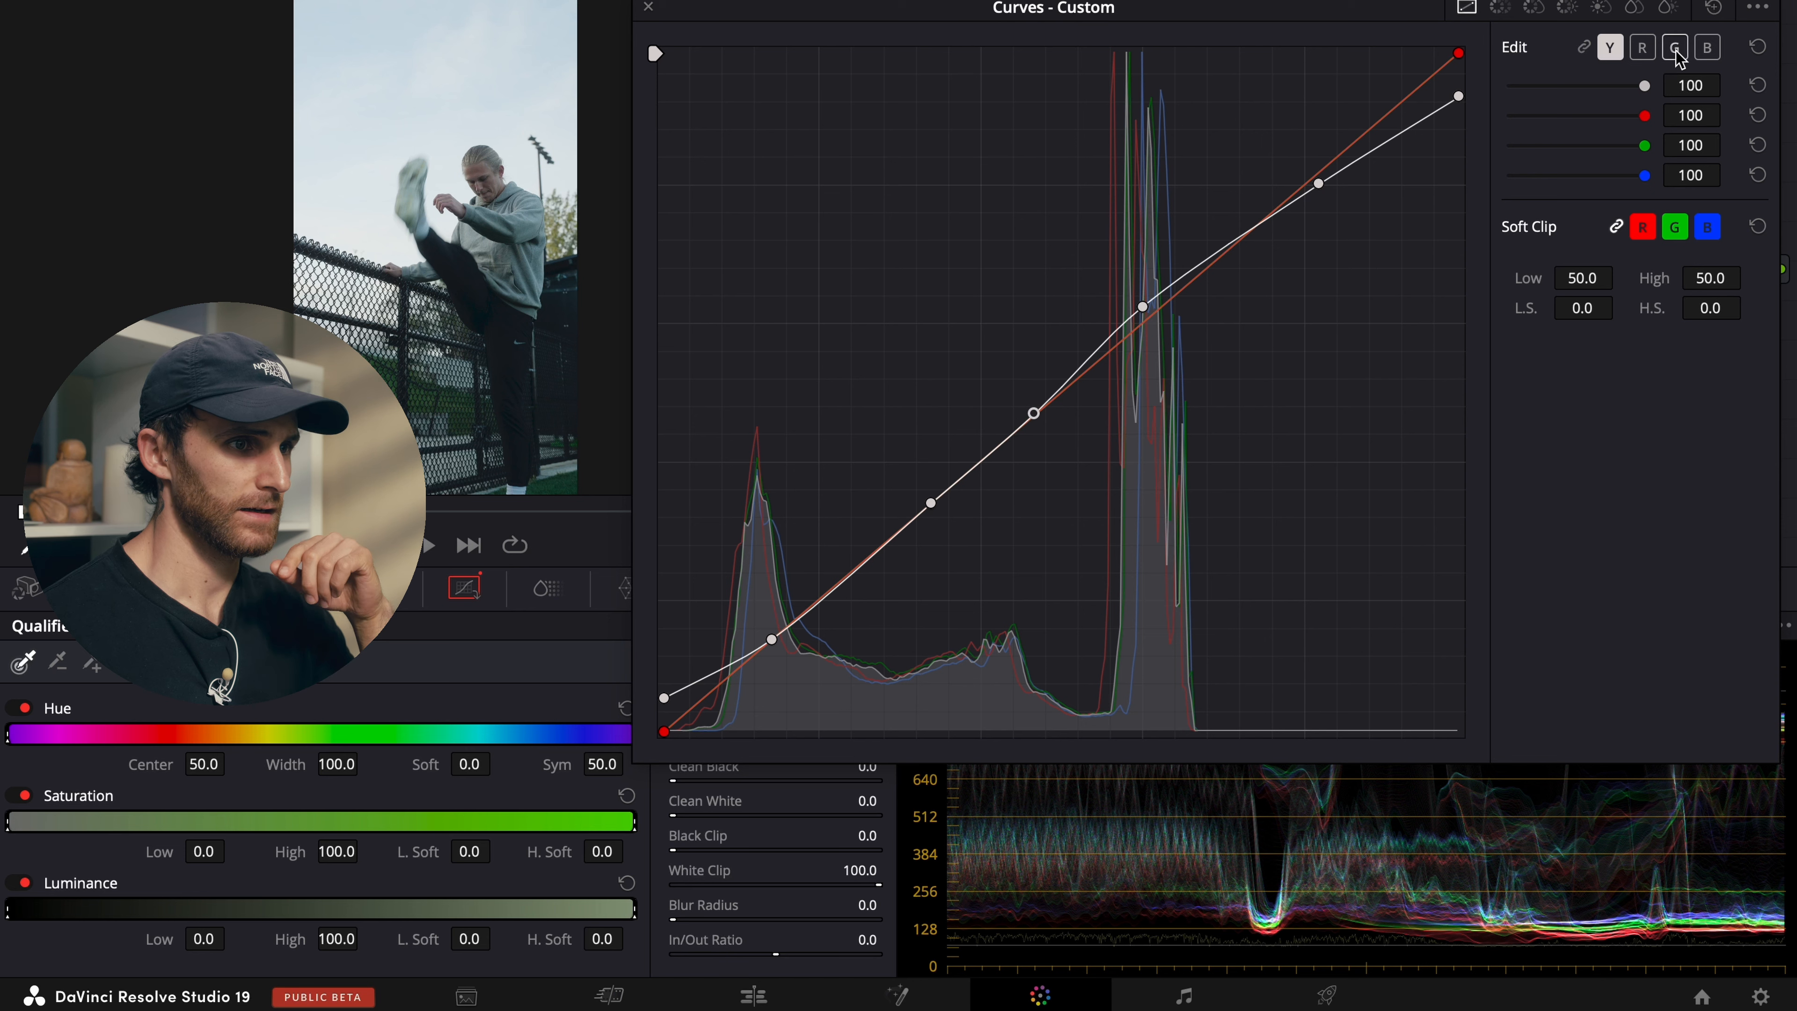
Step: Raise the red curve slightly in the highlights and anchor it near the diagonal in the upper midtones
click(1642, 47)
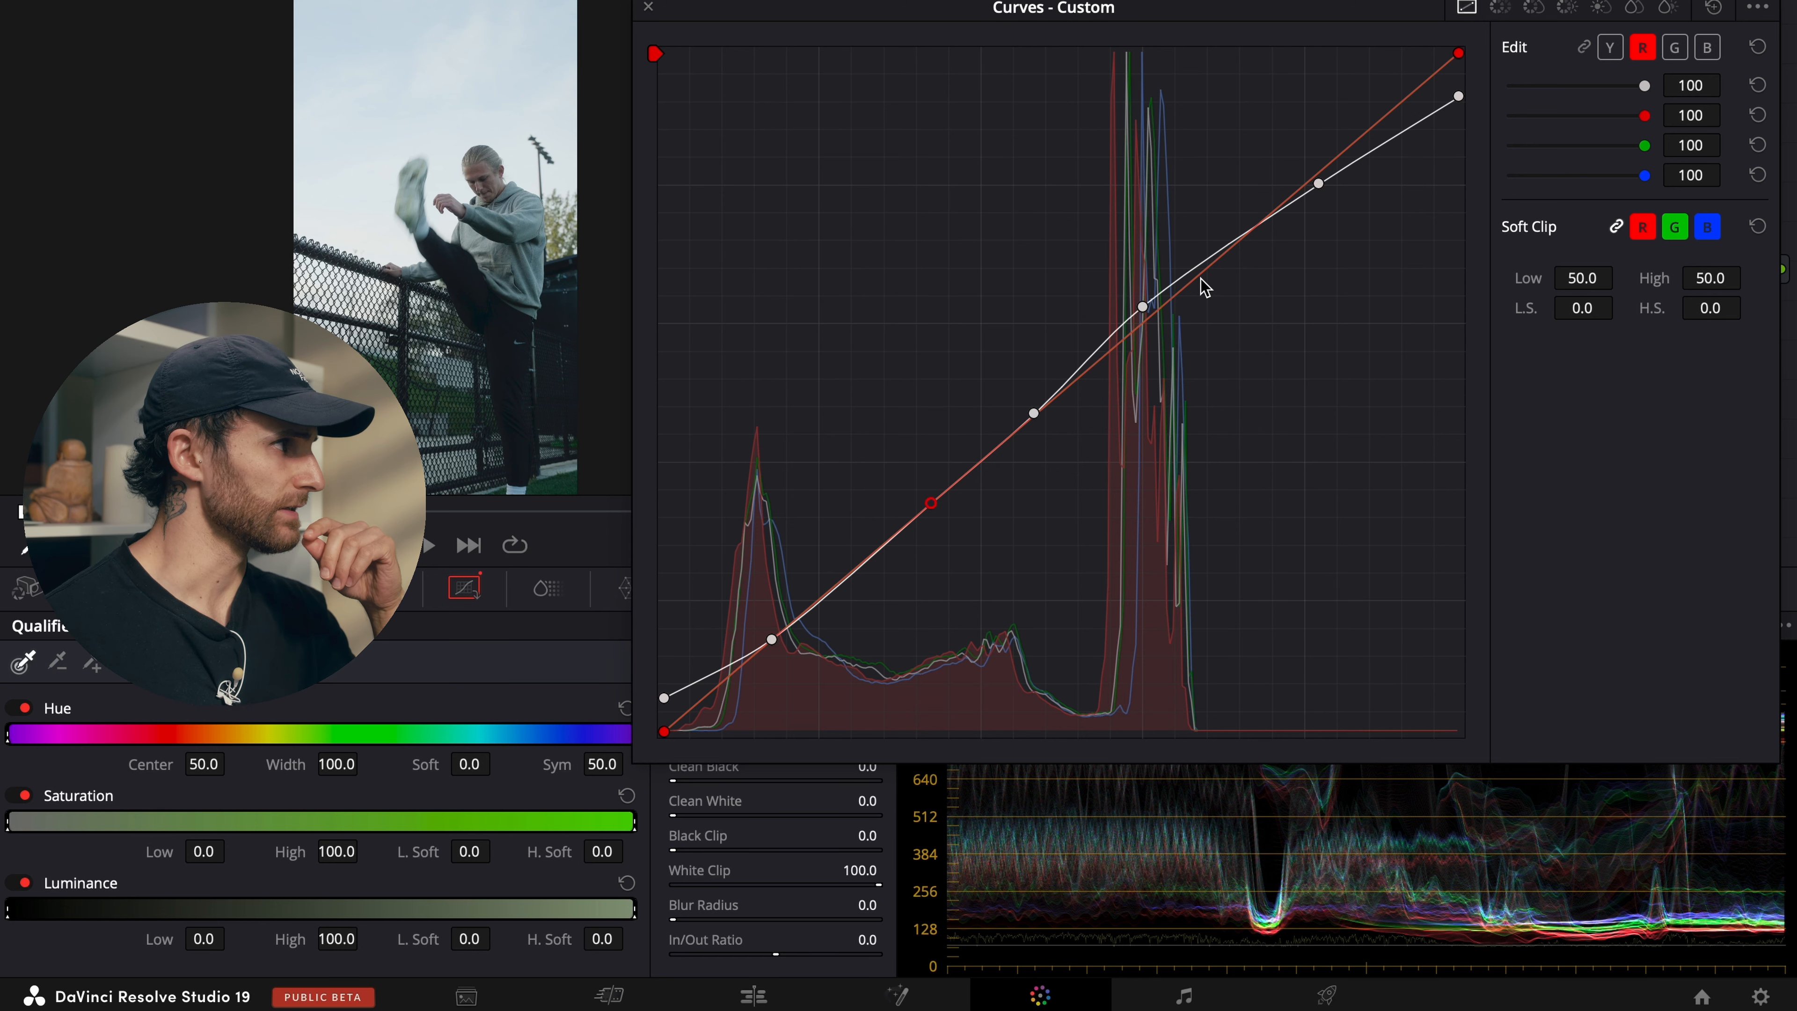
click(1243, 226)
drag(1243, 225, 1240, 221)
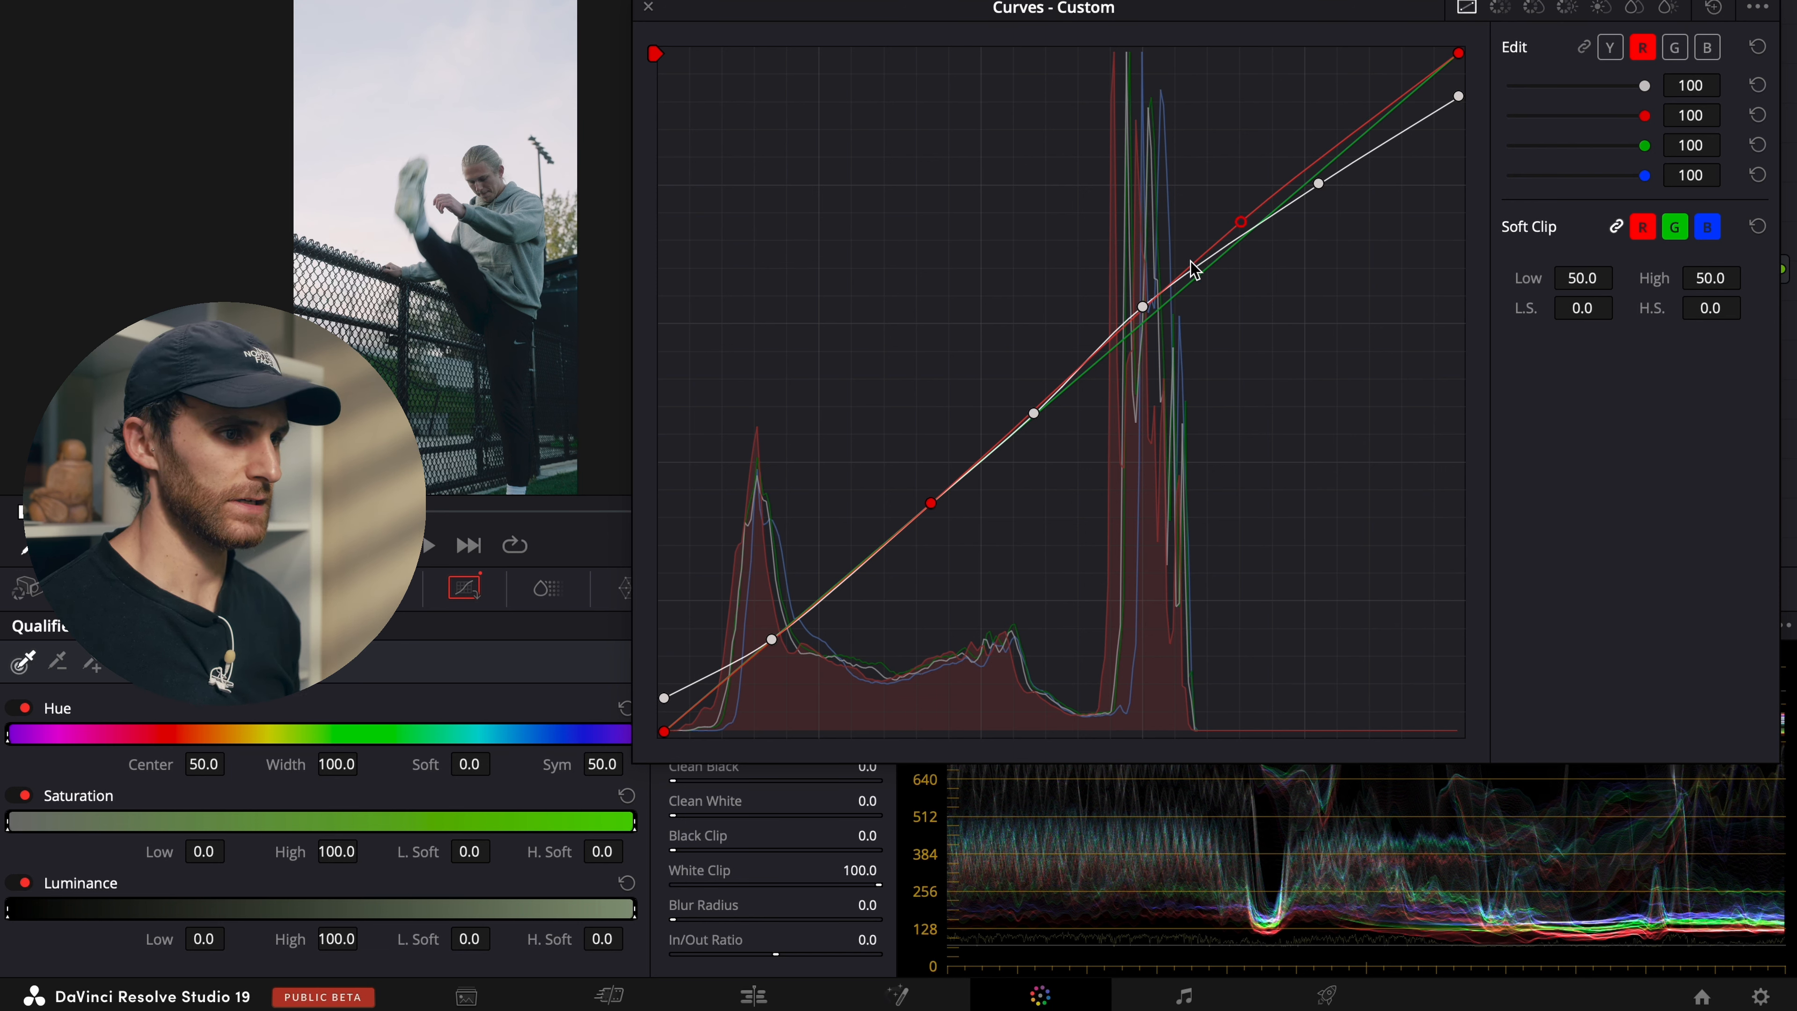
drag(1165, 289, 1131, 329)
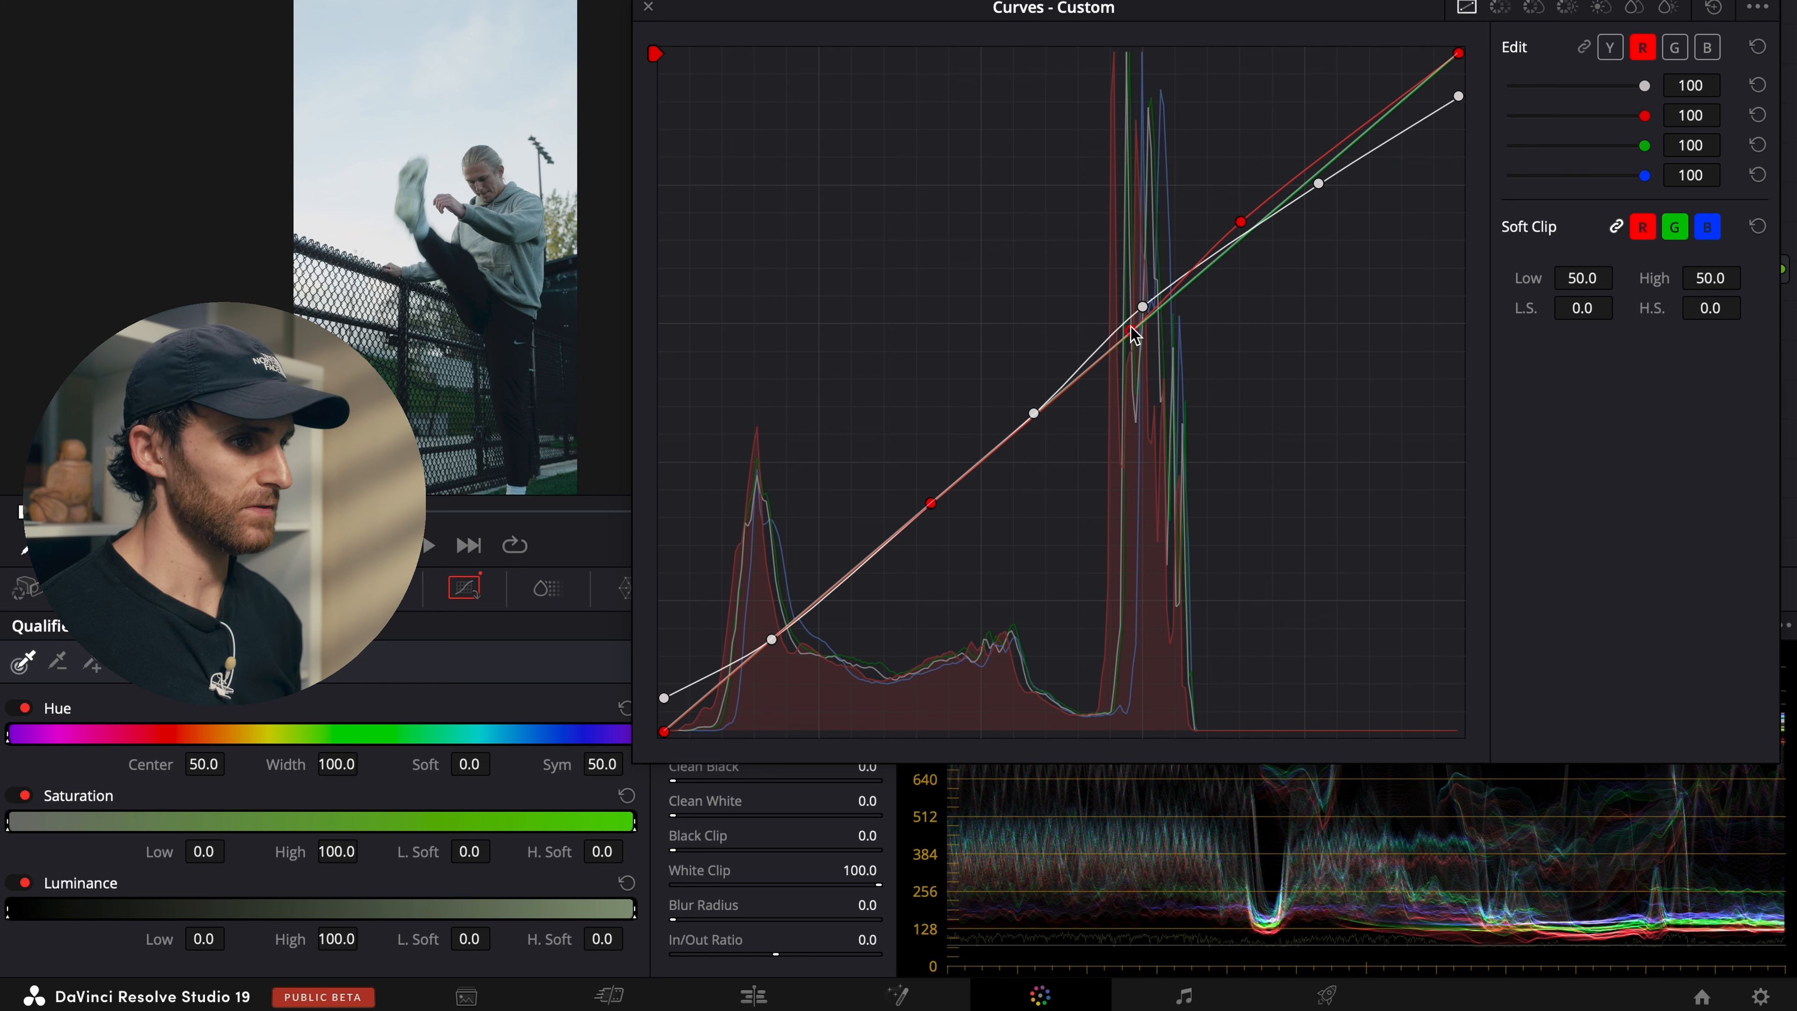
click(1131, 329)
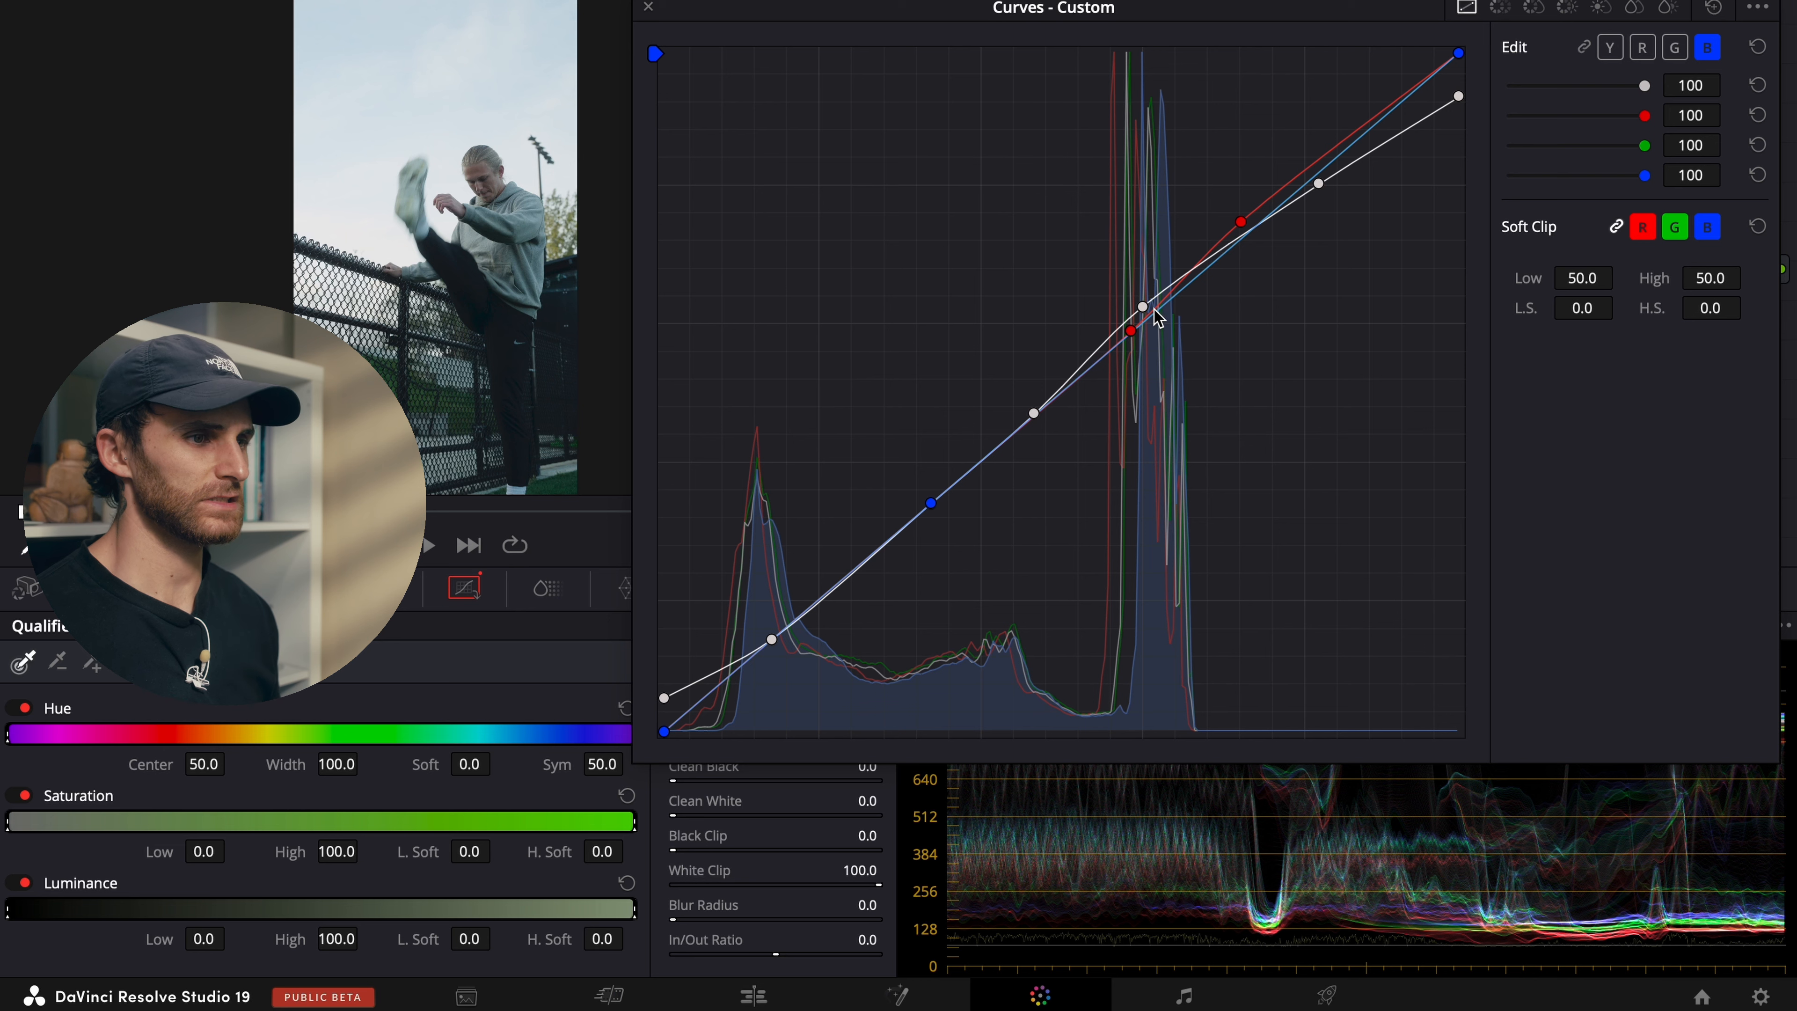
Step: Lower the blue curve slightly in the upper midtones and anchor it on the diagonal in the midtones
click(1158, 317)
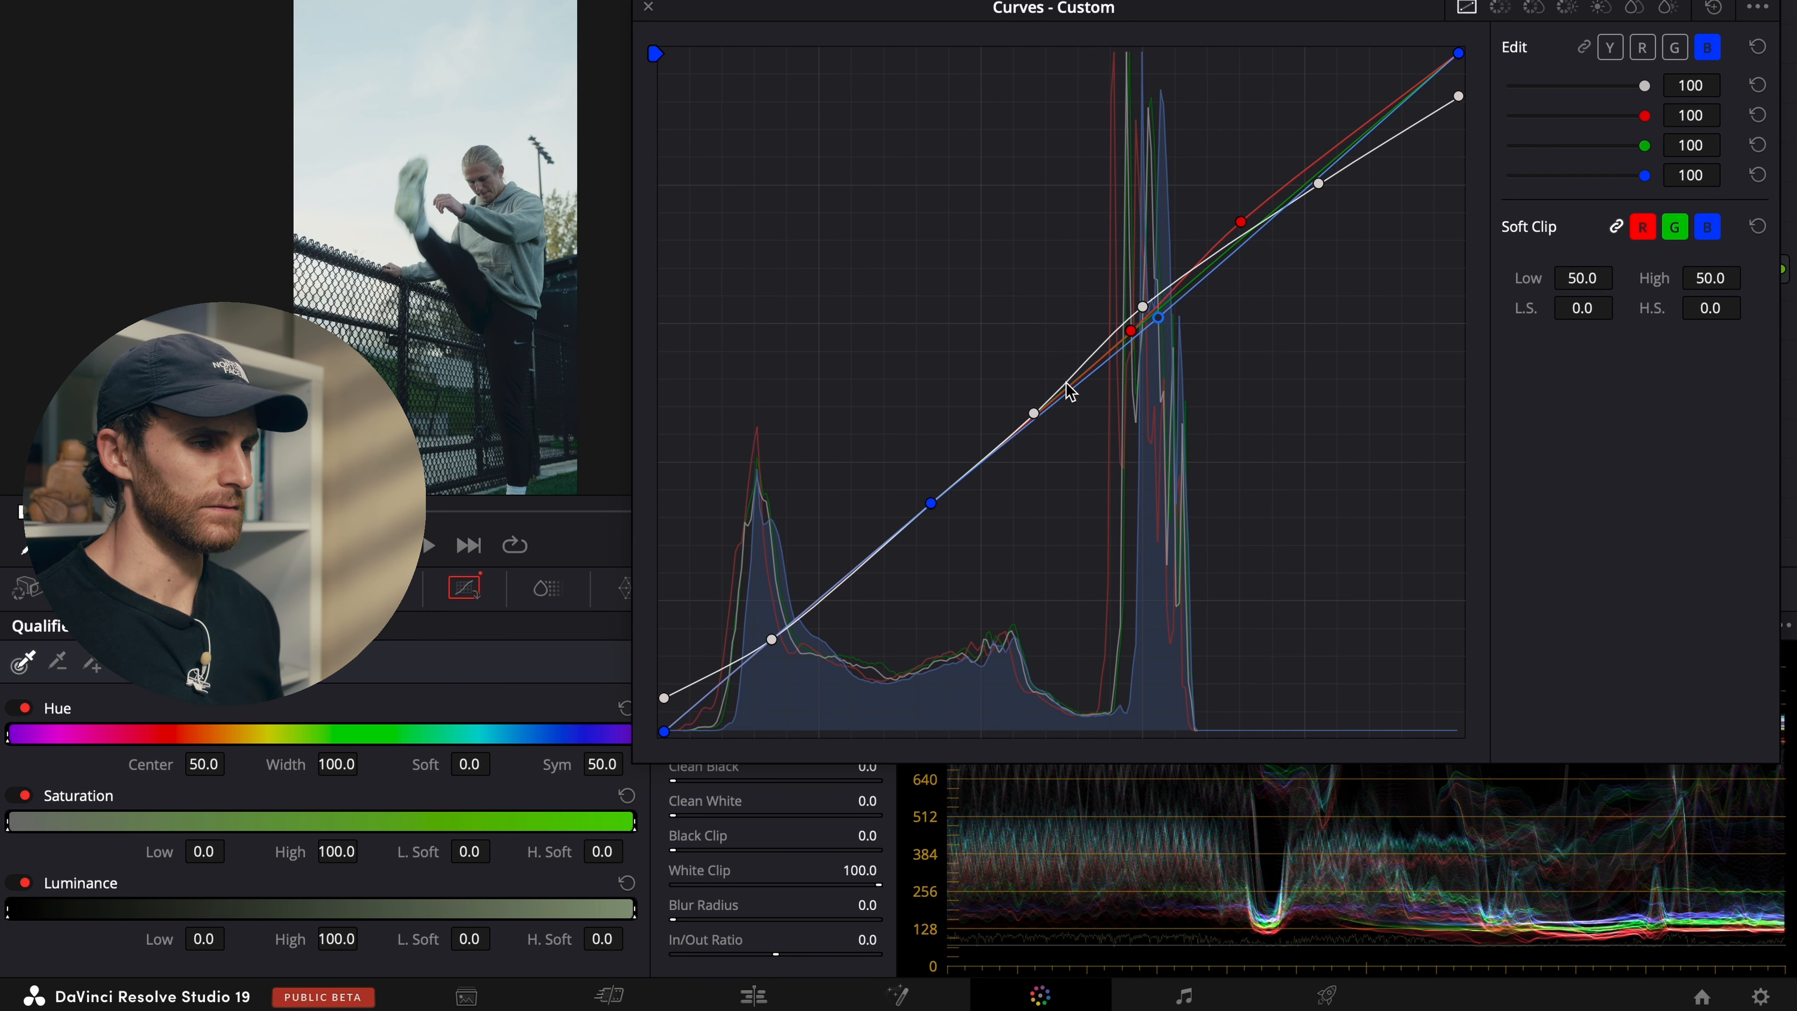
click(1039, 410)
drag(1039, 415, 1040, 410)
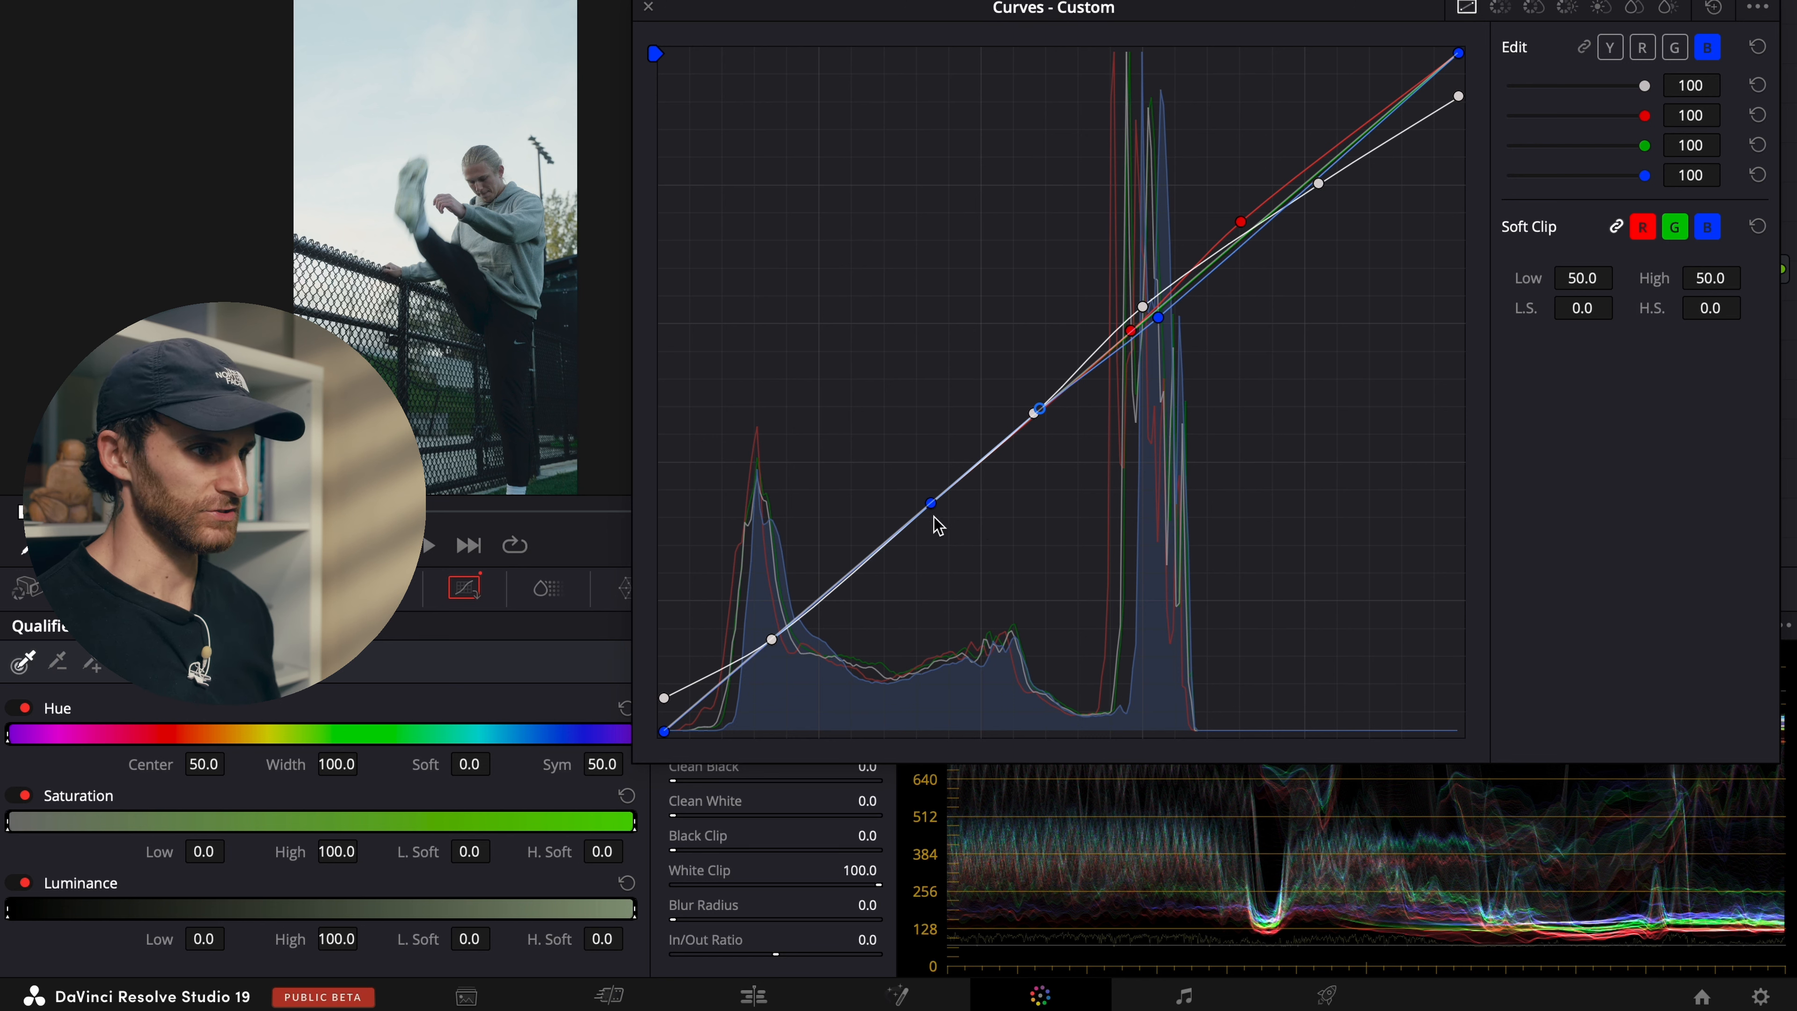
Step: Raise the green curve very slightly in the highlights and anchor it on the diagonal in the upper midtones
click(1685, 49)
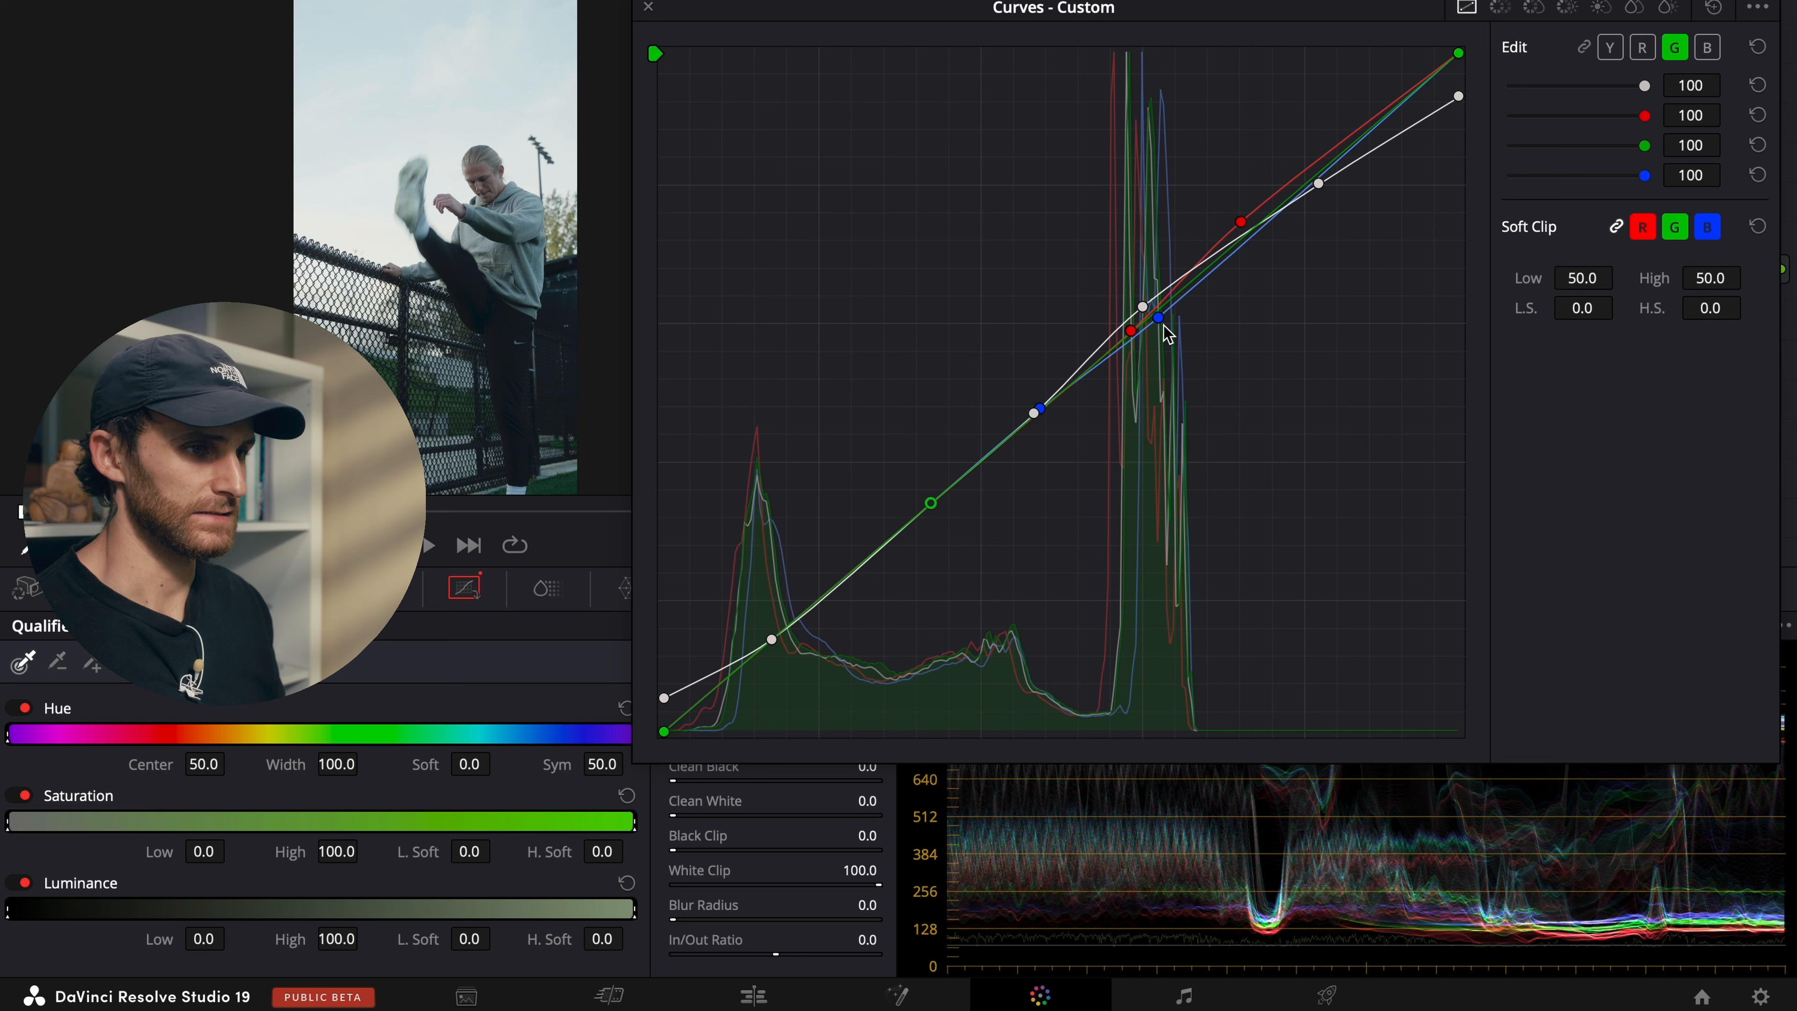
mouse_move(1243, 232)
mouse_down()
mouse_move(1240, 211)
mouse_move(1248, 224)
mouse_up()
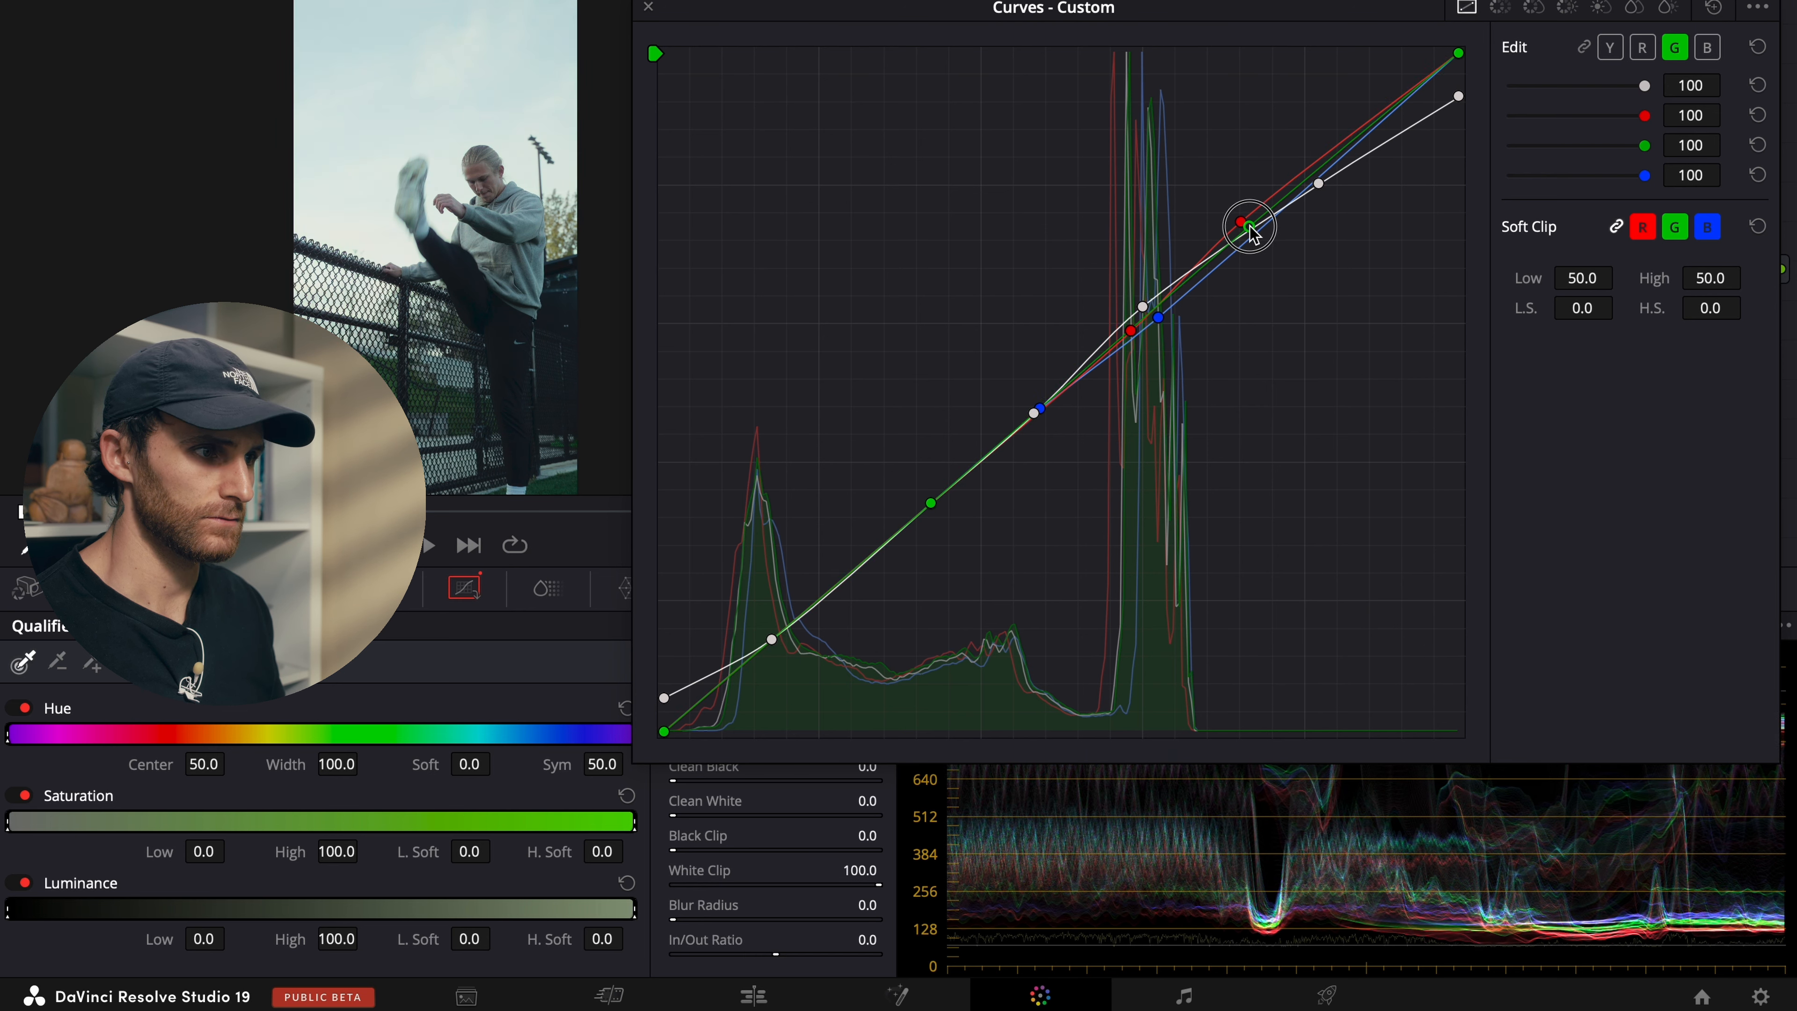
click(1162, 318)
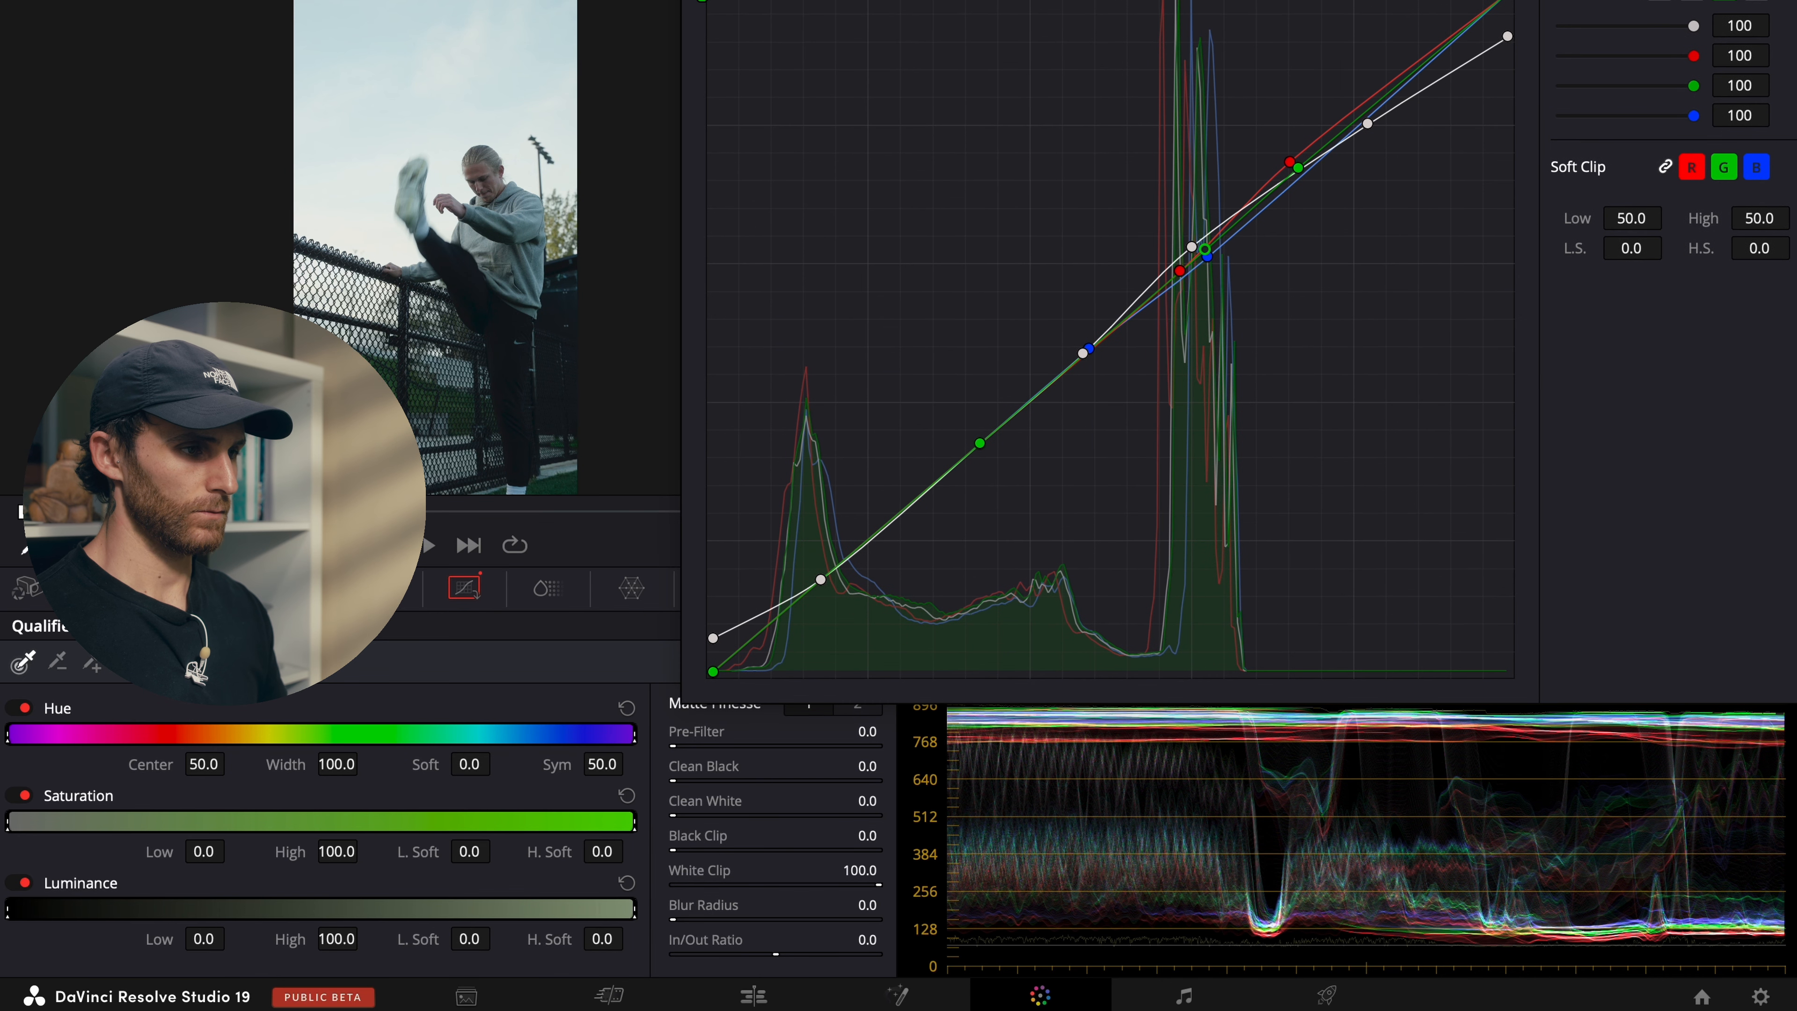
Step: Sample the yellow-green tree foliage for the Hue vs Hue curve, raise its center point slightly, and widen the range toward green
scroll(425, 305, up, 10)
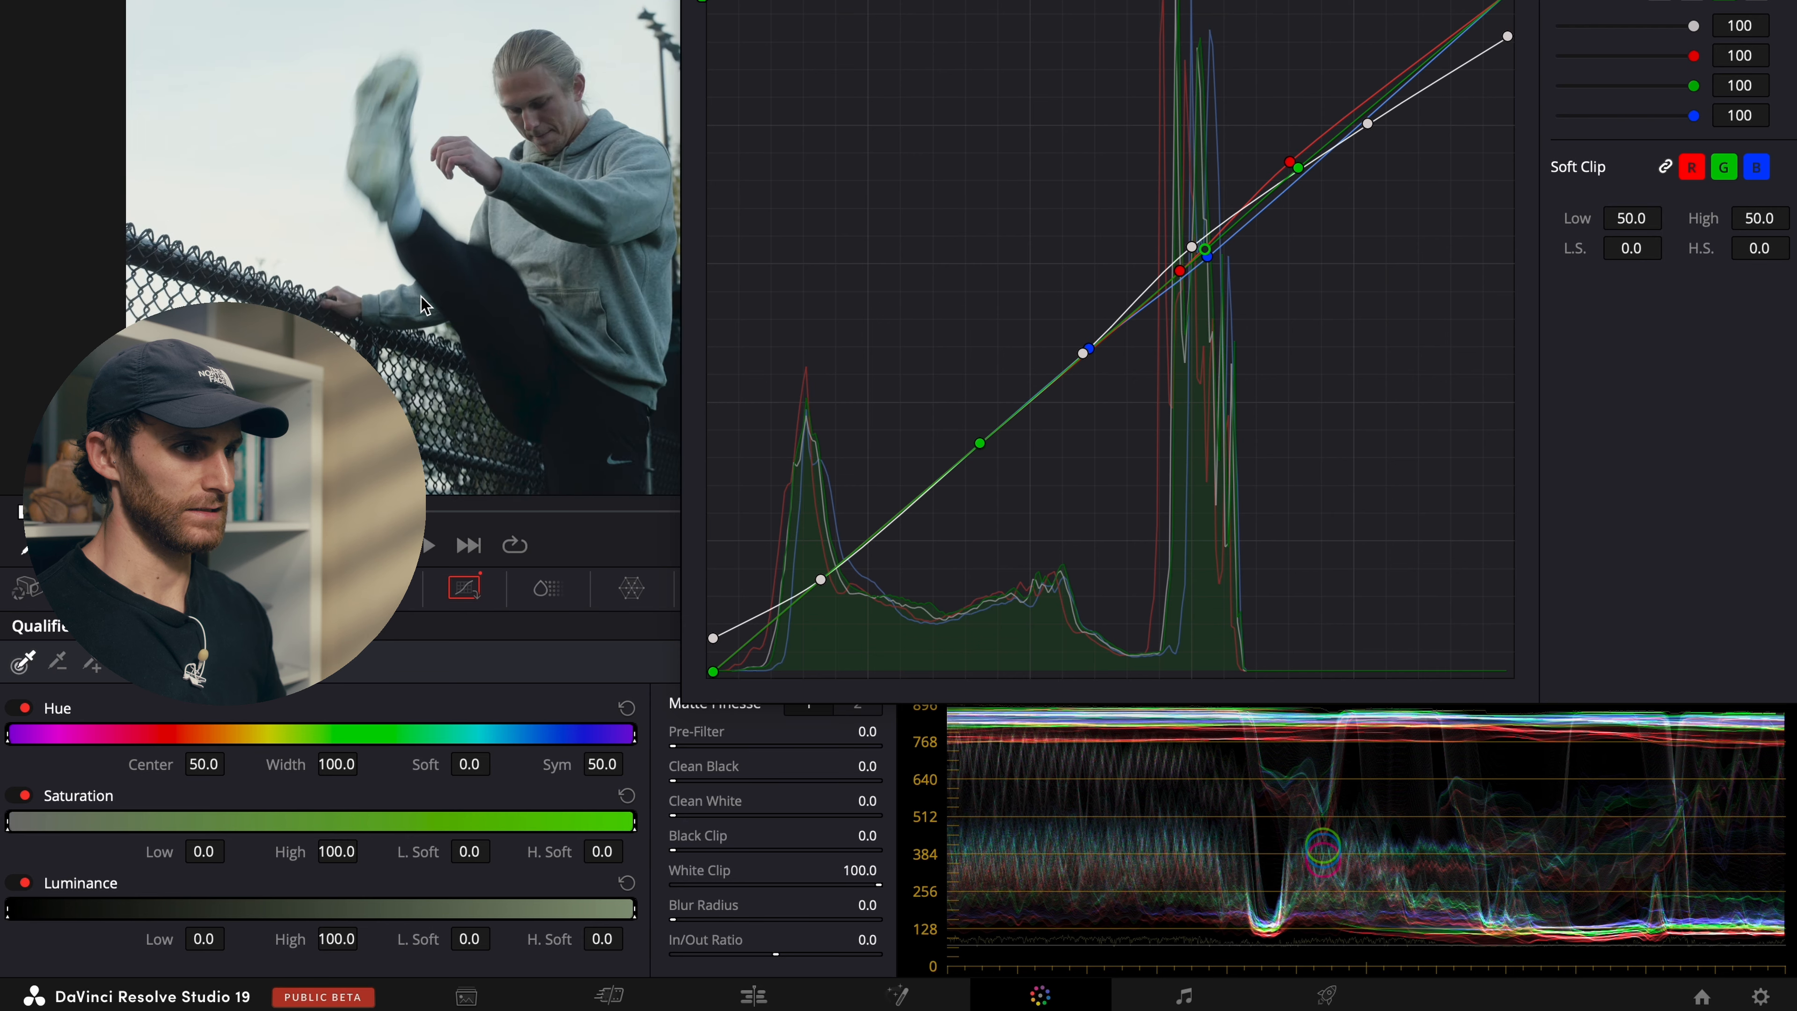
drag(428, 297, 104, 355)
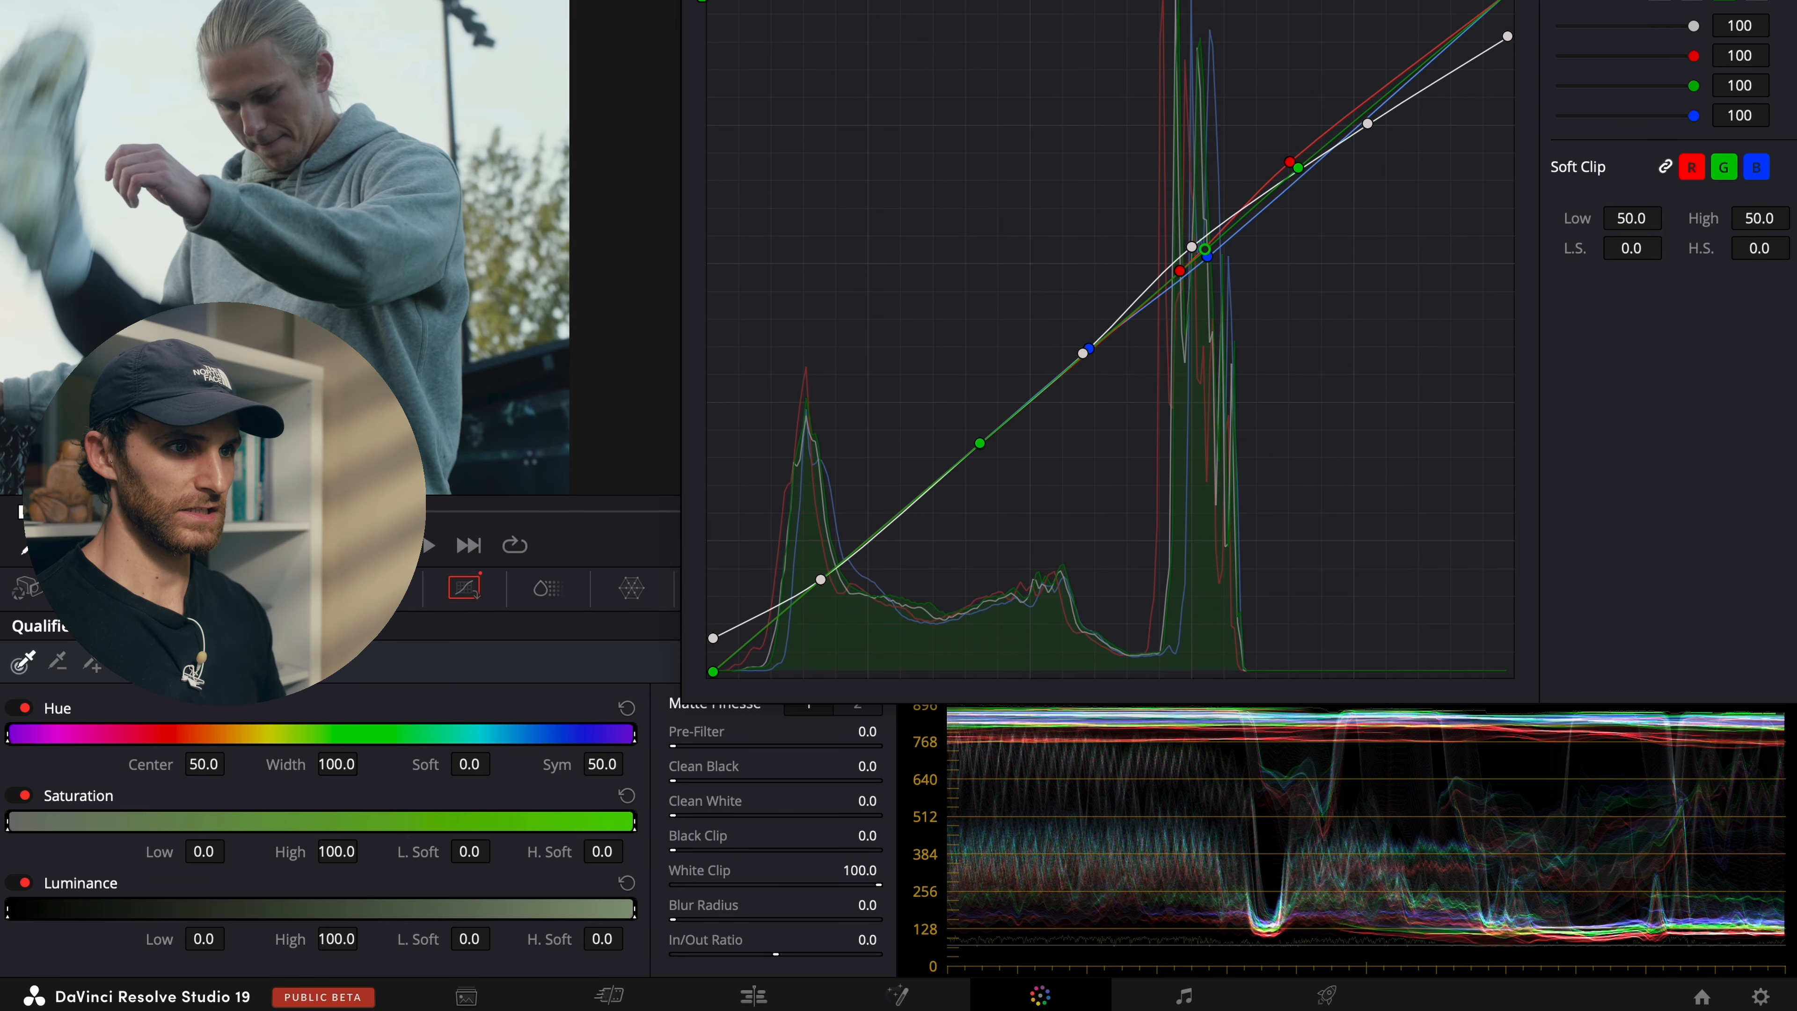
click(1528, 1)
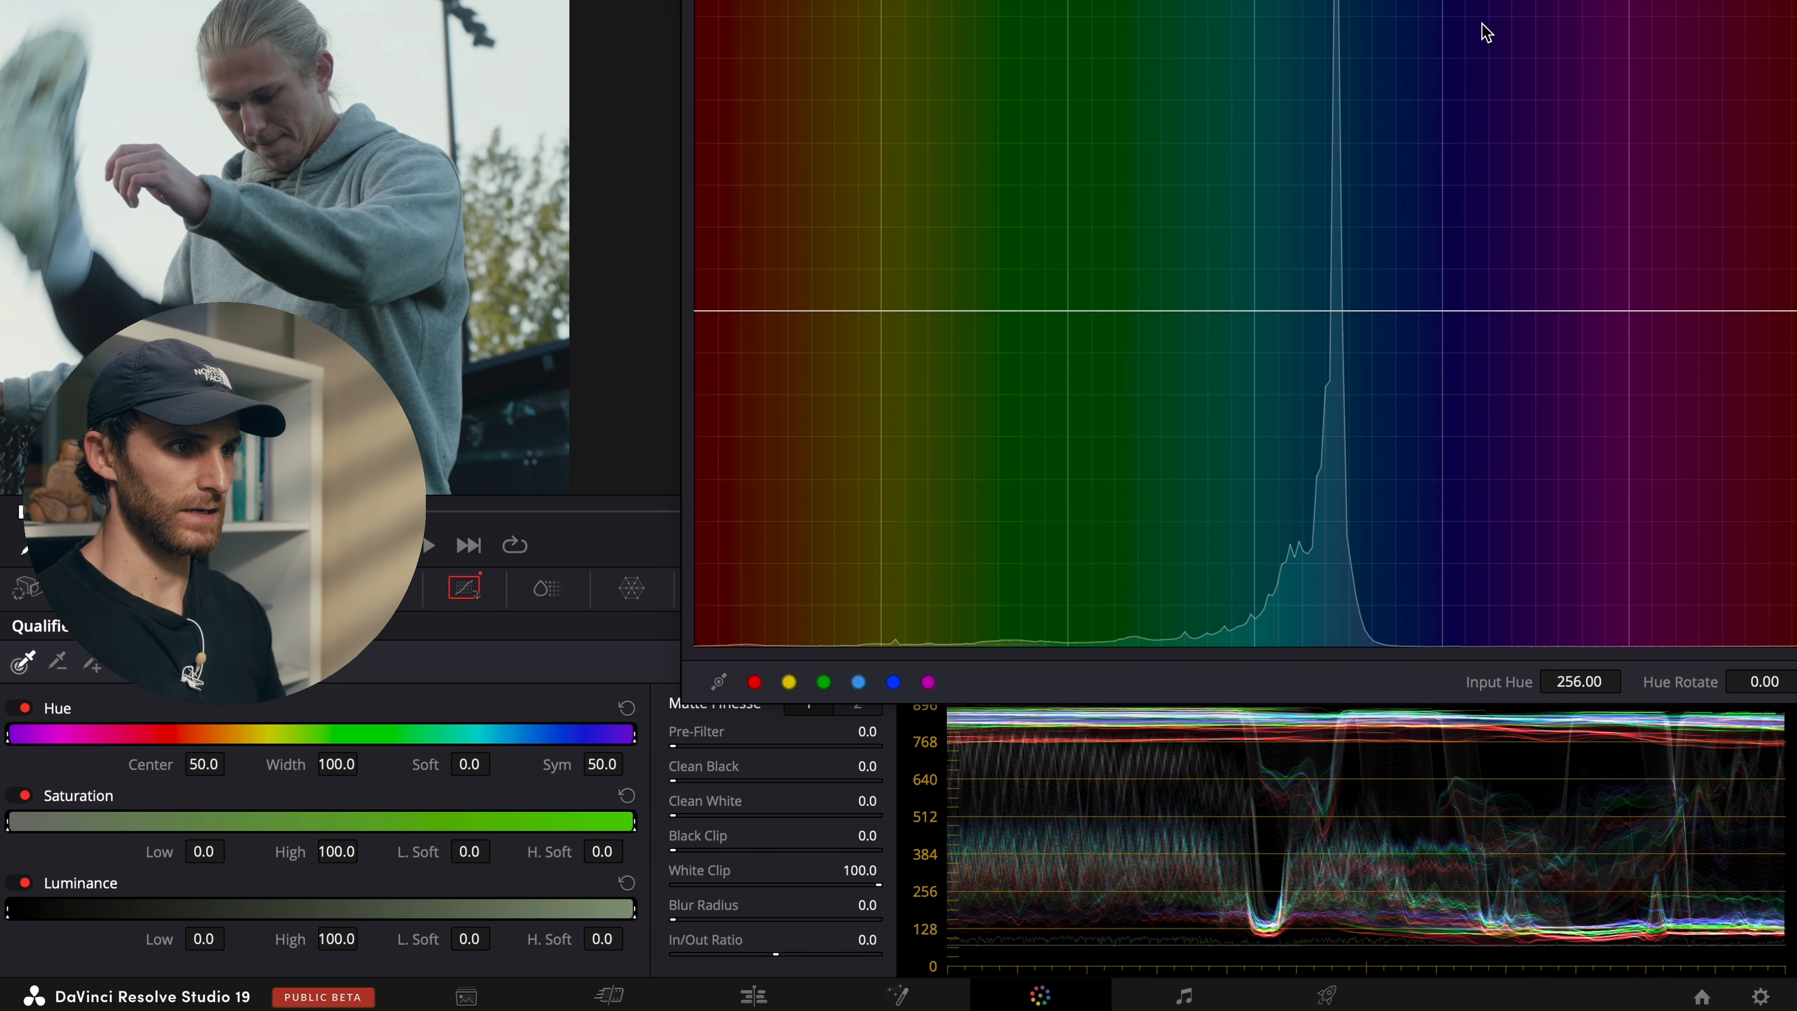
click(500, 266)
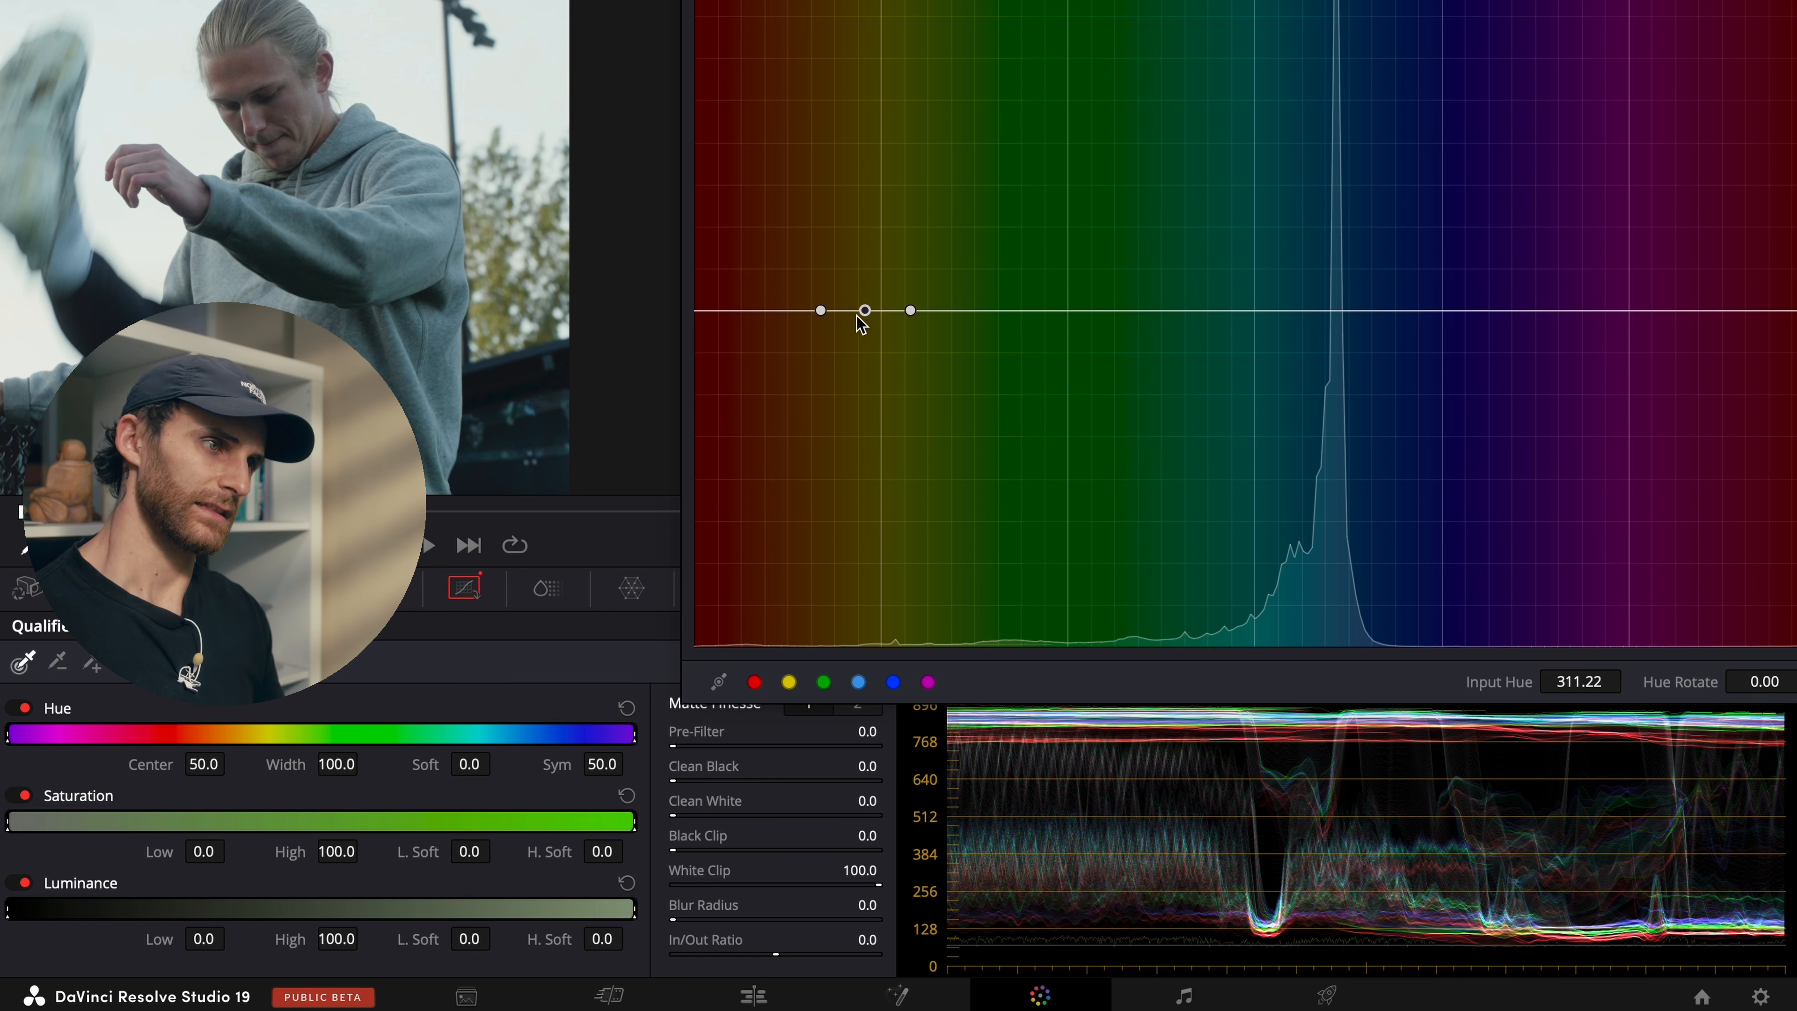
drag(865, 312, 943, 312)
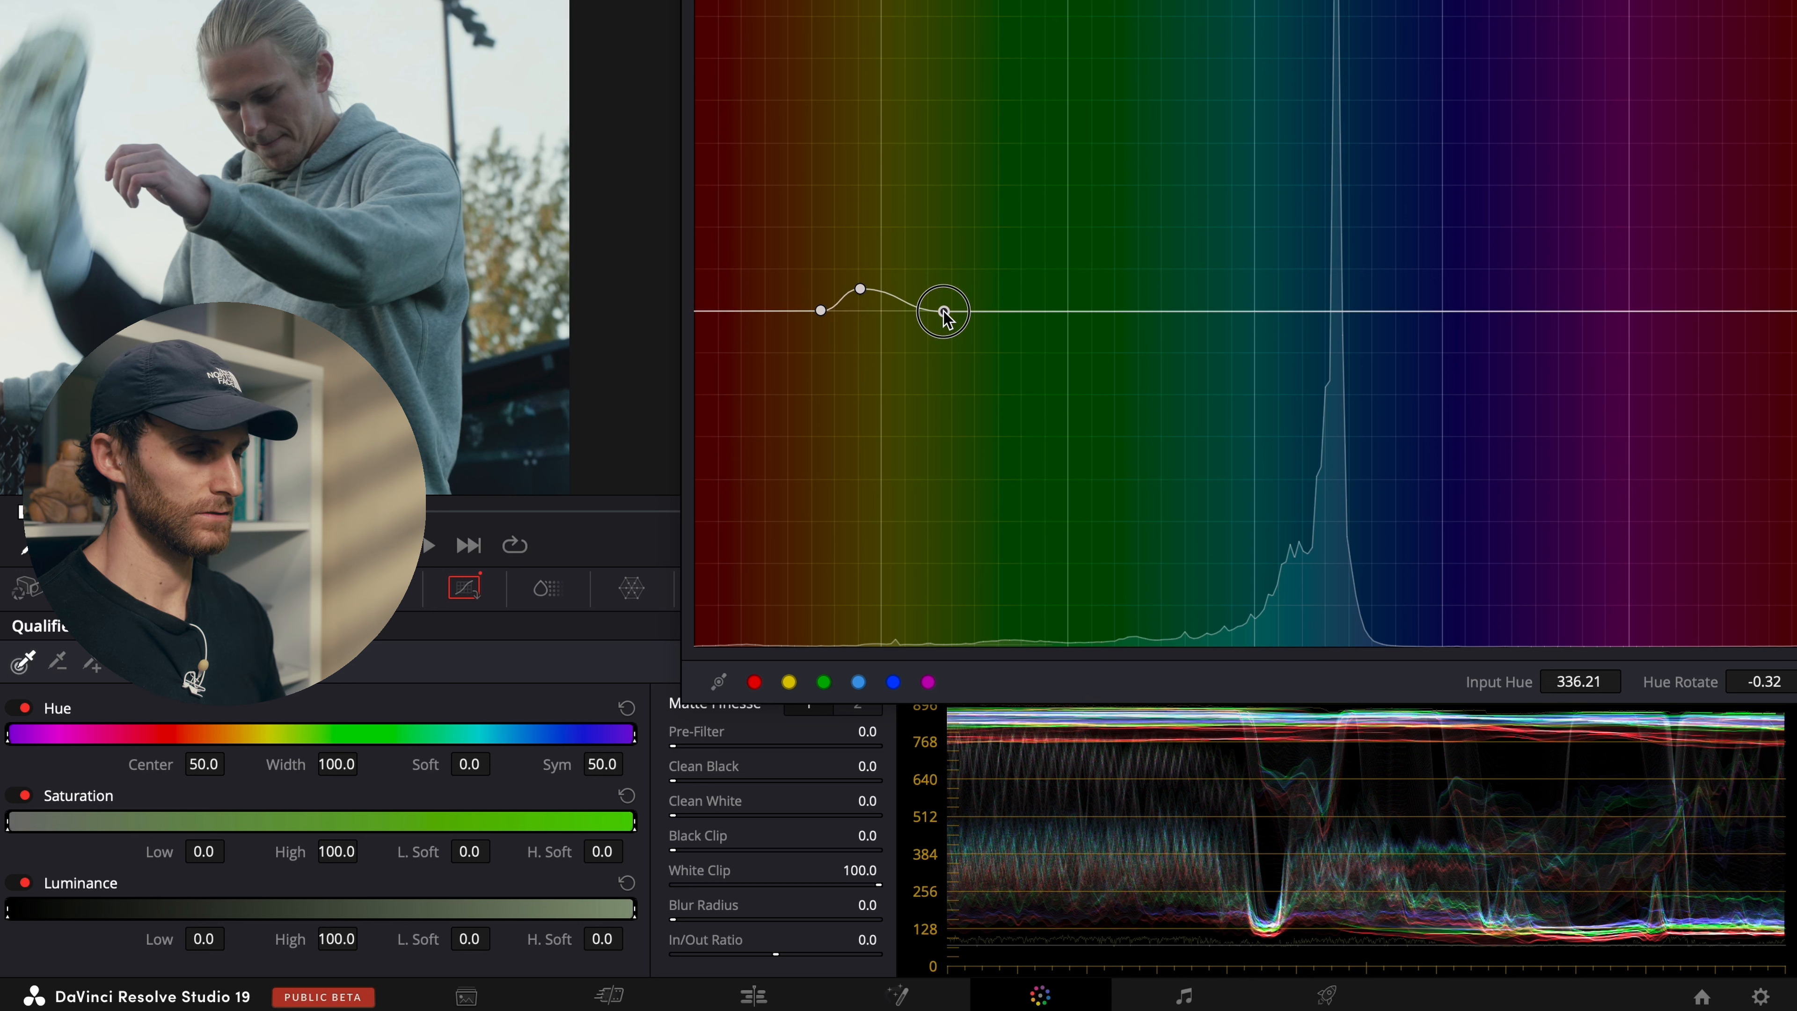
Step: Sample the man's skin for the Hue vs Hue curve, then set the foliage point's hue rotation to 18.22 and widen its range toward orange
click(254, 67)
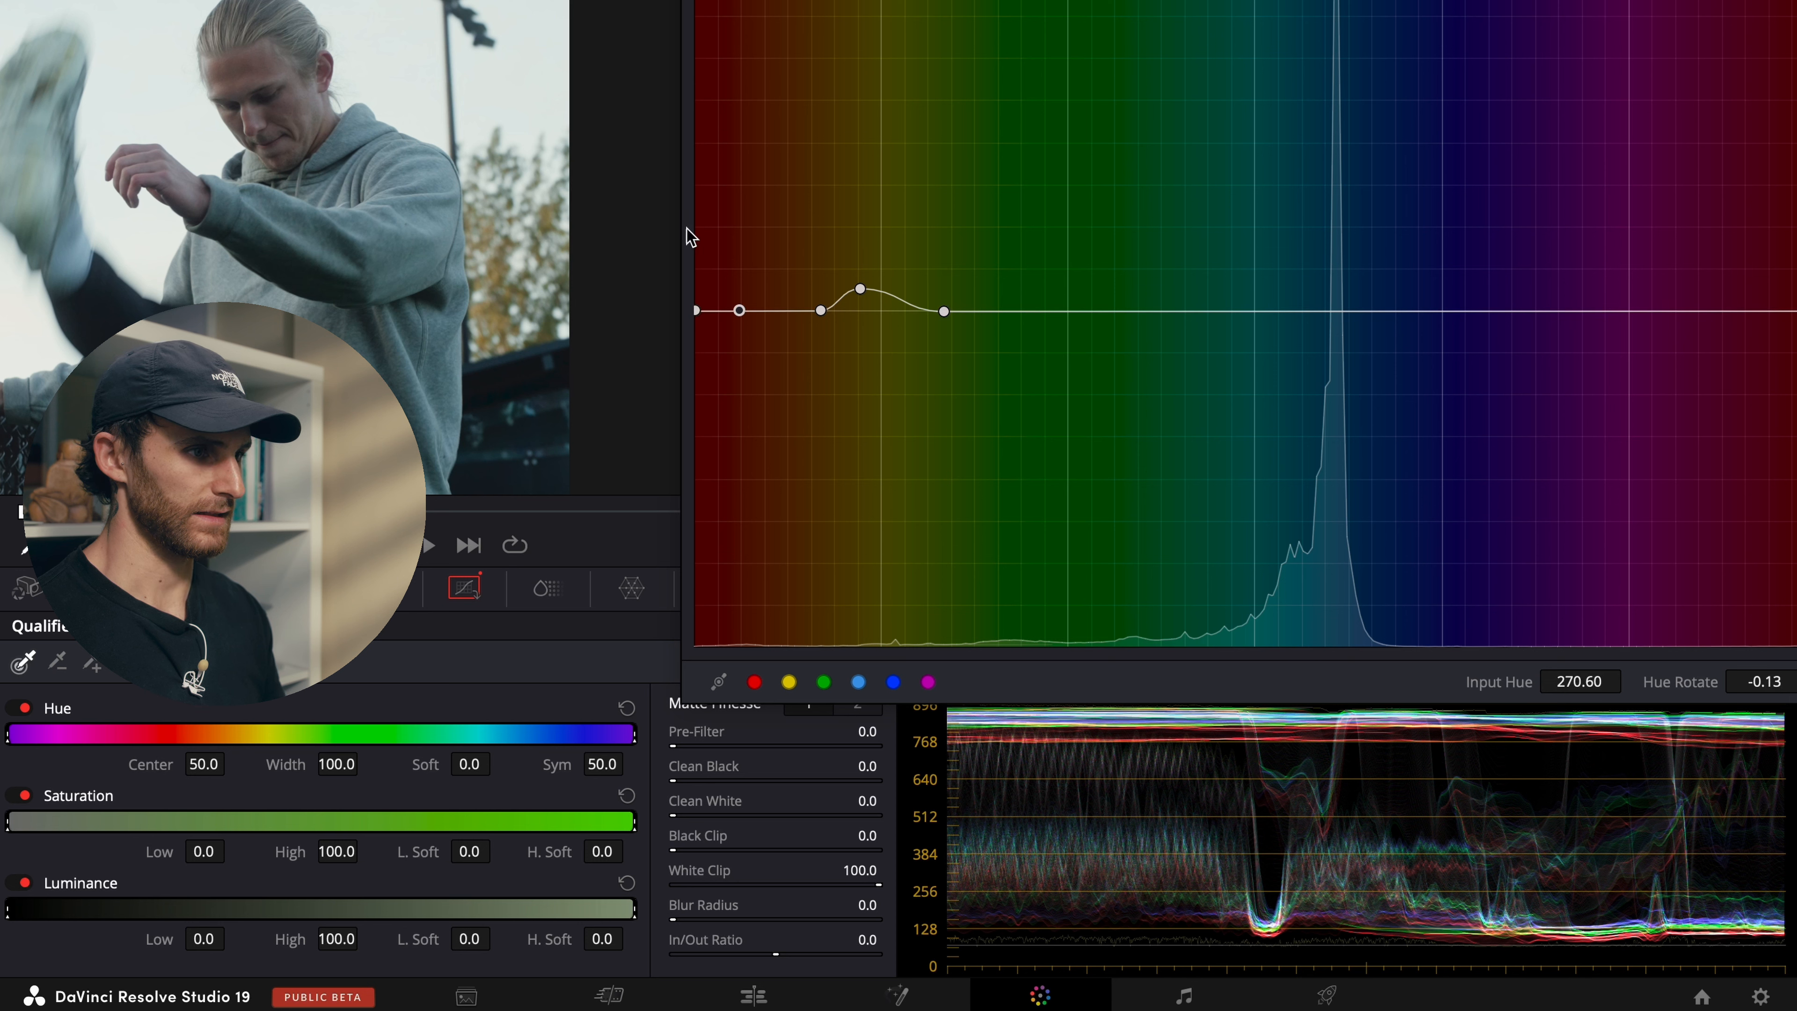
drag(822, 313, 852, 283)
click(858, 287)
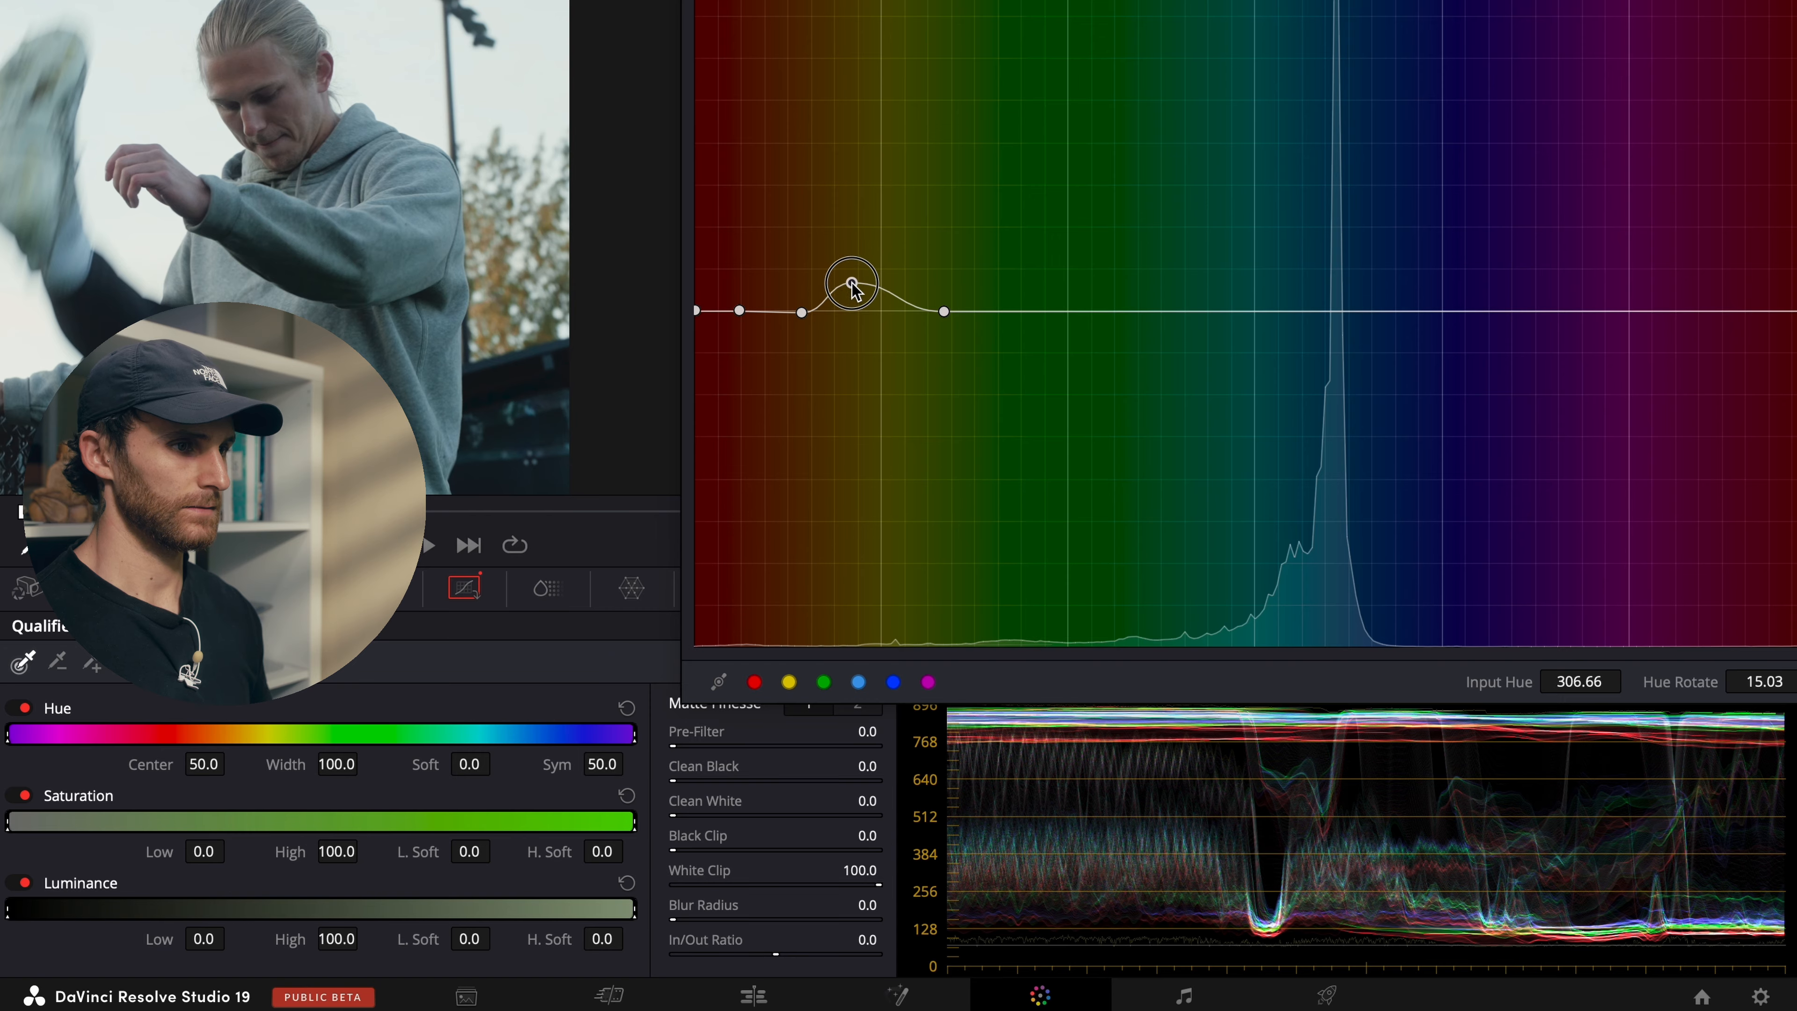
Step: Change the scope from waveform to vectorscope and return the floating curves window to its docked position
drag(933, 0, 404, 261)
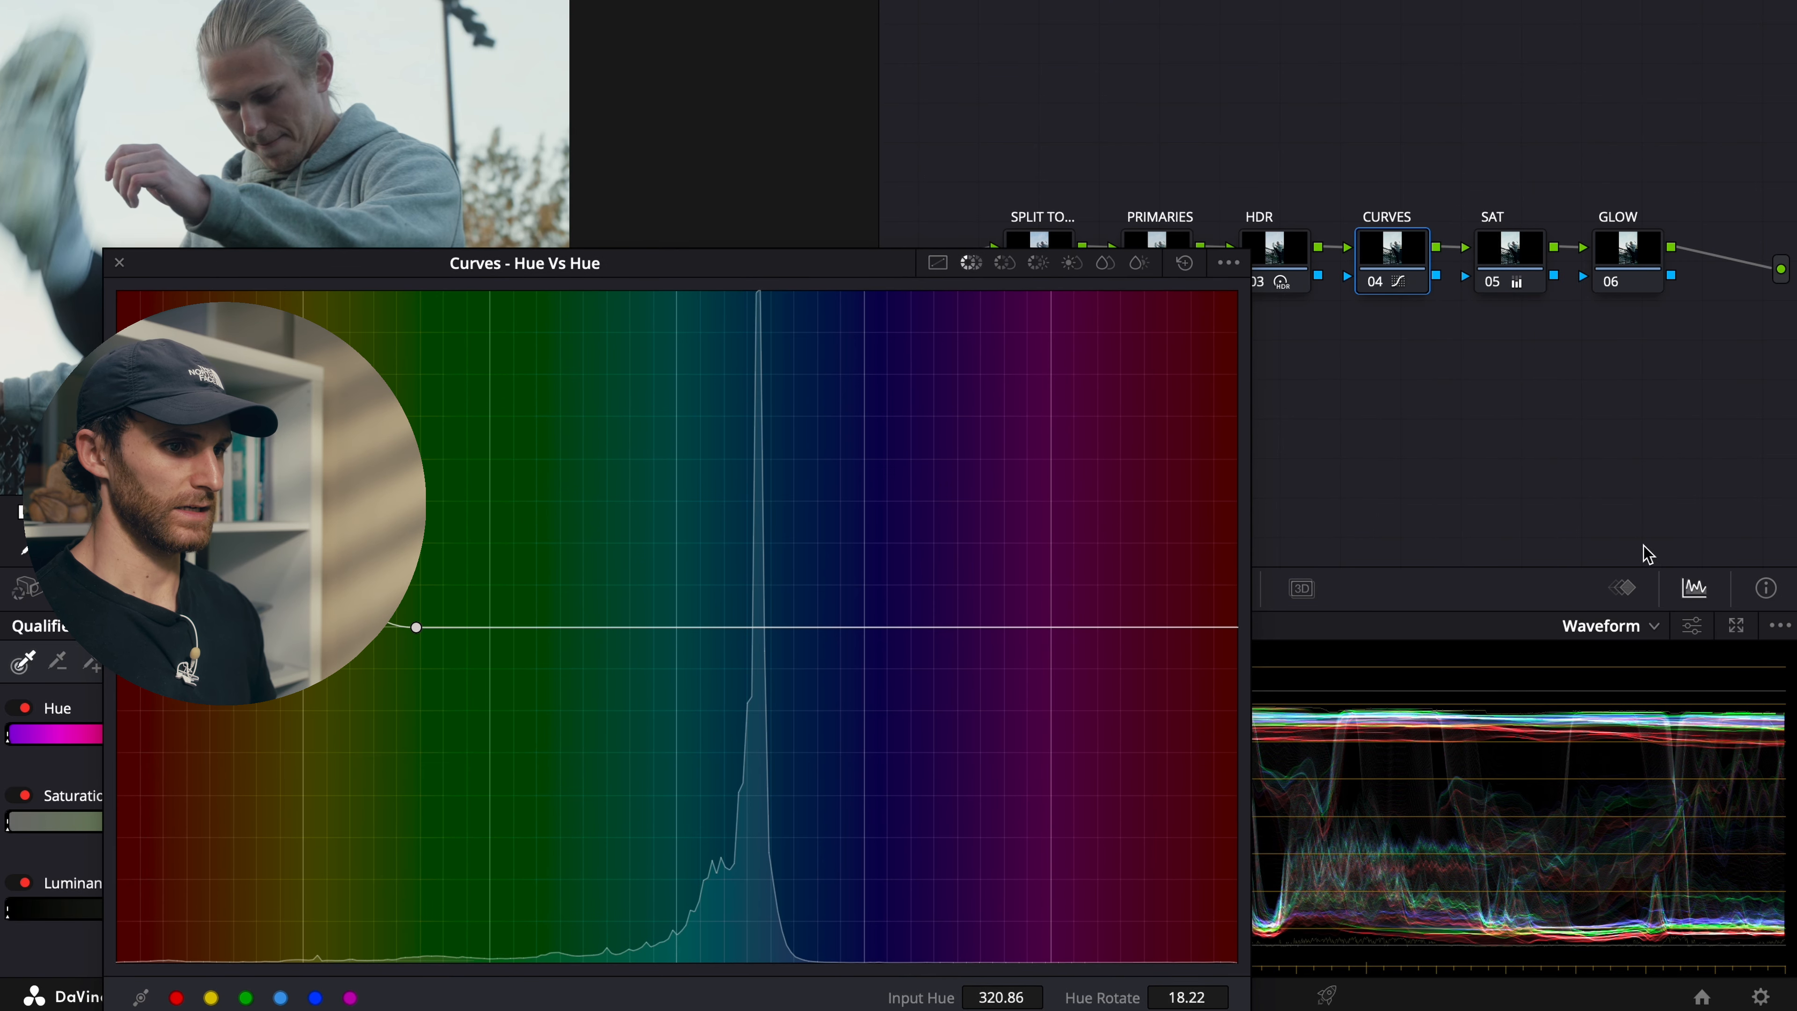
click(1607, 627)
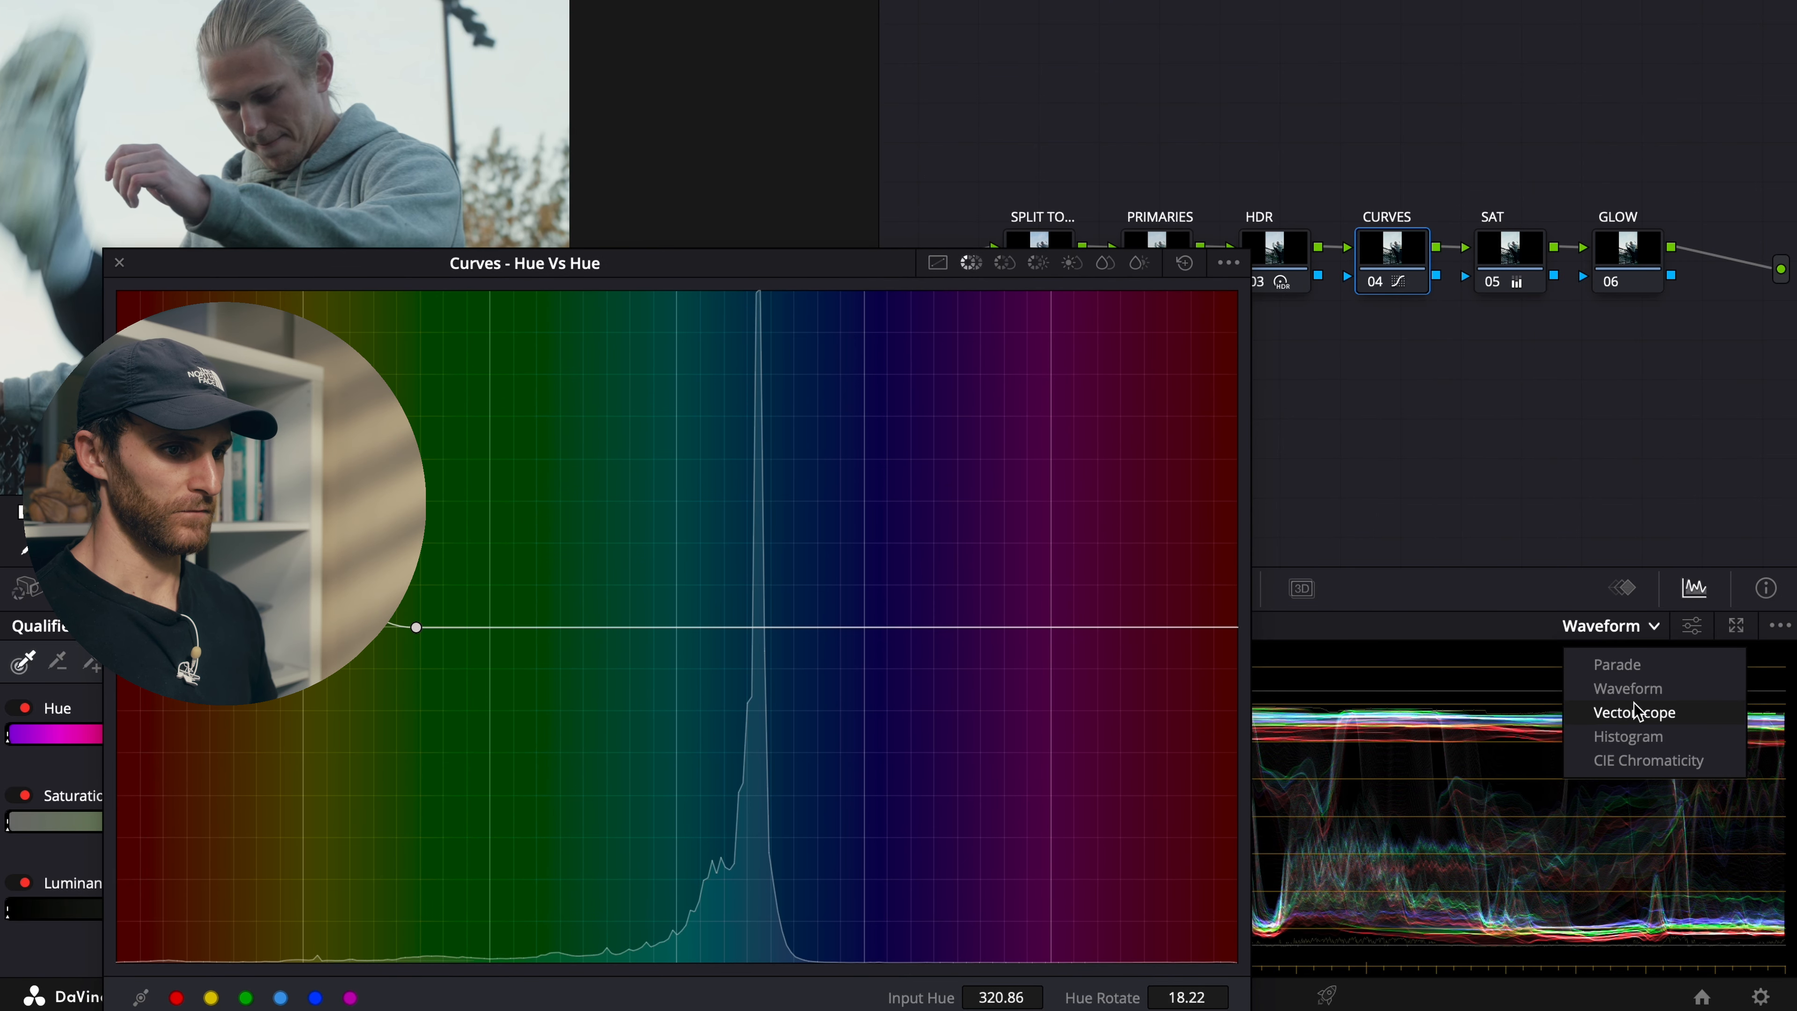
click(1666, 715)
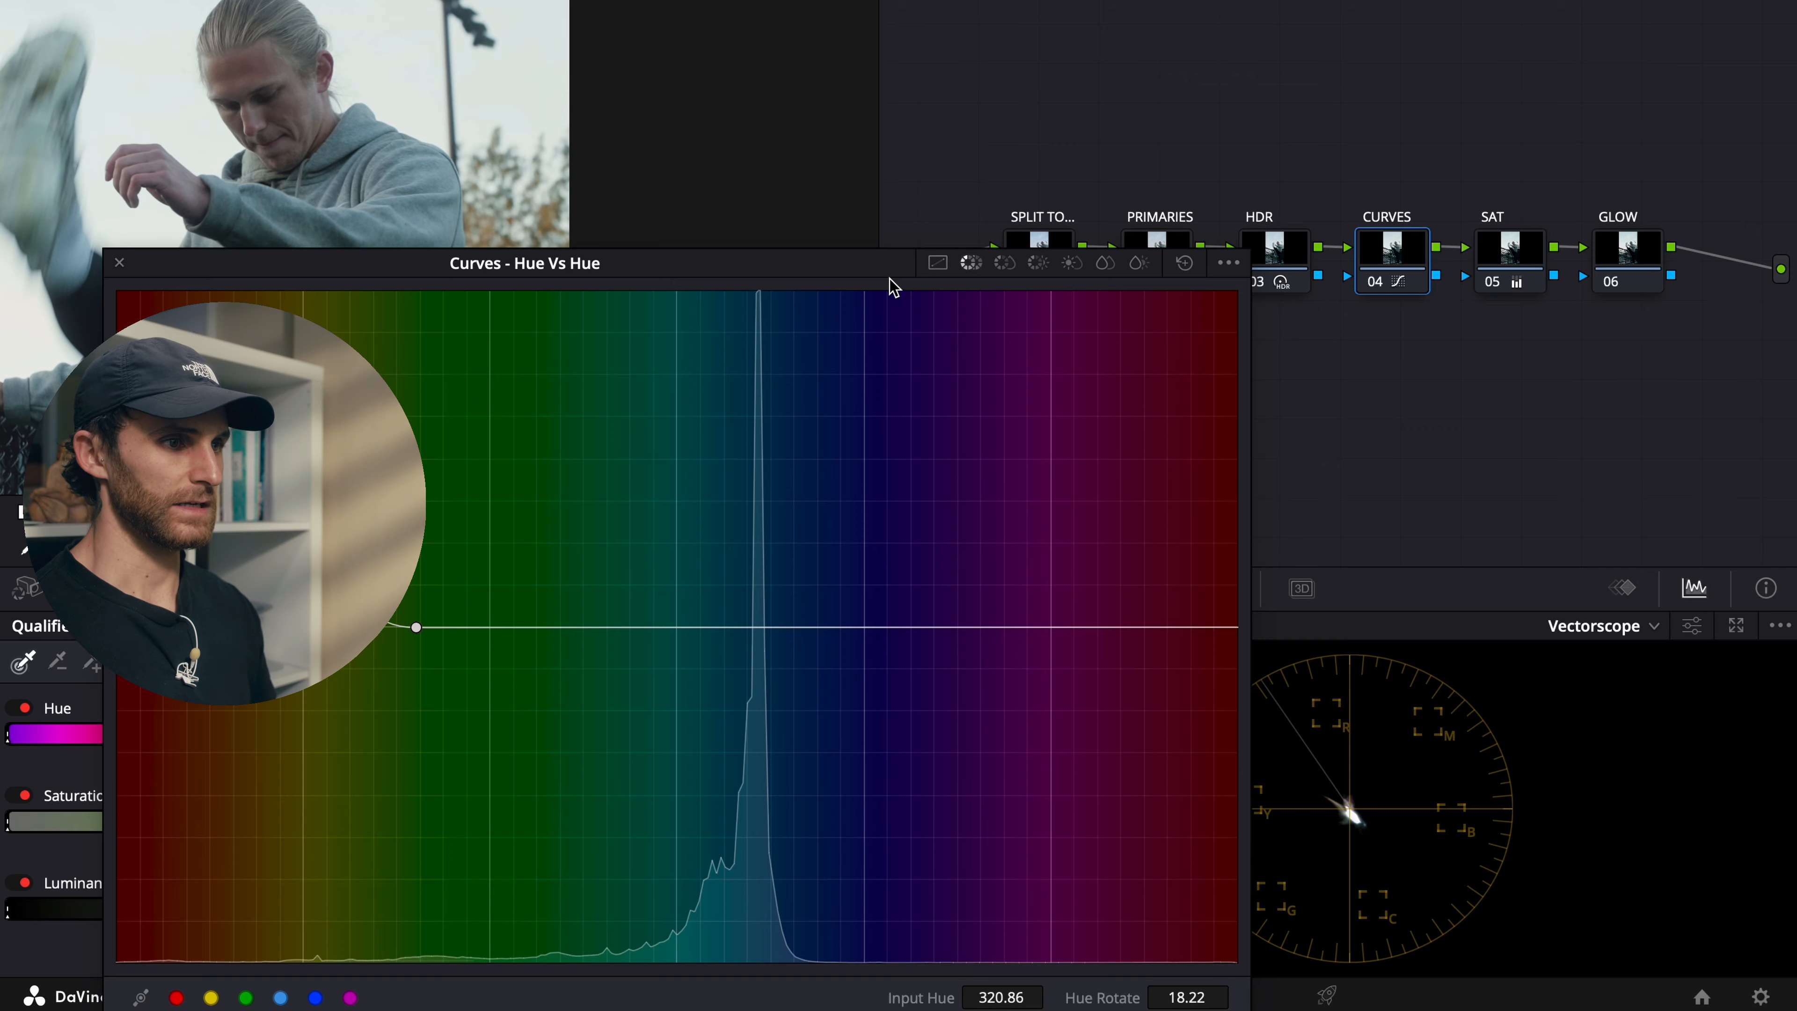
drag(892, 287, 778, 239)
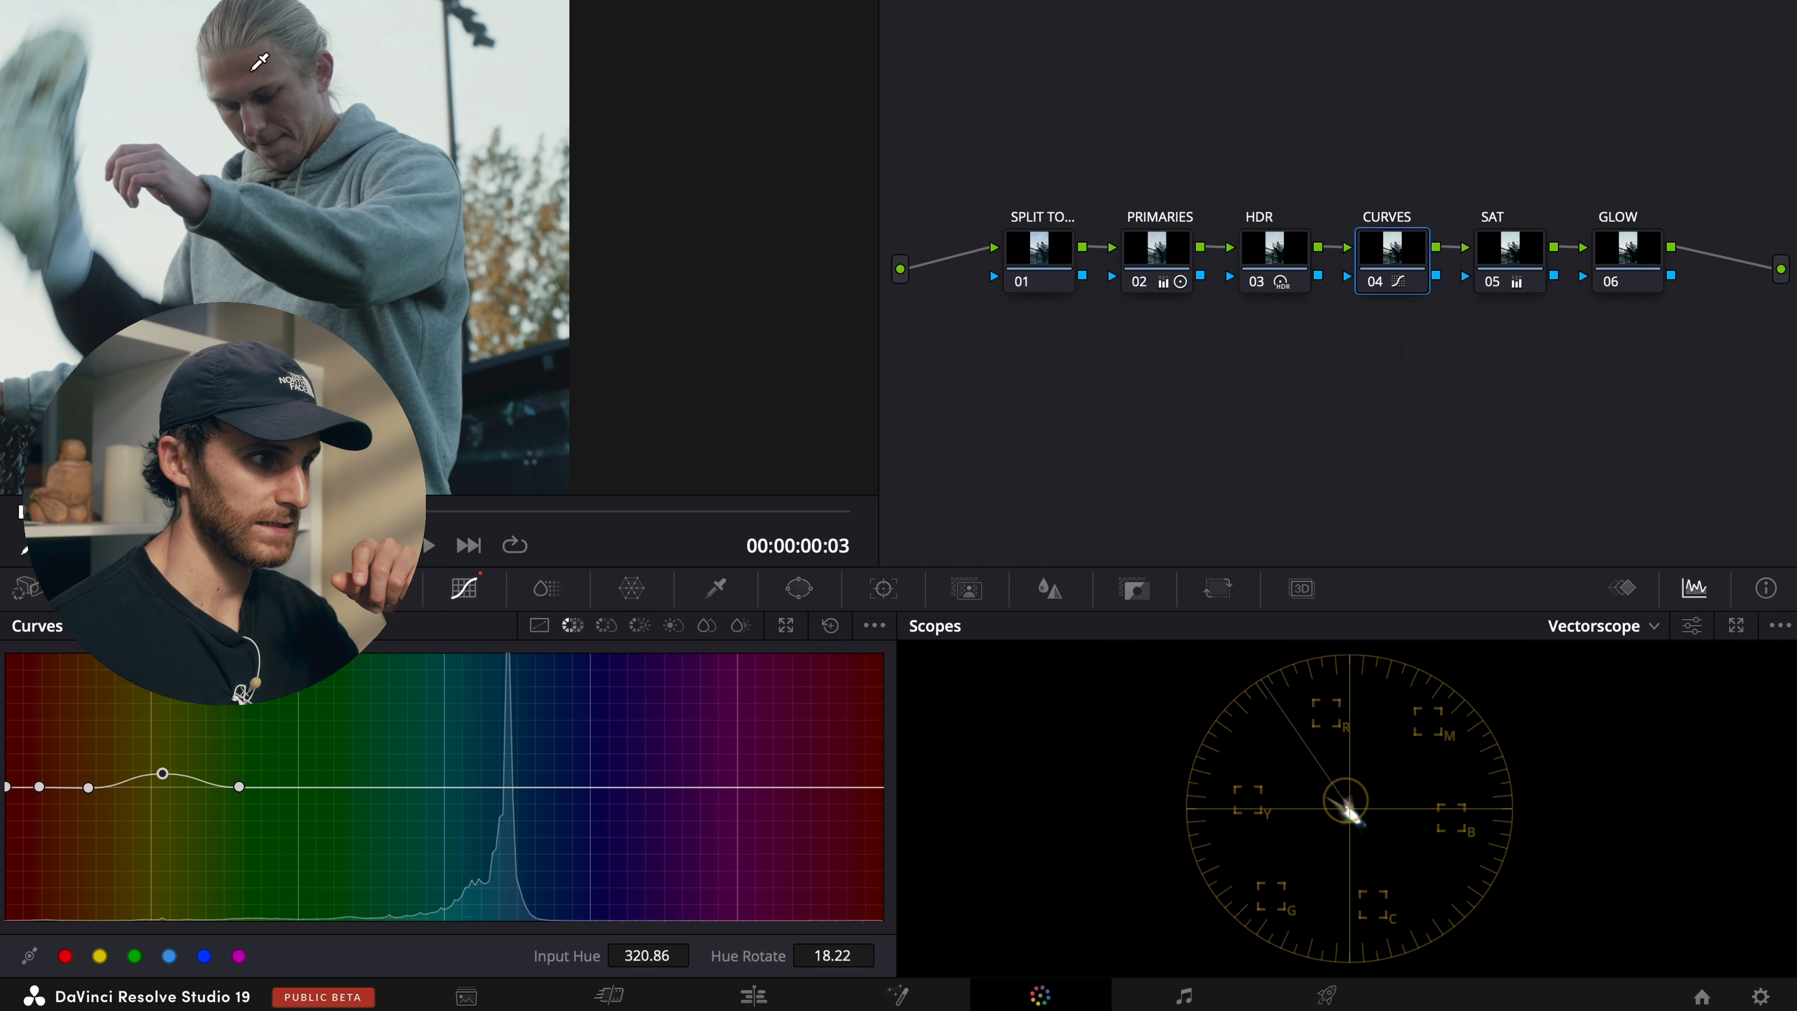
Step: Sample the man's forehead for the Hue vs Hue curve and lower the skin point to a hue rotation of -7.20
click(251, 71)
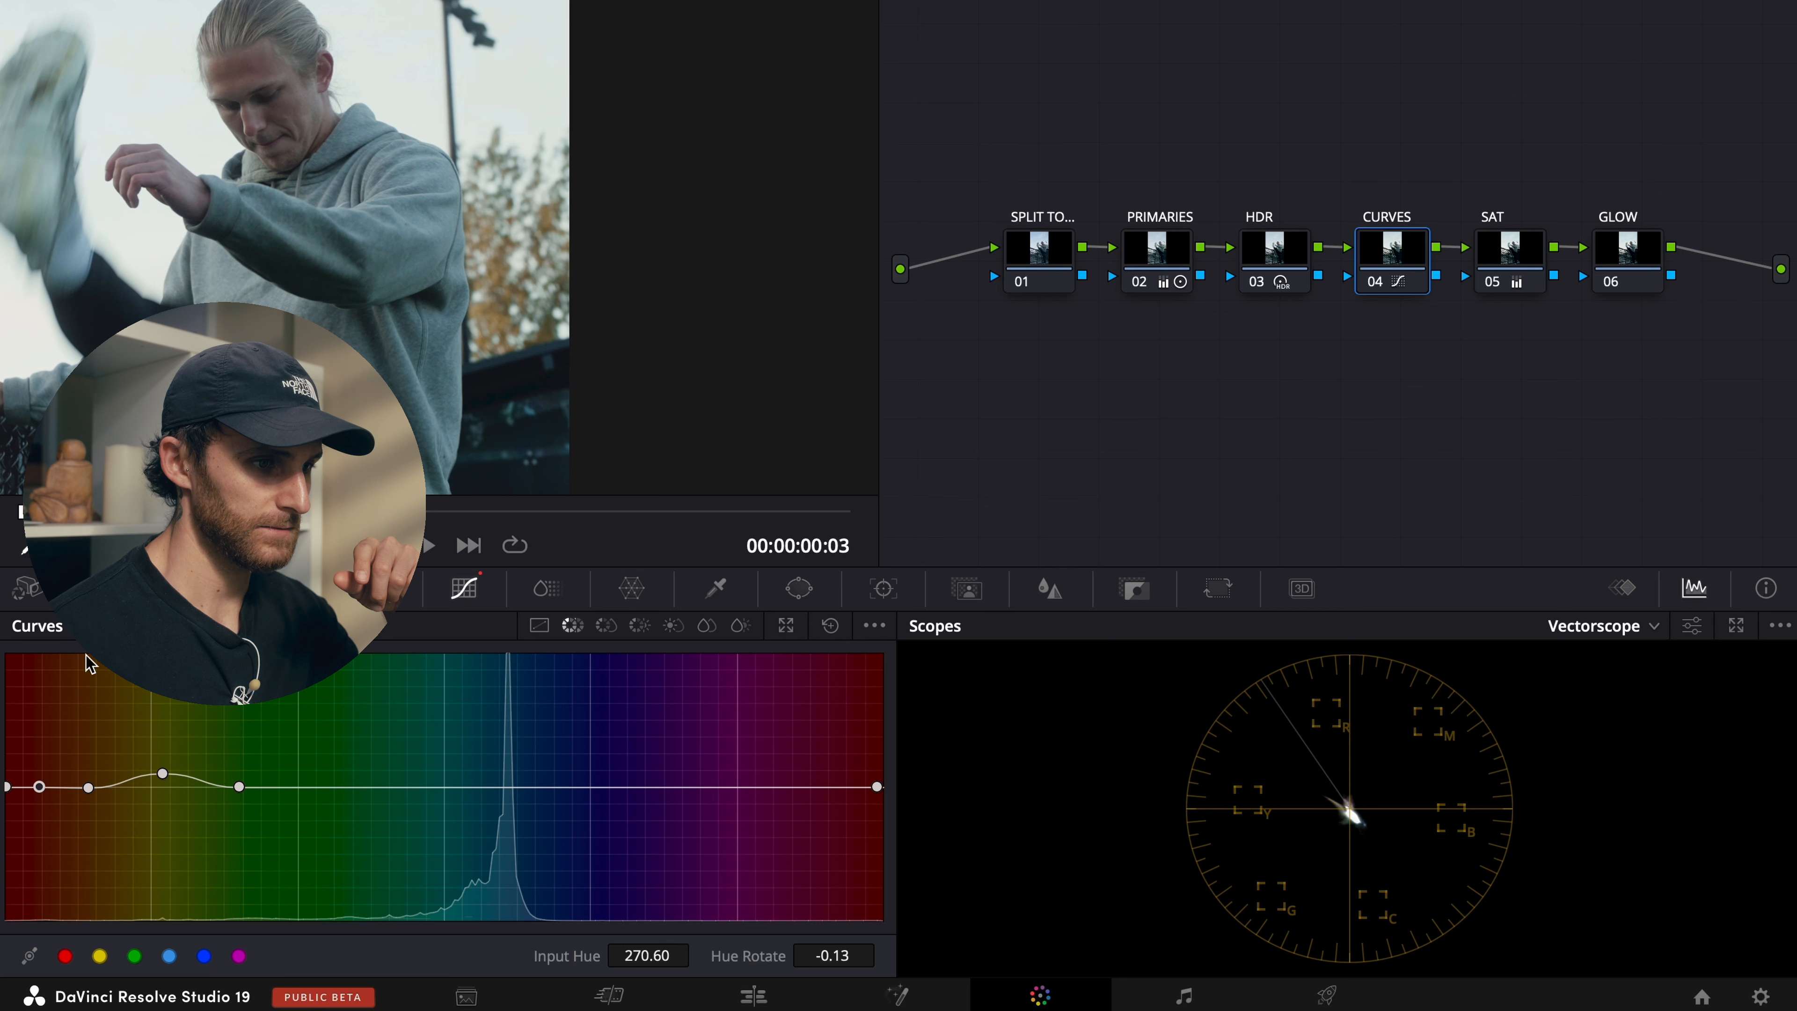
drag(38, 785, 37, 783)
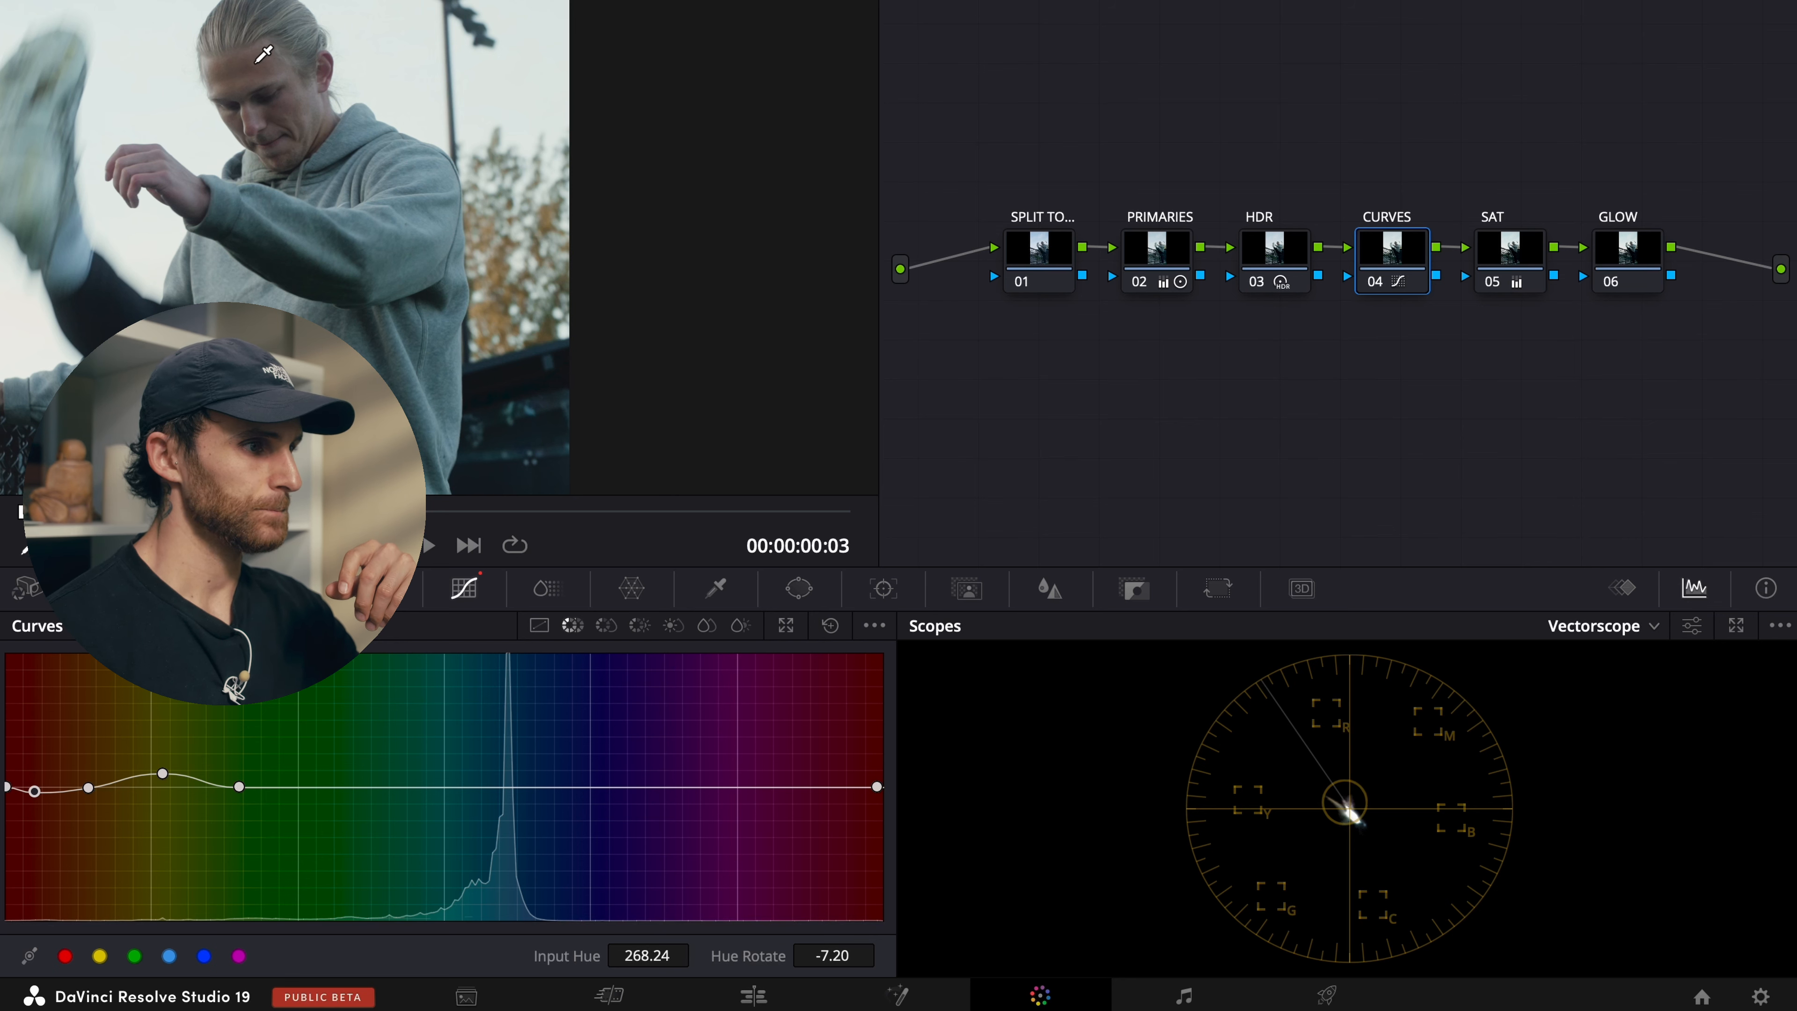
Step: Sample the greenery behind the fence and lower the Hue vs Hue curve's green range, rotating the teal-green point to -7.20 with an anchor beyond it
scroll(263, 53, down, 5)
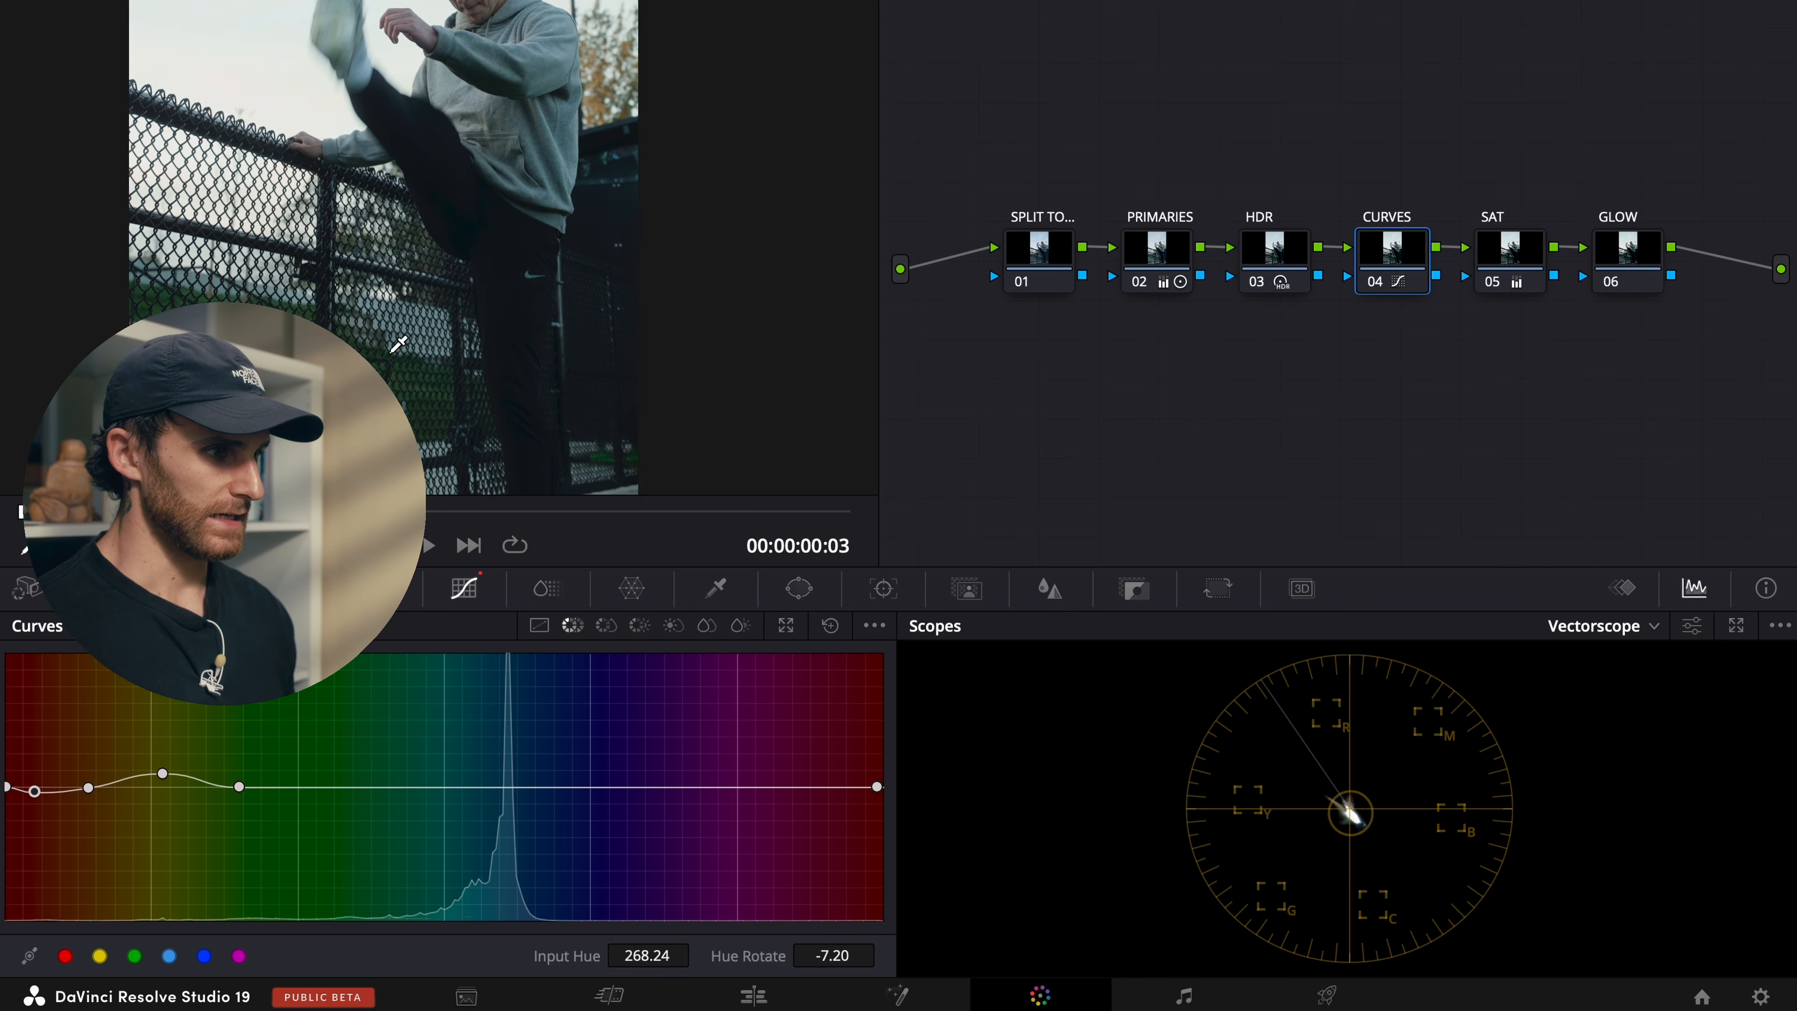
scroll(398, 345, up, 6)
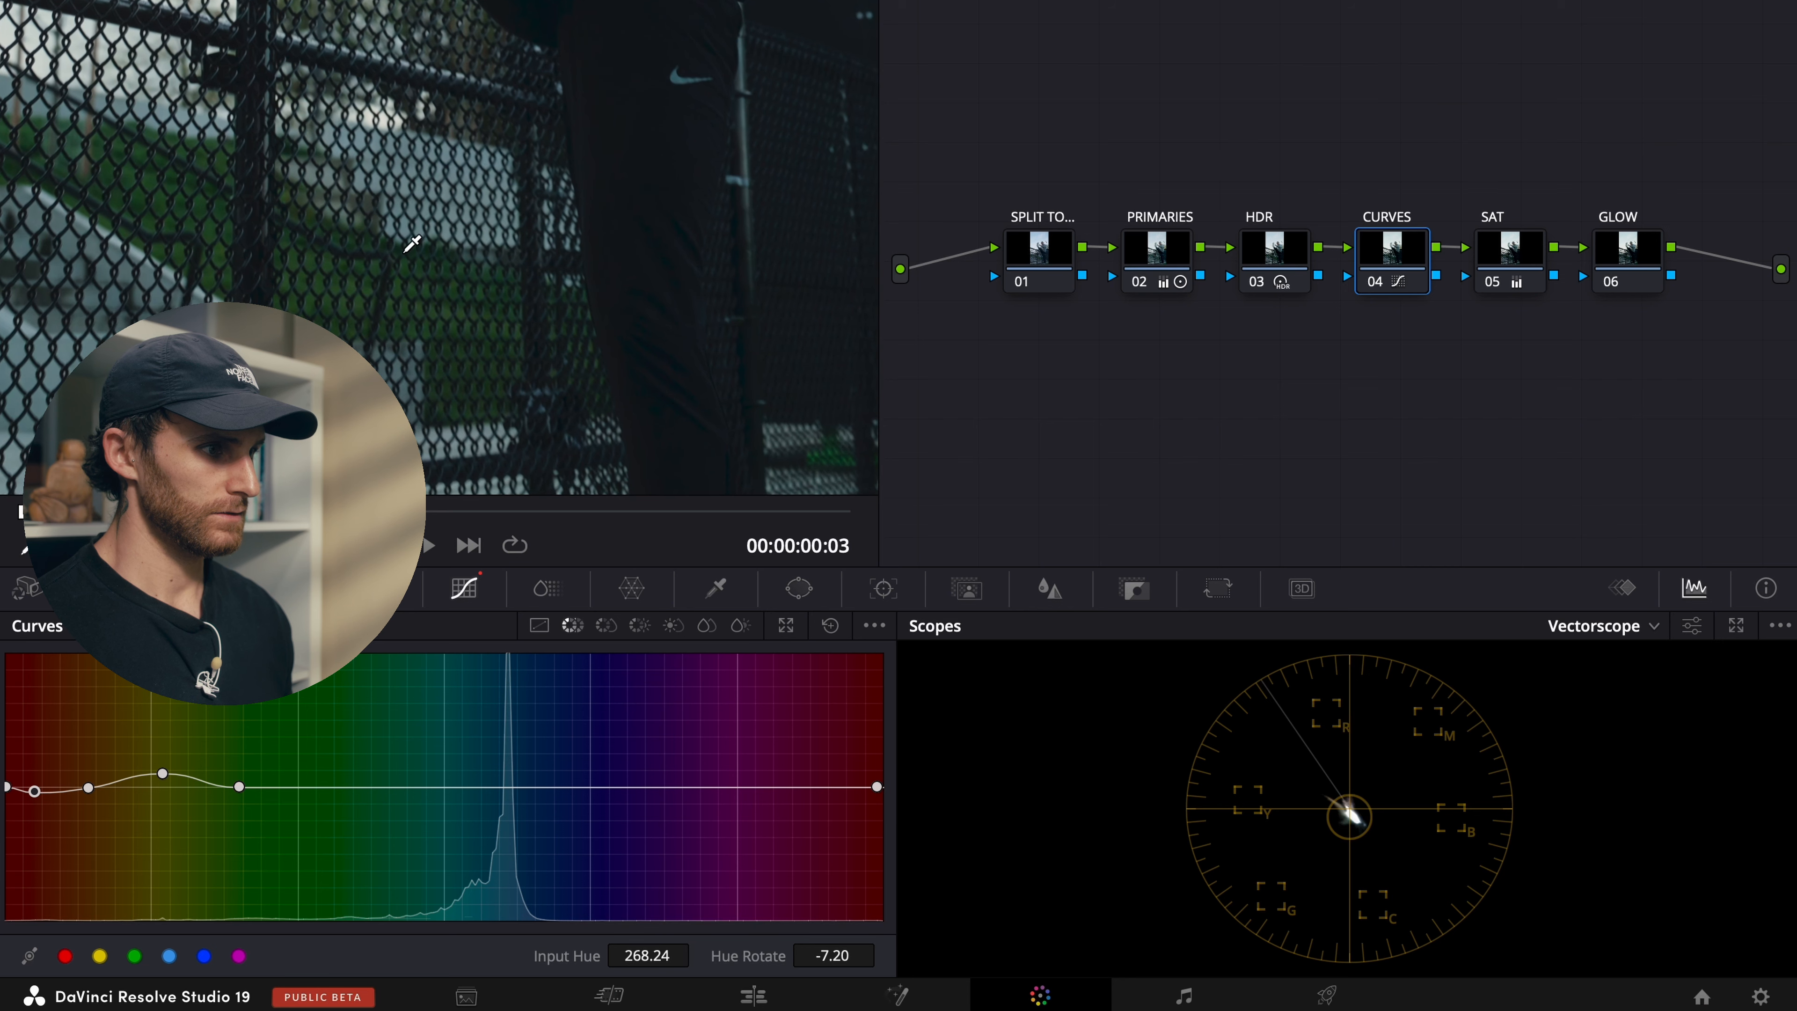
click(156, 206)
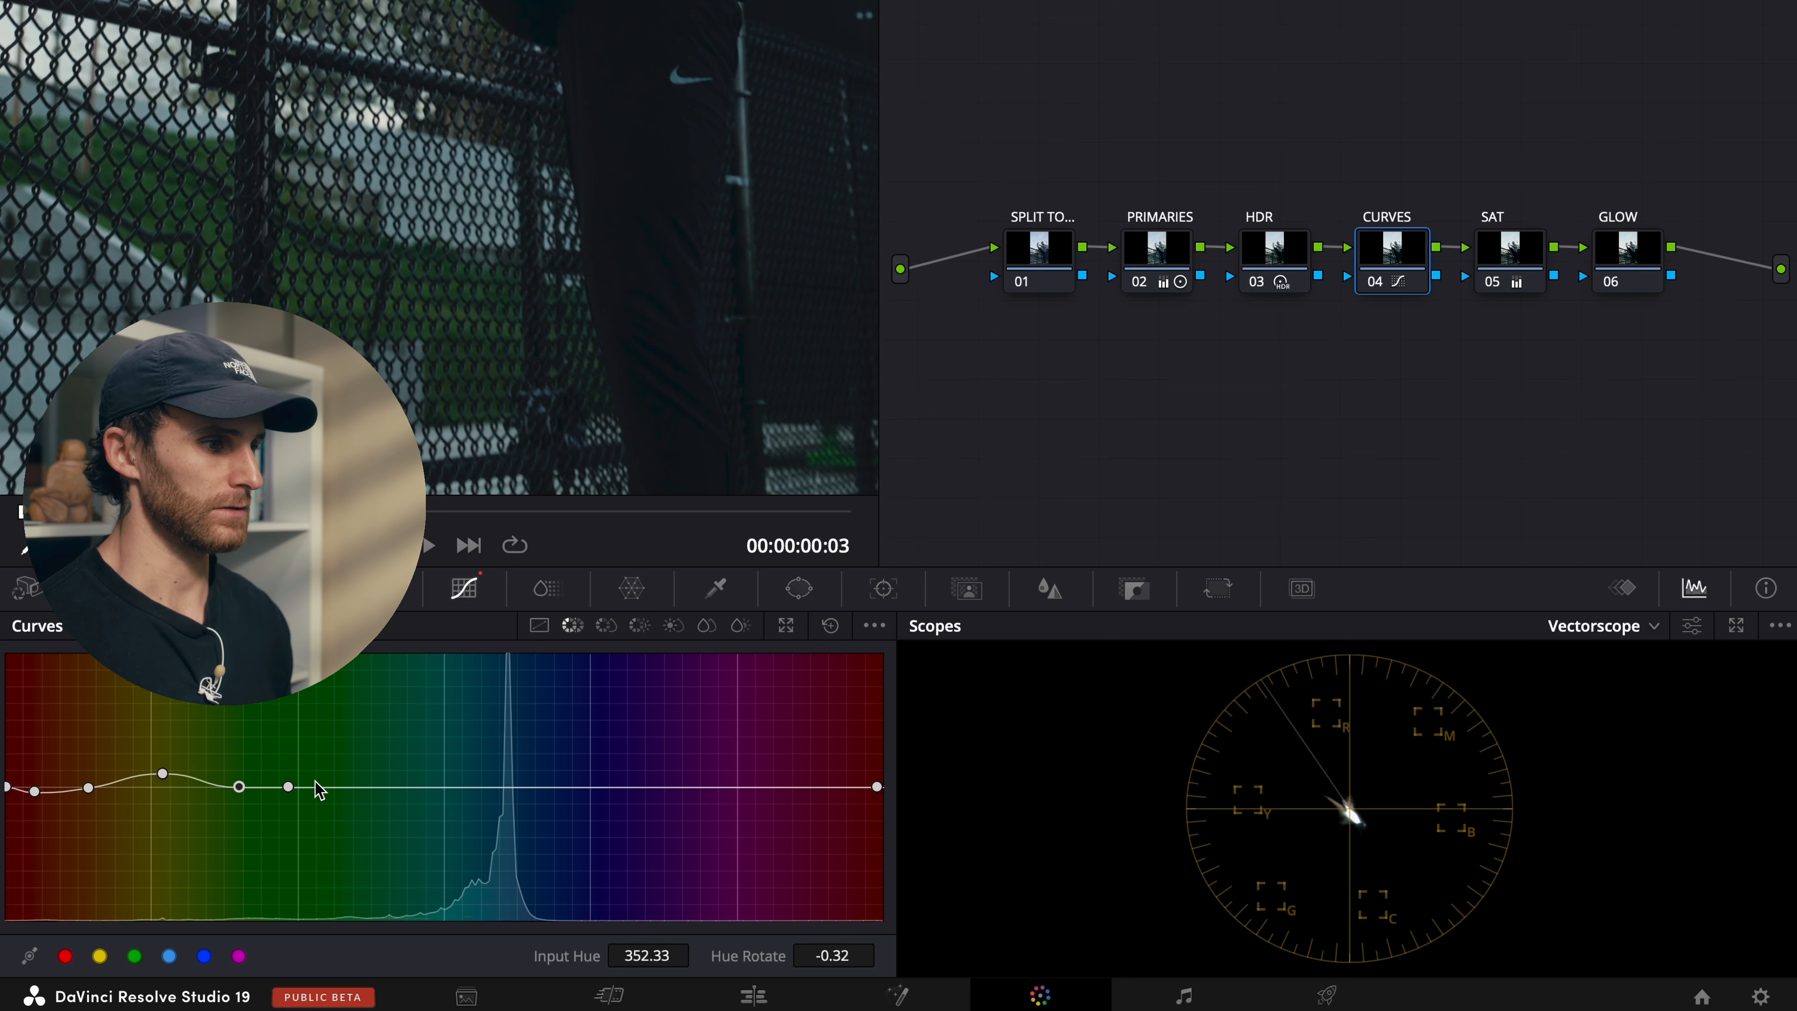
click(379, 787)
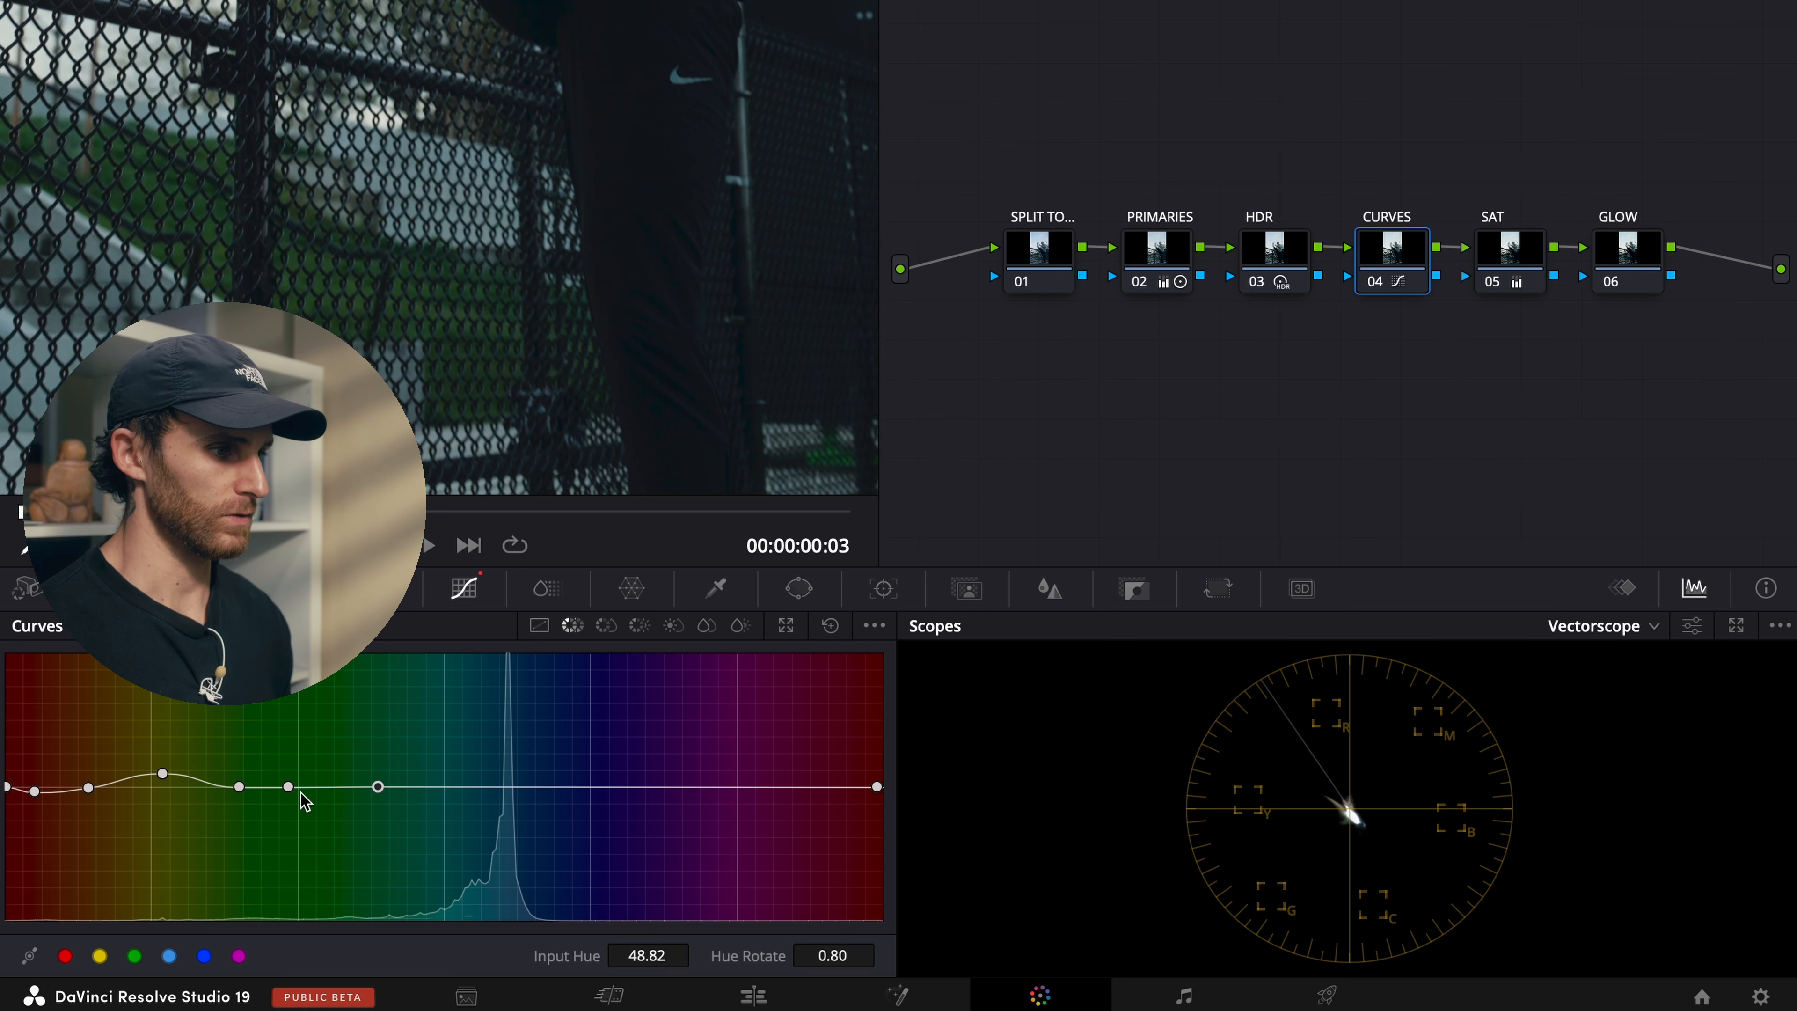
mouse_move(288, 786)
mouse_down()
mouse_move(281, 859)
mouse_move(280, 787)
mouse_move(279, 802)
mouse_up()
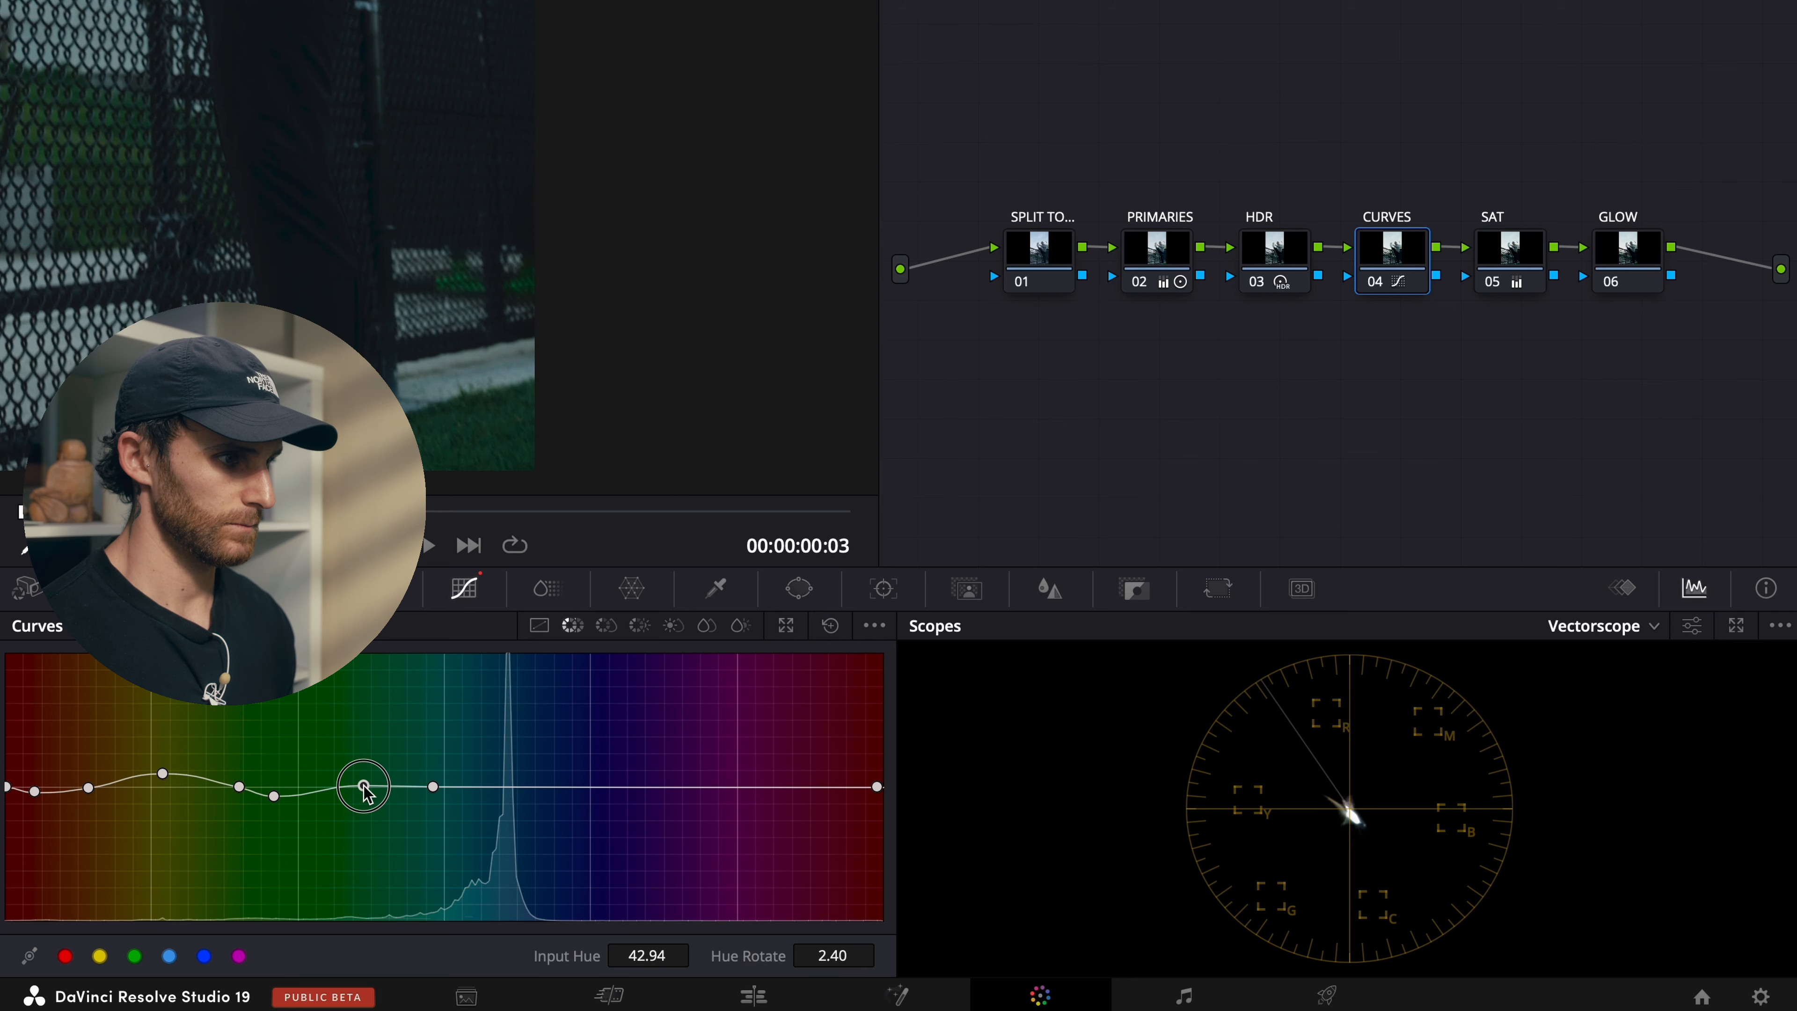
drag(363, 785, 362, 790)
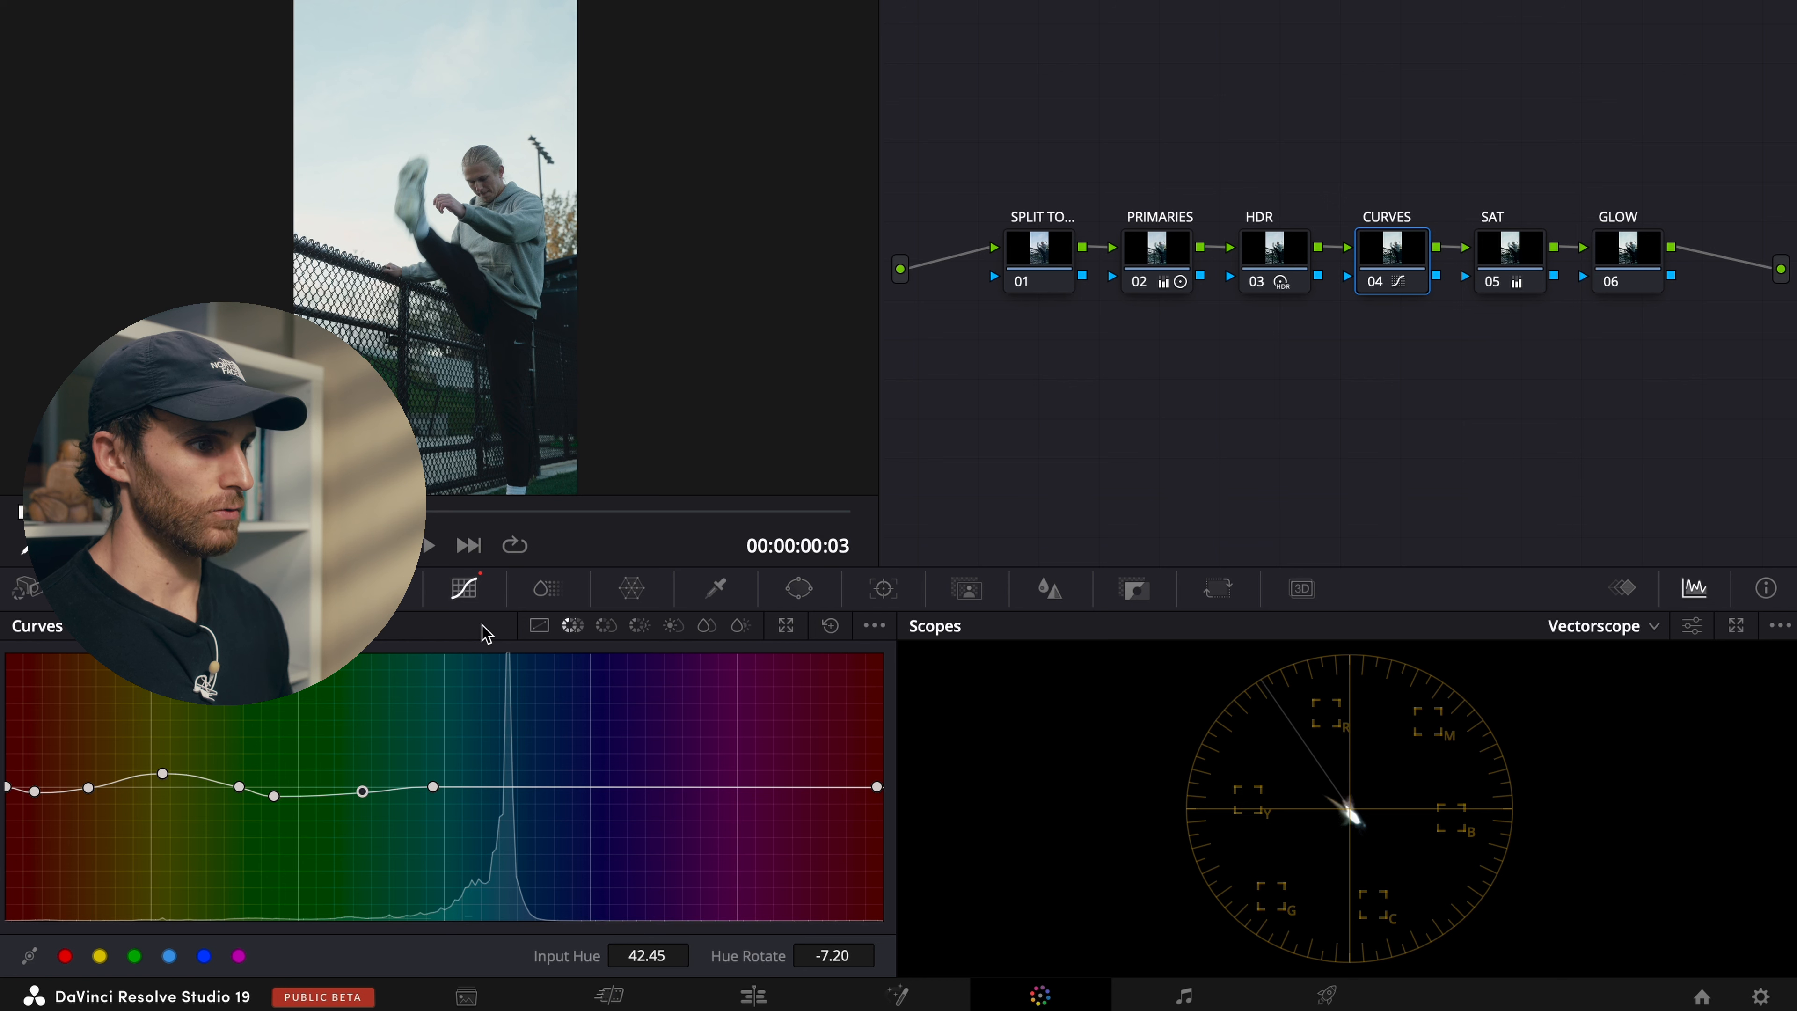
Step: Sample the grass beside the foot for the Hue vs Sat curve, reduce its saturation to 0.91, and anchor the curve in yellow-green
click(606, 626)
scroll(469, 398, down, 2)
scroll(471, 404, up, 3)
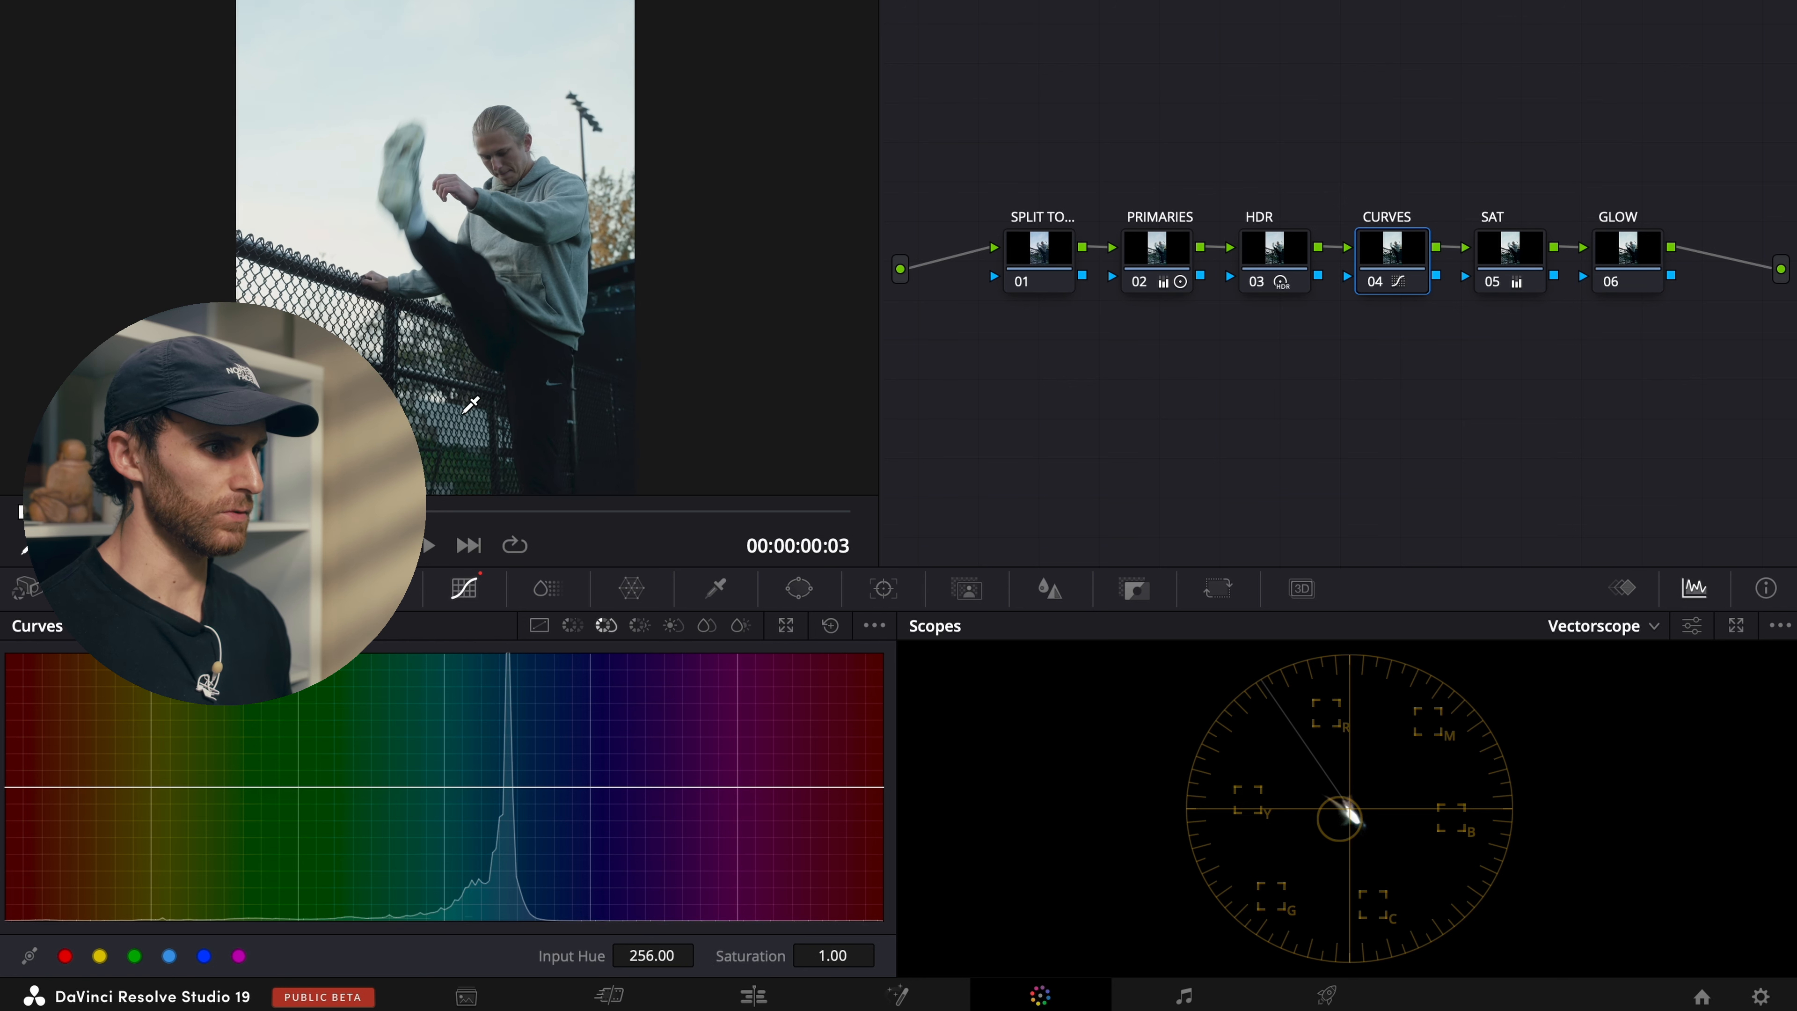
scroll(471, 405, up, 2)
drag(470, 405, 425, 244)
drag(622, 406, 525, 205)
scroll(501, 301, up, 3)
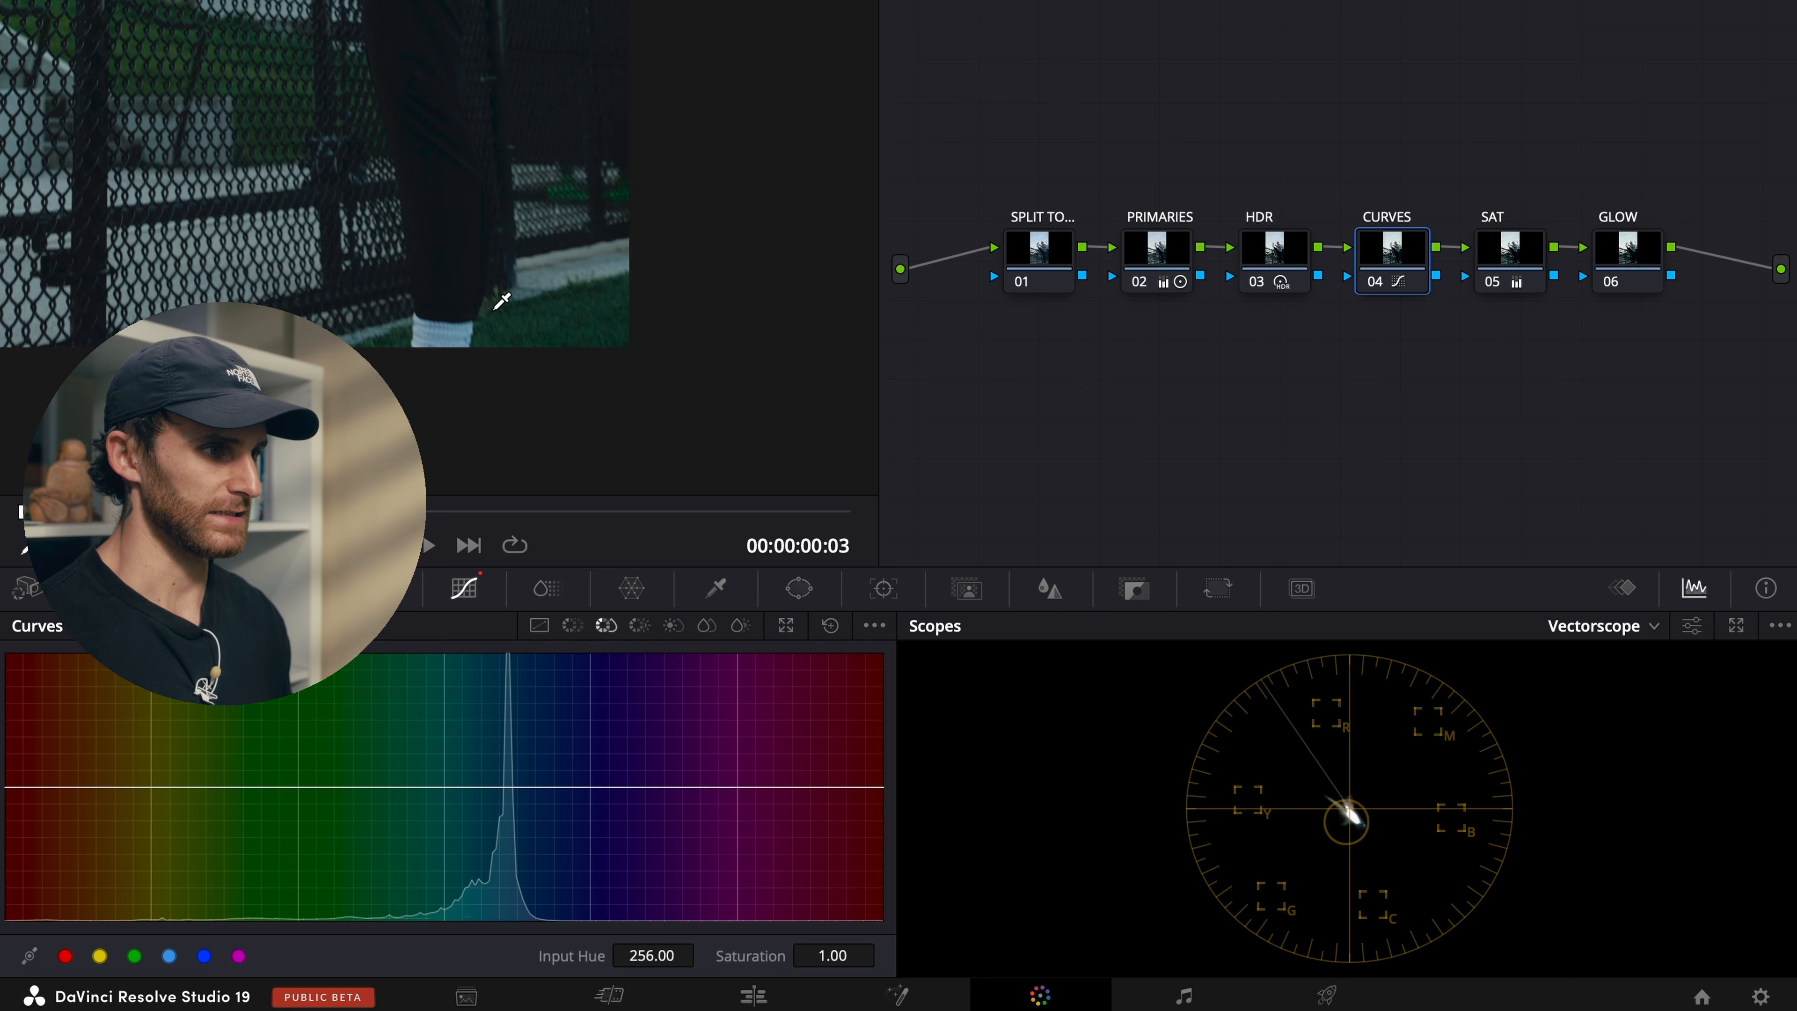
click(598, 312)
click(207, 788)
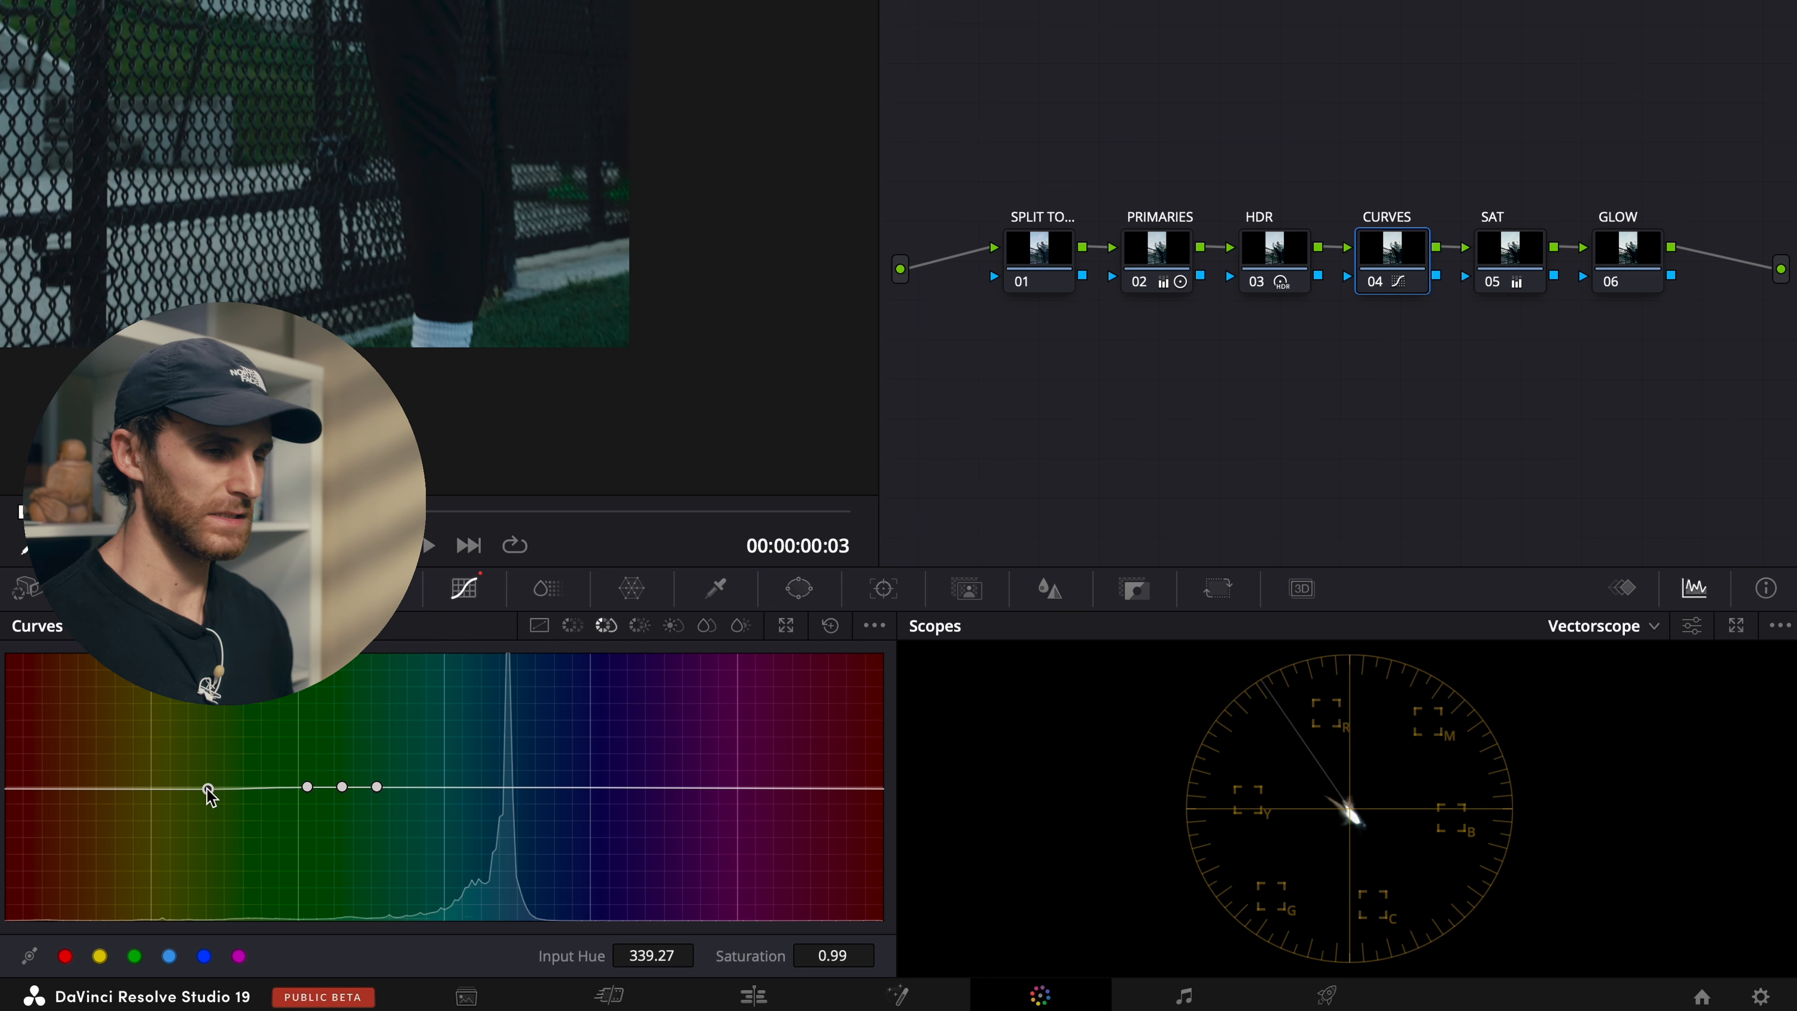
drag(210, 796, 379, 806)
right_click(375, 786)
right_click(310, 788)
right_click(341, 788)
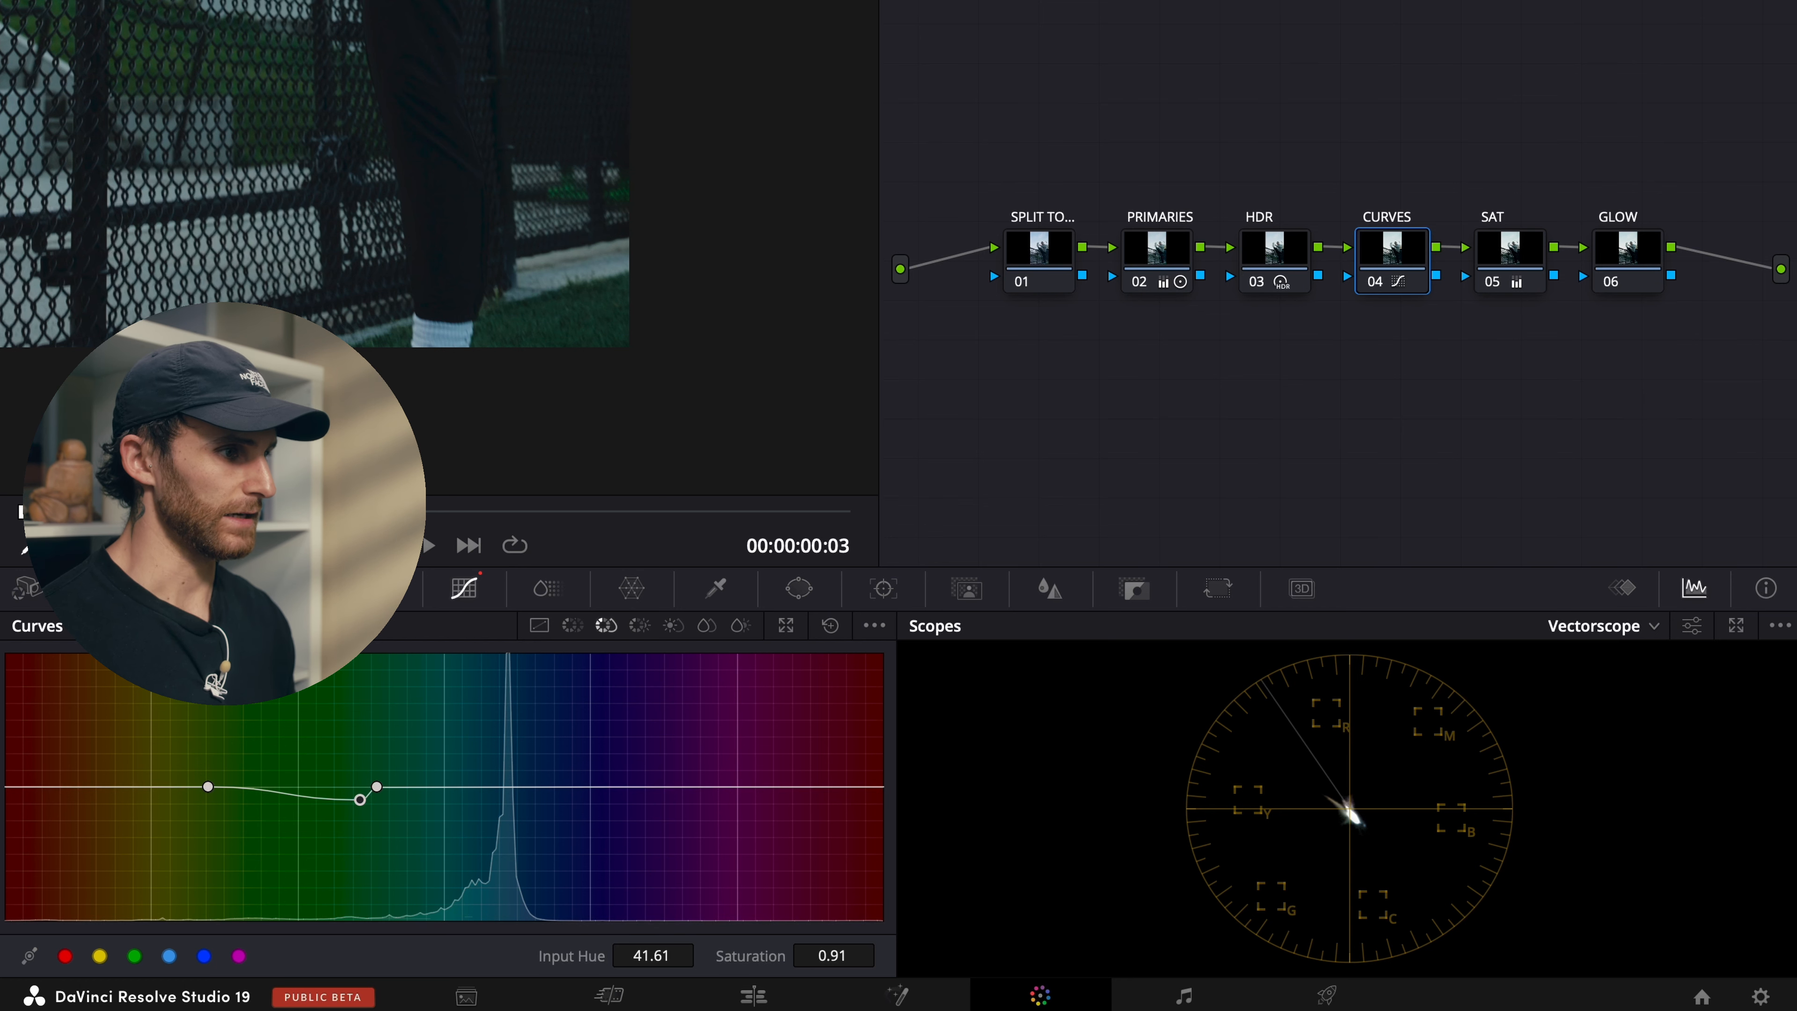
Step: Sample the greenery behind the fence and pull the Hue vs Sat curve down further across the whole green range
scroll(289, 173, up, 3)
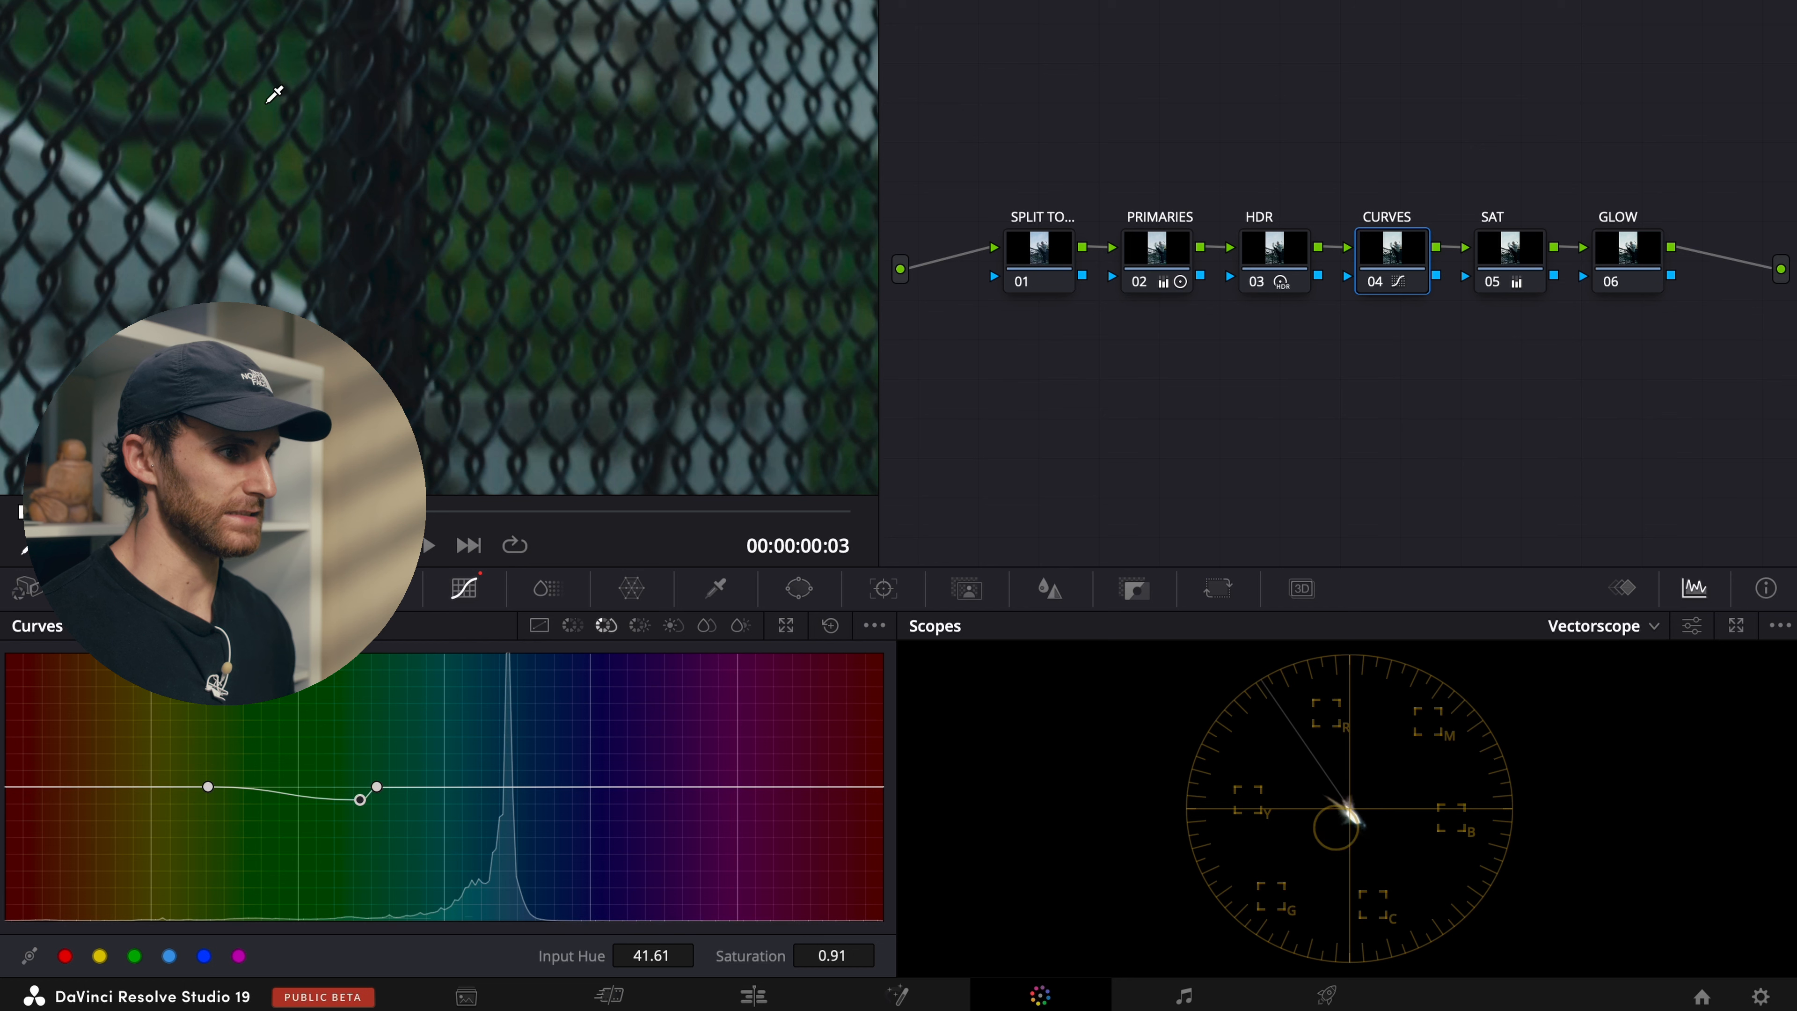
click(268, 101)
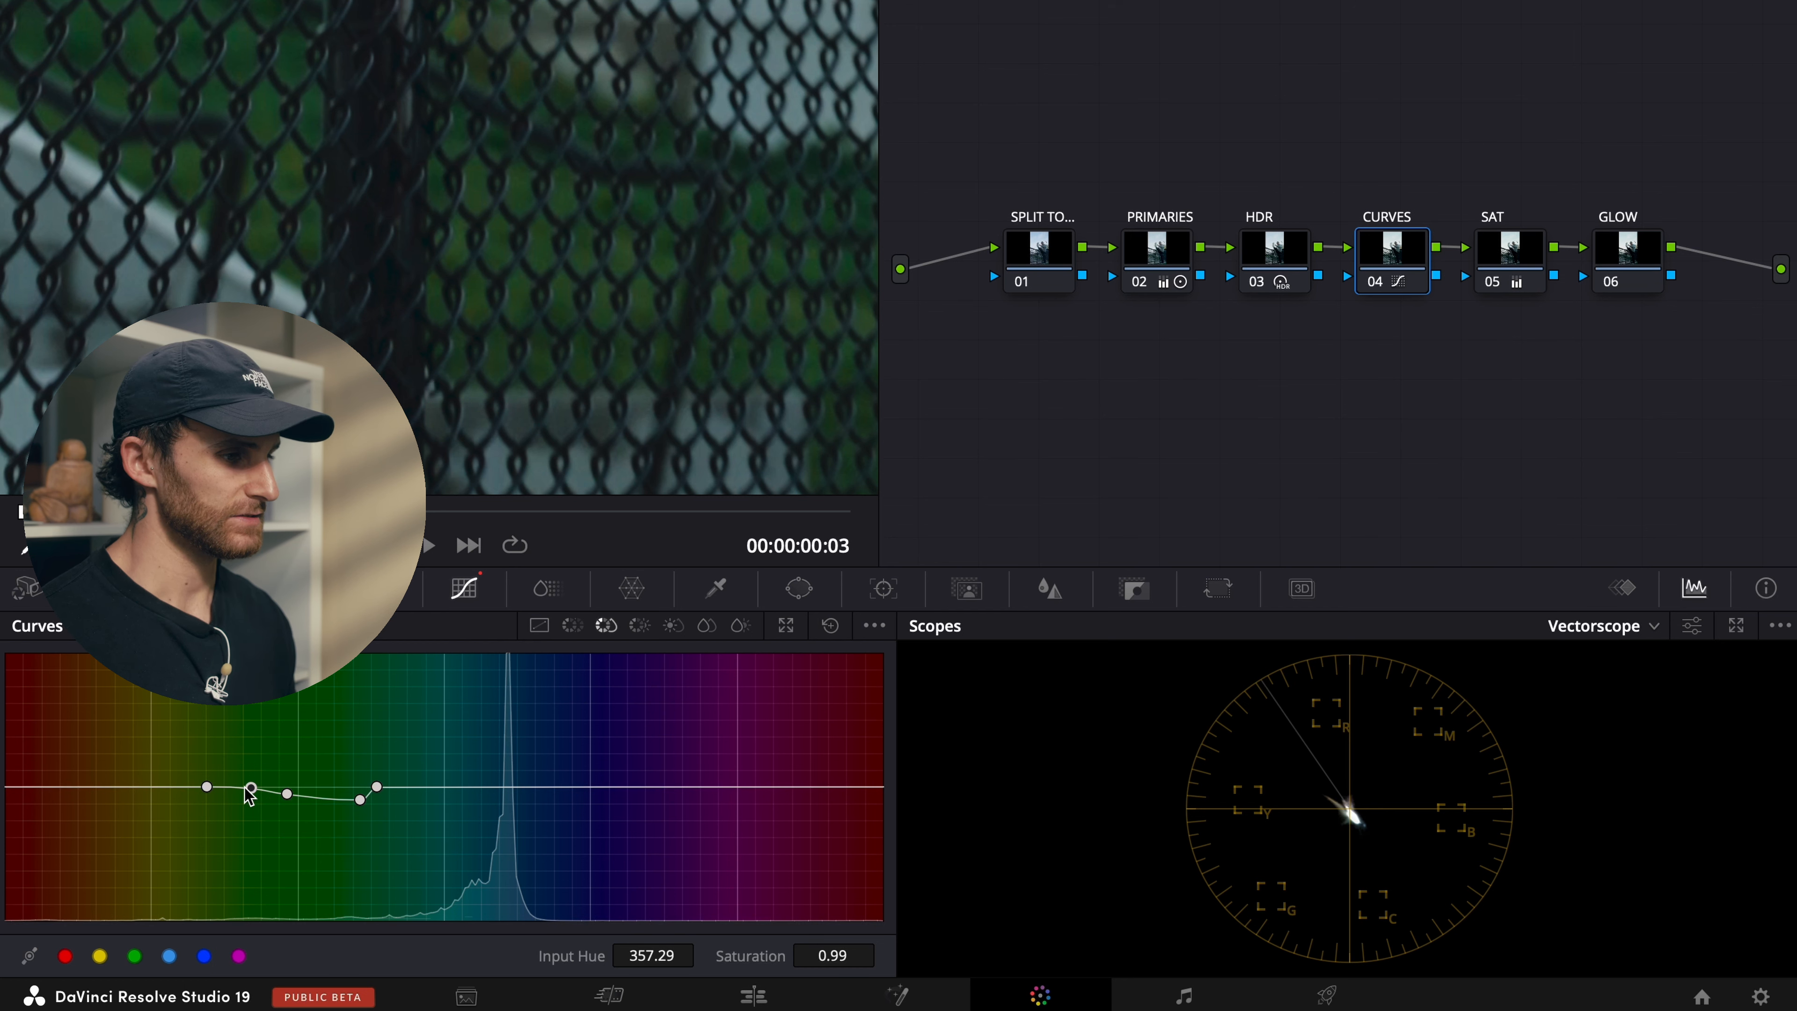
drag(246, 789, 248, 814)
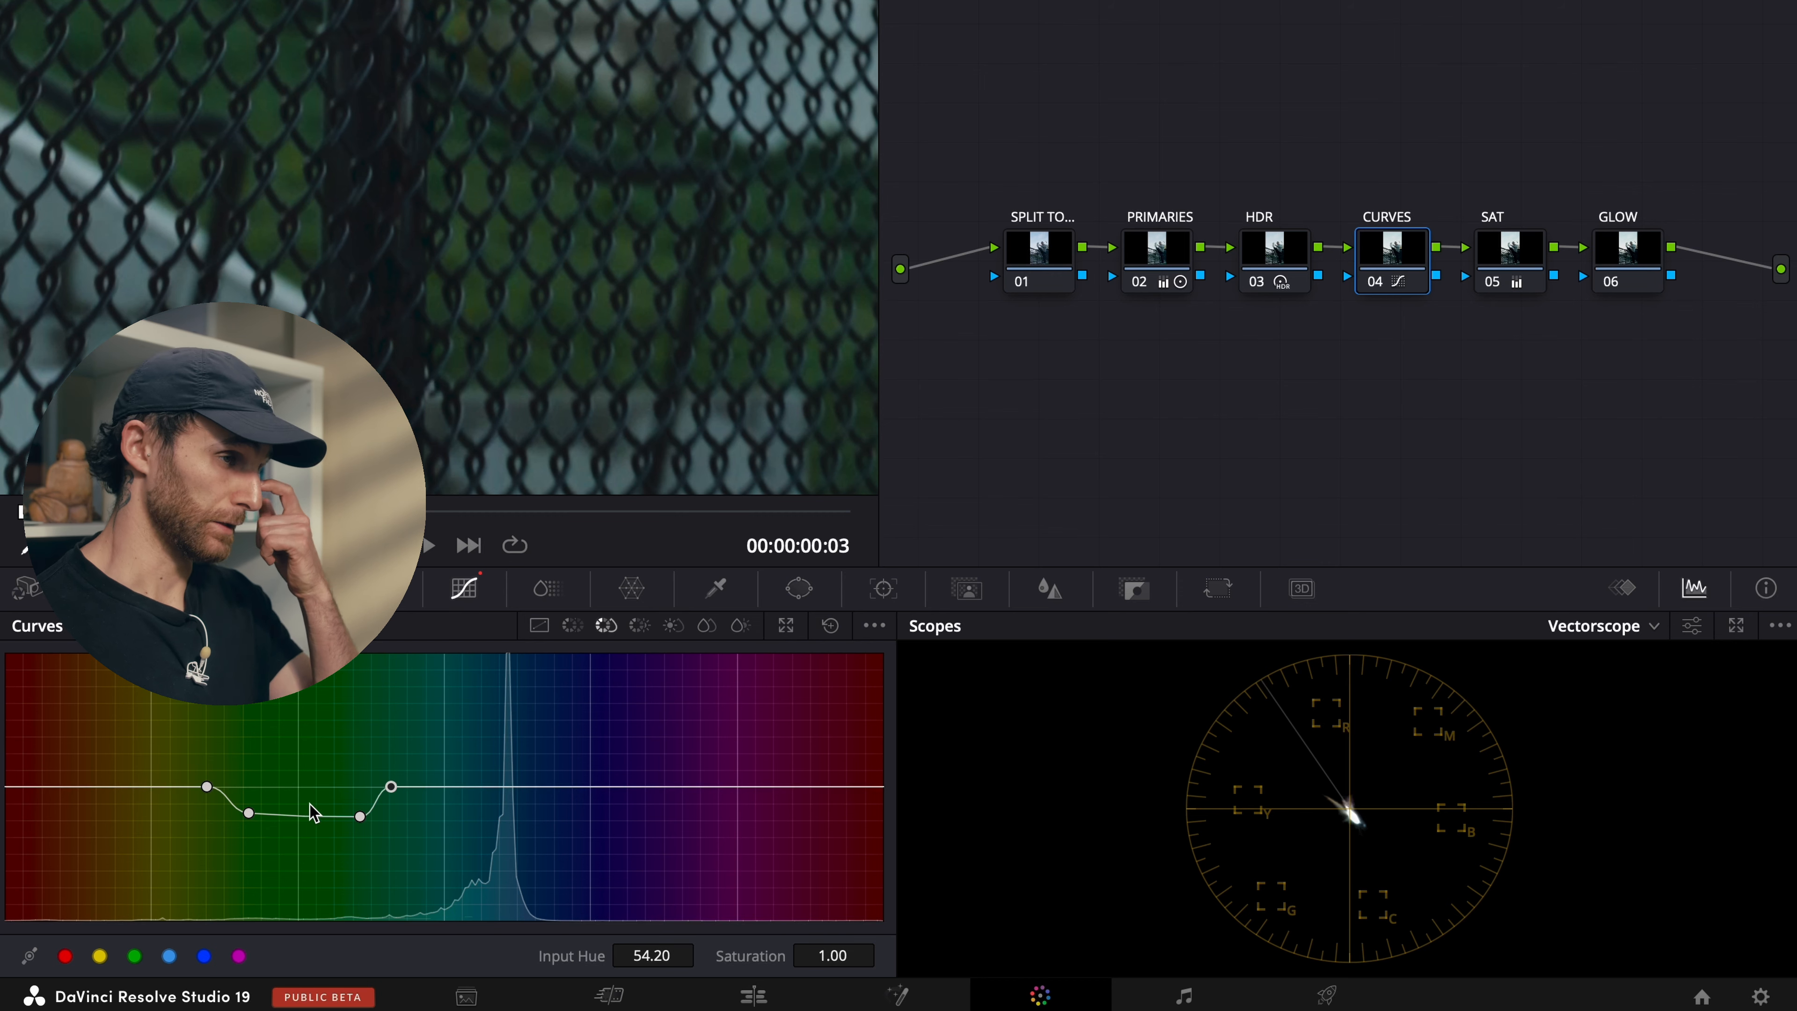
Step: Examine the desaturated greens behind the fence and the rest of the frame at several magnifications
scroll(442, 142, down, 10)
drag(456, 78, 498, 116)
scroll(550, 337, up, 8)
scroll(550, 337, down, 8)
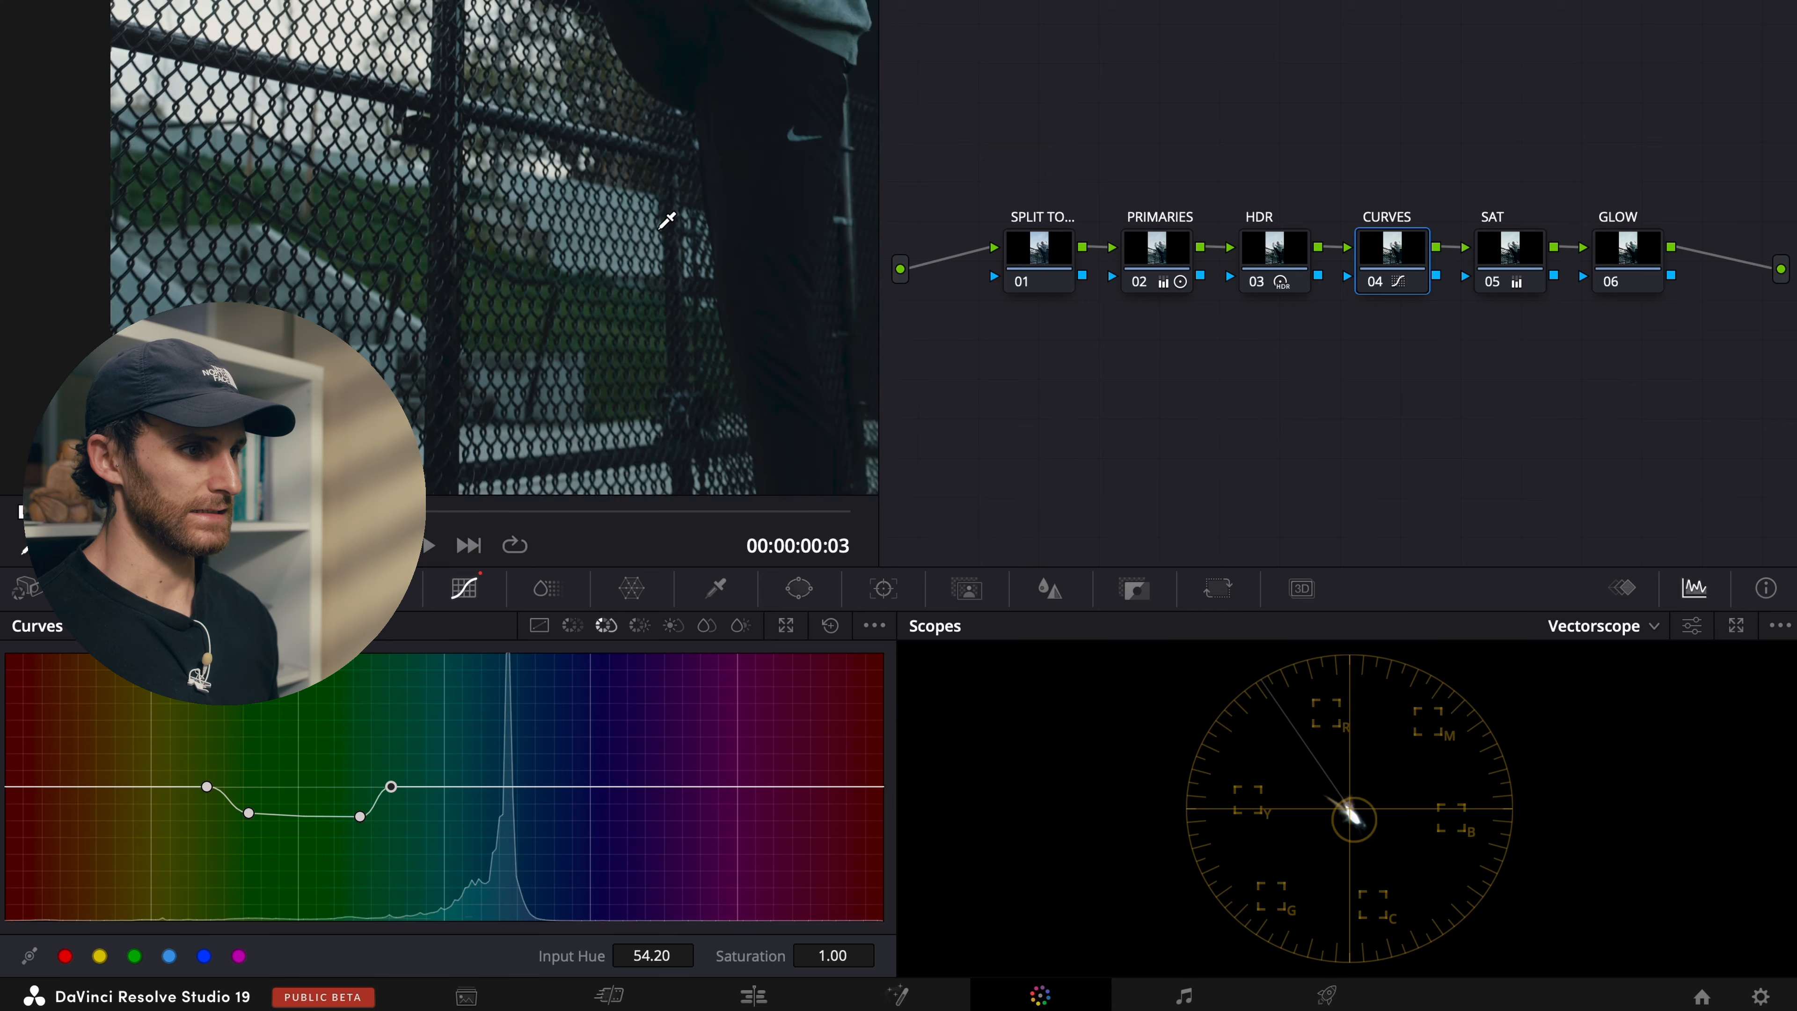
scroll(672, 176, down, 3)
drag(672, 175, 501, 340)
scroll(523, 439, up, 8)
scroll(501, 340, down, 6)
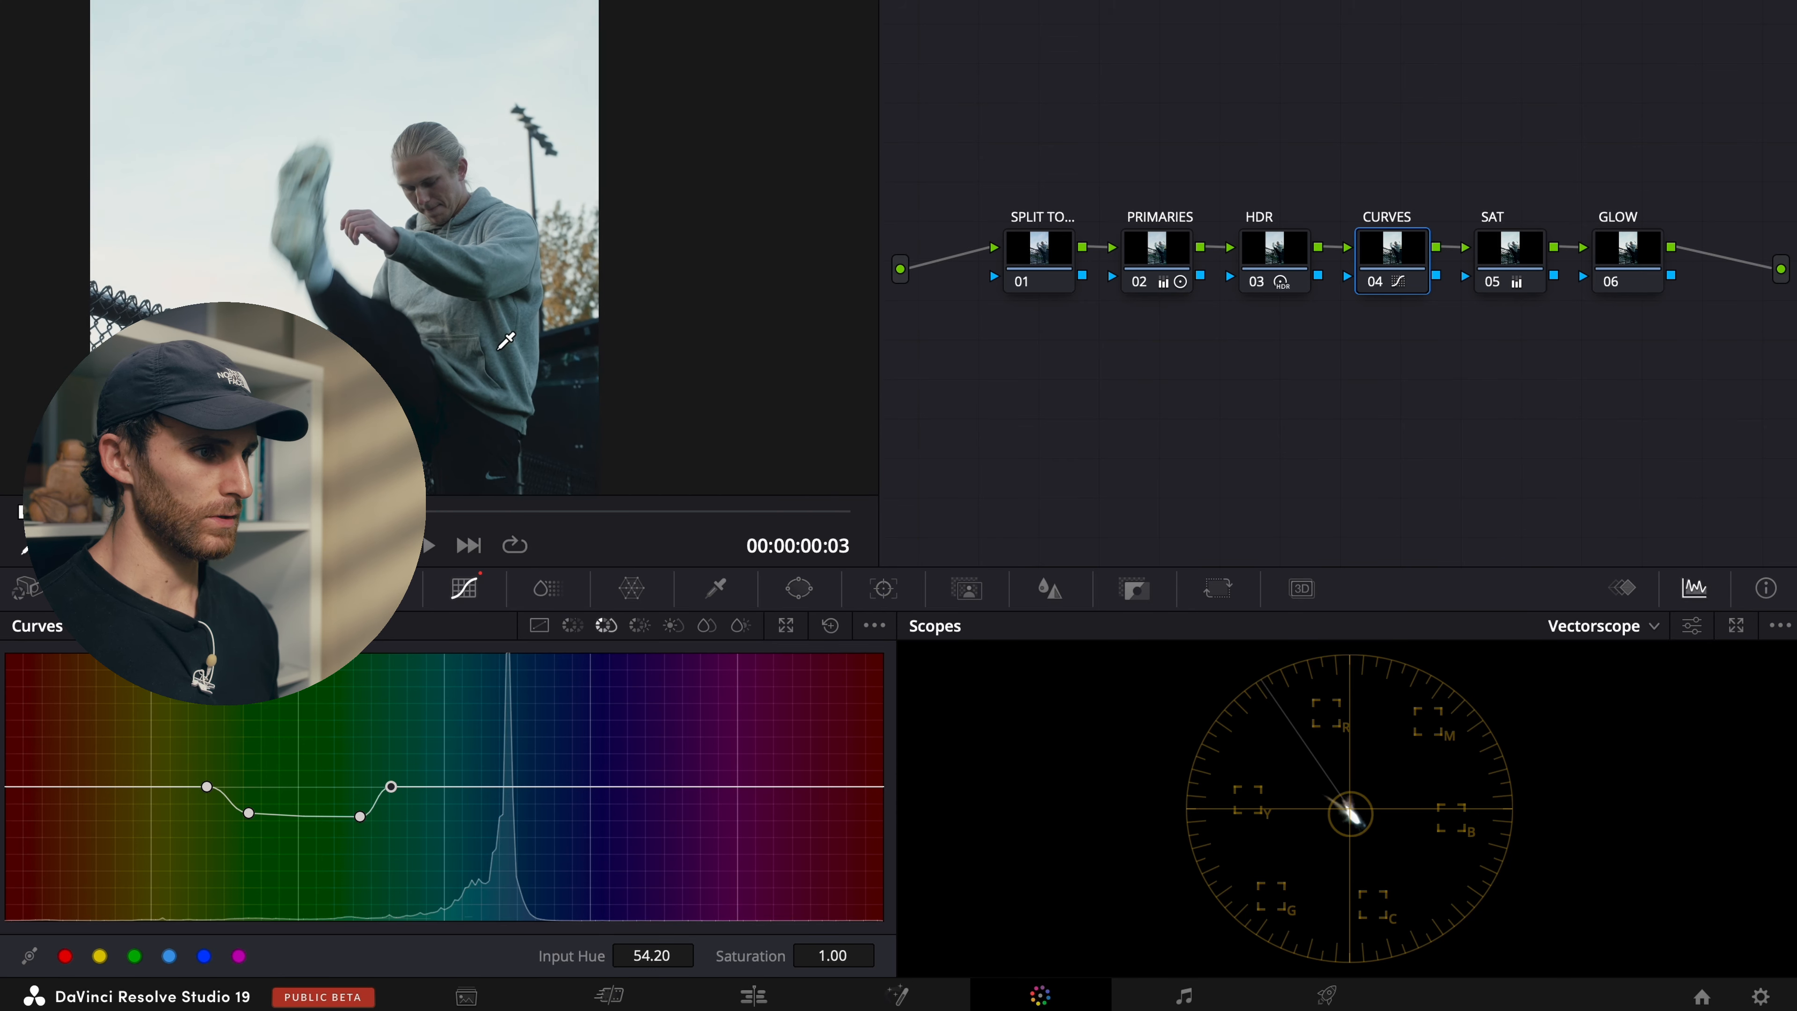
drag(328, 406, 428, 283)
scroll(429, 290, up, 6)
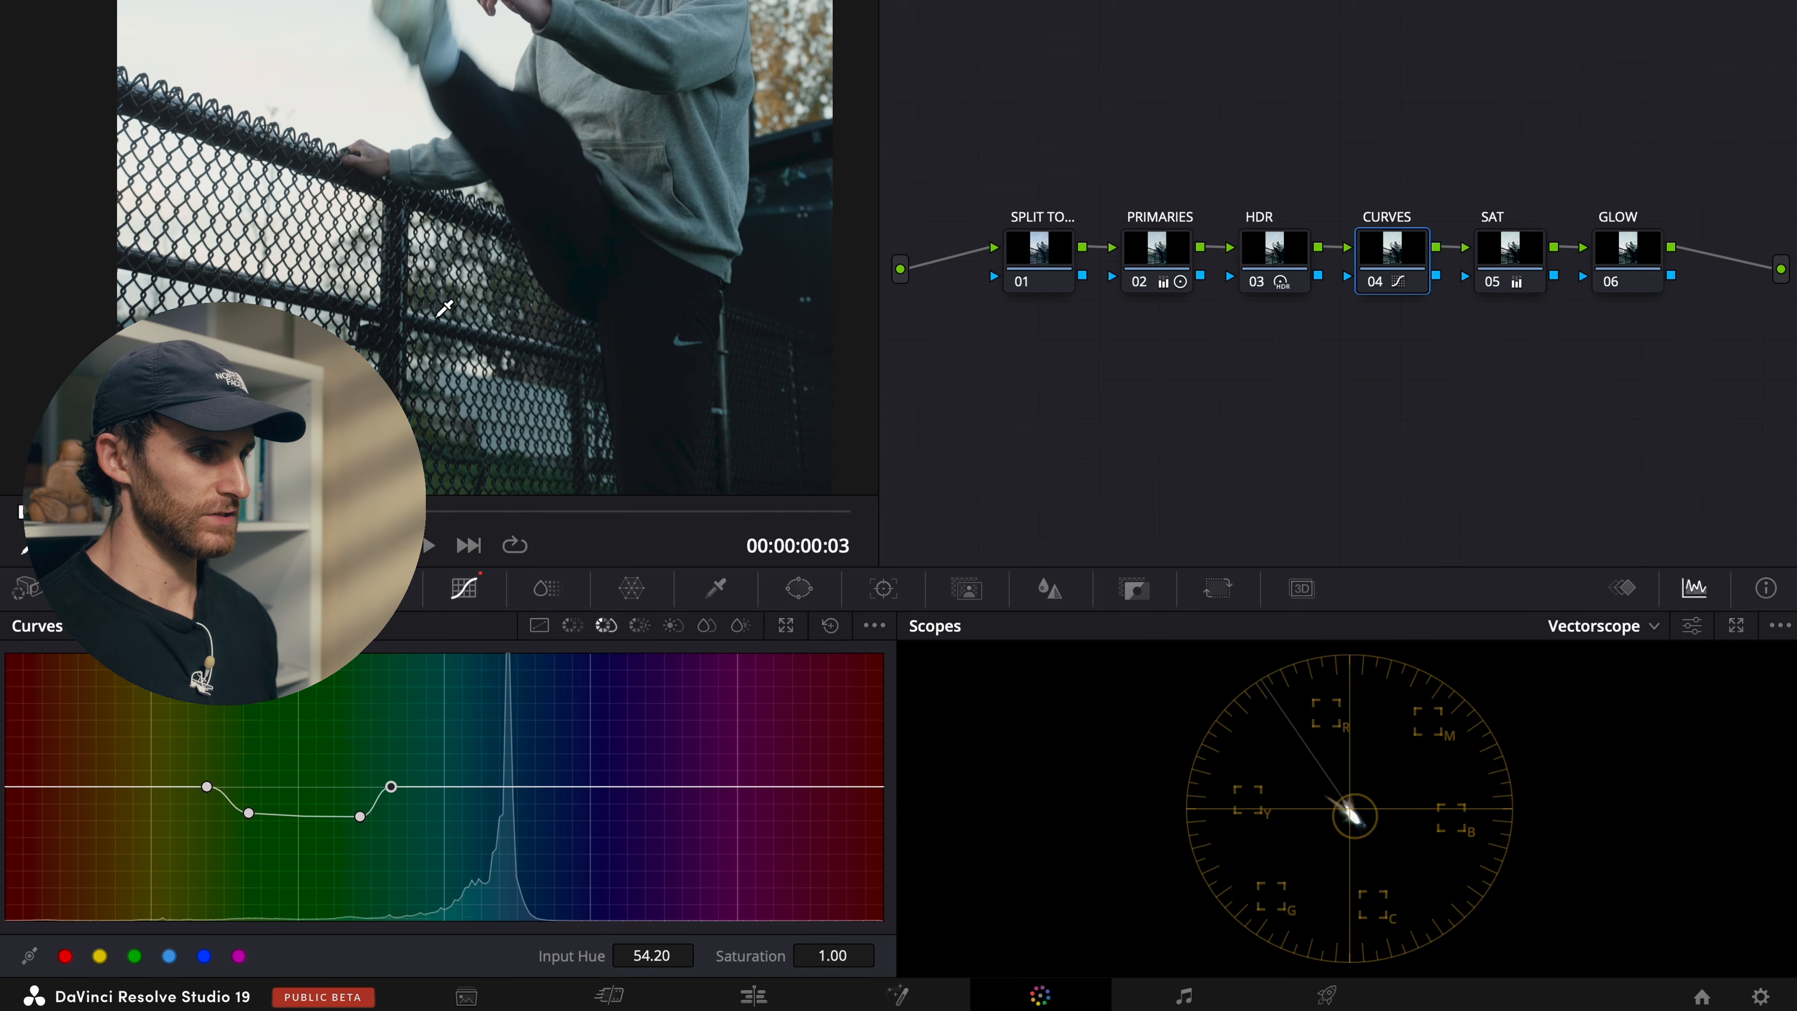
drag(440, 384, 449, 275)
Step: Sample the grass for the Hue vs Lum curve, darken the greens to a lum gain of 0.68, and widen the range toward yellow
click(639, 625)
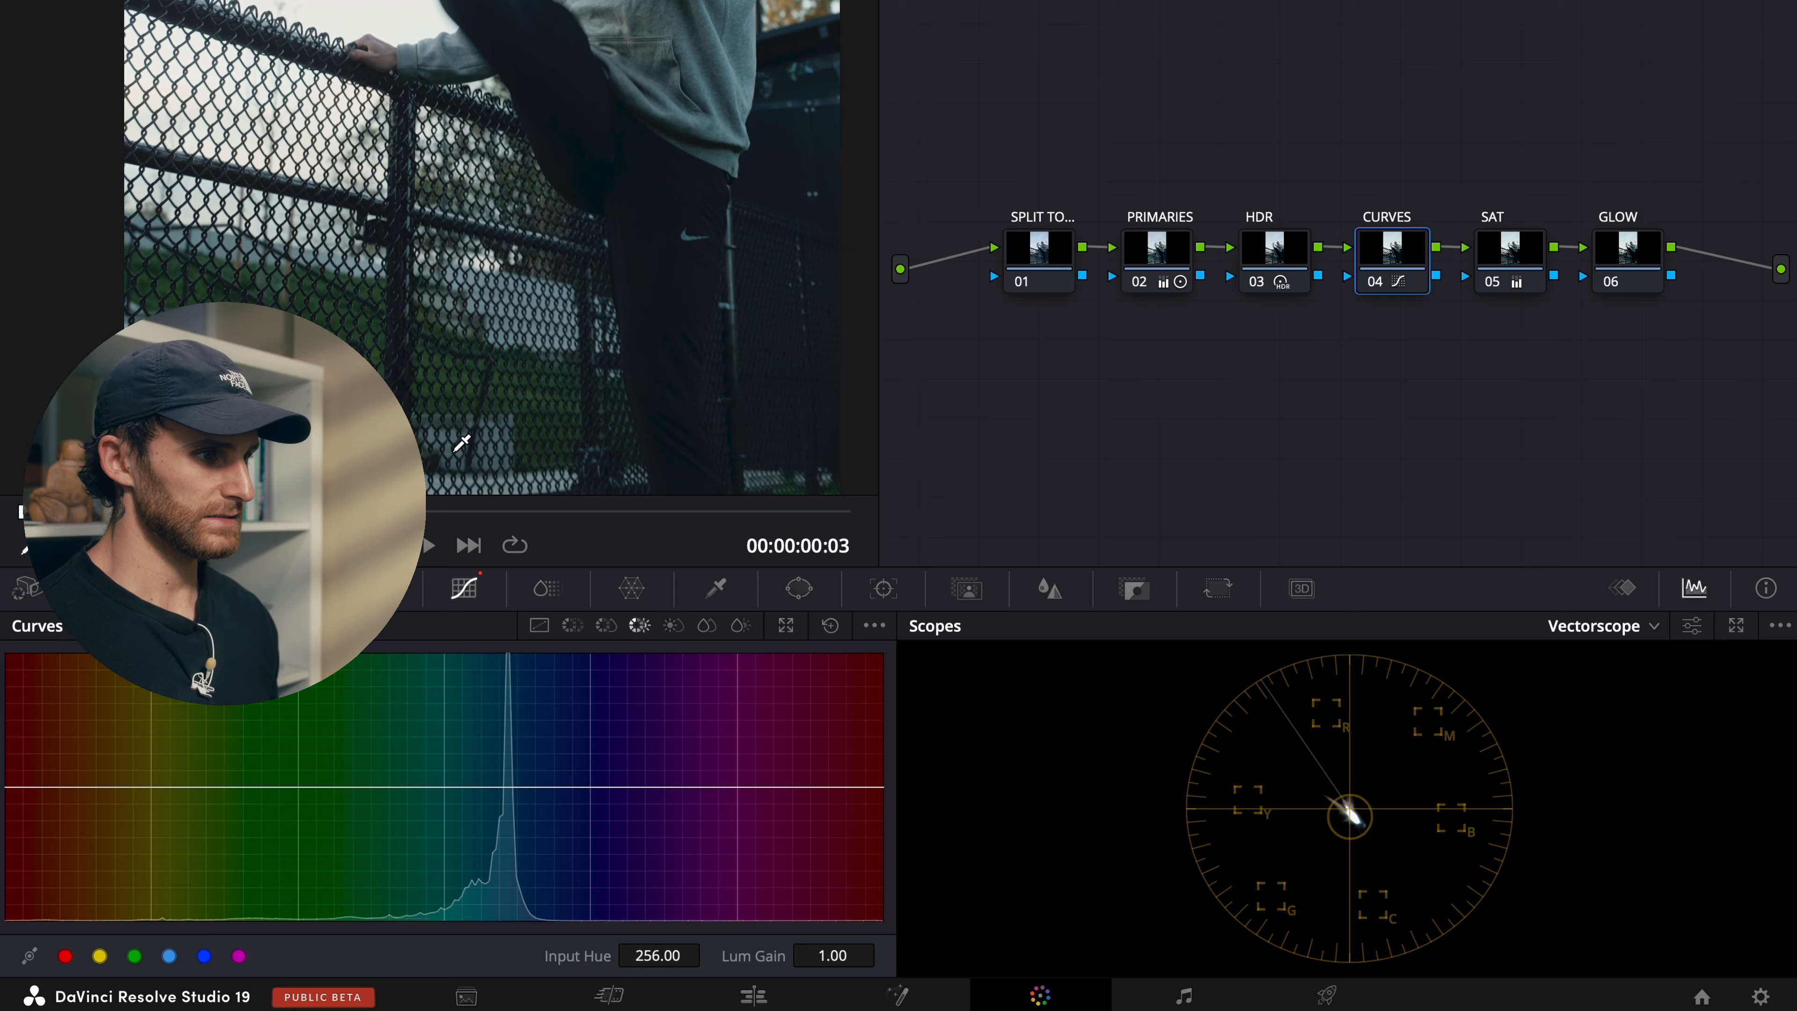
drag(466, 435, 328, 105)
click(637, 282)
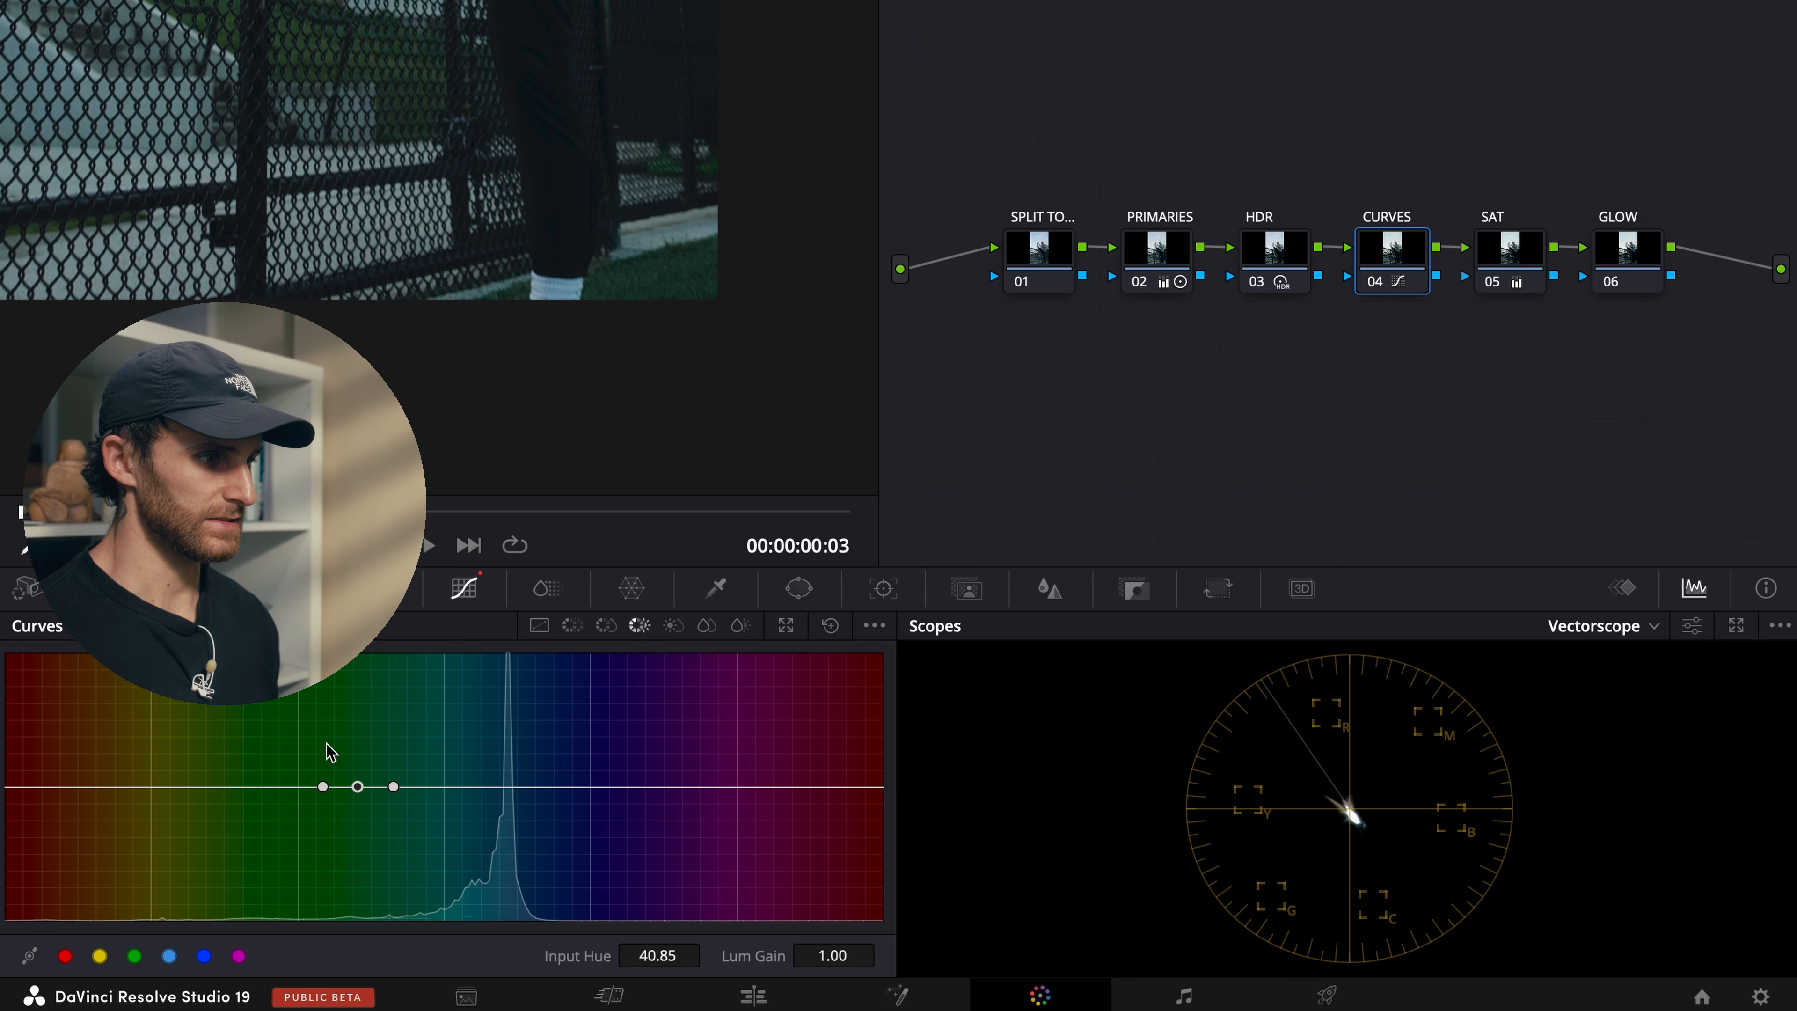
click(232, 787)
click(150, 786)
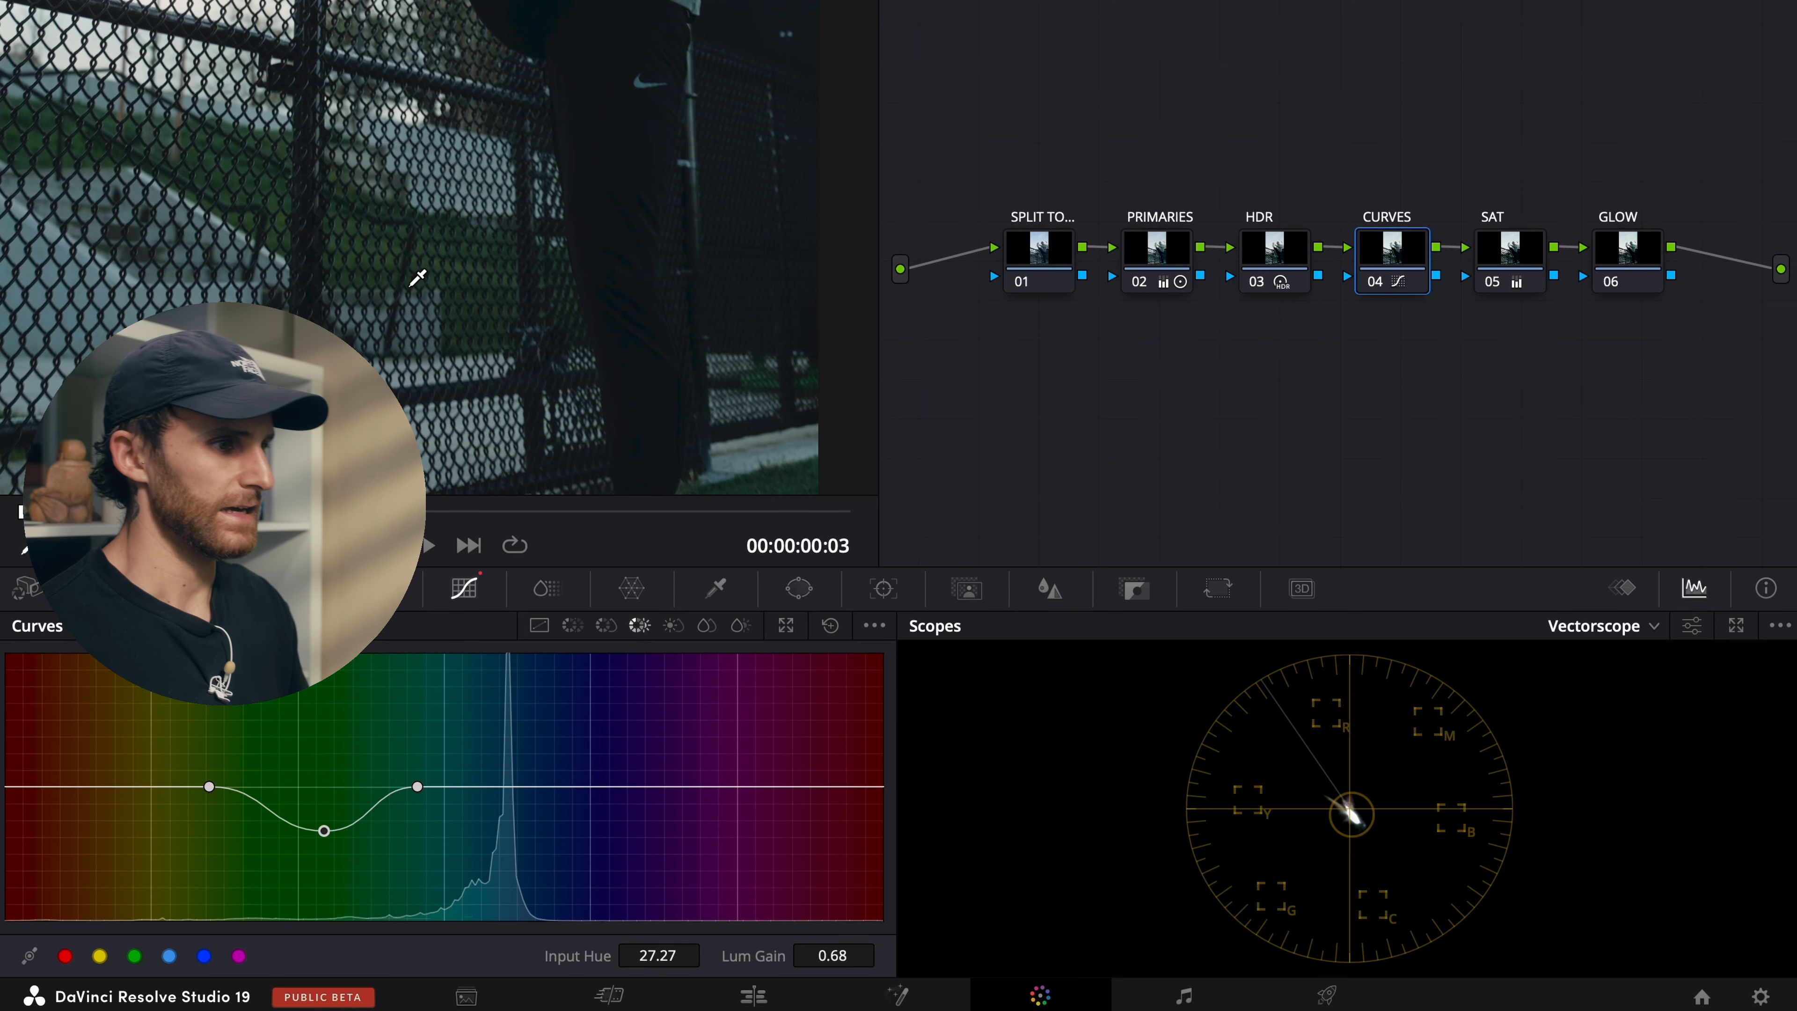
Step: Compare the image with the Curves node disabled and enabled, checking the greens behind the fence
key(ctrl+d)
key(ctrl+d)
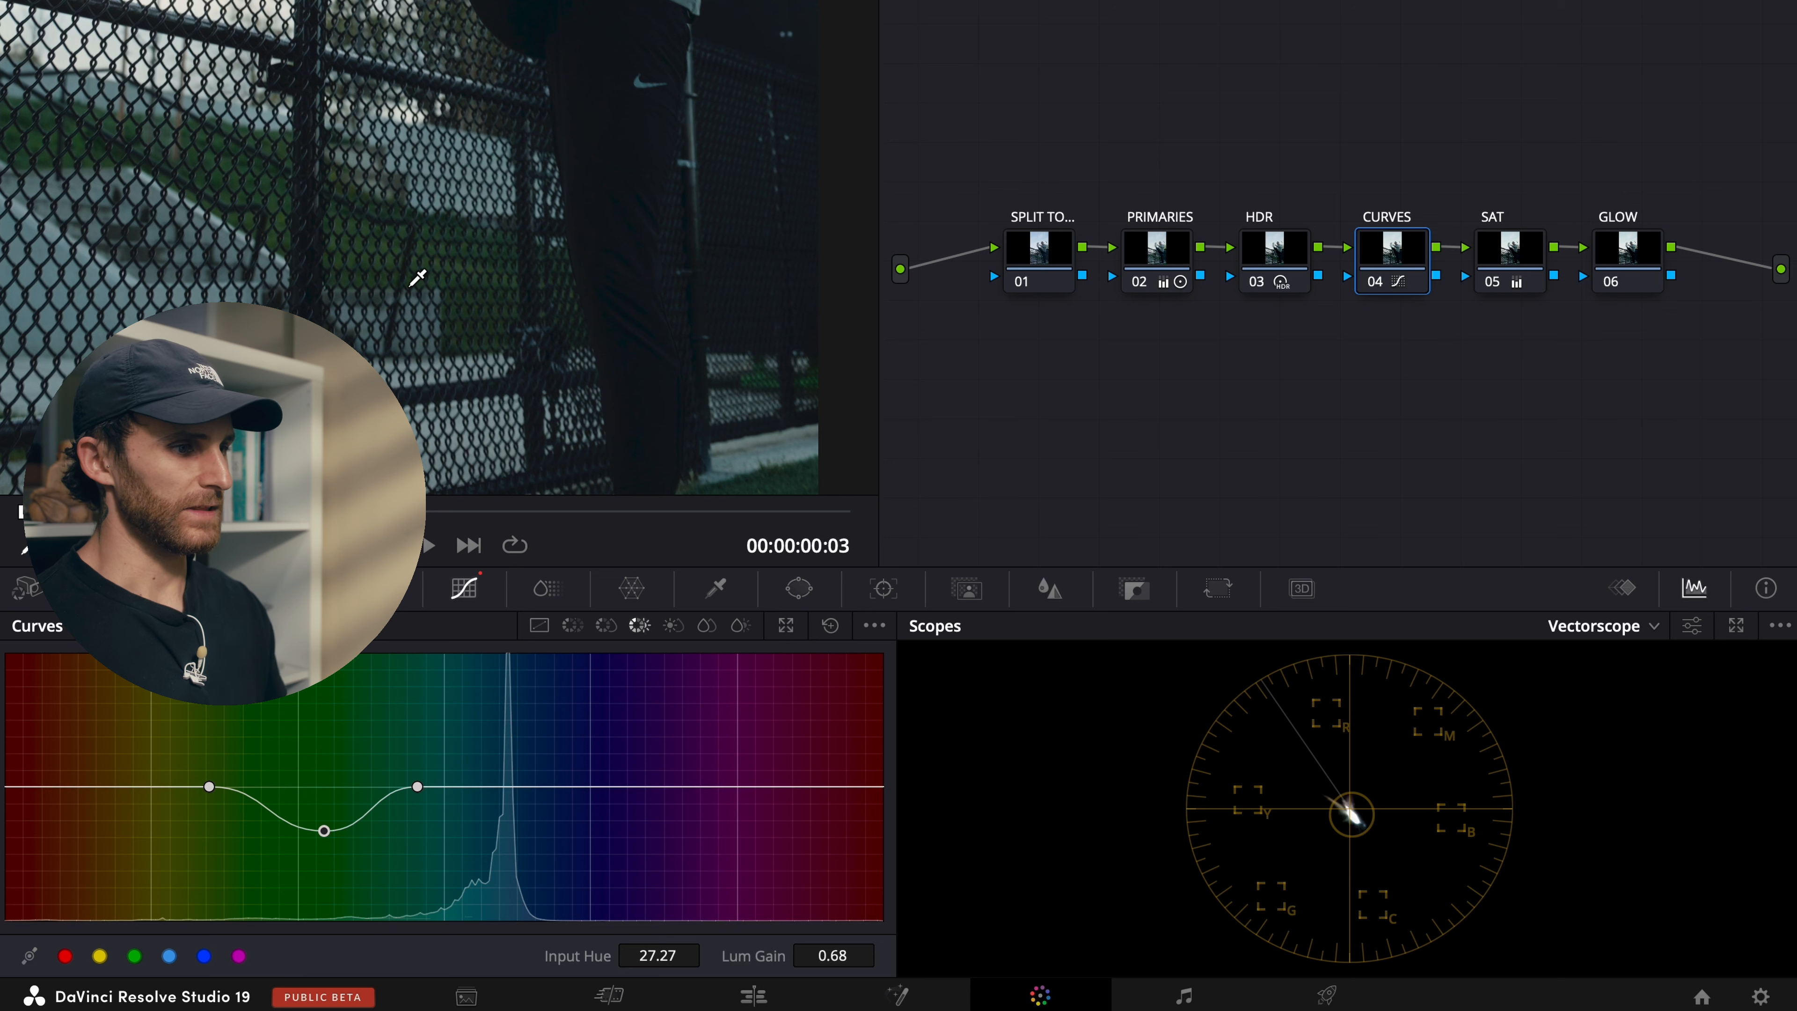
scroll(471, 232, down, 3)
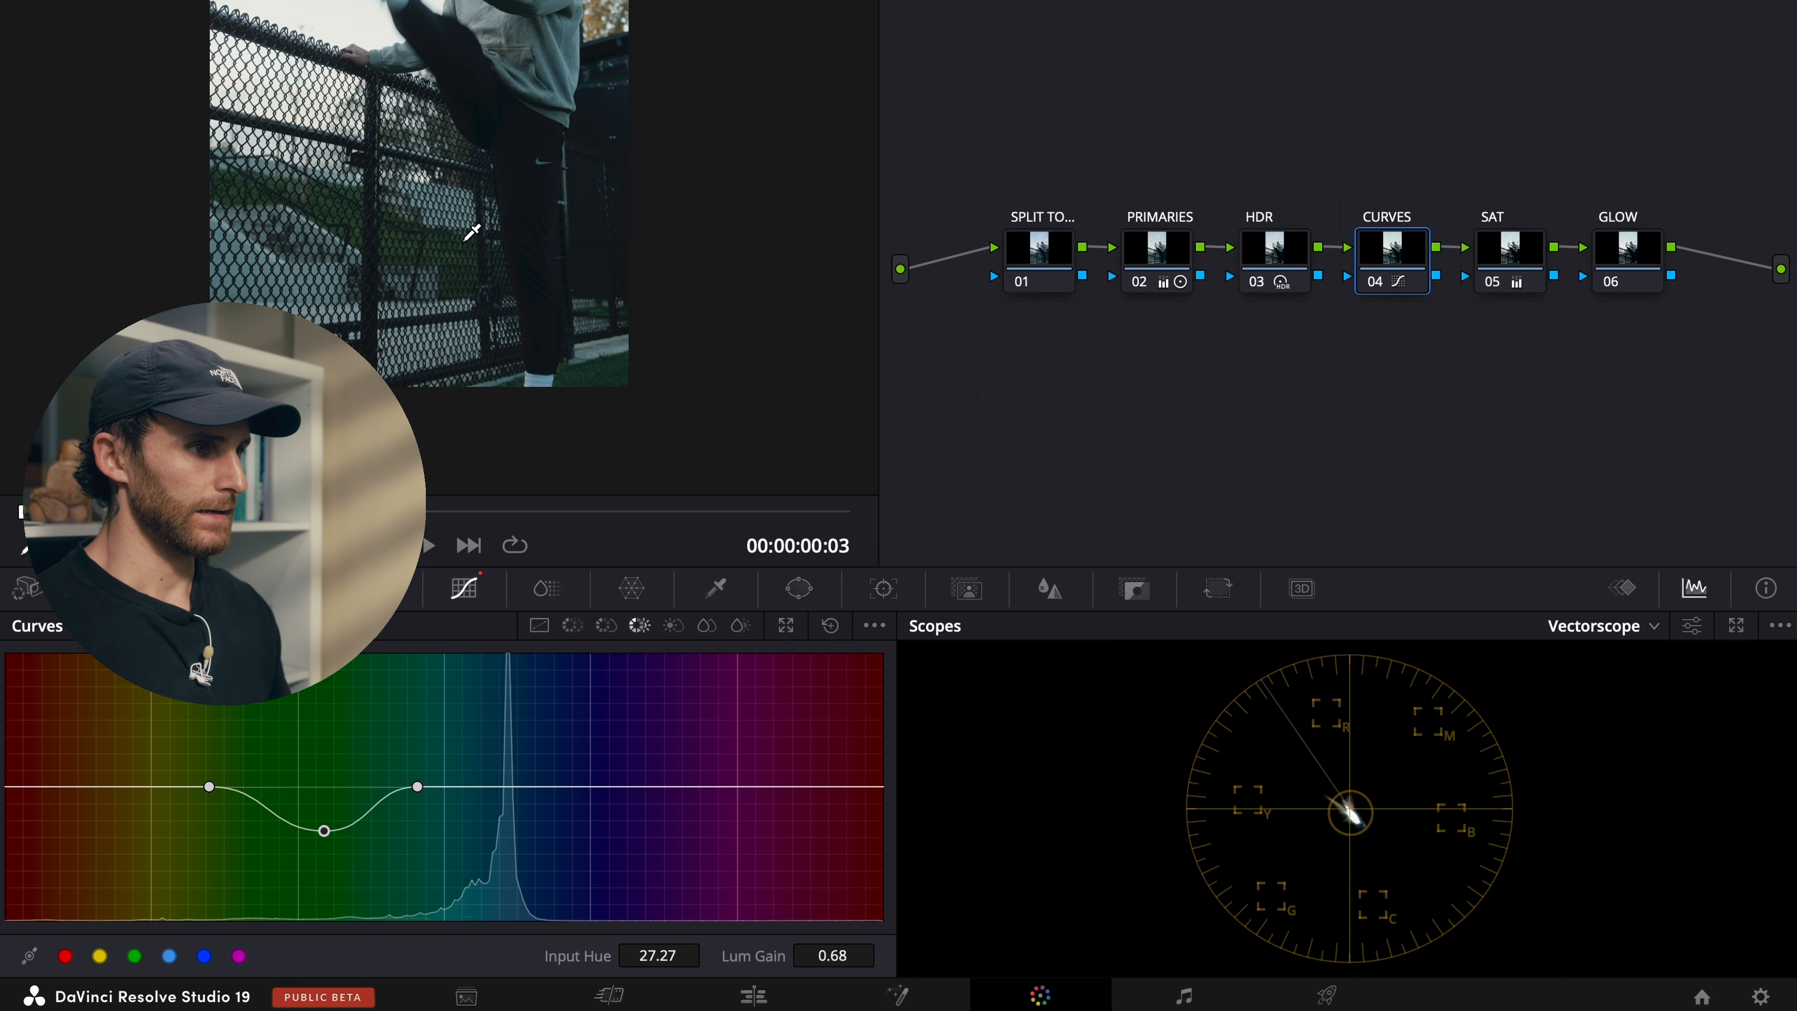
scroll(471, 231, down, 2)
Step: Sample the orange tree foliage for the Hue vs Sat curve, raise its saturation slightly, and sample the man's skin tone
scroll(534, 360, up, 5)
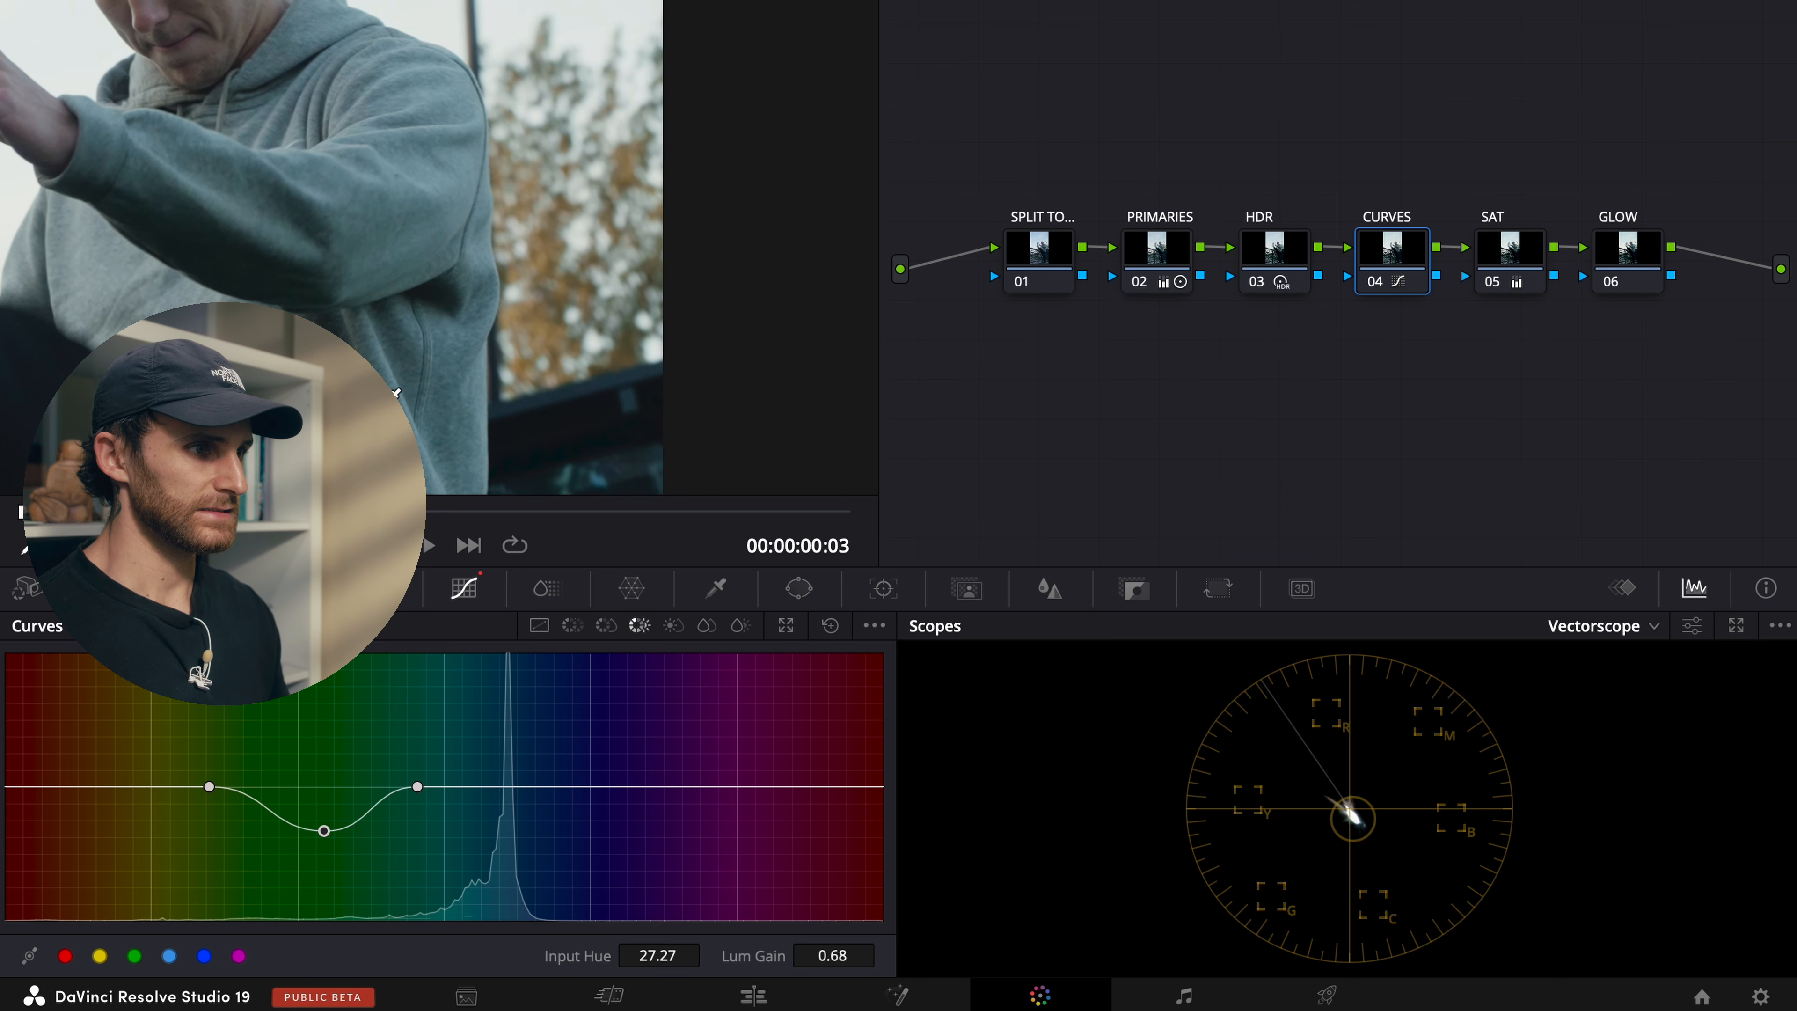
scroll(441, 352, down, 4)
scroll(543, 280, up, 4)
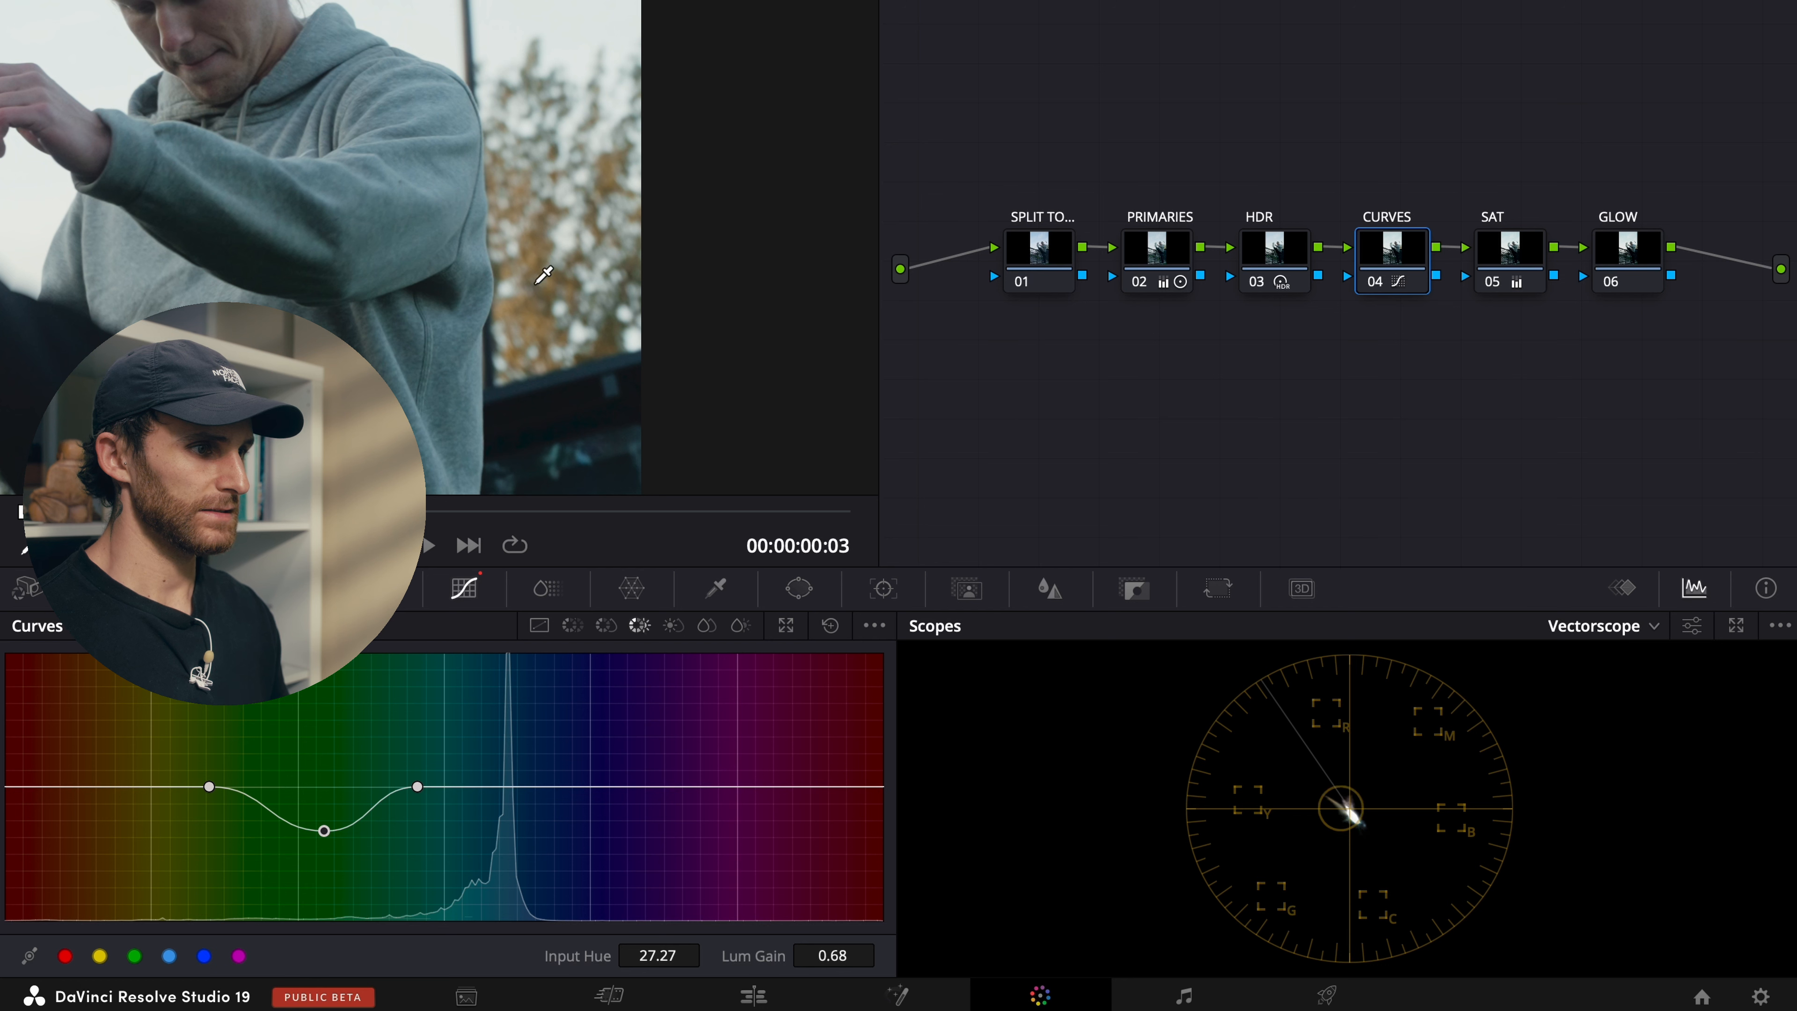
click(606, 625)
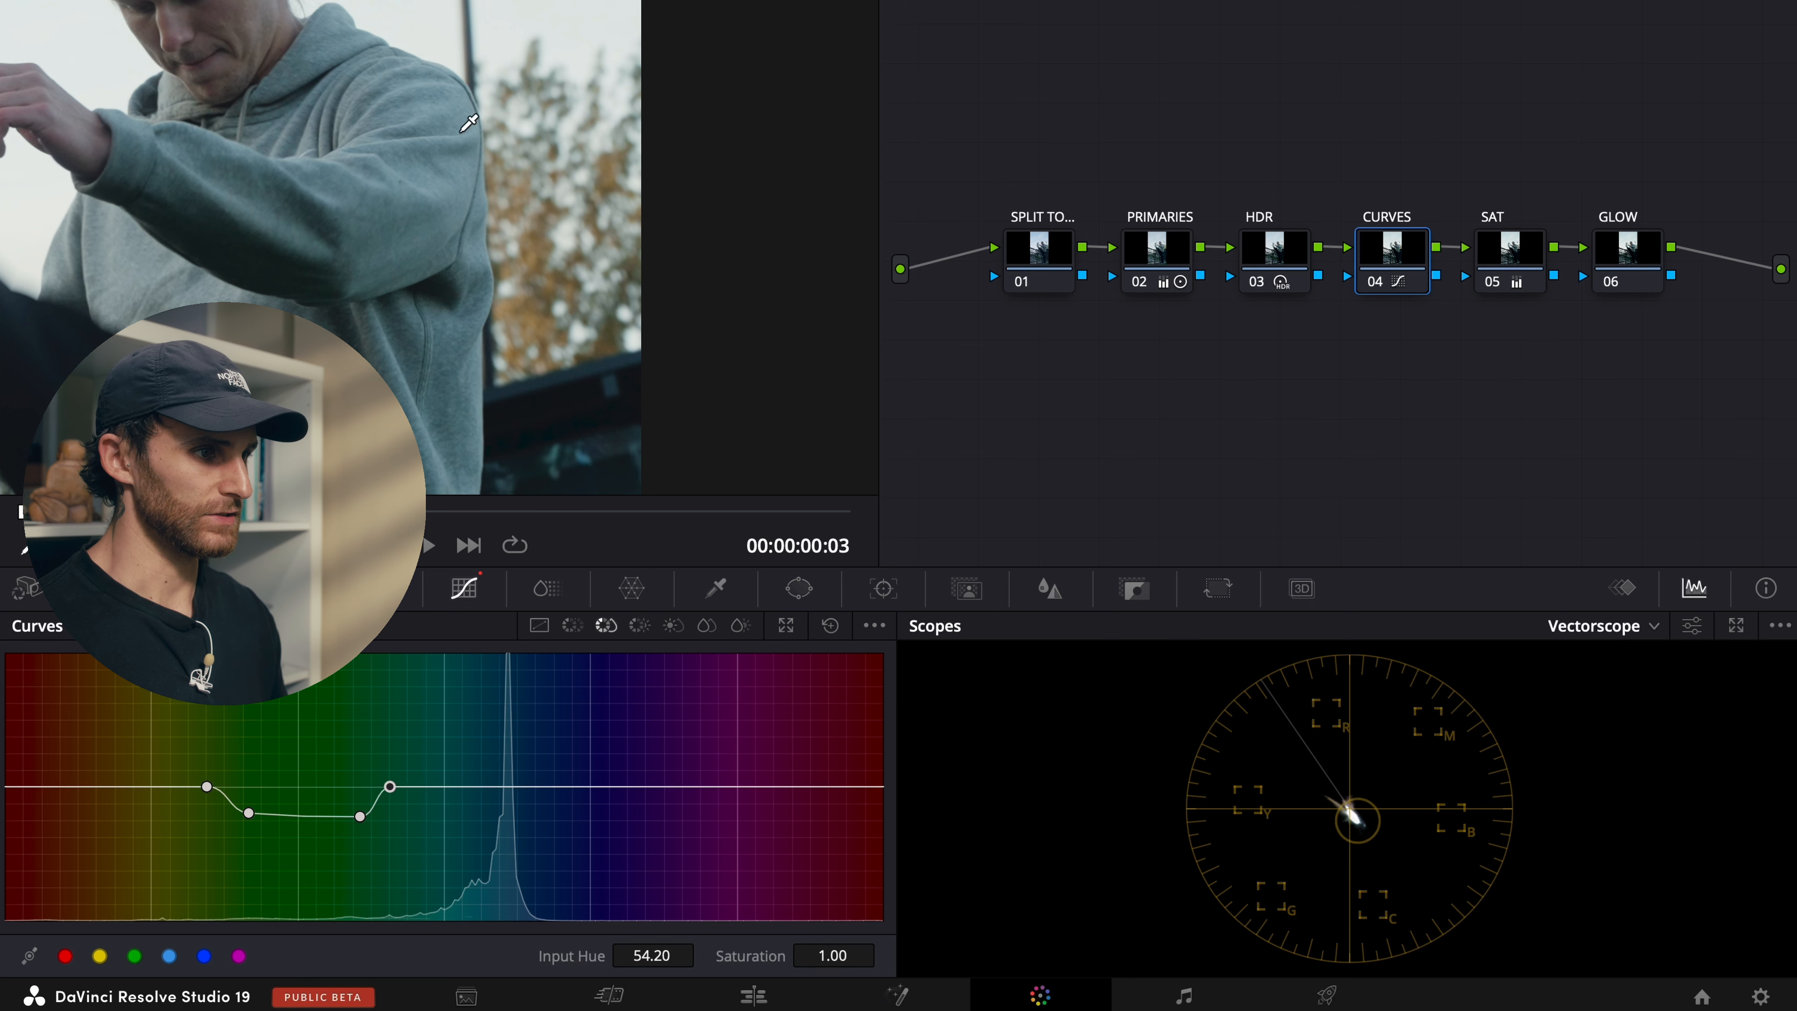
click(531, 255)
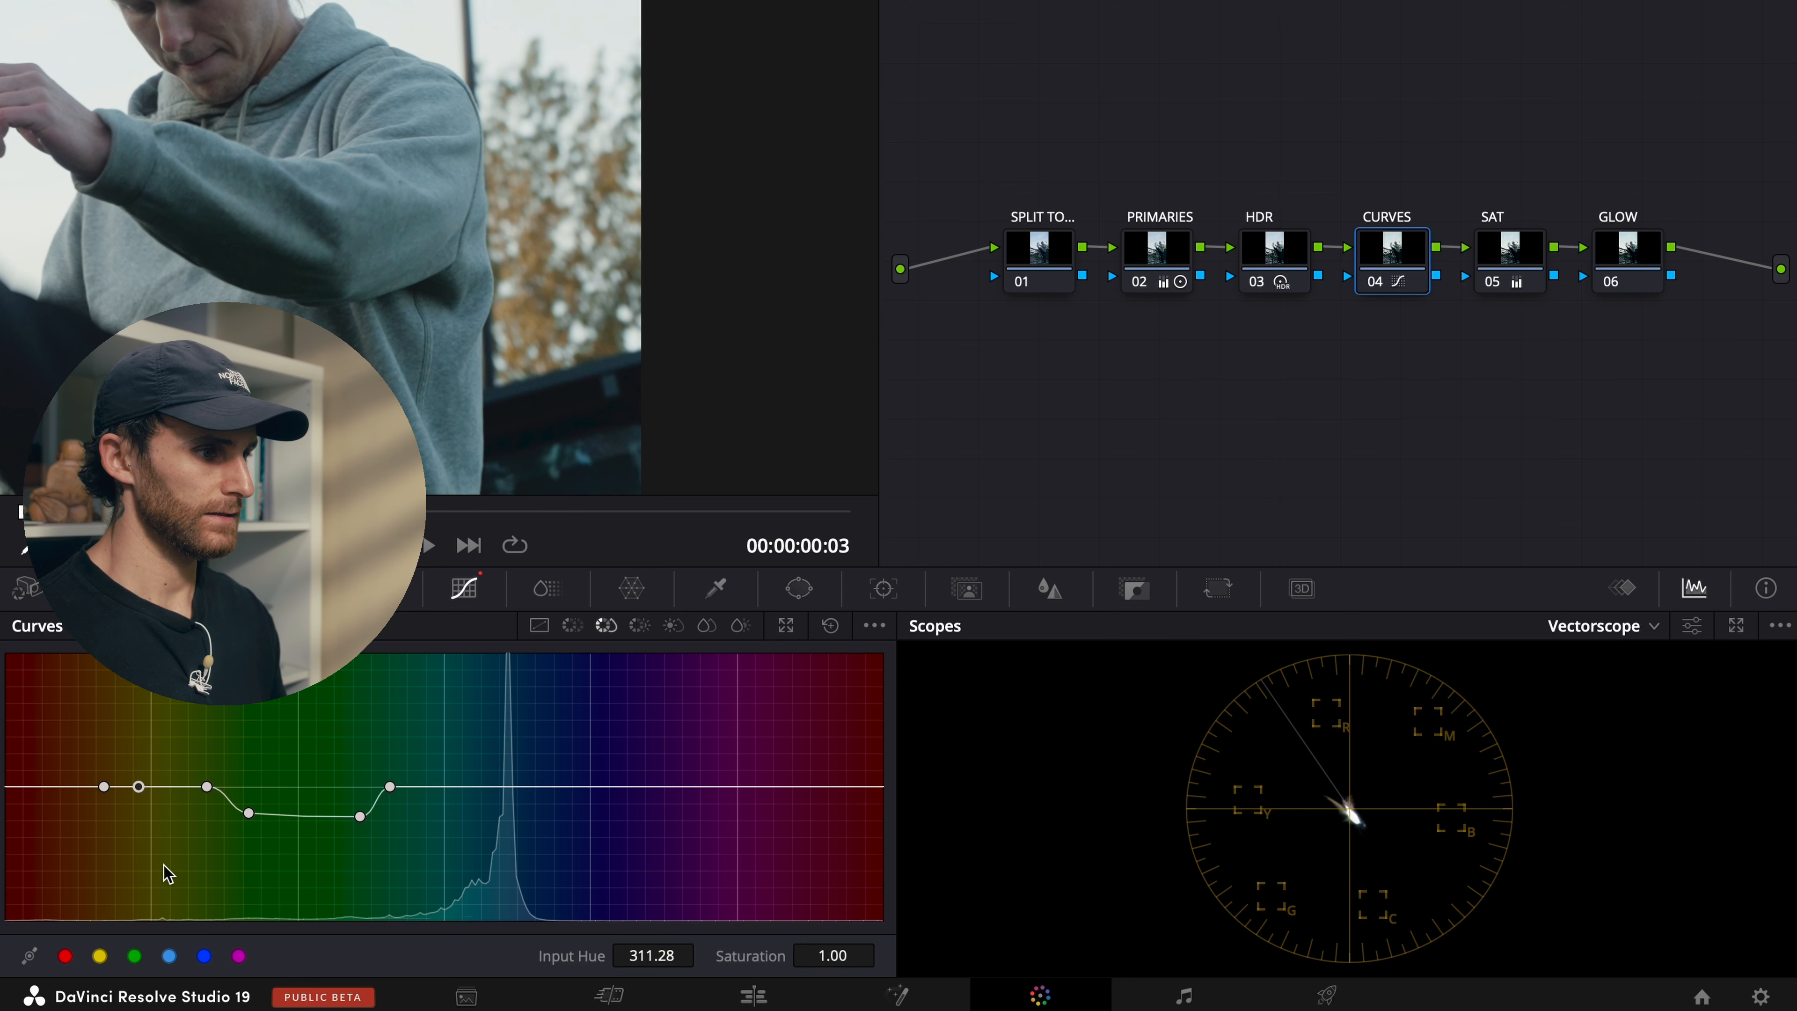
drag(140, 787, 146, 774)
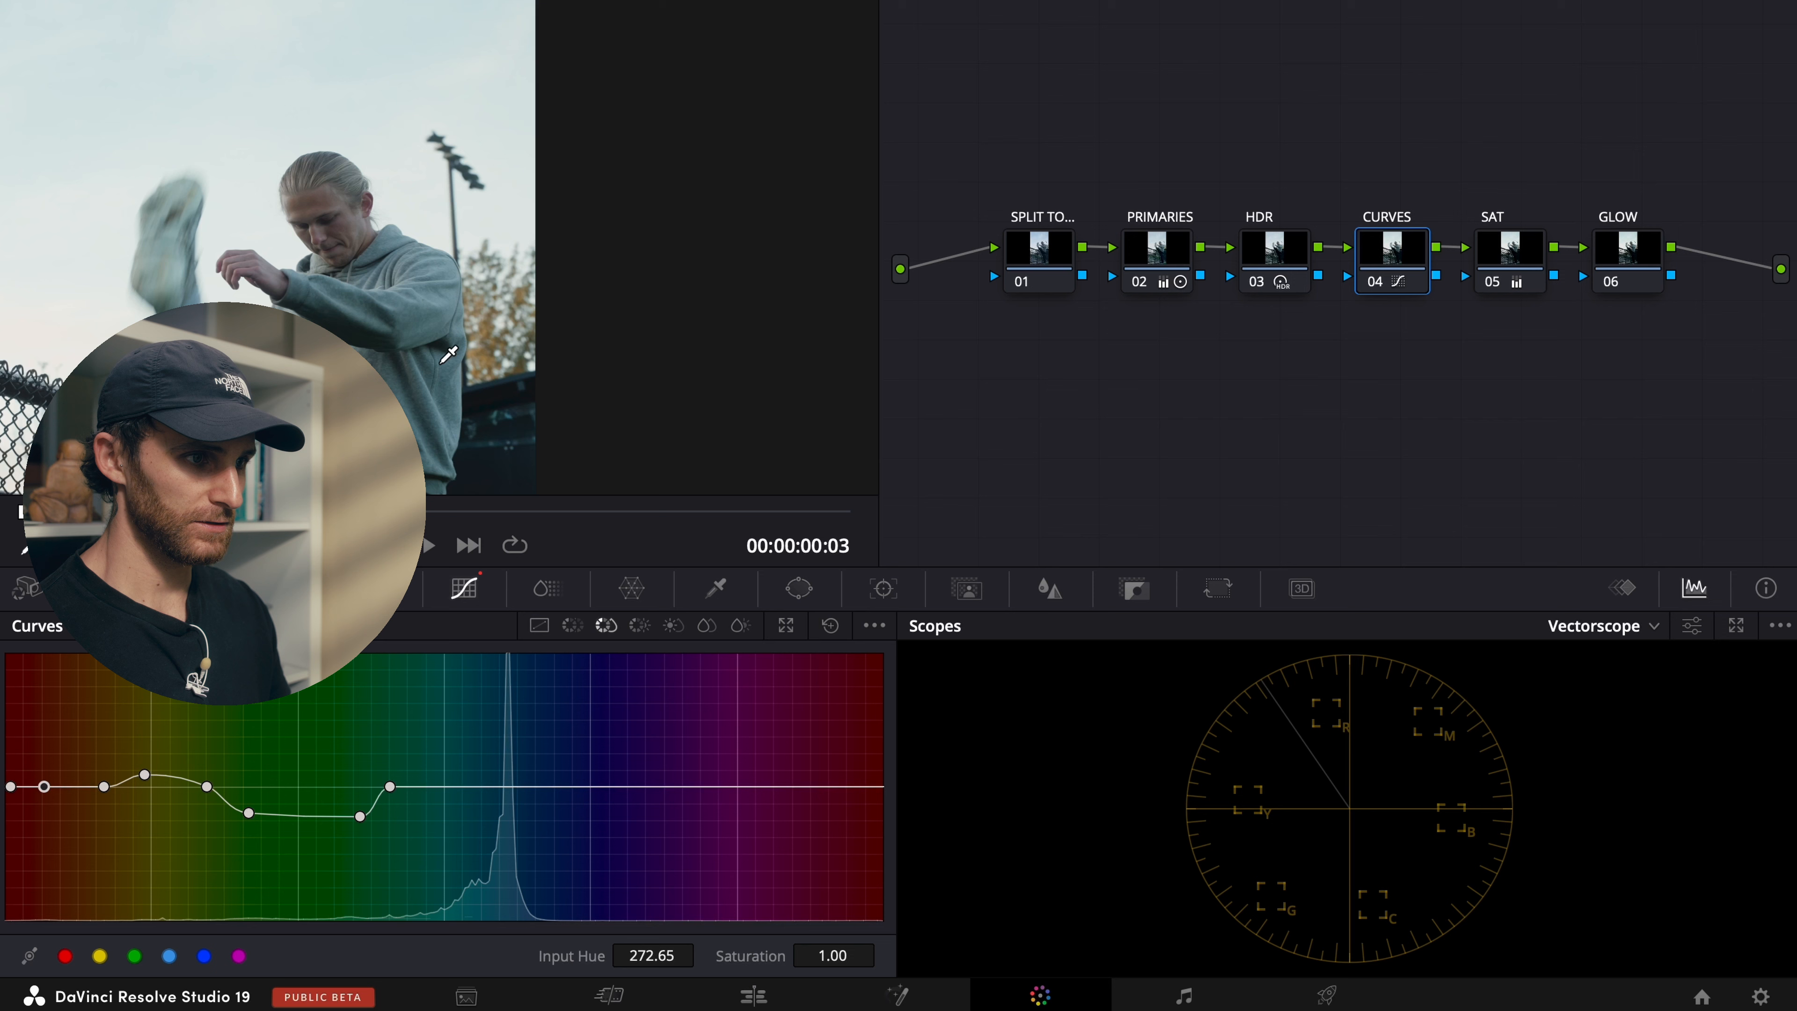
scroll(448, 354, up, 3)
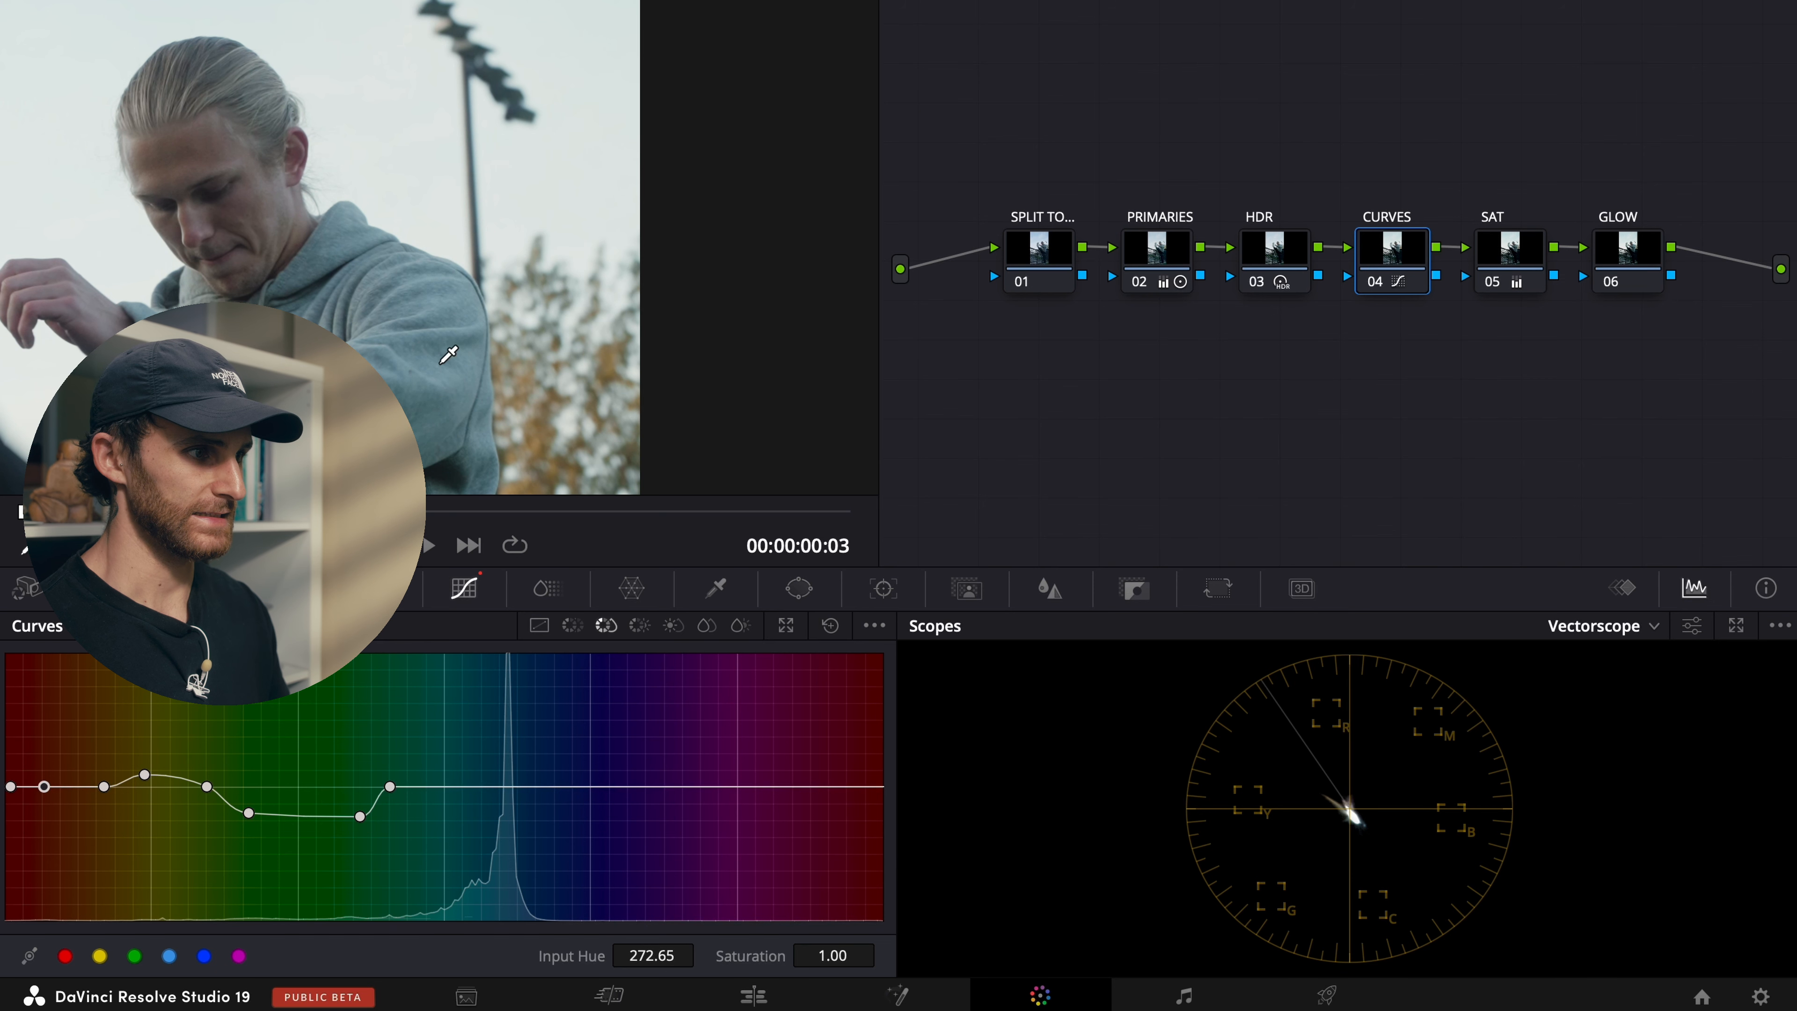
Step: On the Sat node, lower the primaries Gamma to -0.02 and raise the Gain slightly
scroll(447, 354, down, 3)
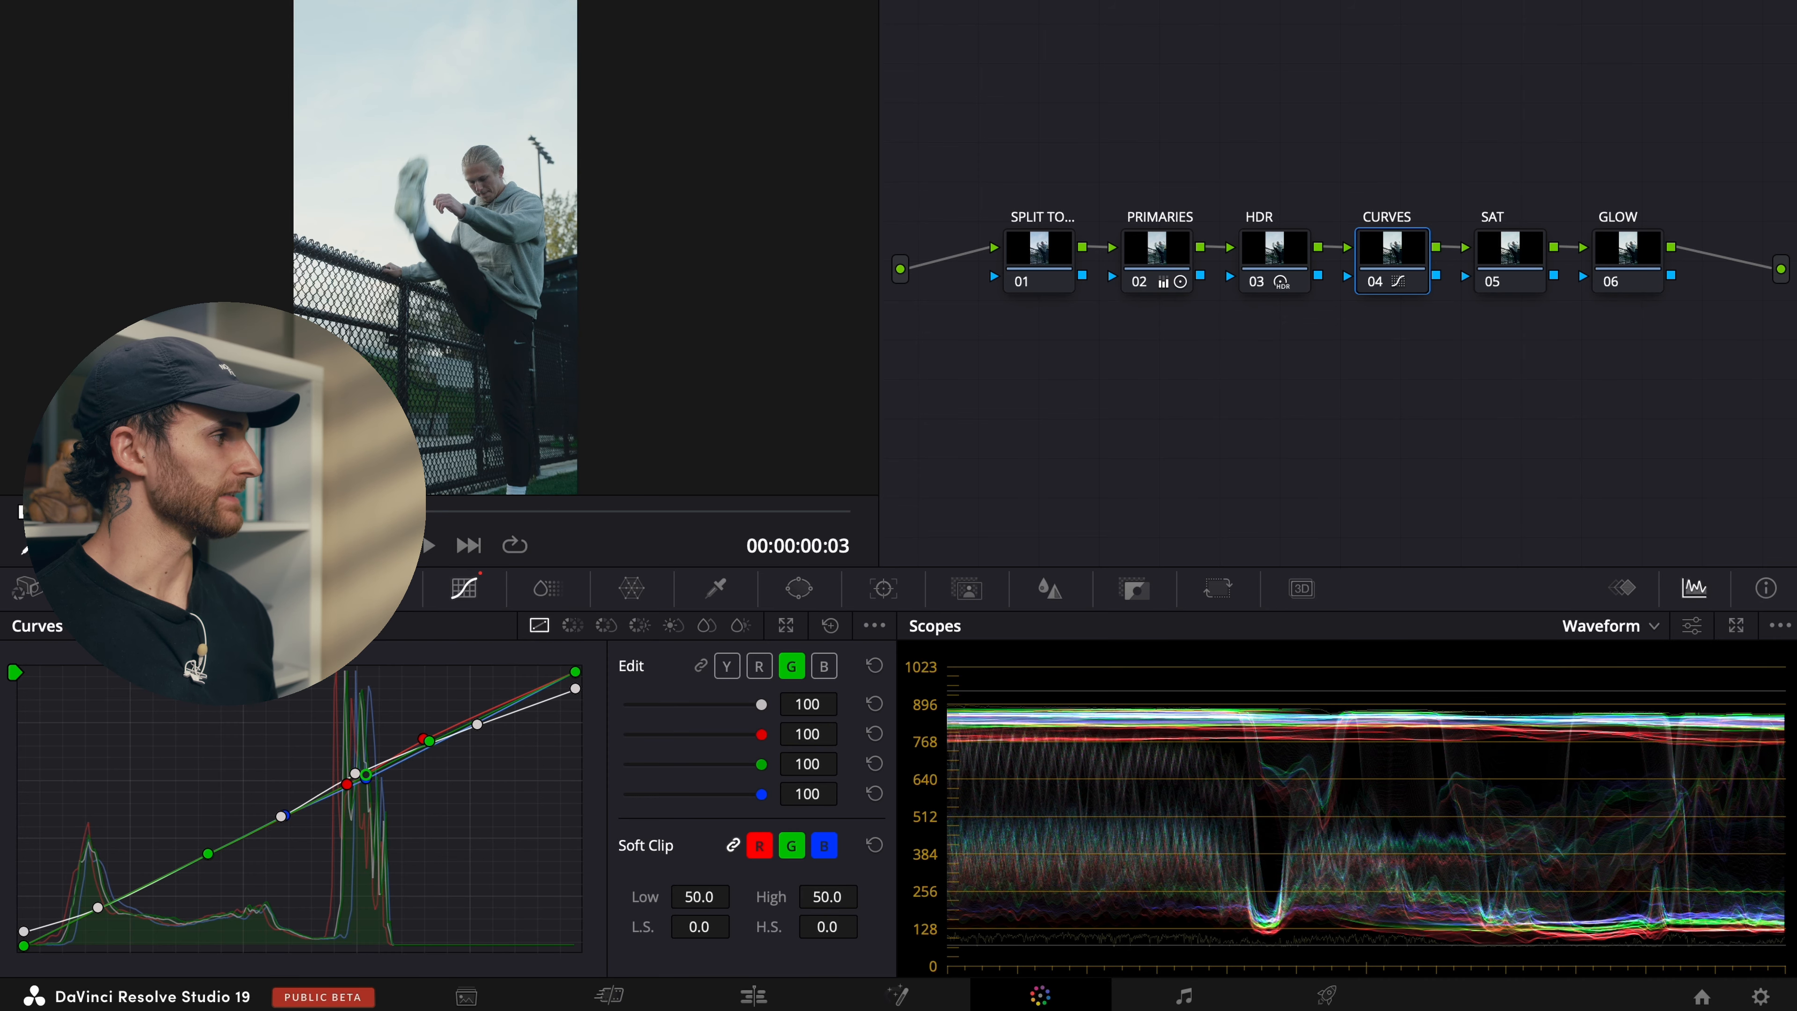
click(1530, 256)
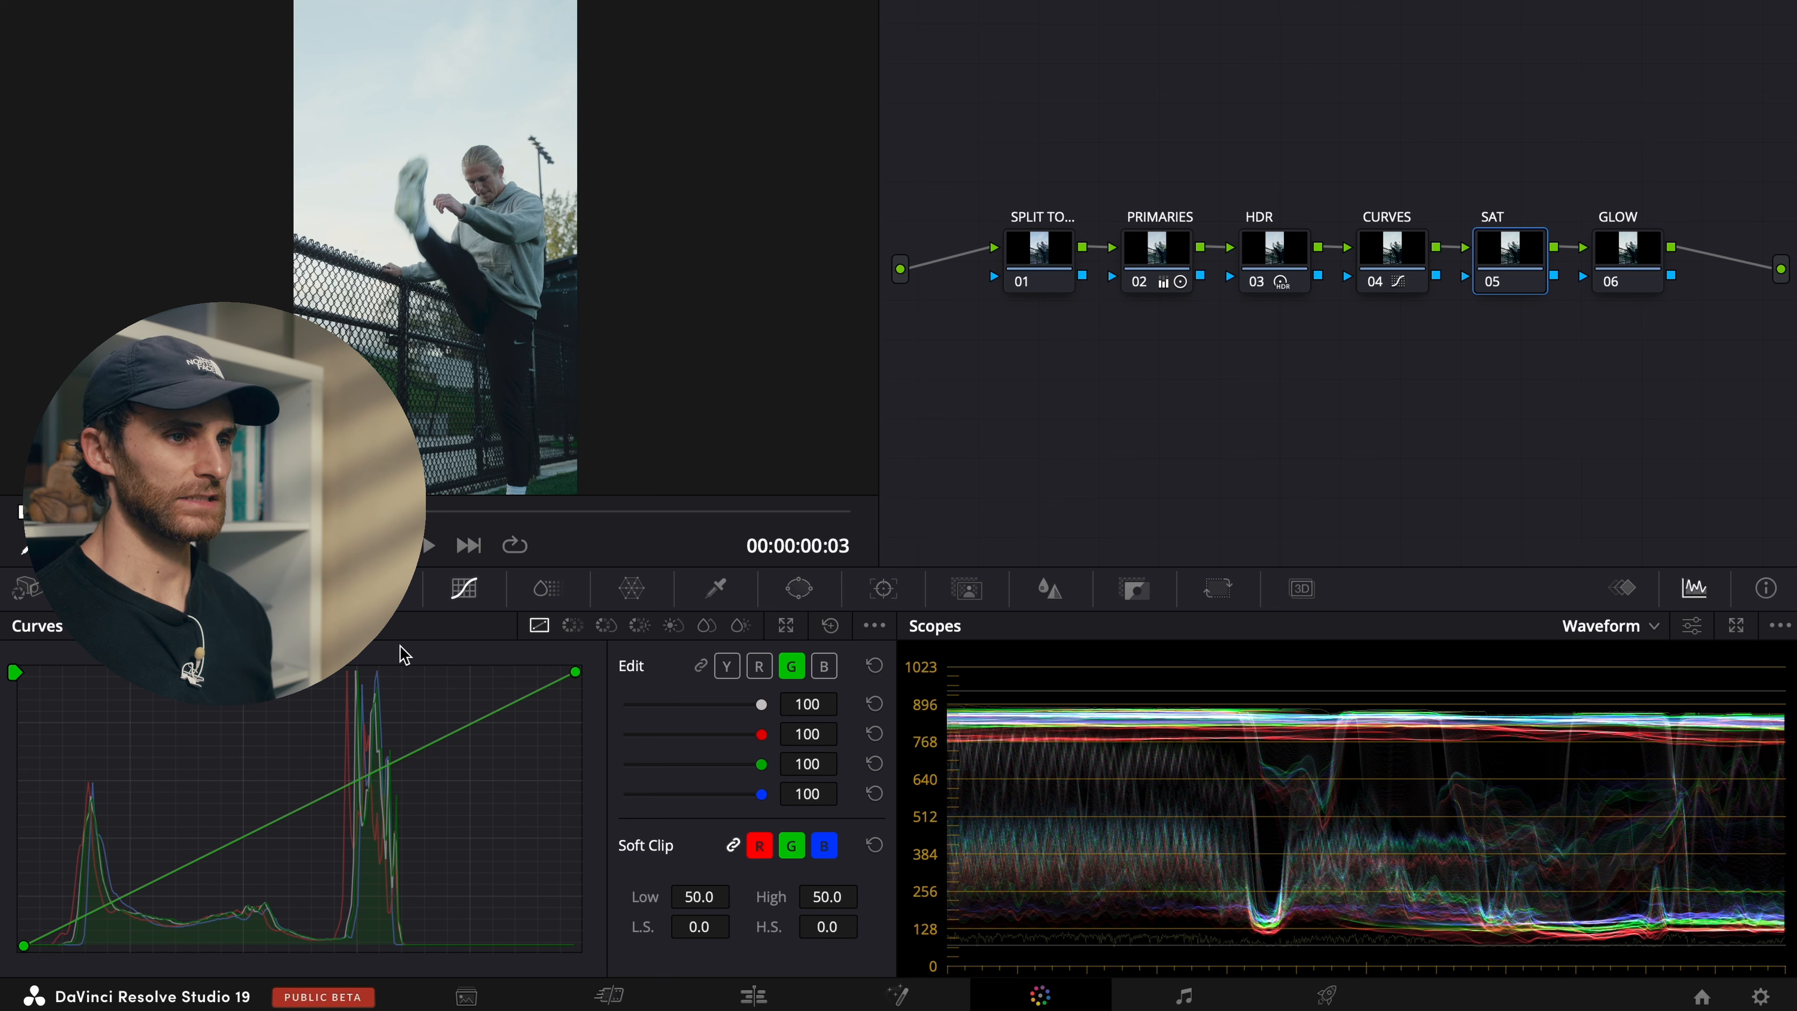
click(170, 588)
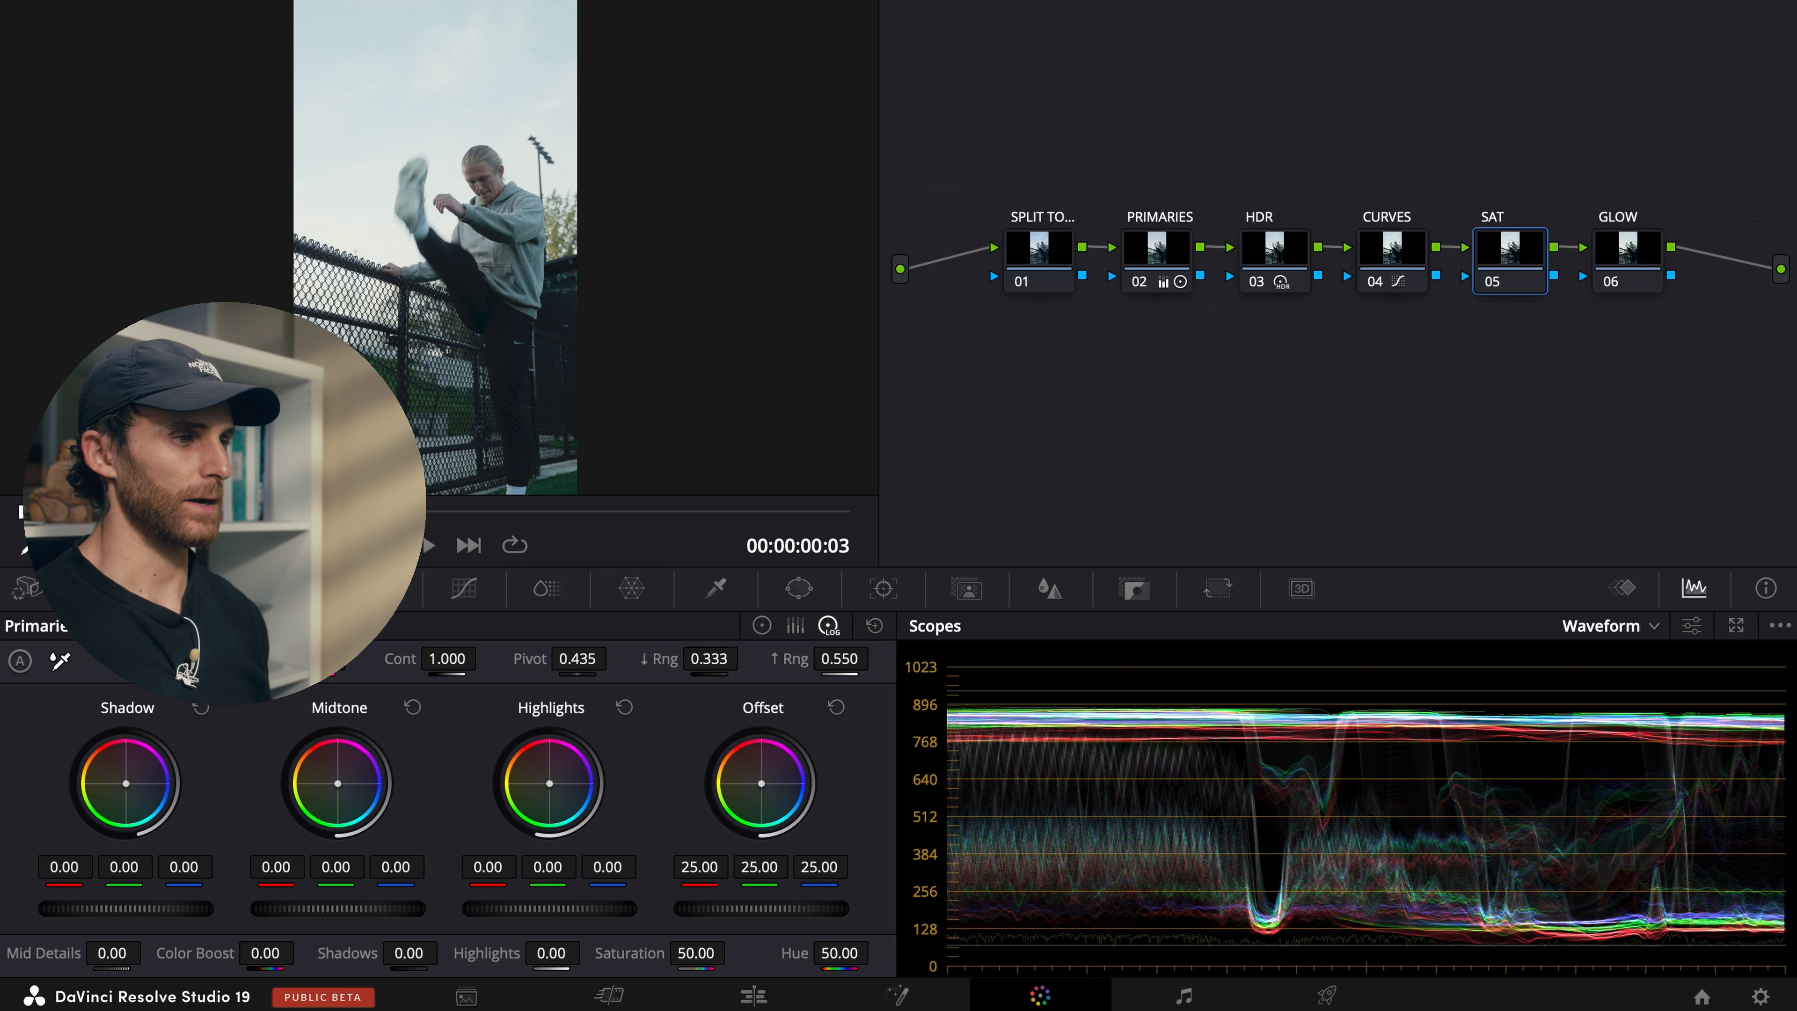
click(761, 625)
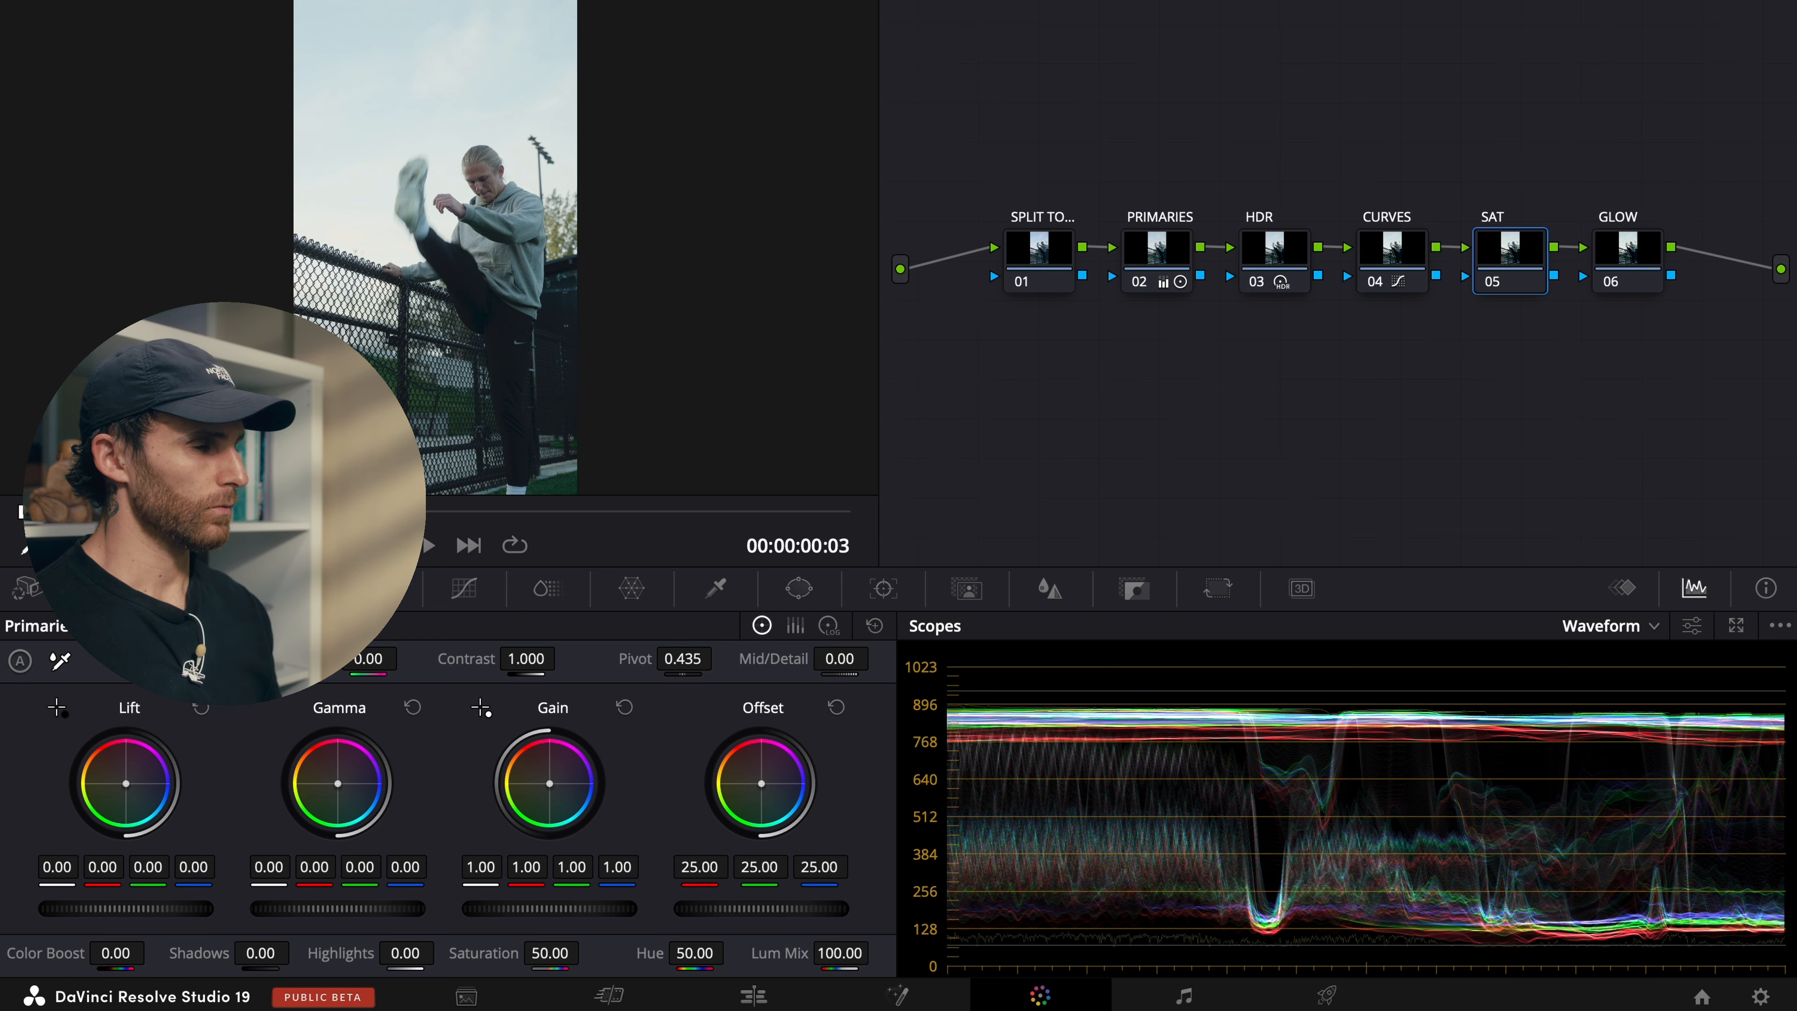
drag(352, 922, 150, 942)
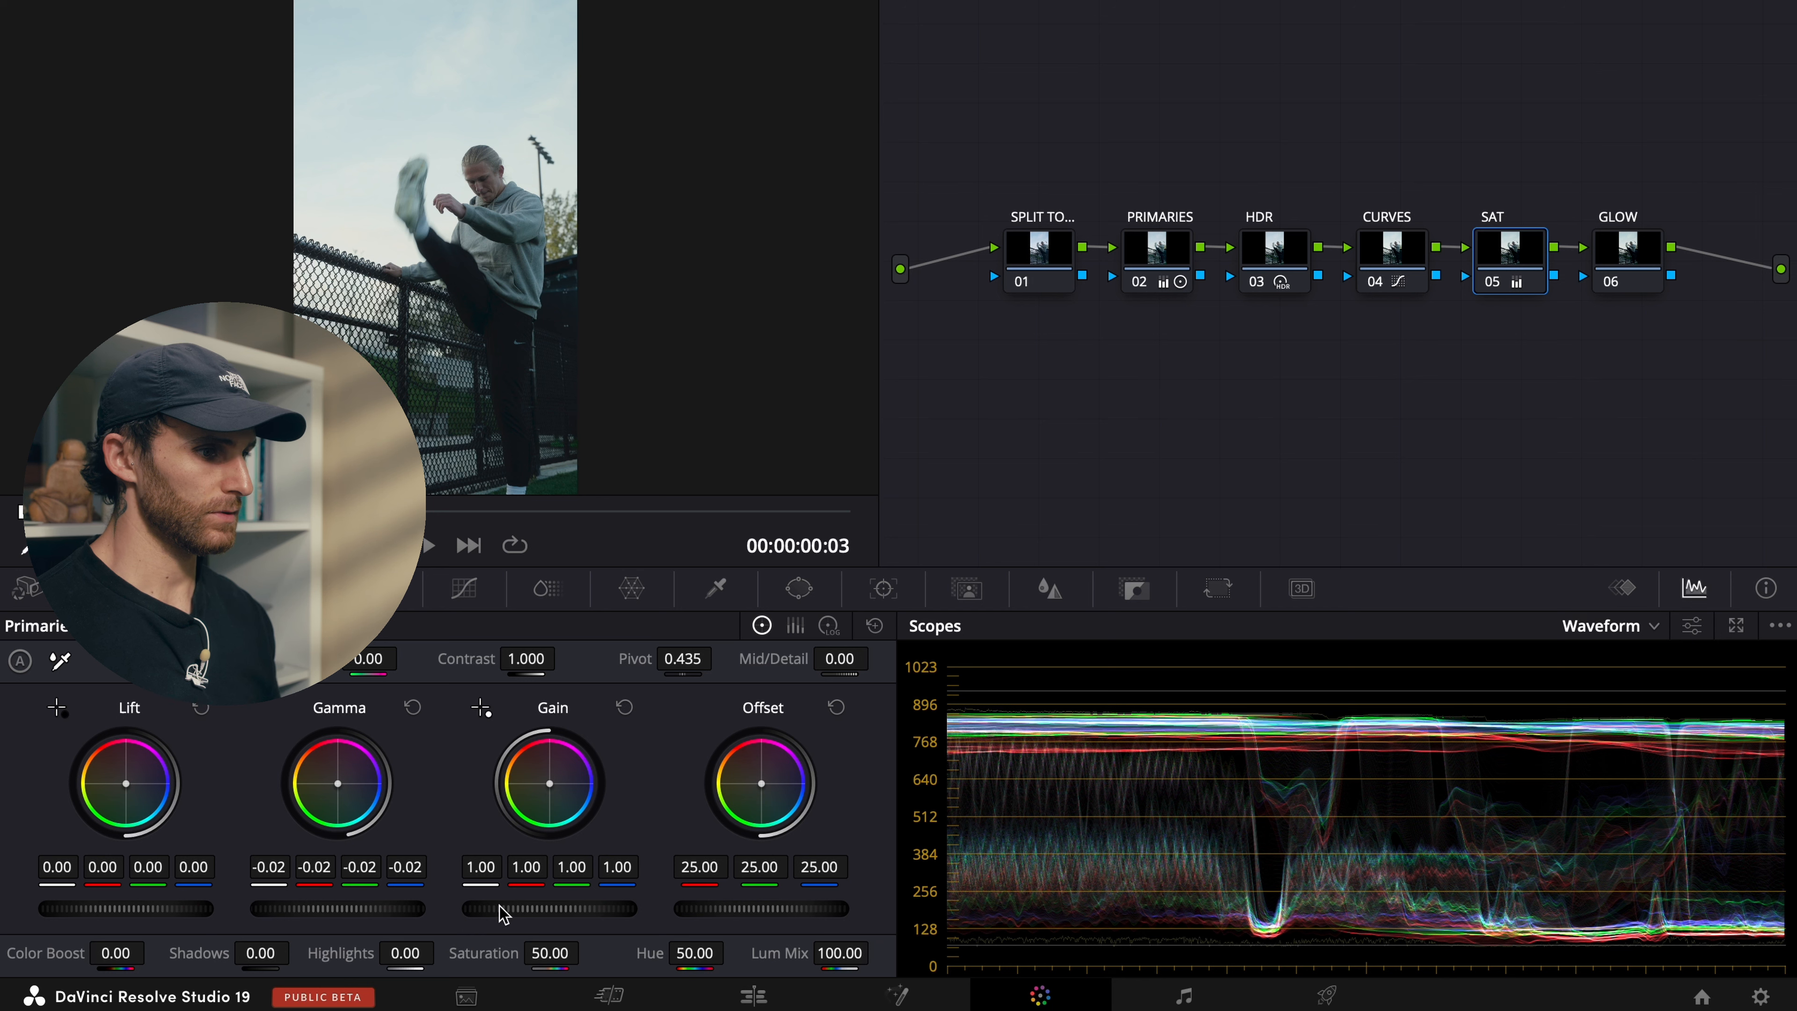
drag(506, 910, 564, 915)
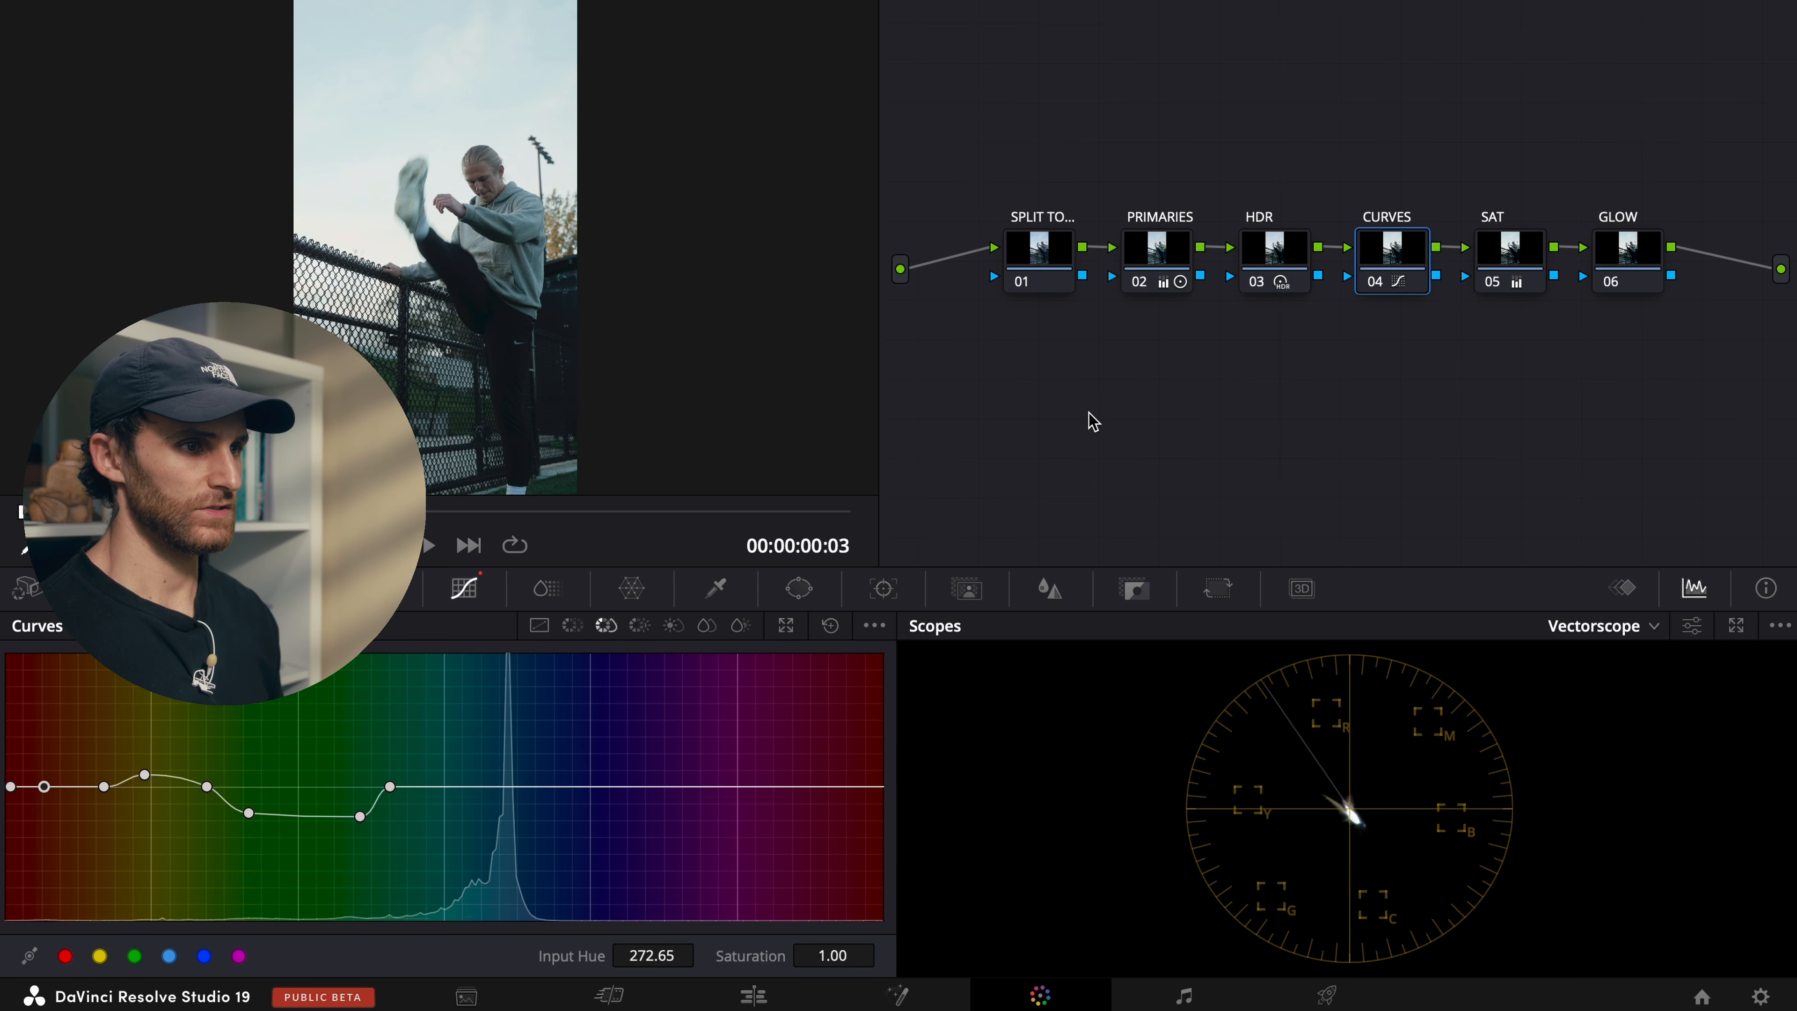
Step: Open the split-tone node's Custom curves in an enlarged floating window and place it beside the image with the luma channel active
click(1039, 264)
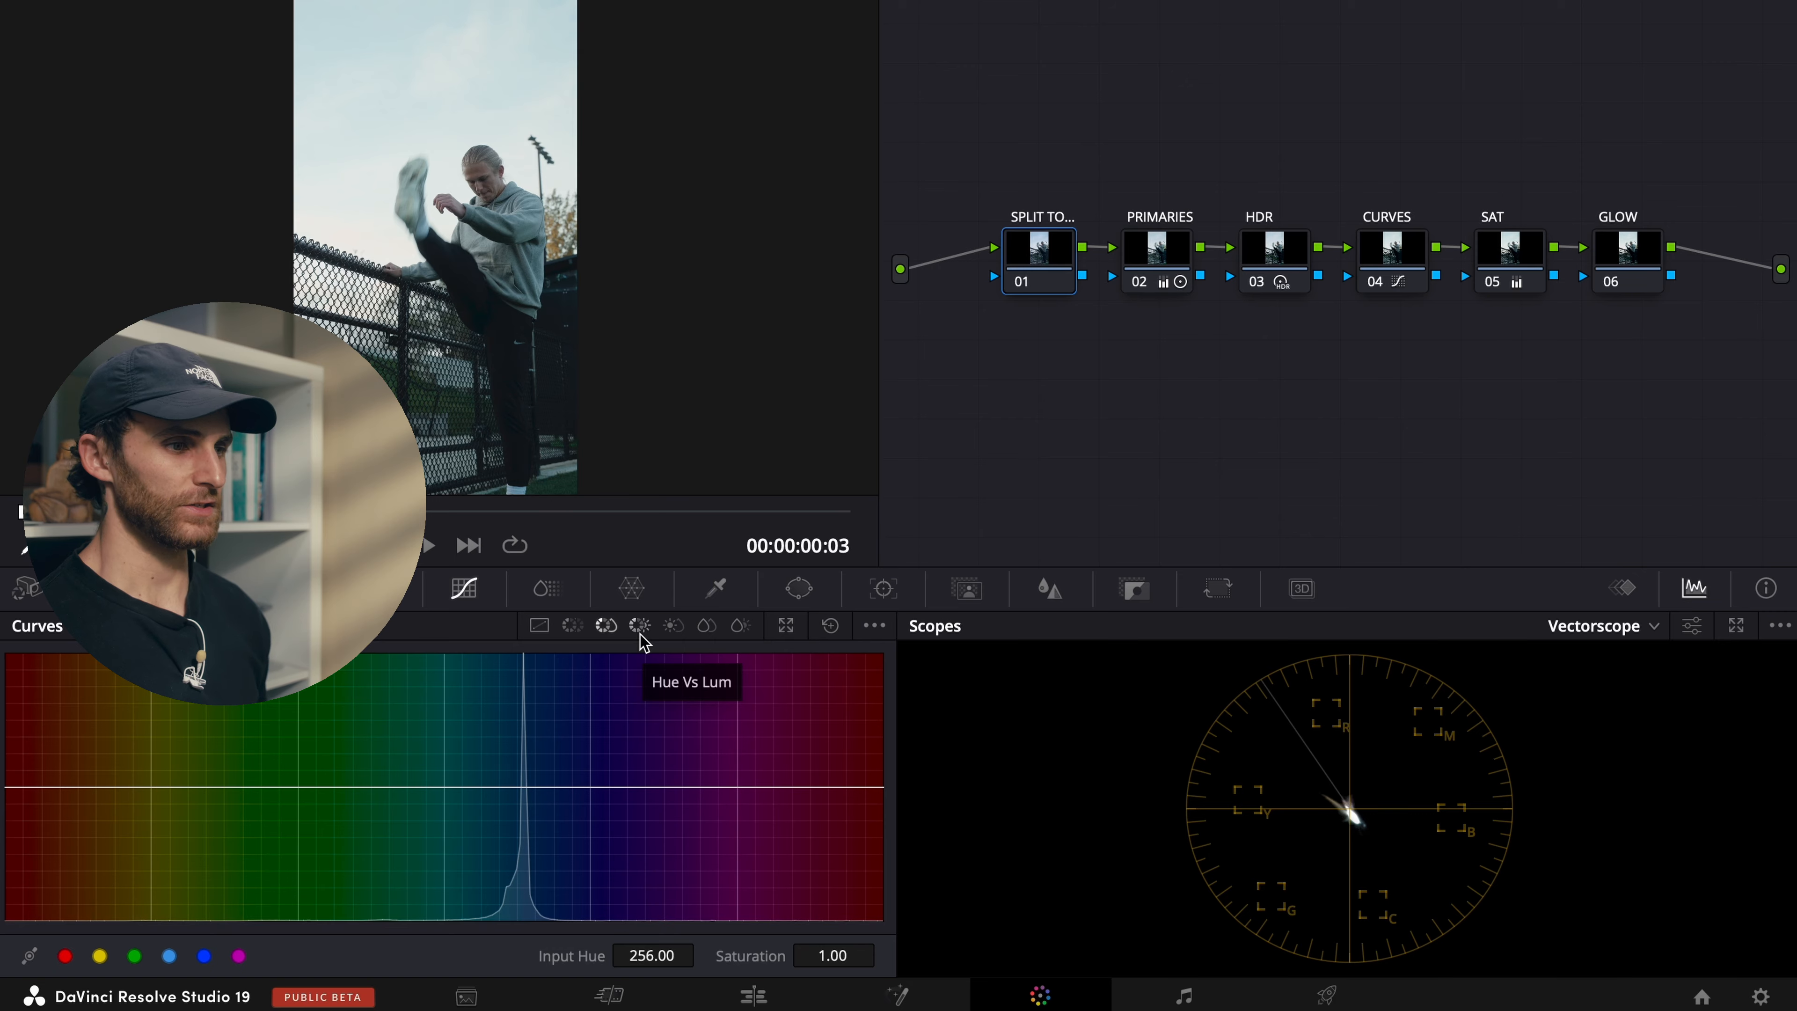
click(785, 625)
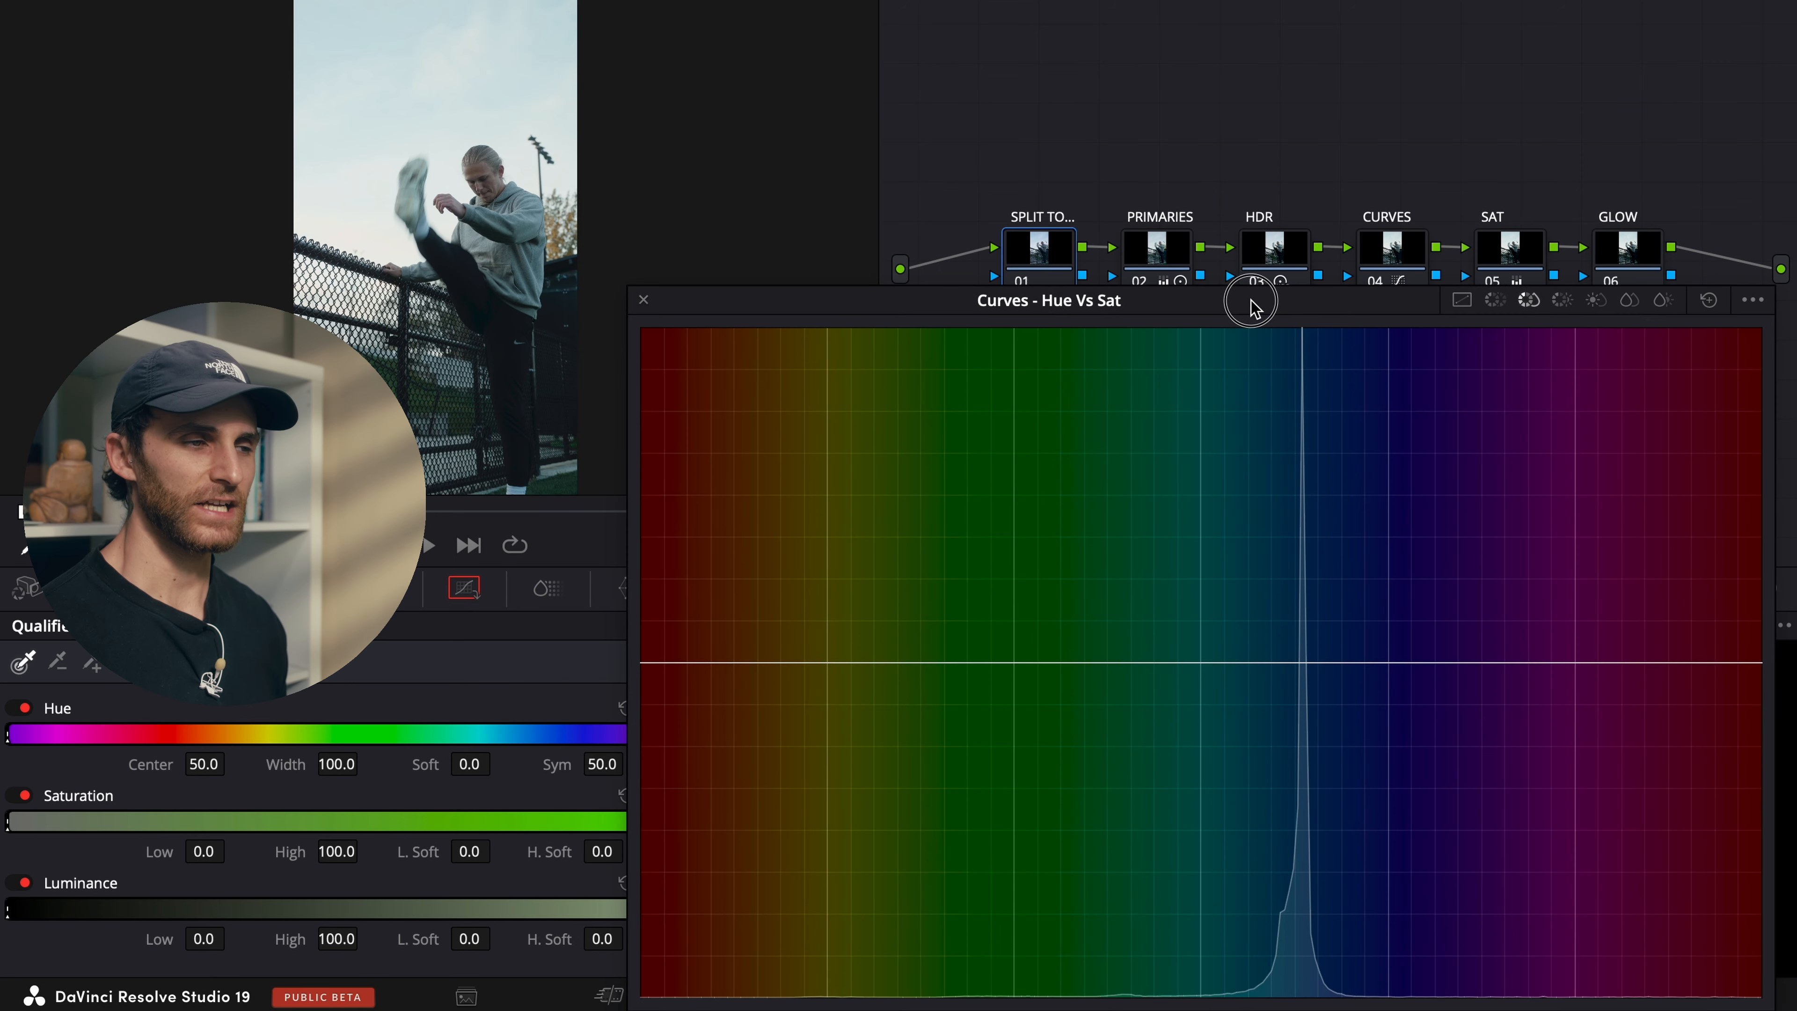
drag(1251, 307, 1218, 130)
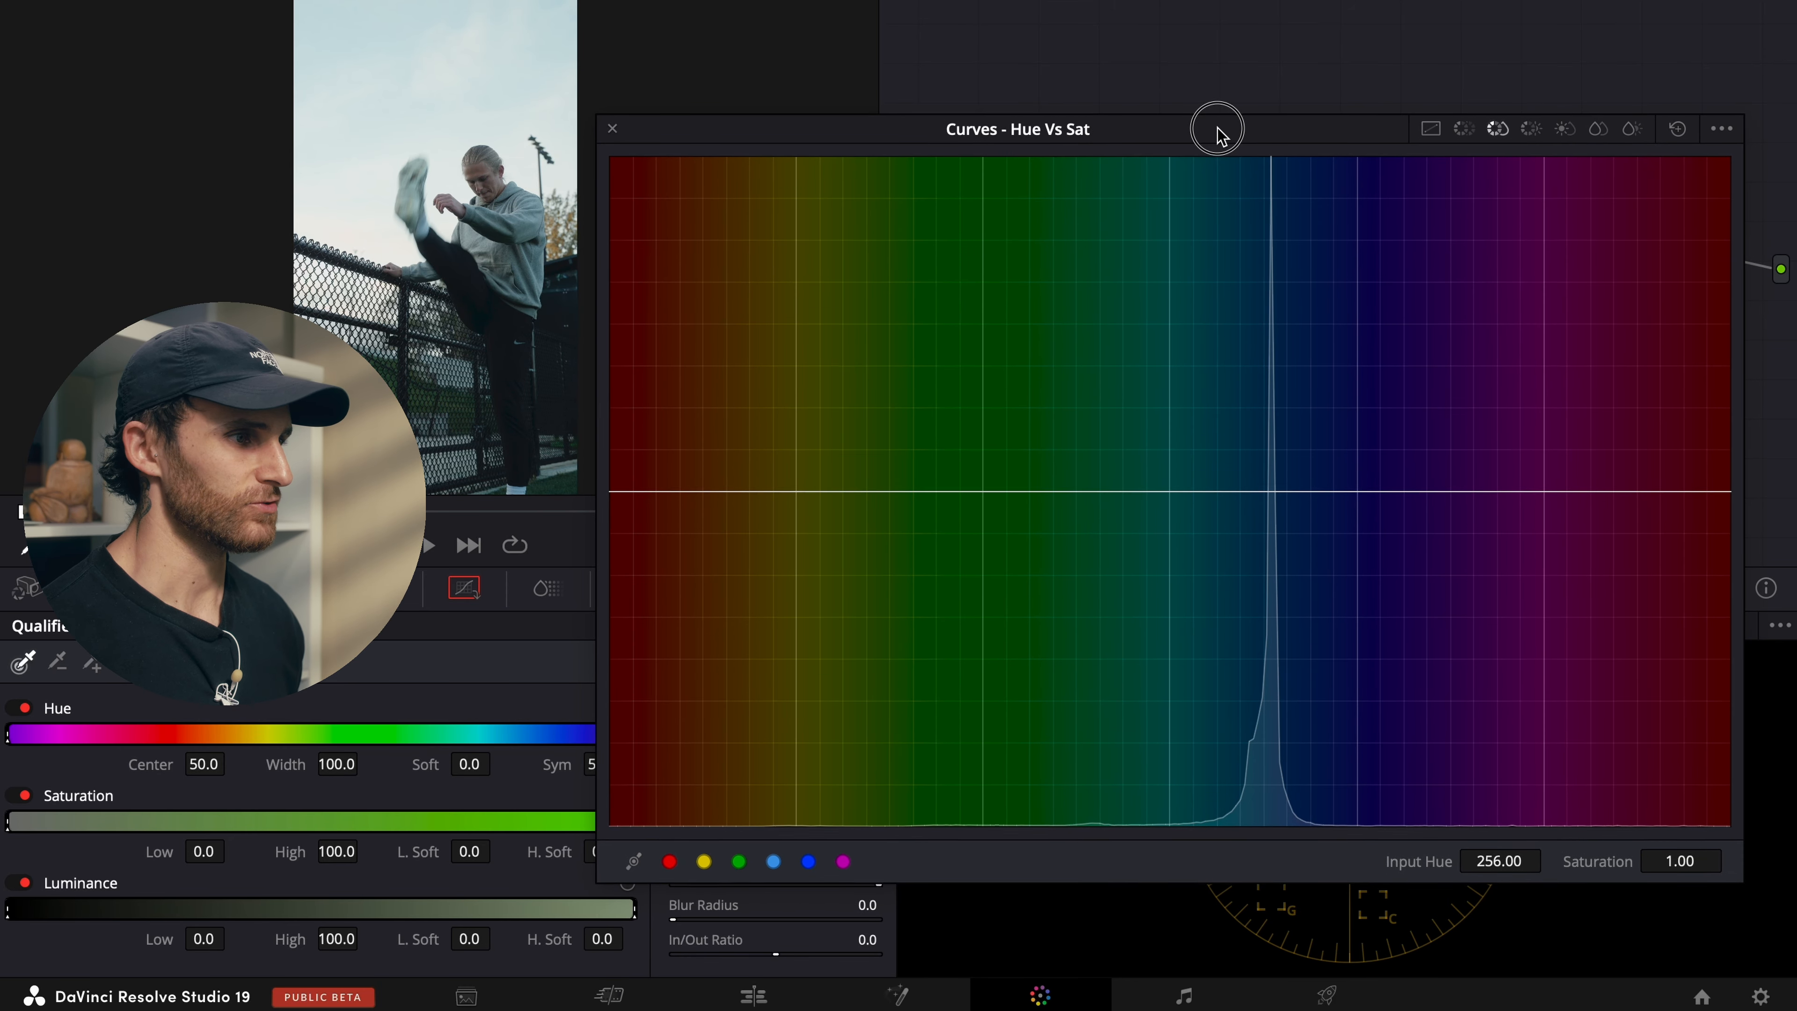
drag(1218, 130, 1211, 93)
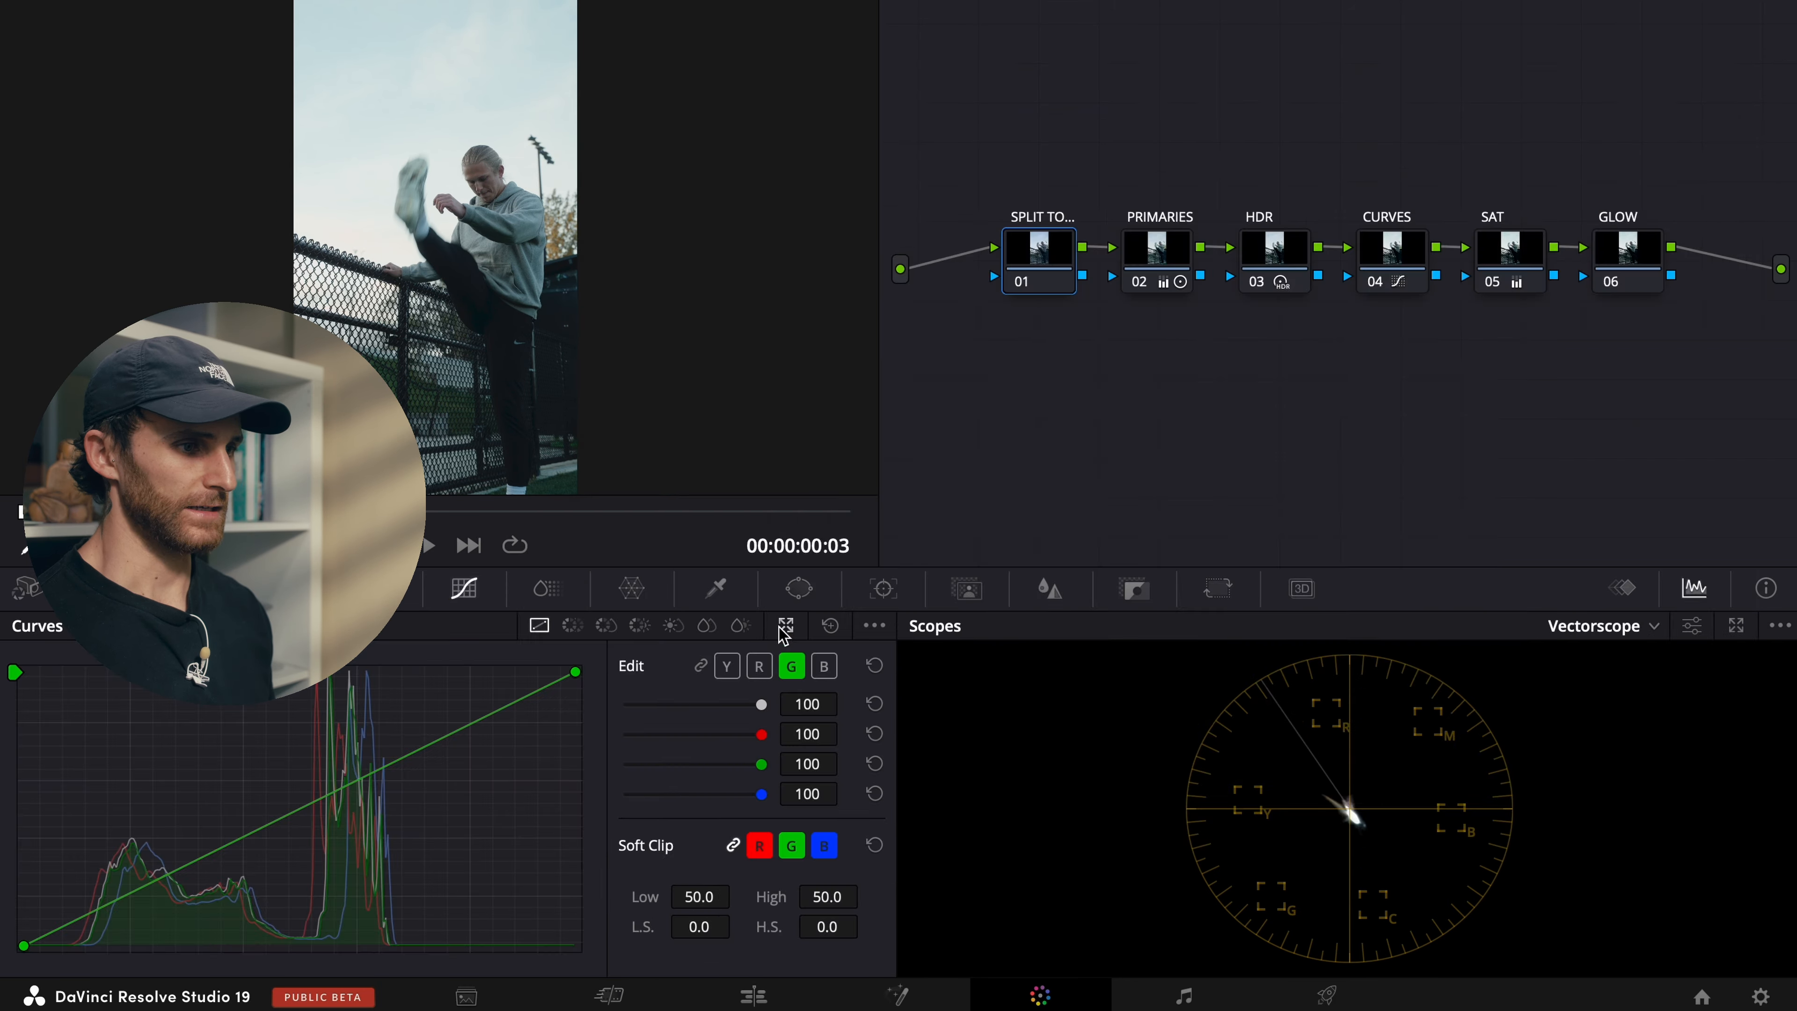
click(781, 627)
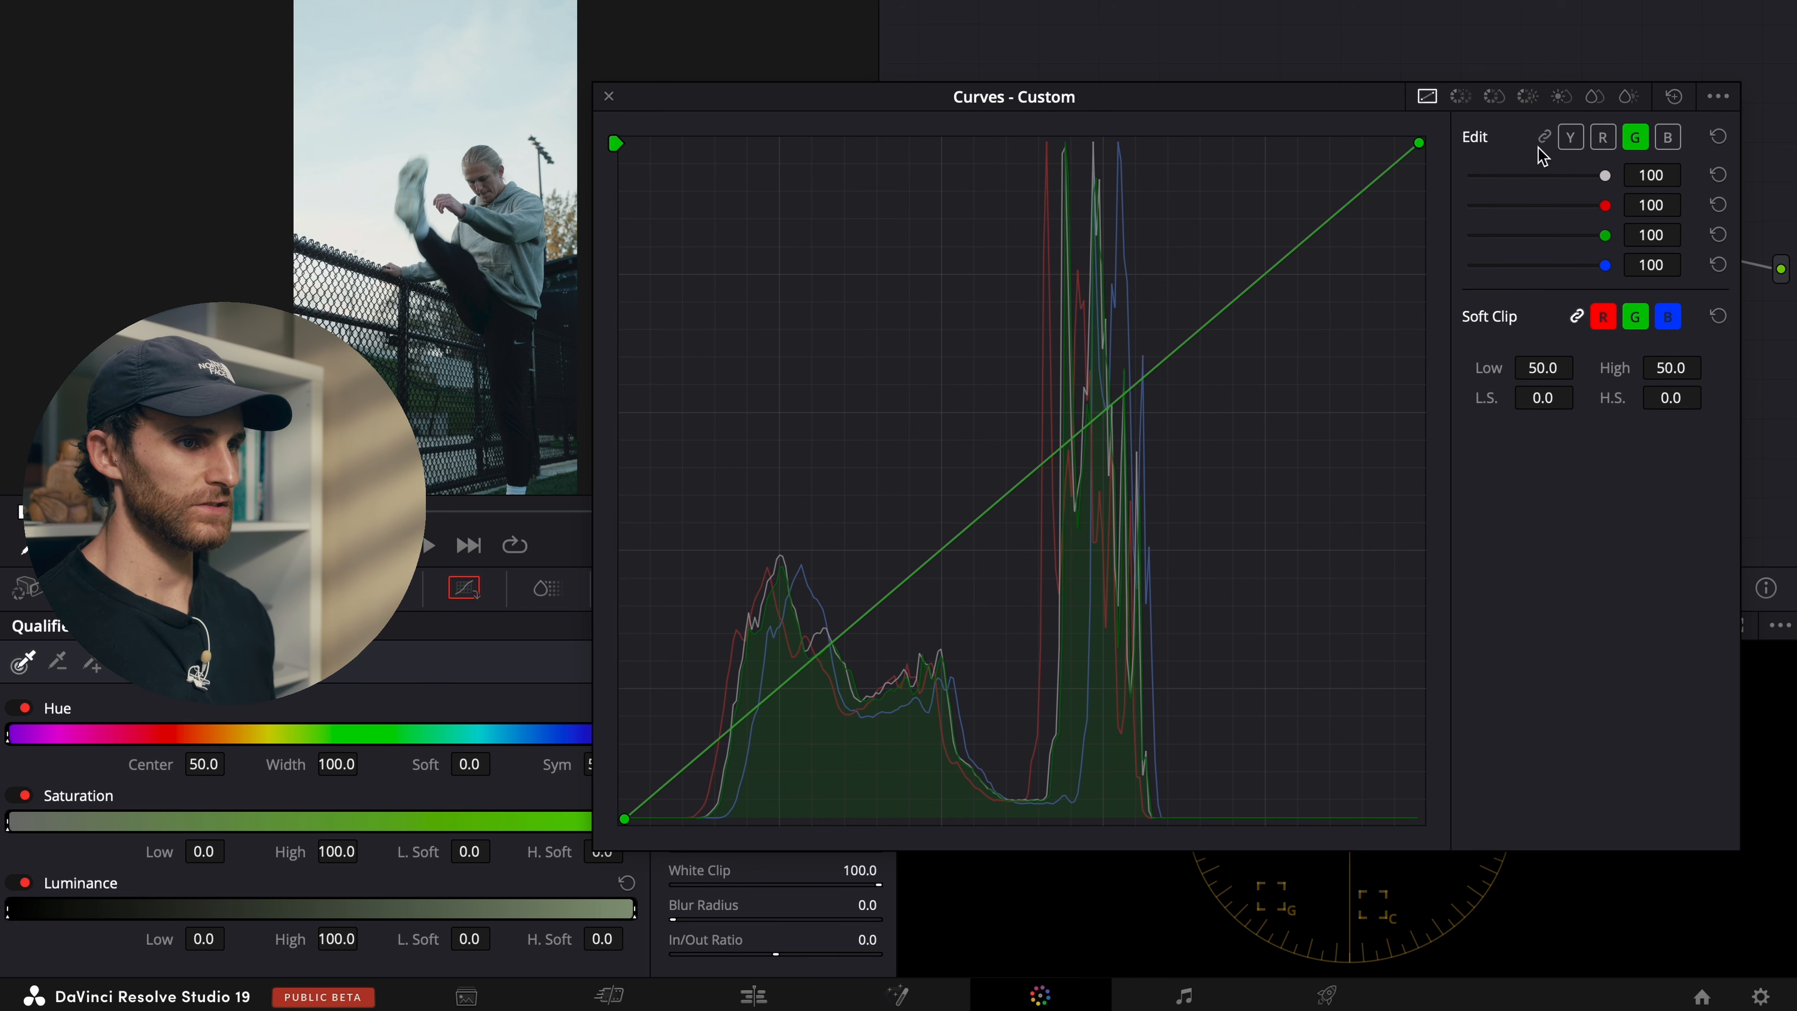
click(1570, 136)
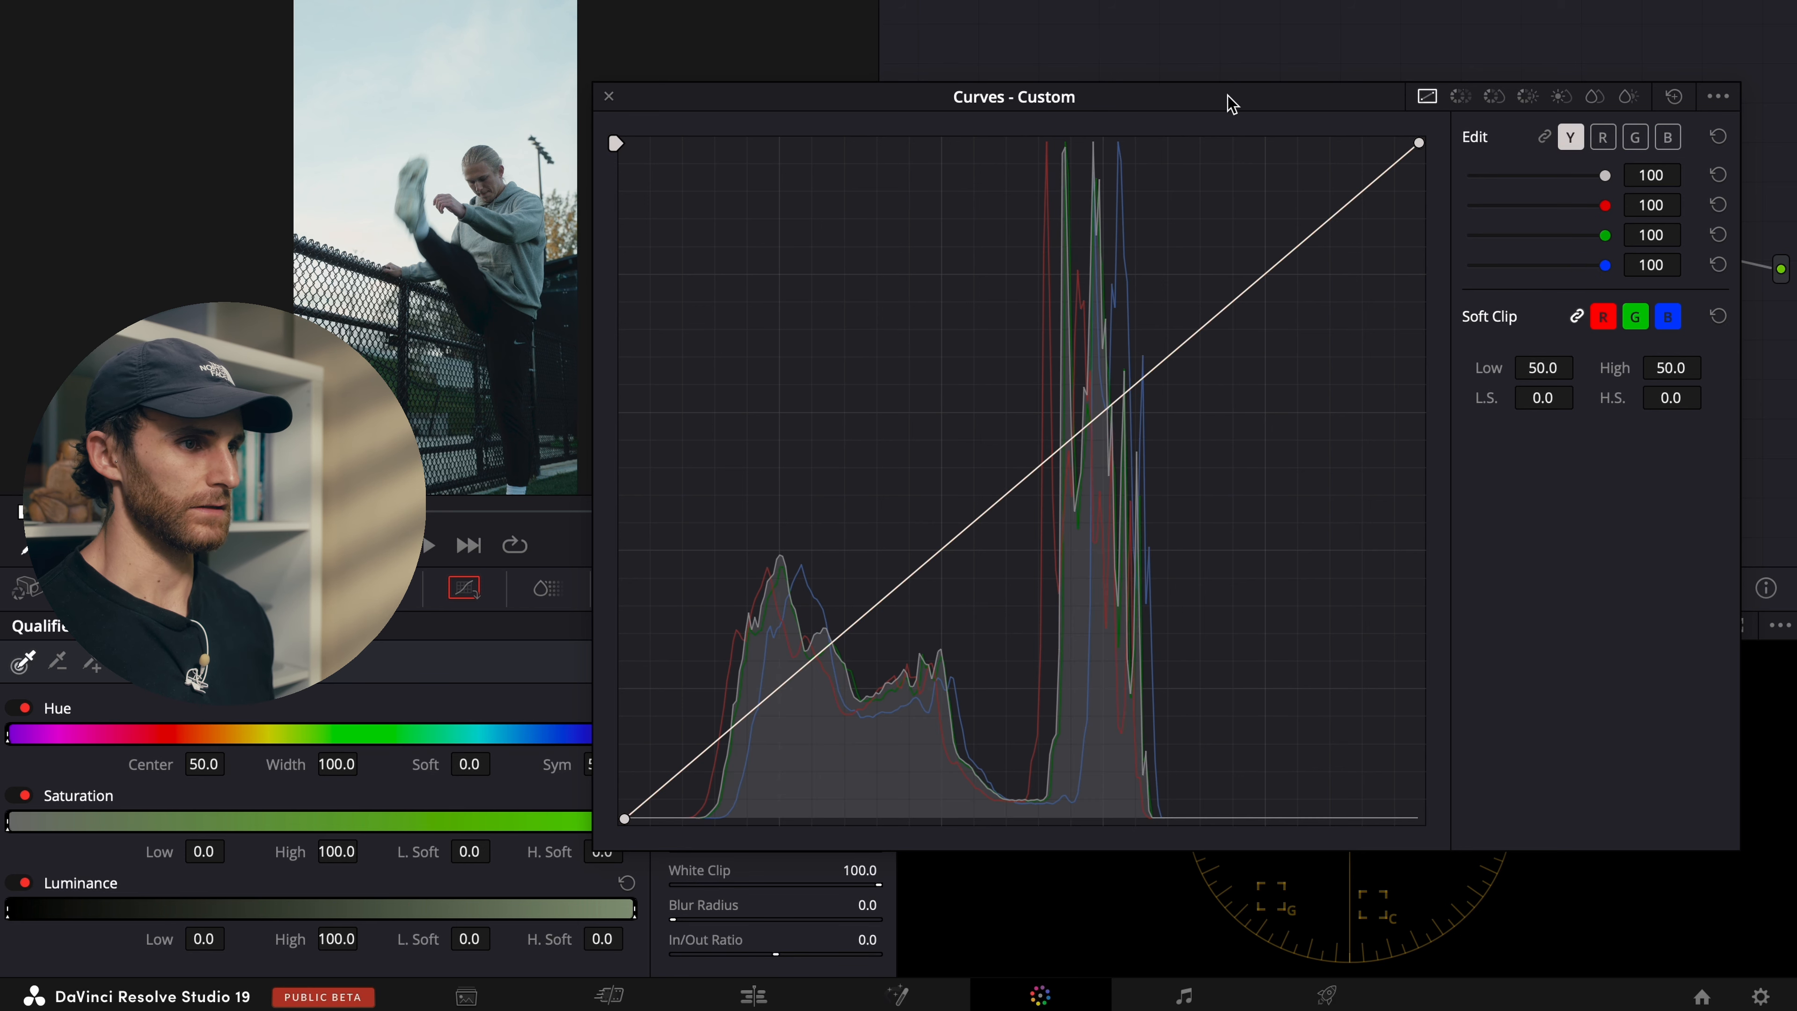
drag(1228, 103, 1221, 44)
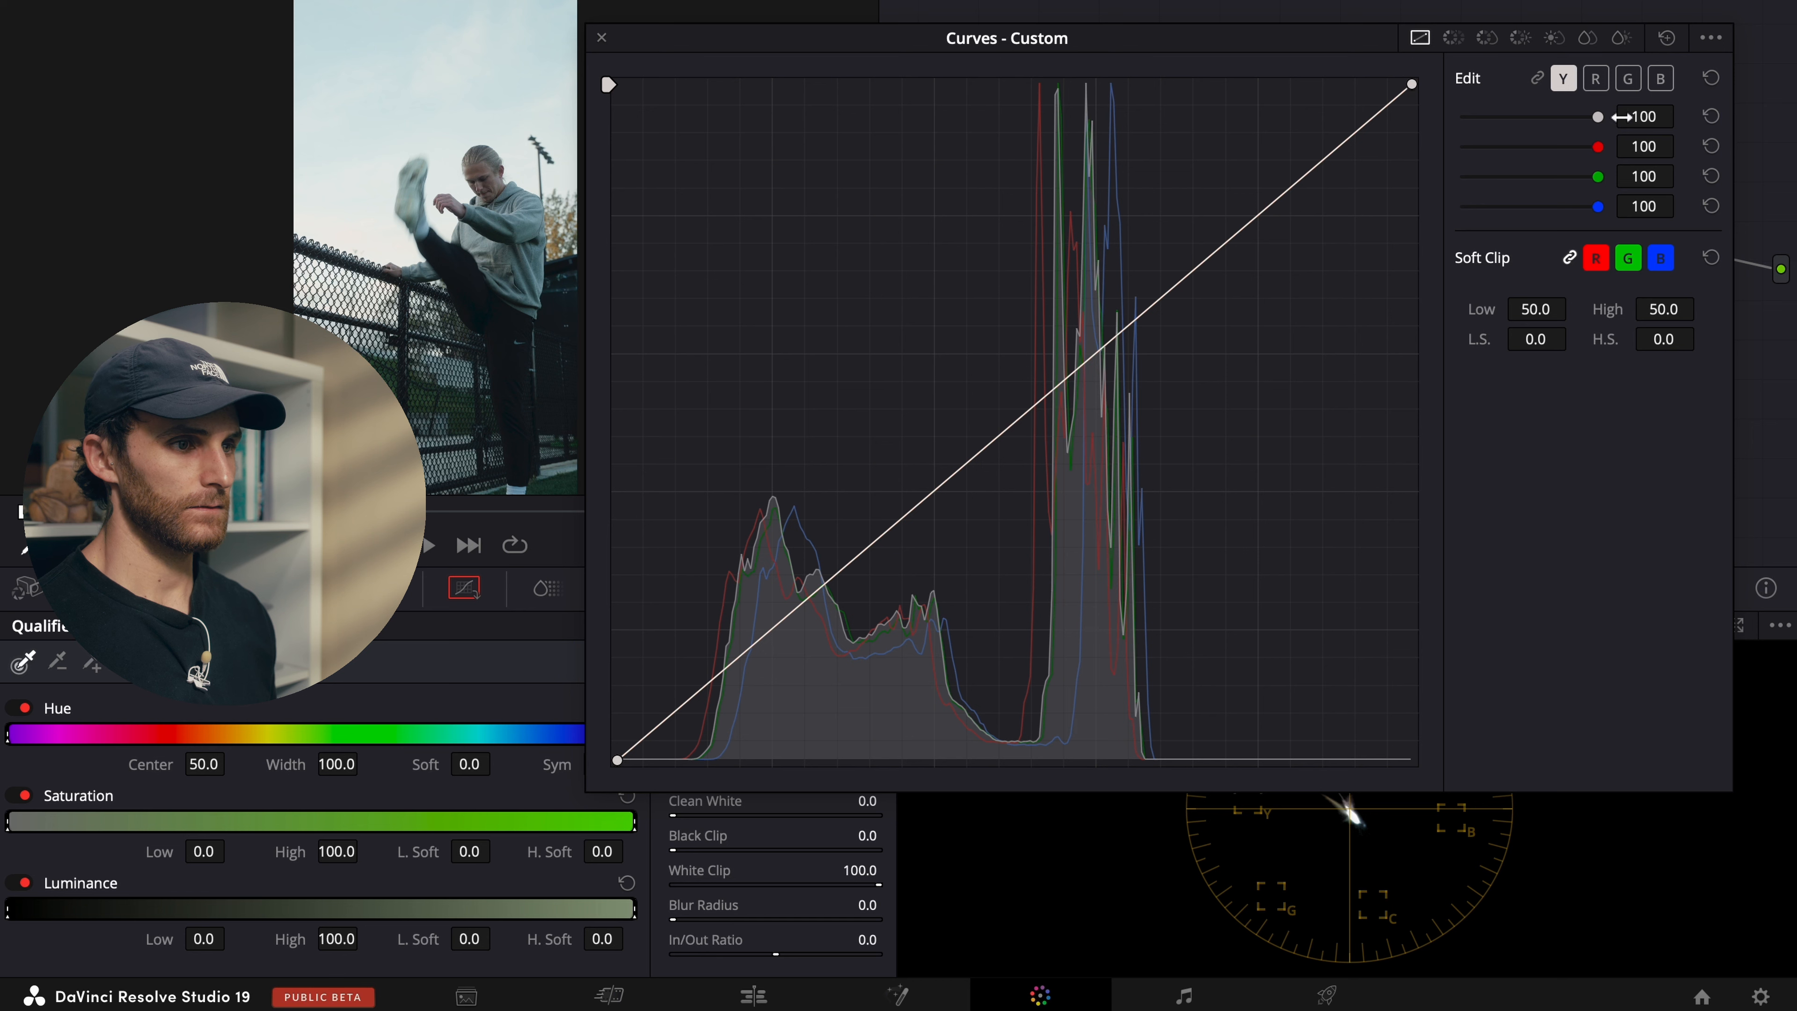
Step: Lift the shadows of the blue curve and anchor its midtones back on the diagonal
click(1659, 79)
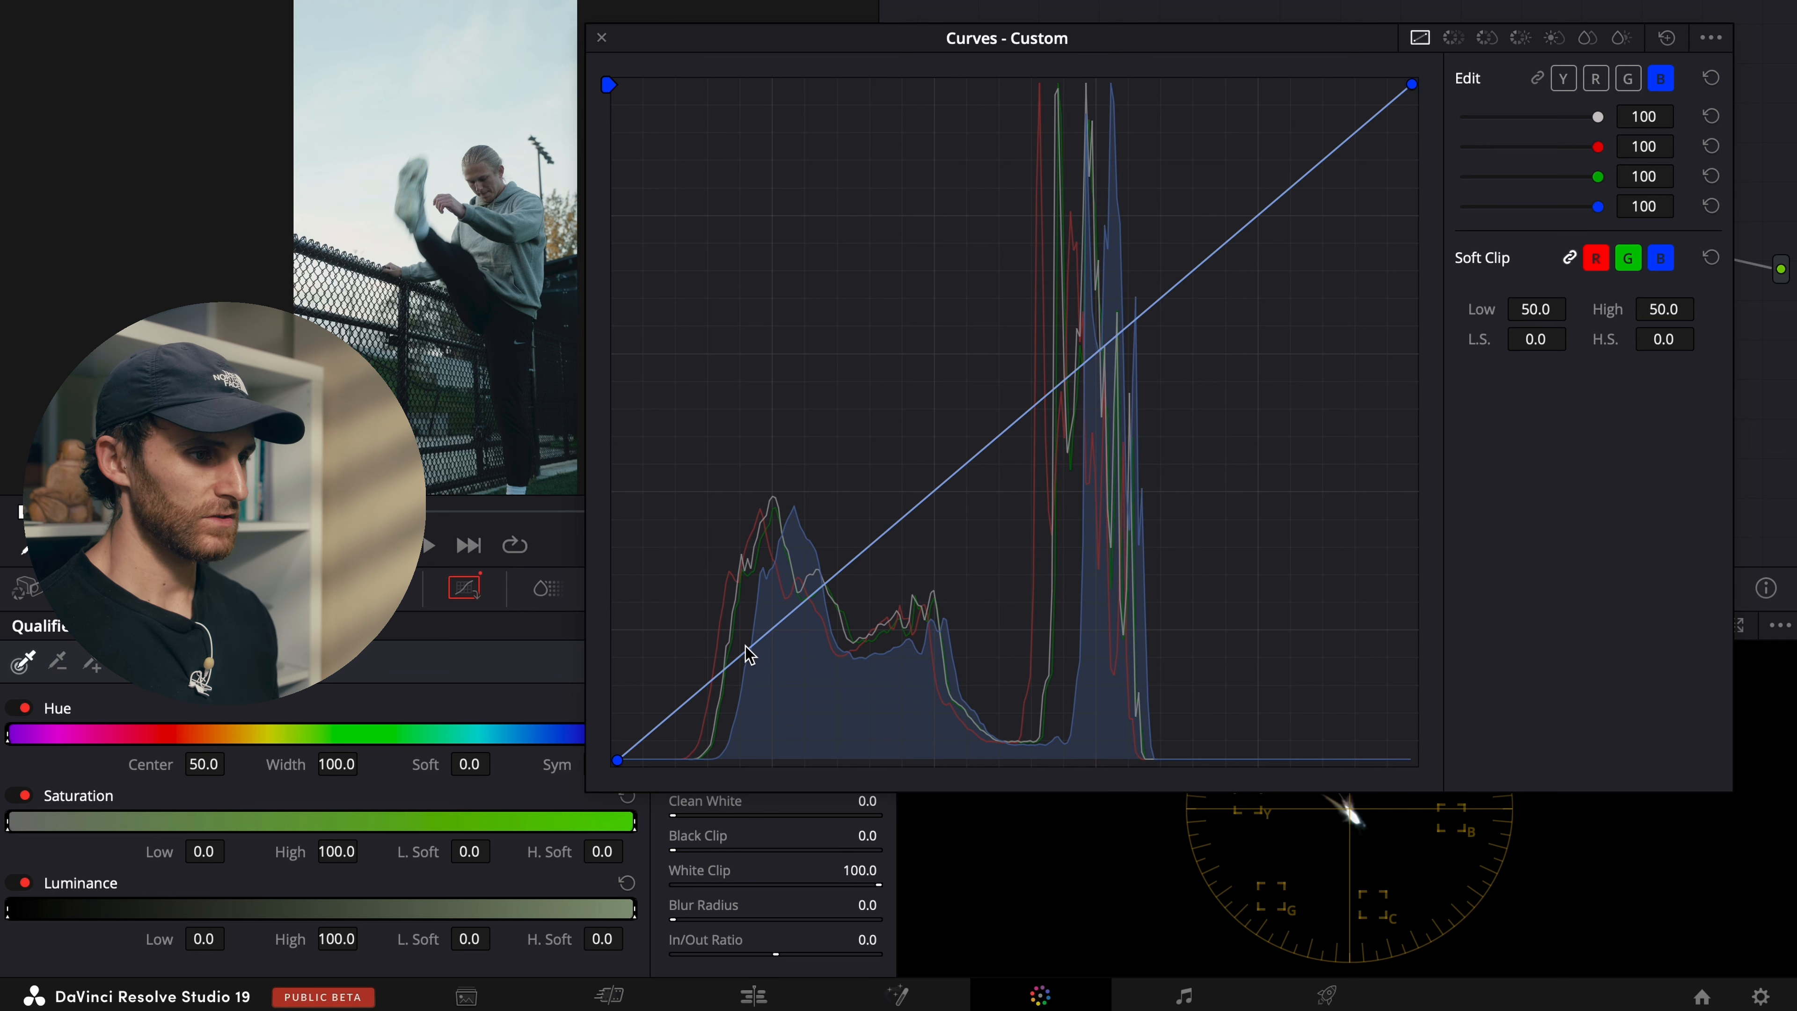
drag(748, 649, 738, 626)
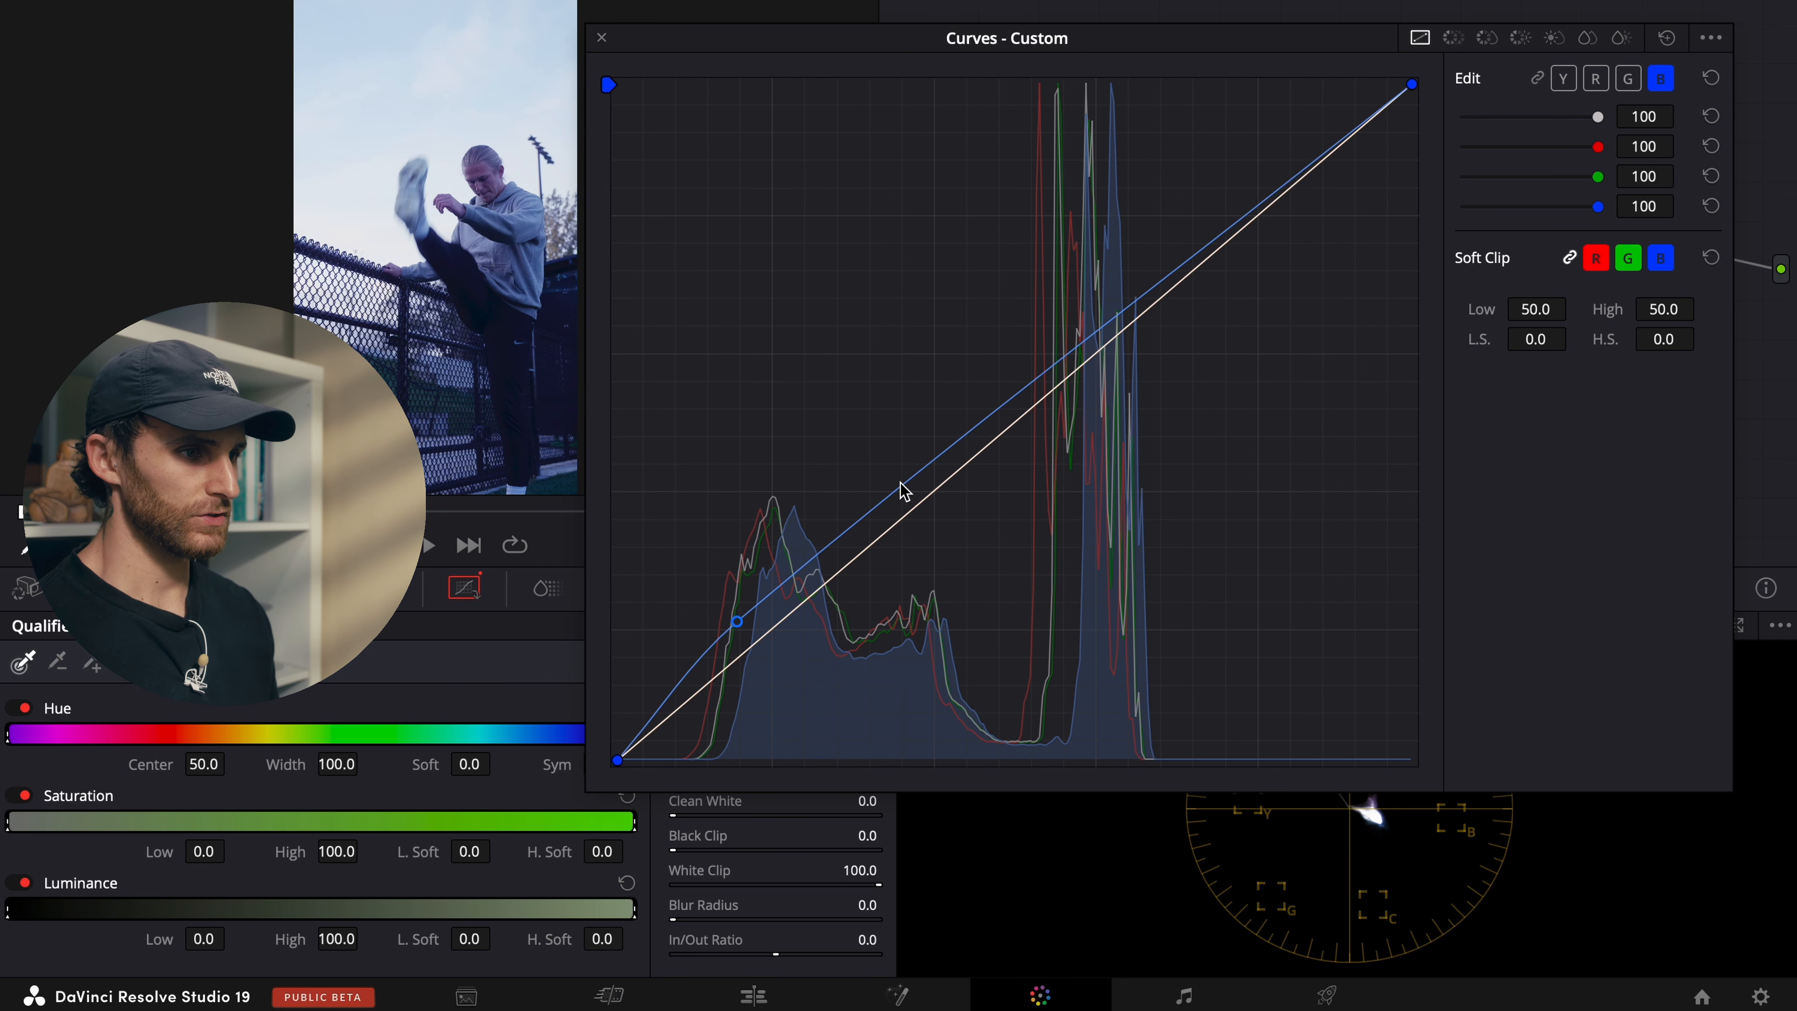
mouse_move(896, 486)
mouse_down()
mouse_move(926, 514)
mouse_move(898, 524)
mouse_move(921, 509)
mouse_up()
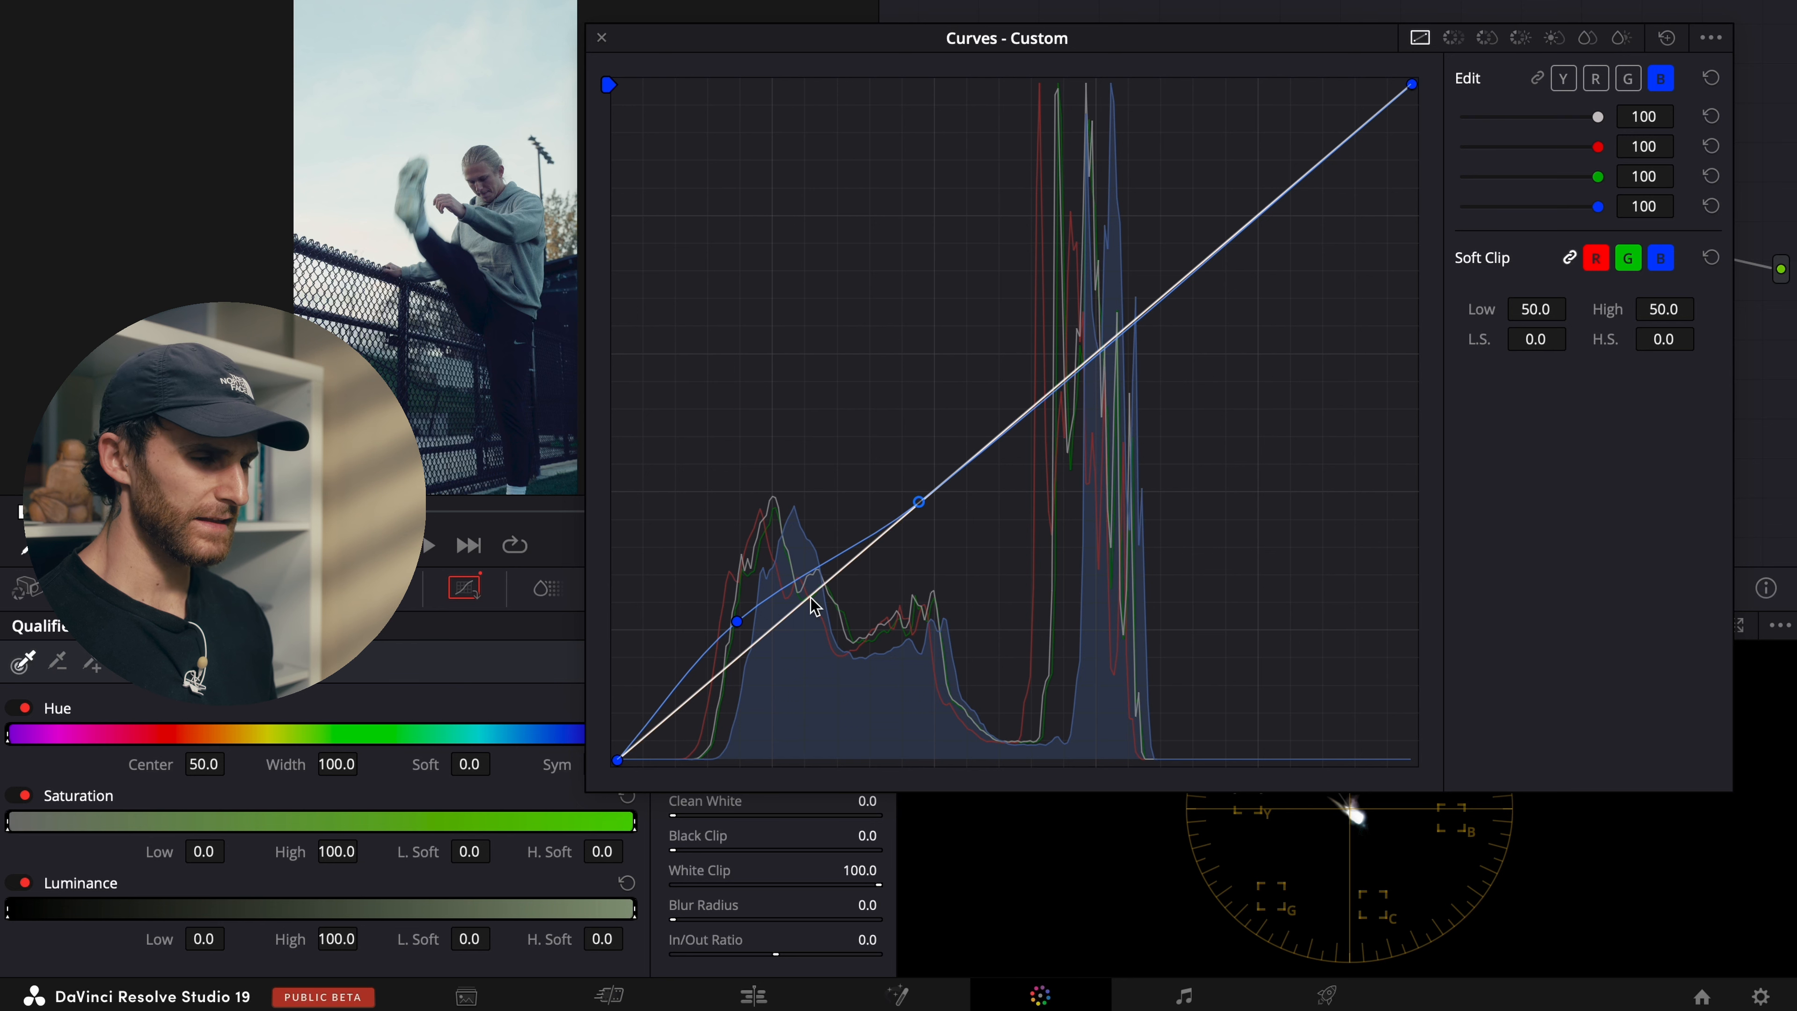
Step: Lift the shadows of the green curve slightly, less than the blue, and pin its midtones to the diagonal
click(1627, 79)
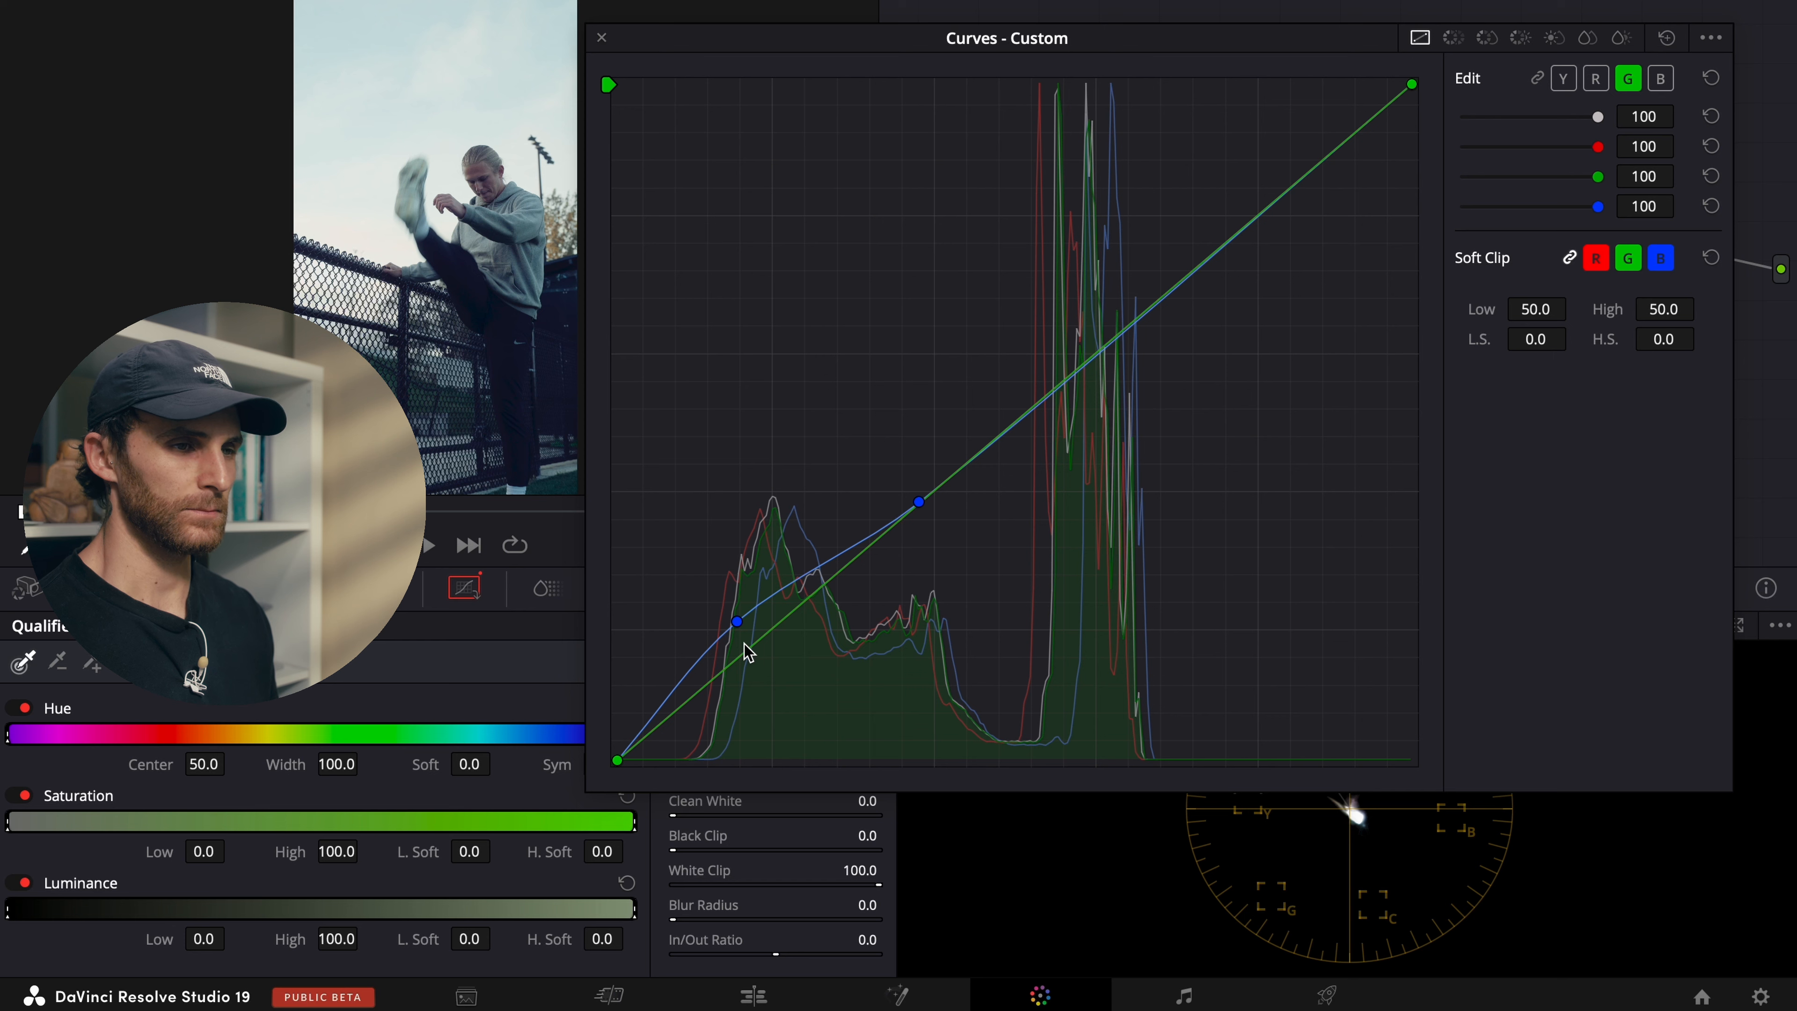
drag(744, 644, 744, 636)
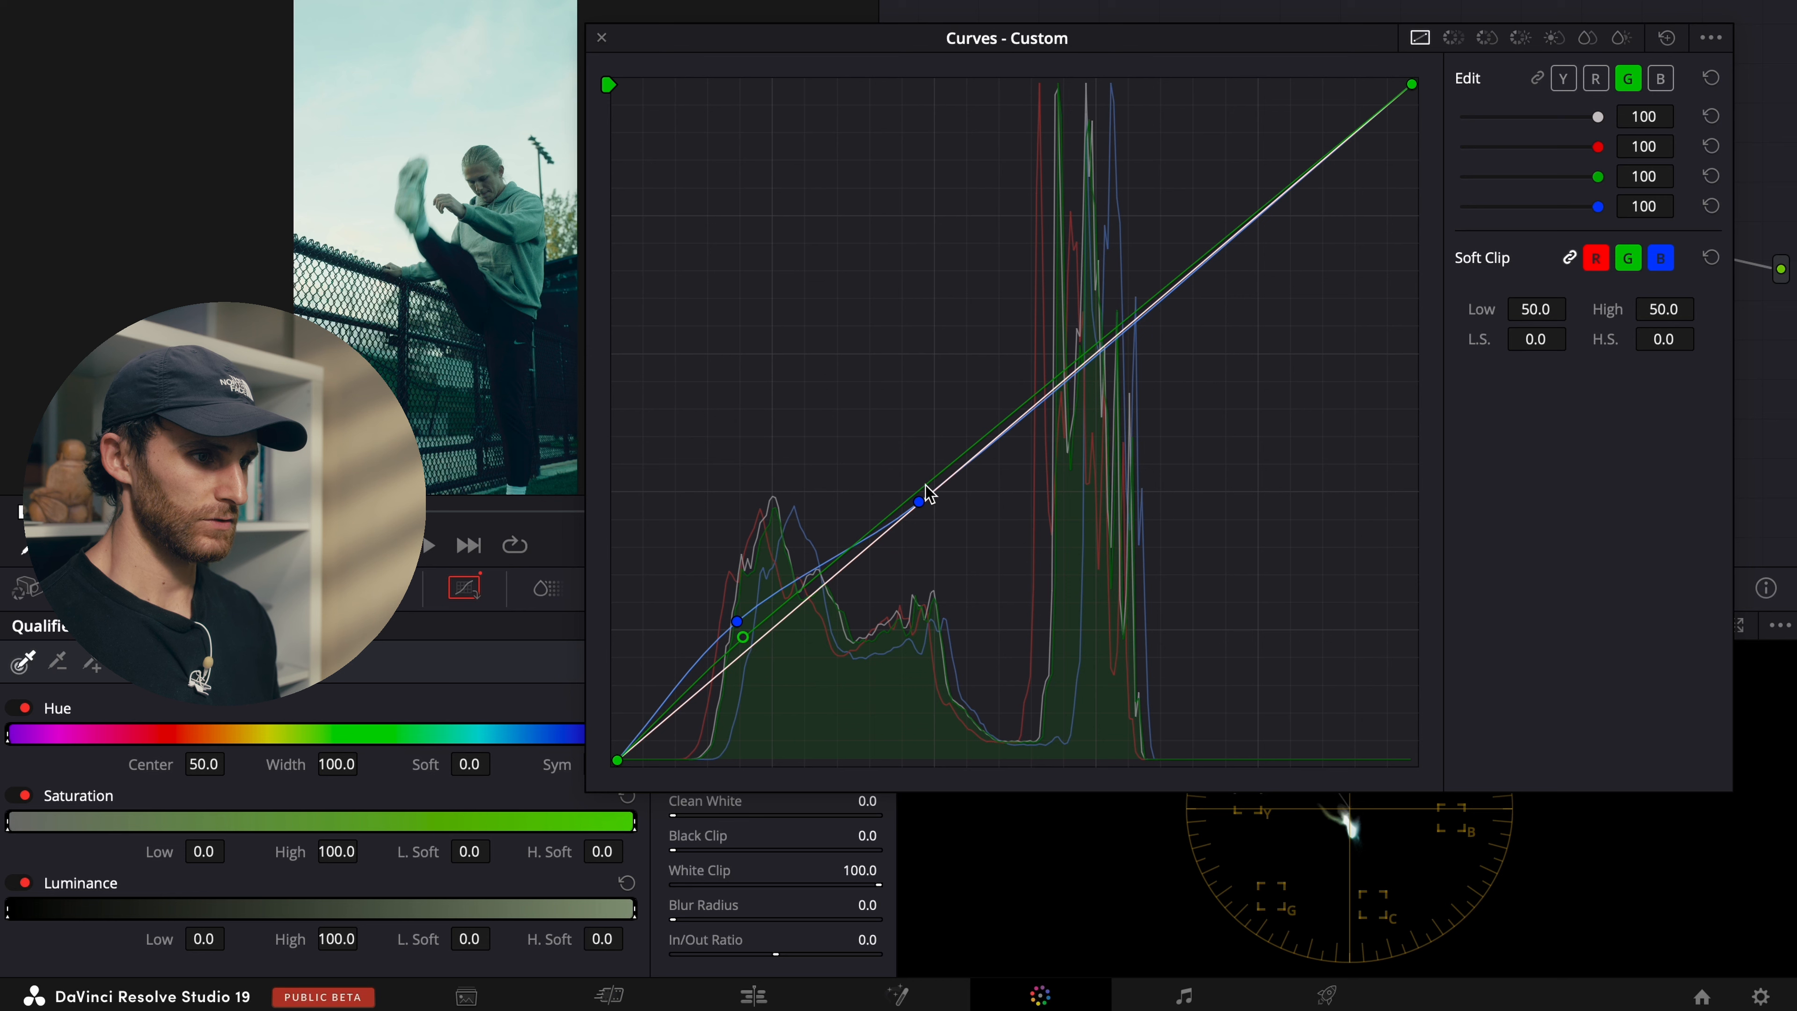
click(920, 501)
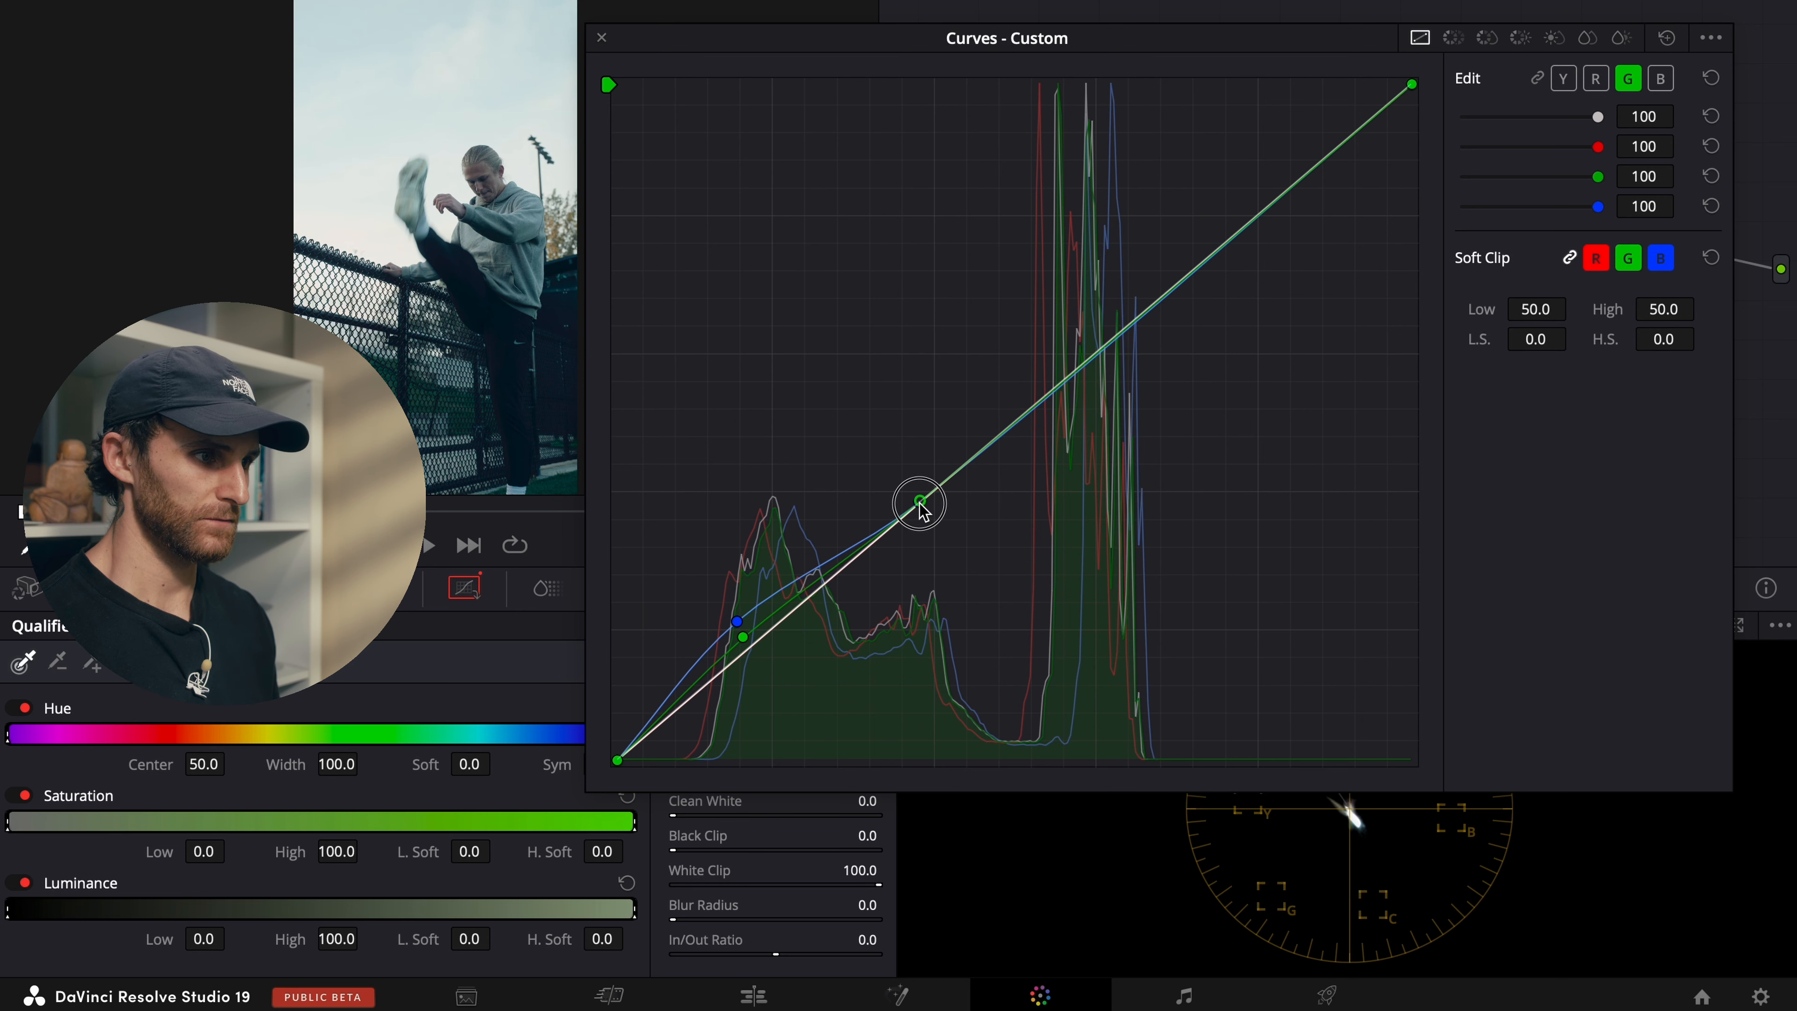
Step: Raise the highlights of the red curve slightly and anchor its midtones on the diagonal
click(1595, 78)
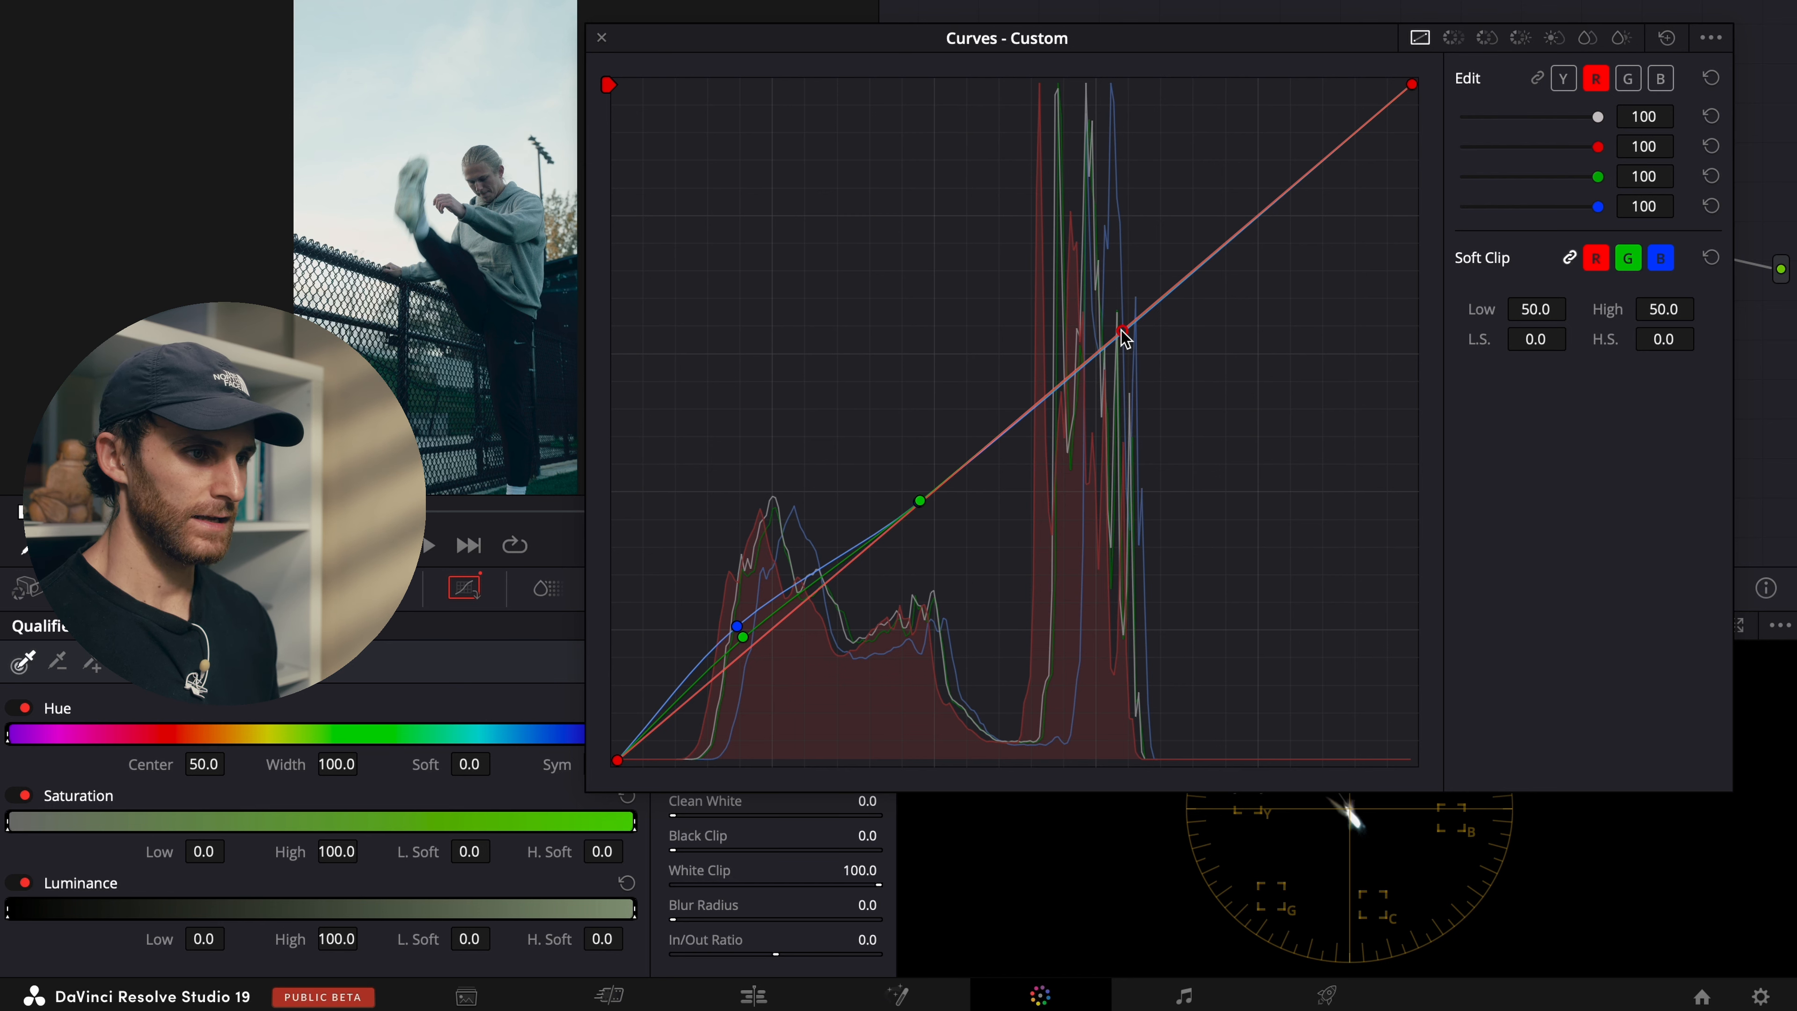
drag(1124, 336, 1120, 333)
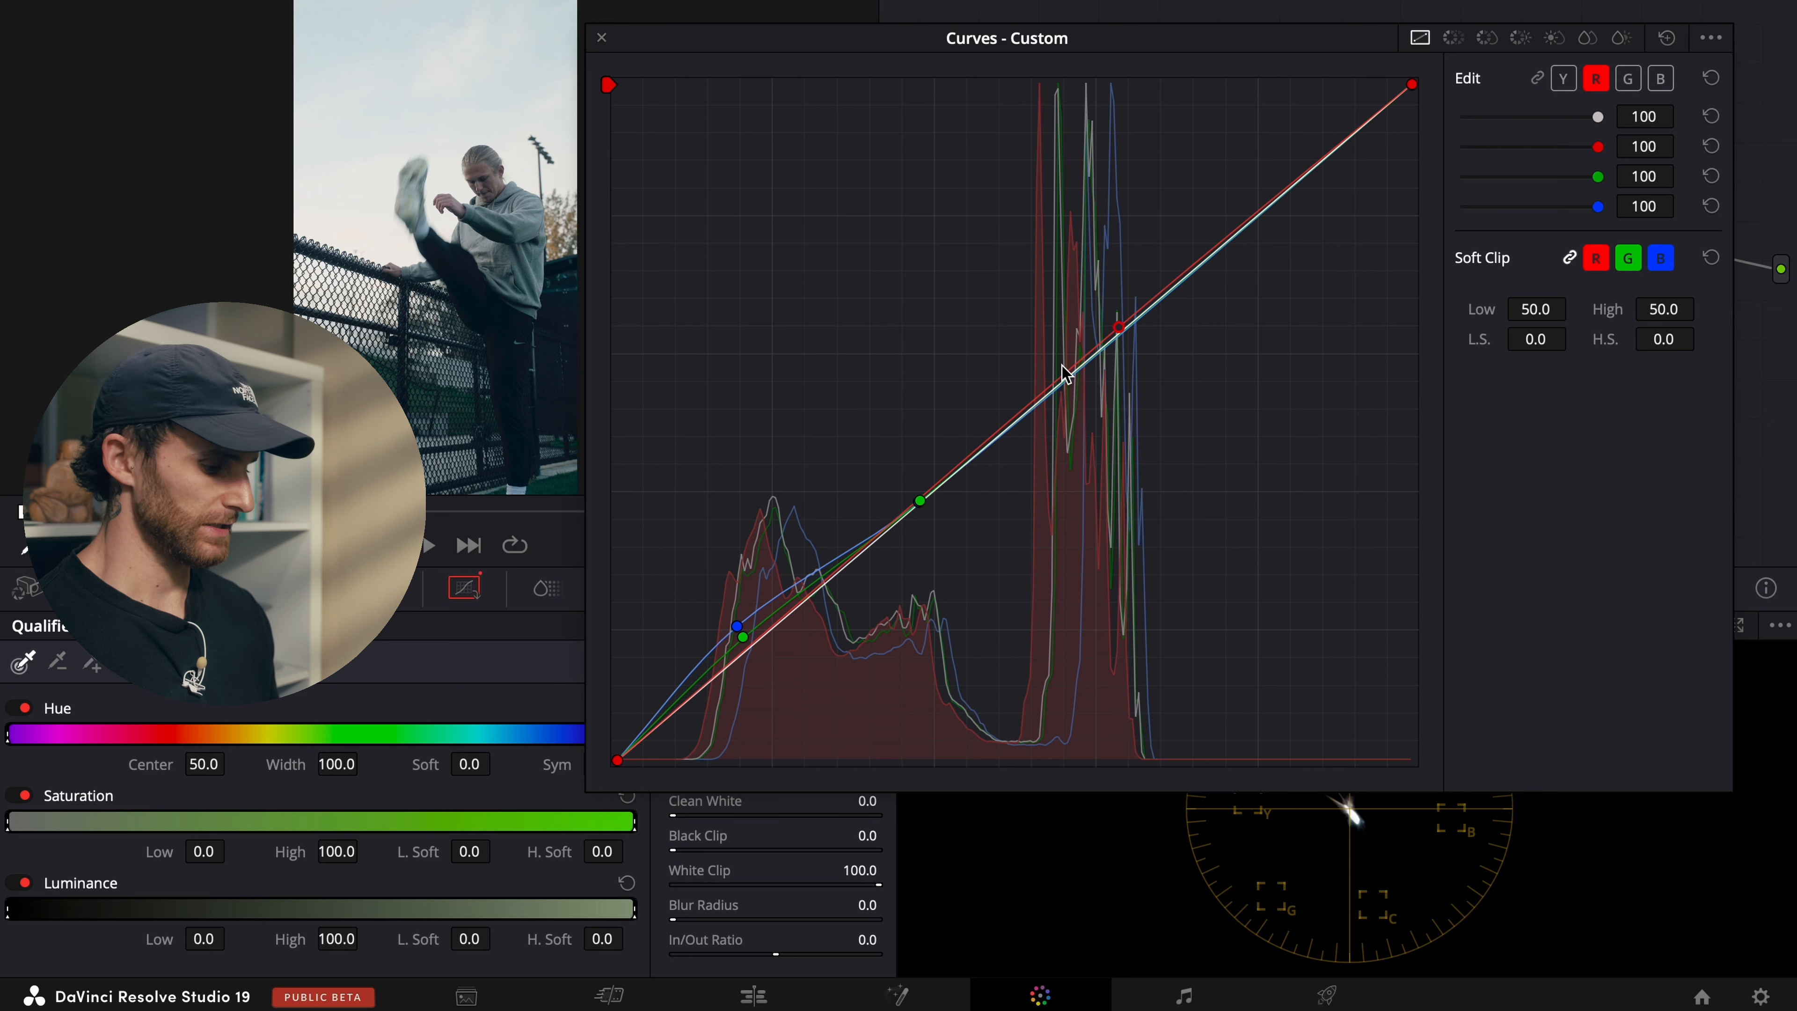
drag(1019, 415, 947, 492)
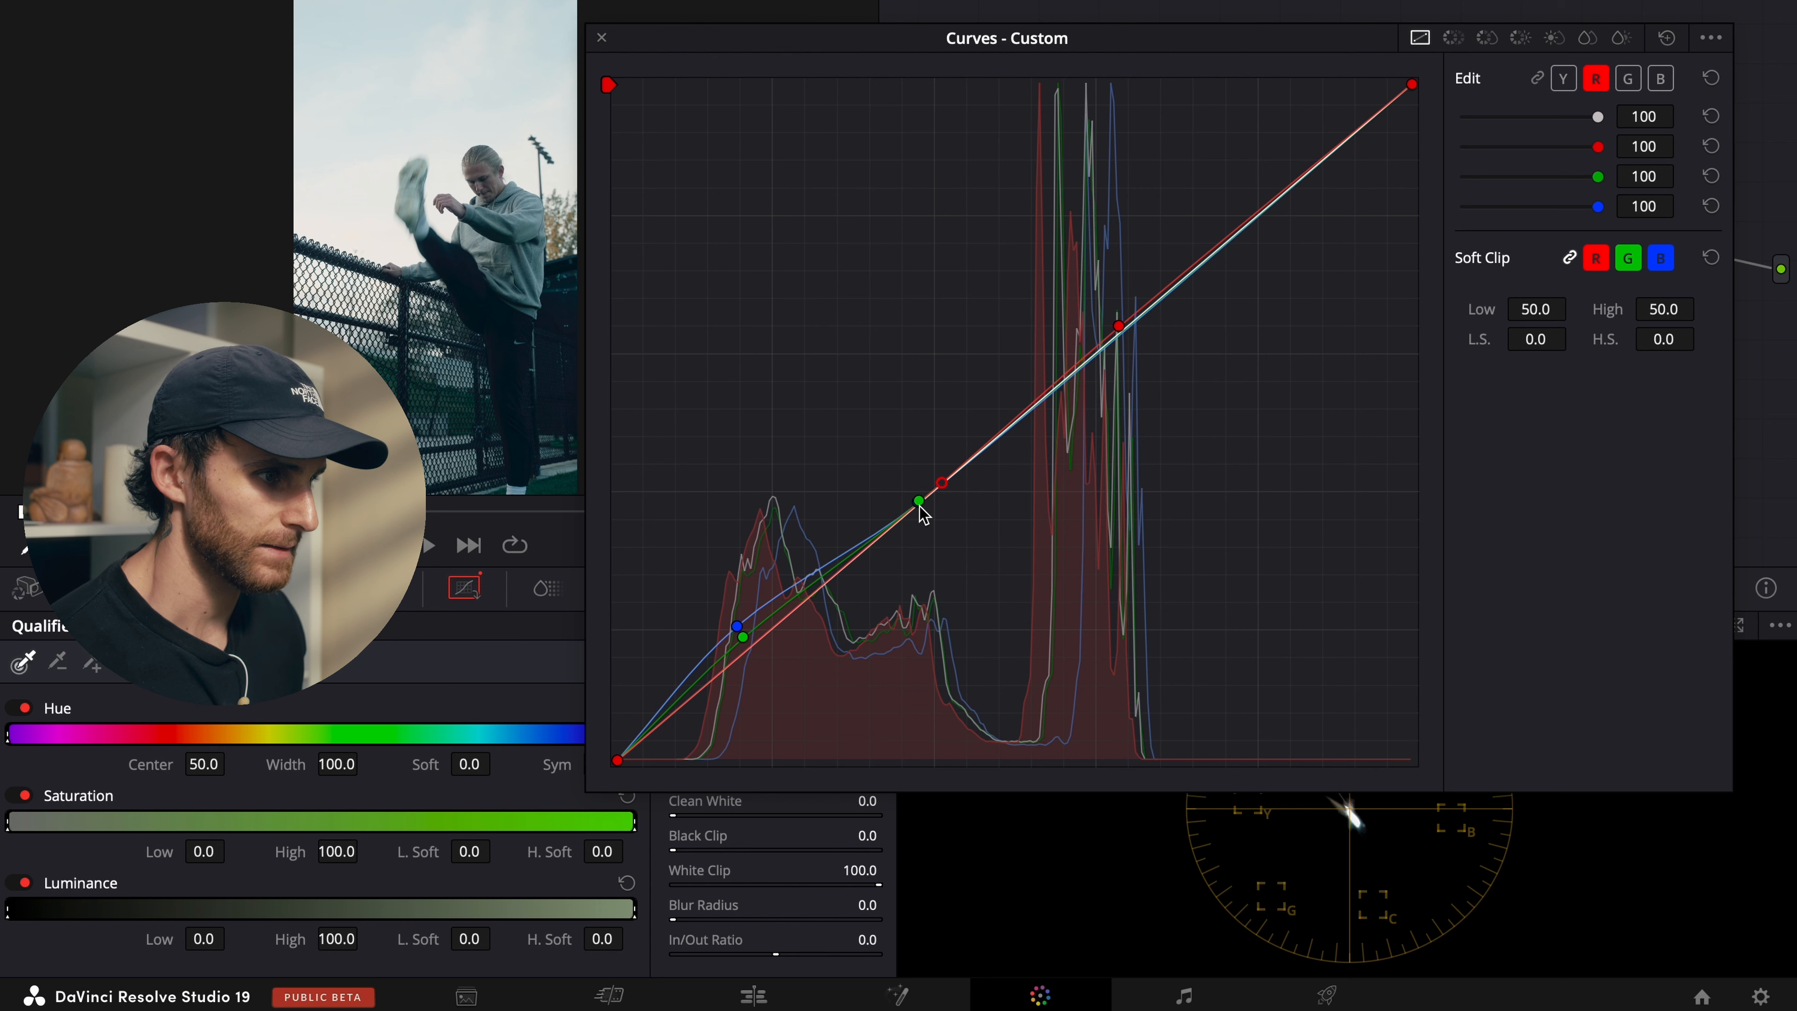
Step: Refine the midtone anchors, placing the blue and green ones closer to the shadows and the red one closer to the highlights
click(1626, 79)
drag(912, 506, 851, 570)
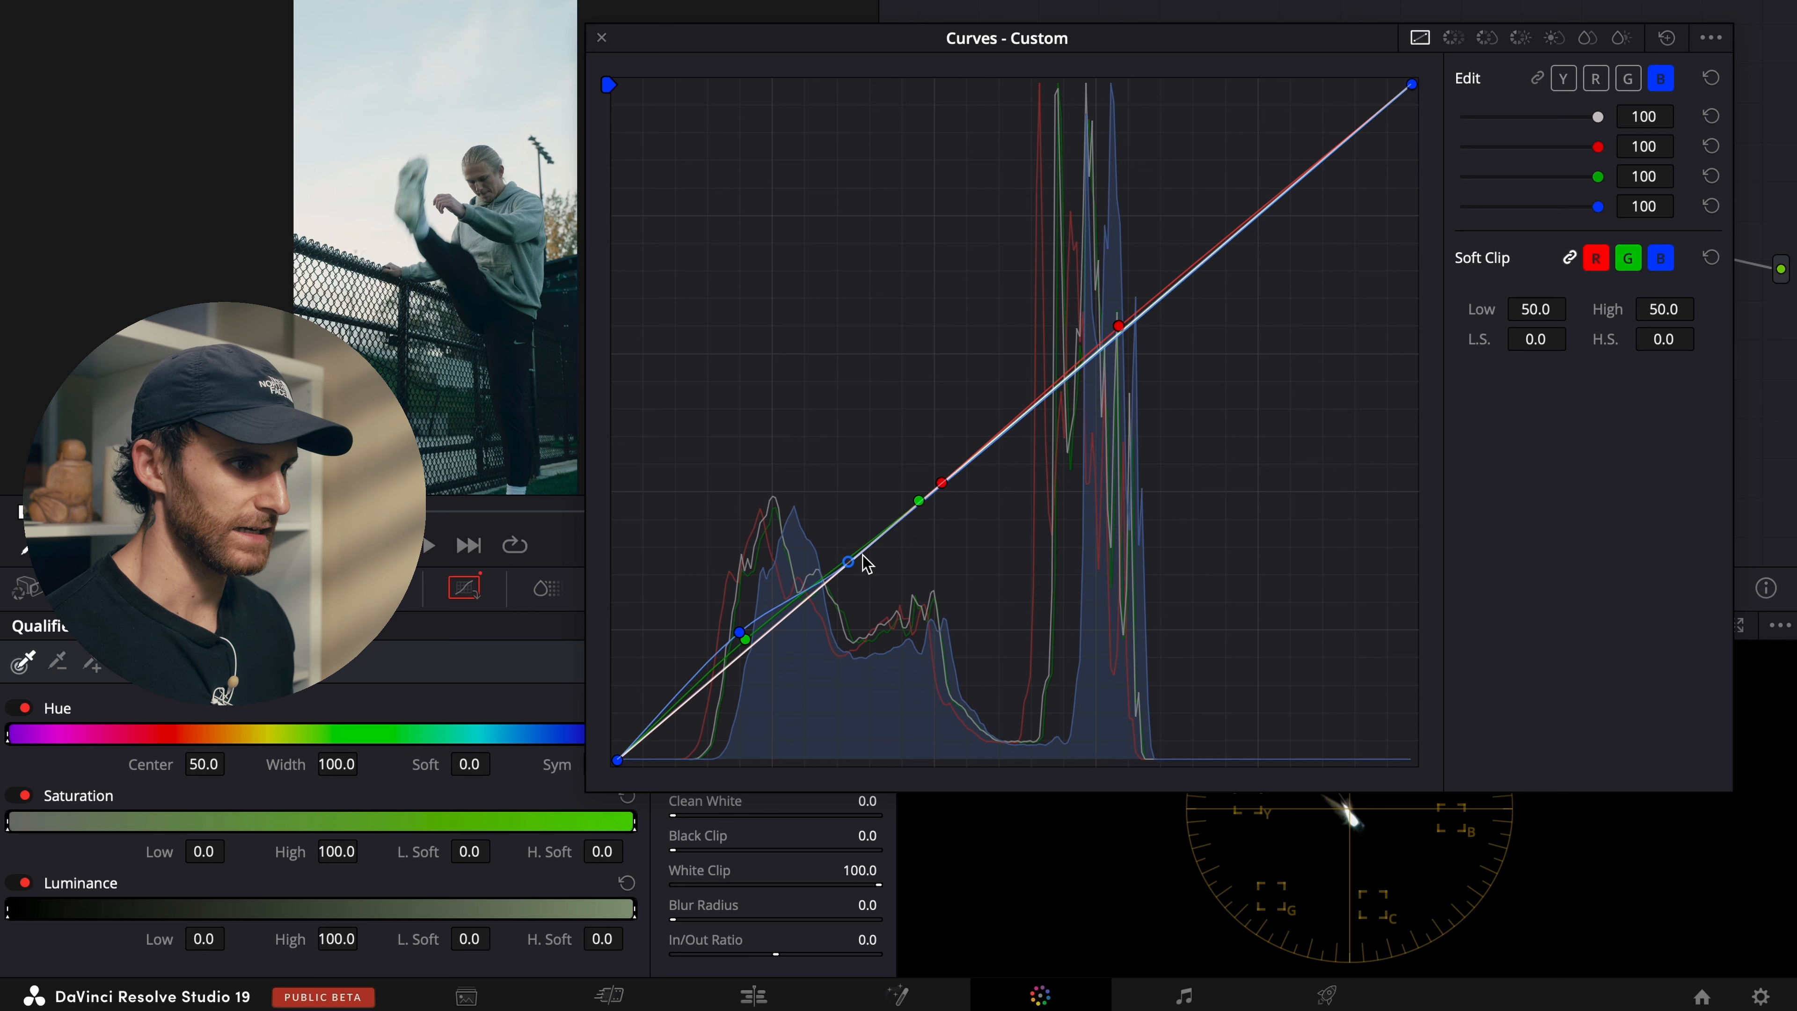
drag(918, 501, 852, 559)
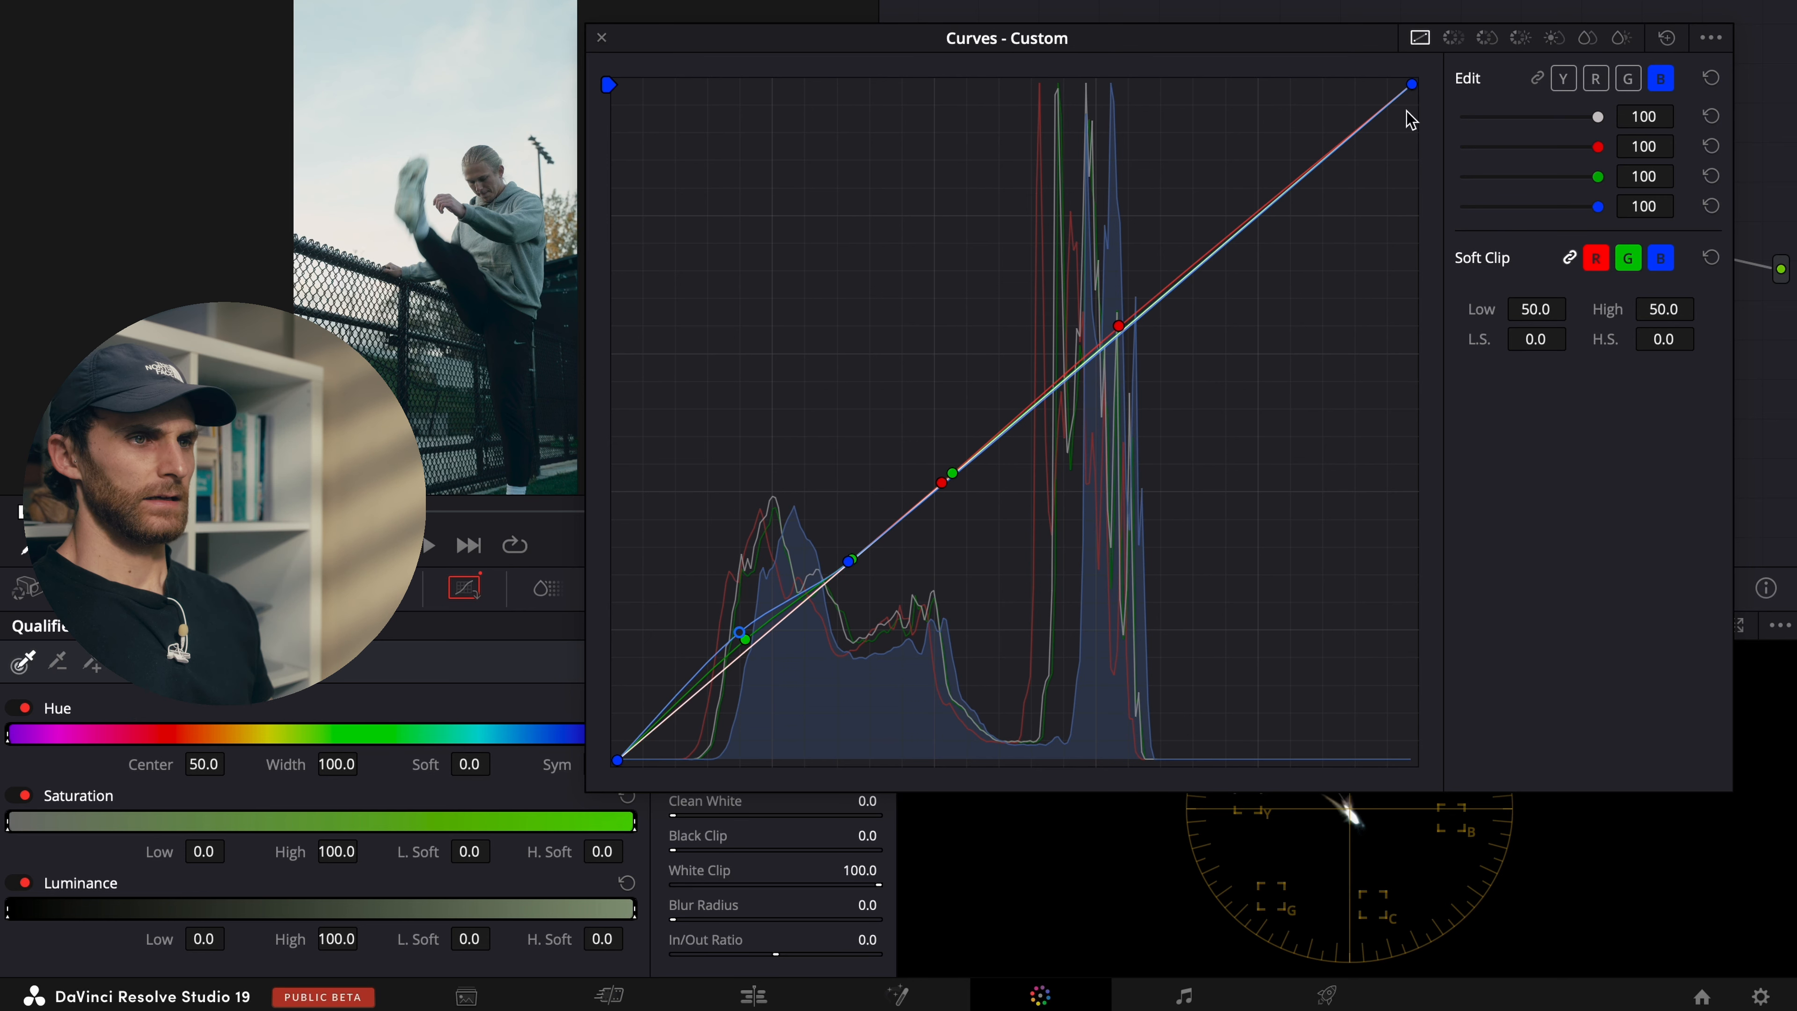
click(1627, 79)
click(1595, 78)
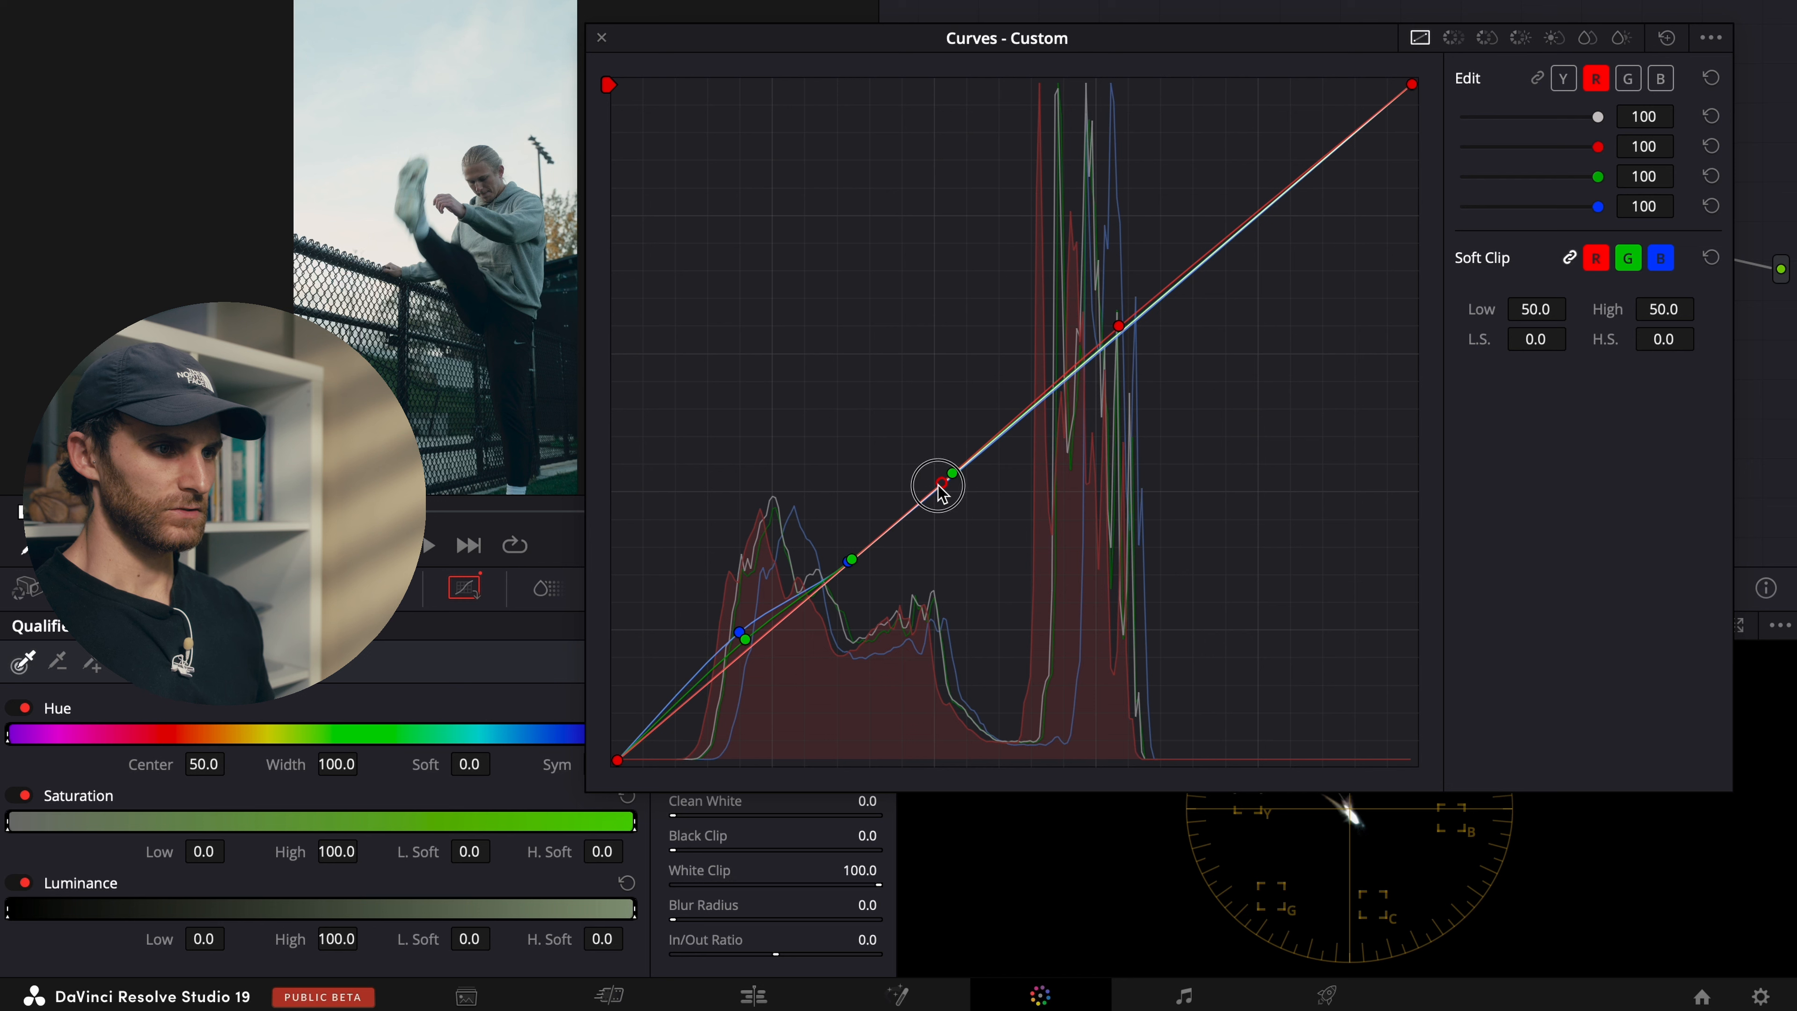
drag(941, 483, 989, 460)
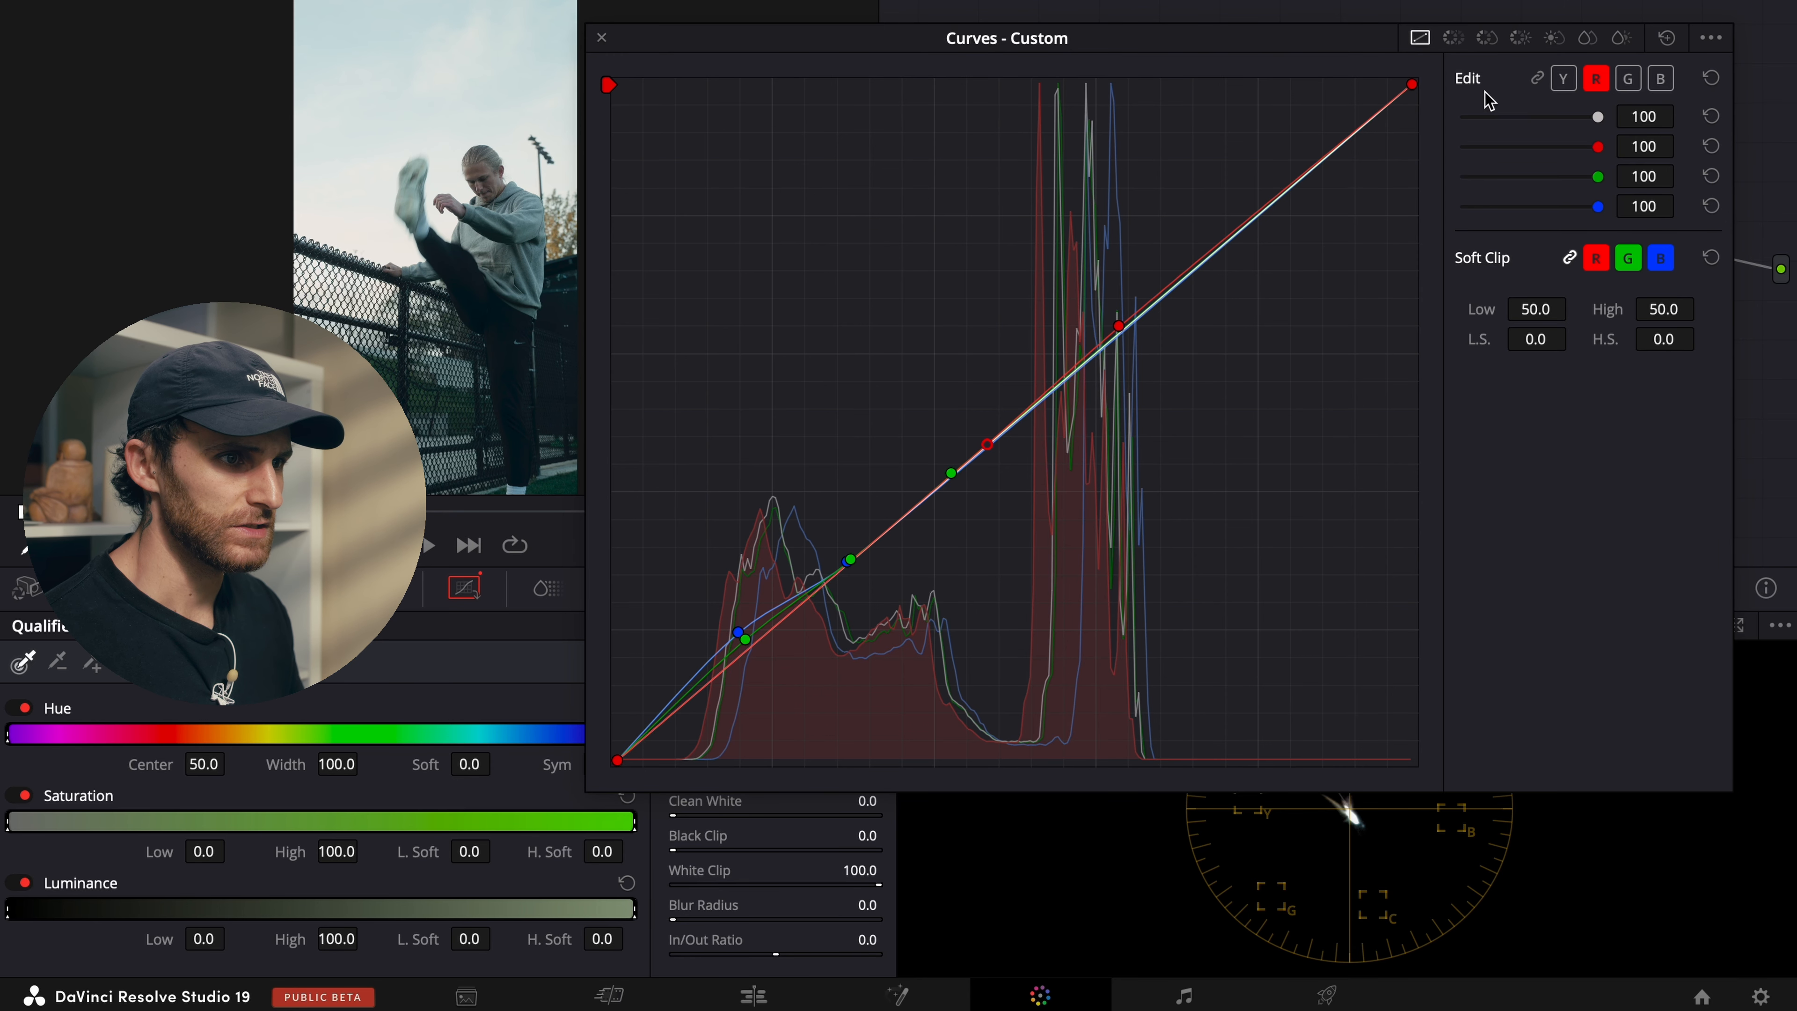
Step: Lower the highlights of the blue curve slightly and anchor its midtones on the diagonal
click(1661, 79)
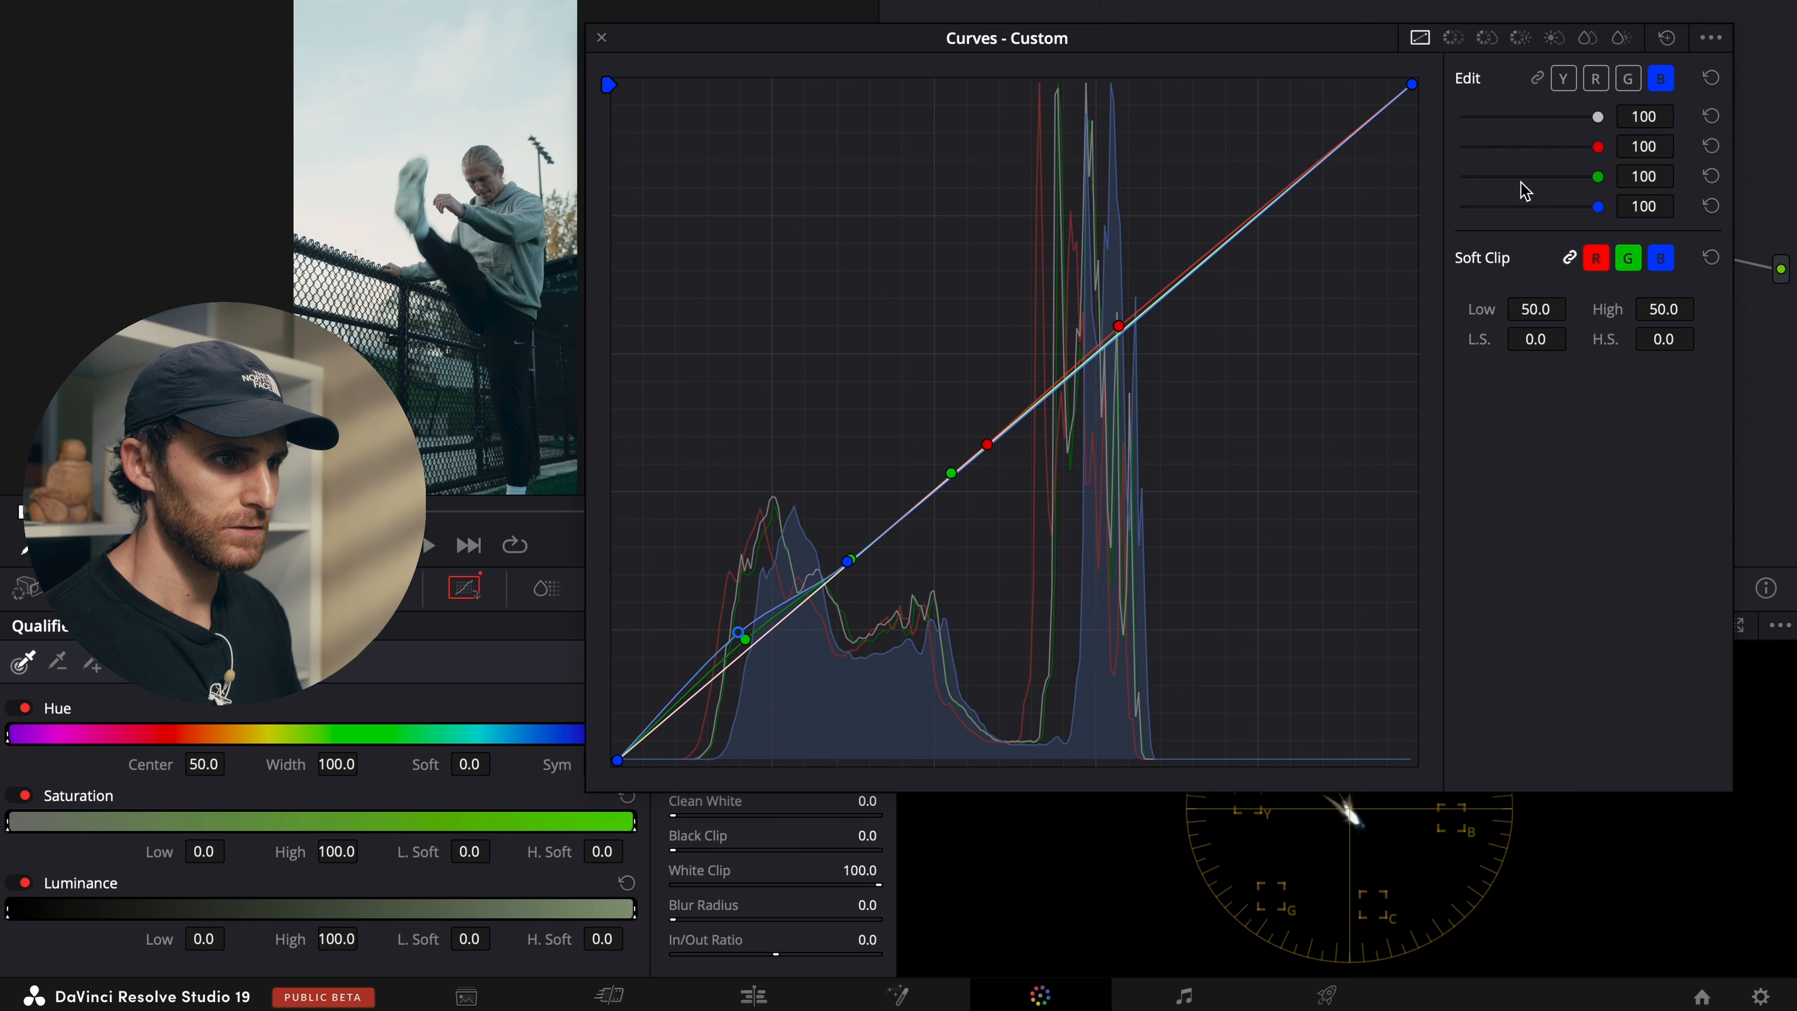
click(1132, 322)
drag(1132, 325, 1124, 336)
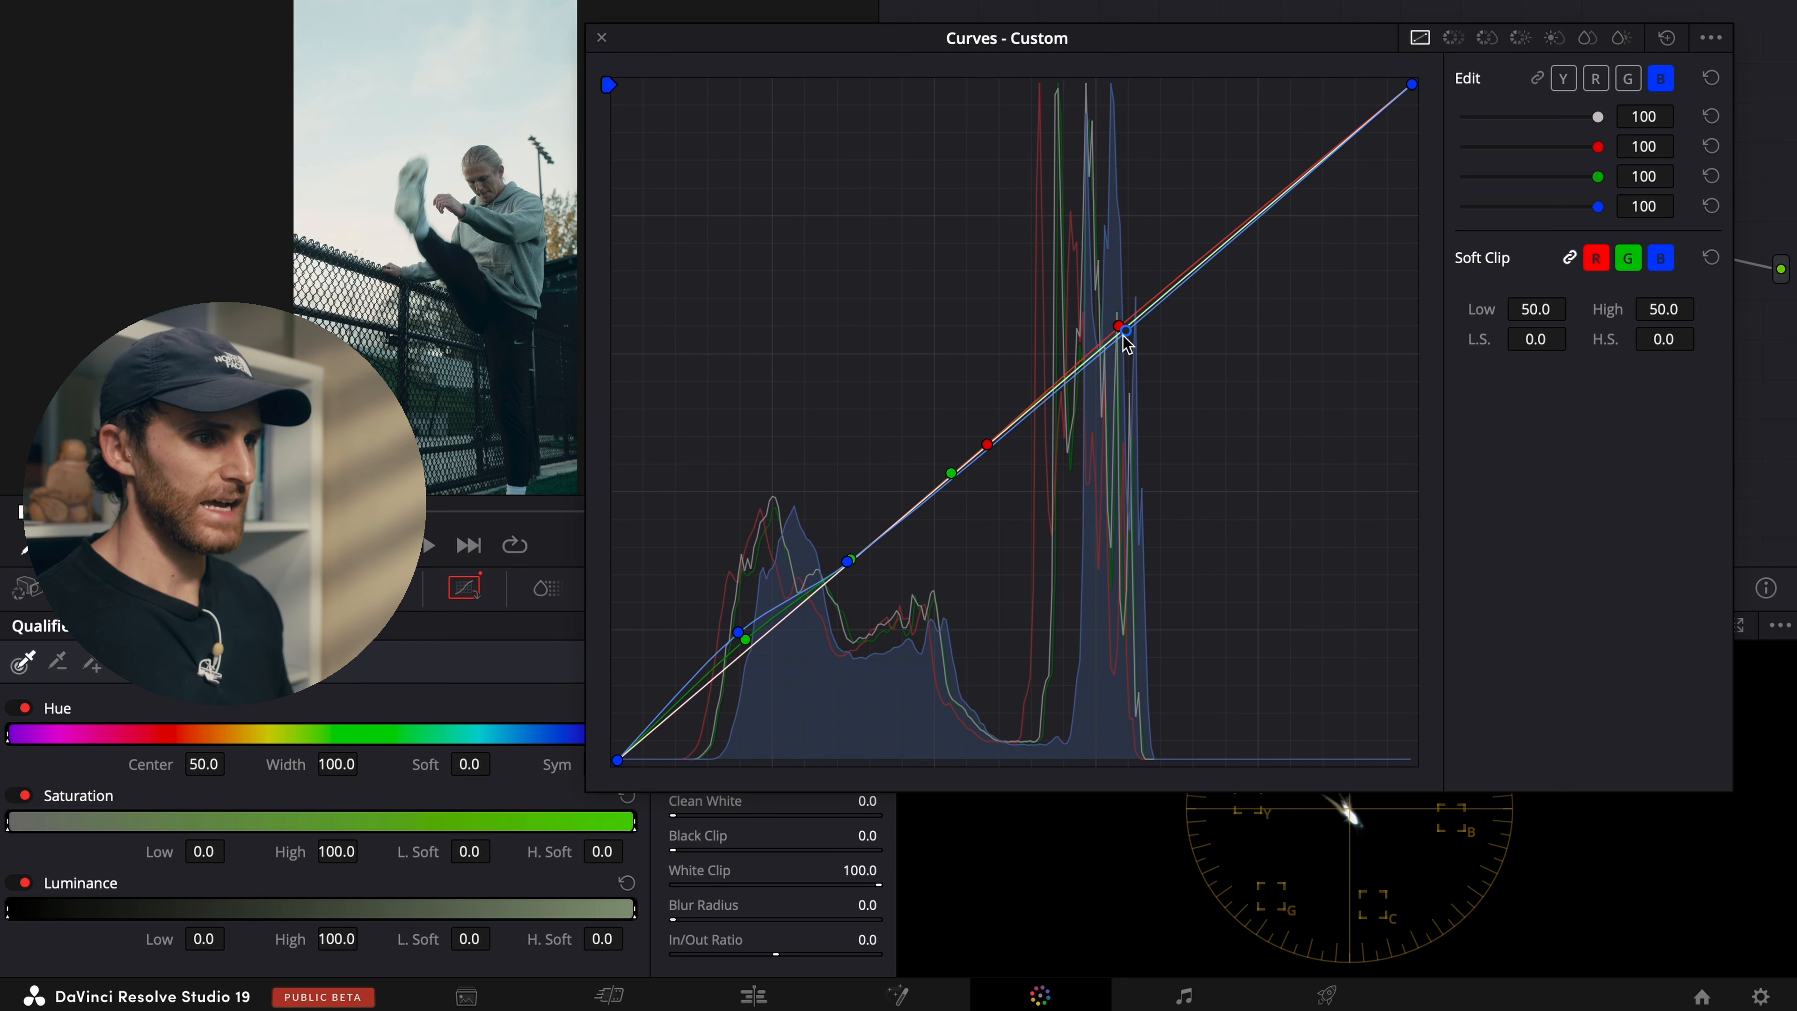
click(1069, 374)
drag(1062, 379, 994, 447)
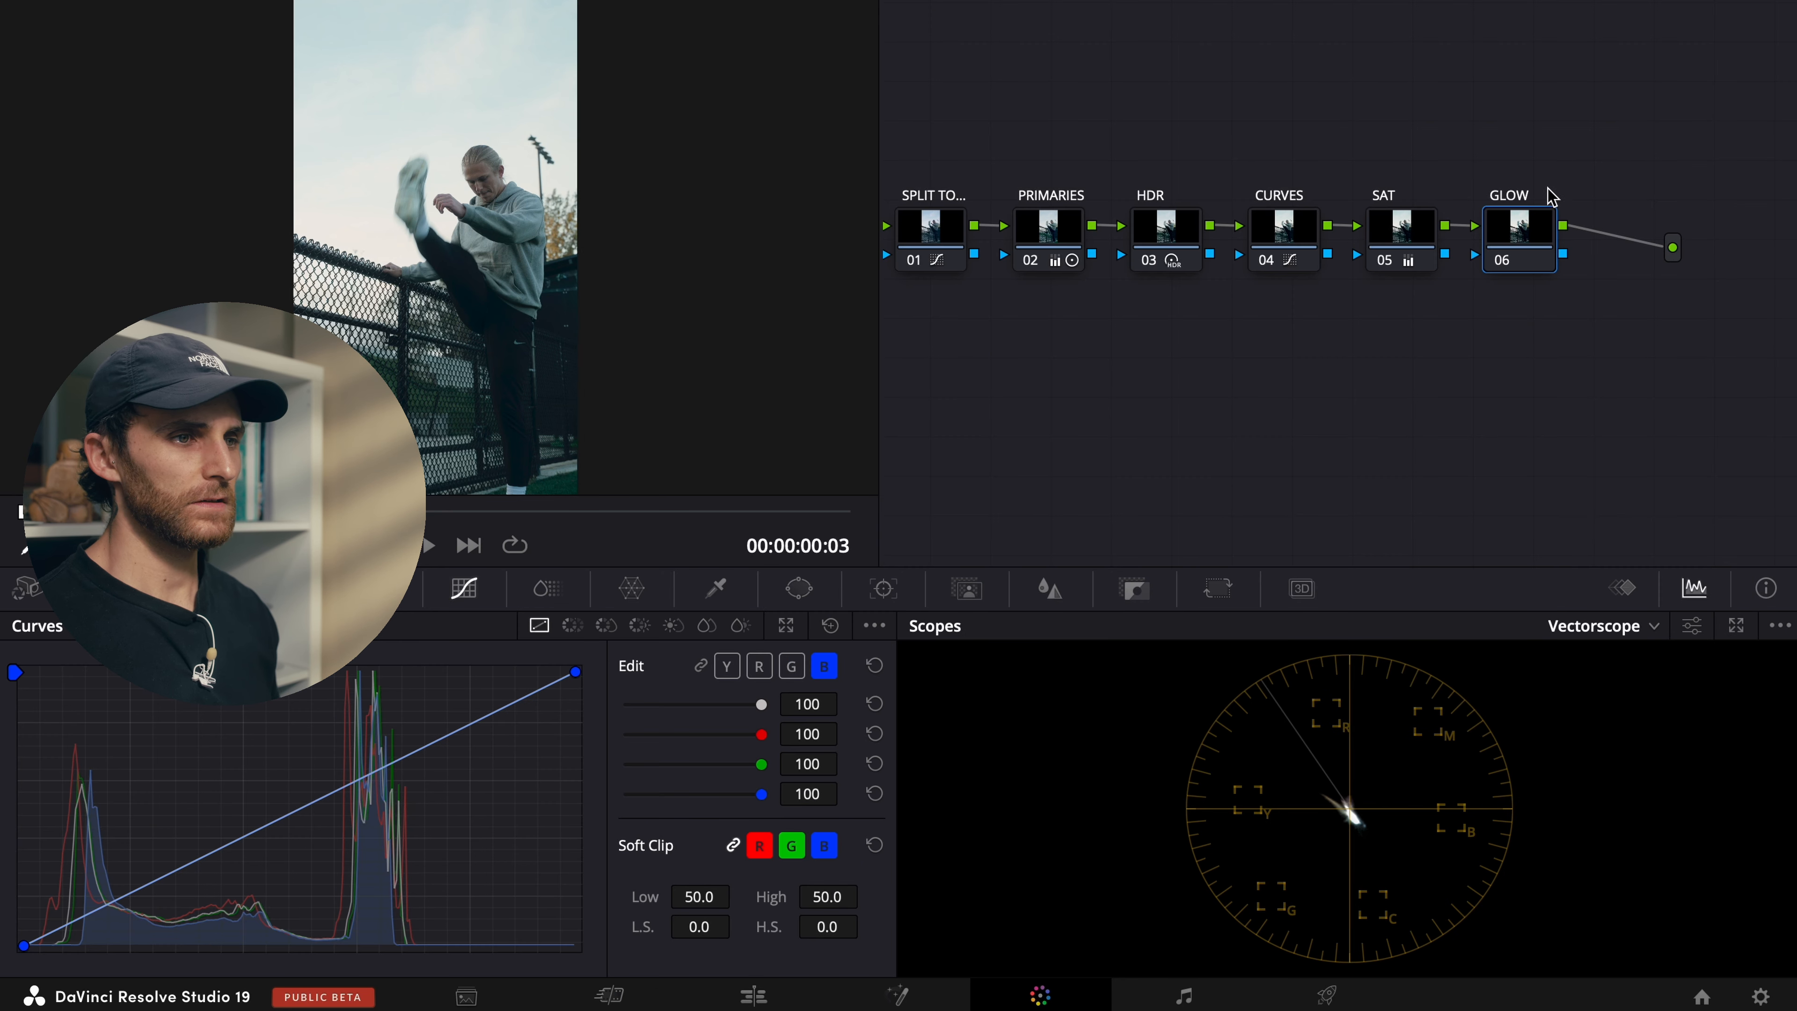
Step: Search the effects library for "glow" and apply the Resolve FX Light Glow effect to the Glow node
click(1512, 231)
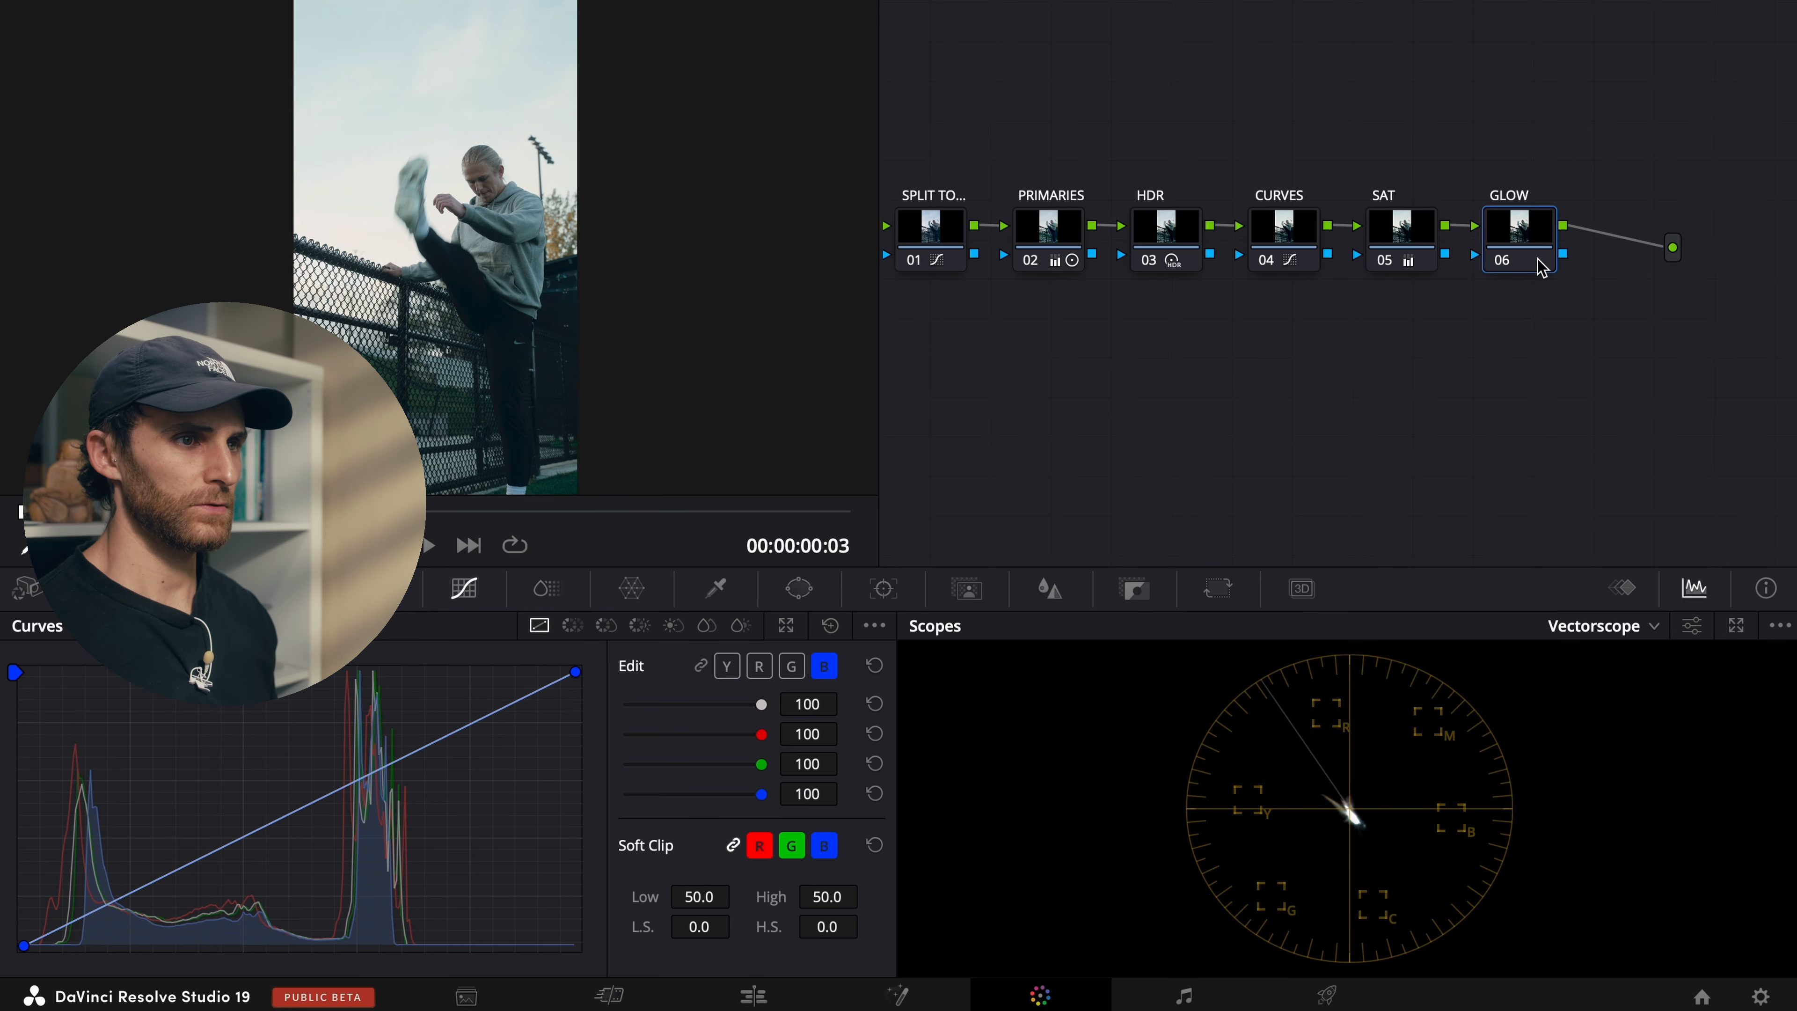
click(1616, 2)
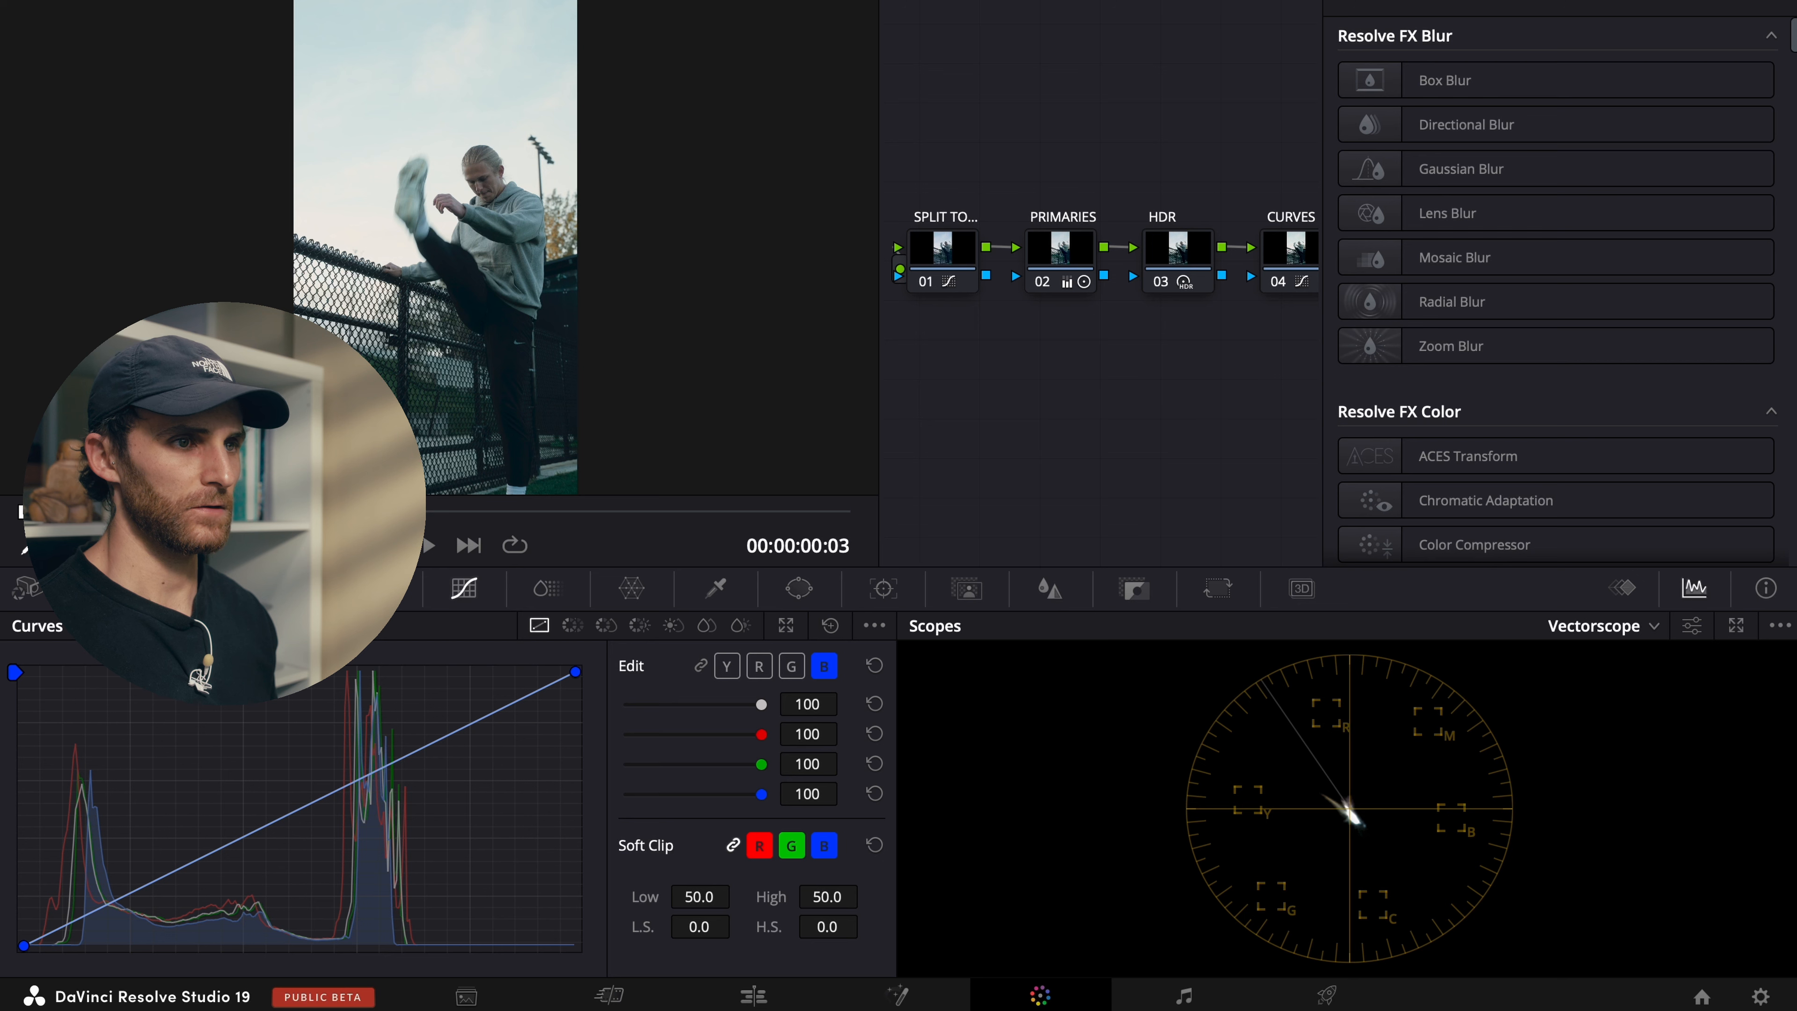
click(1711, 1)
click(1345, 10)
text(glo)
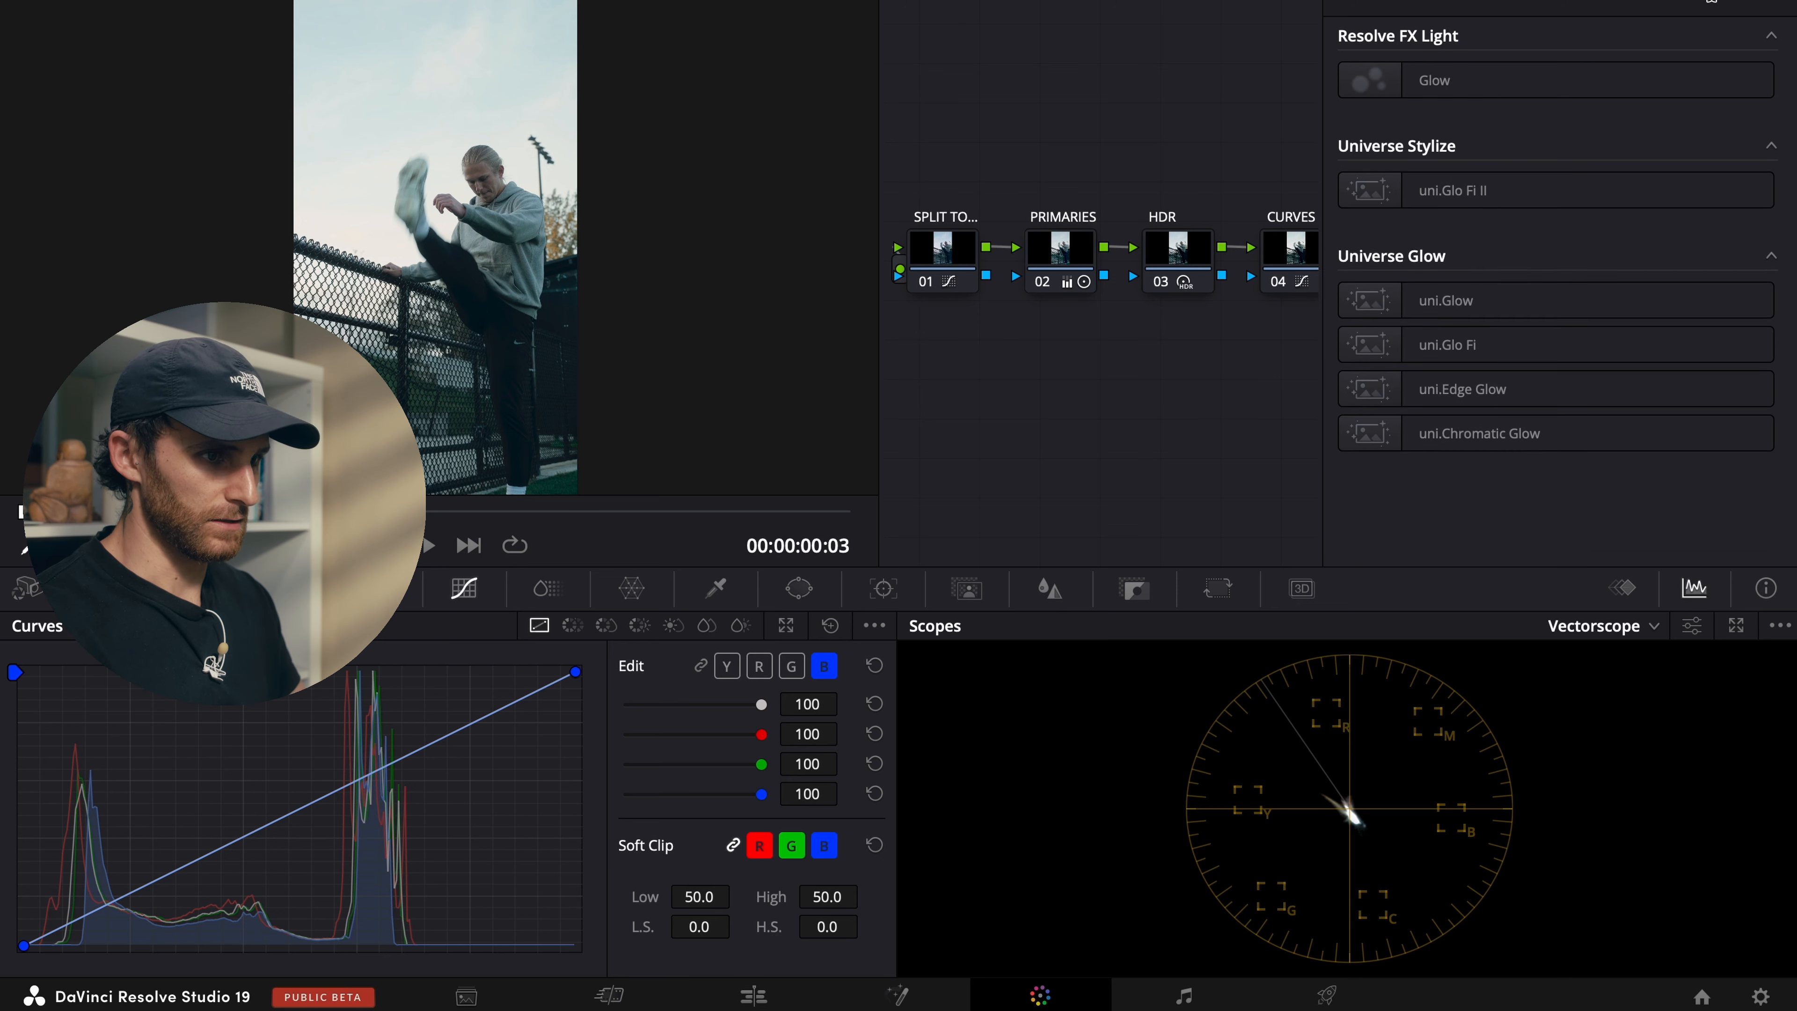
text(w)
scroll(1239, 149, right, 5)
drag(1534, 82, 1150, 236)
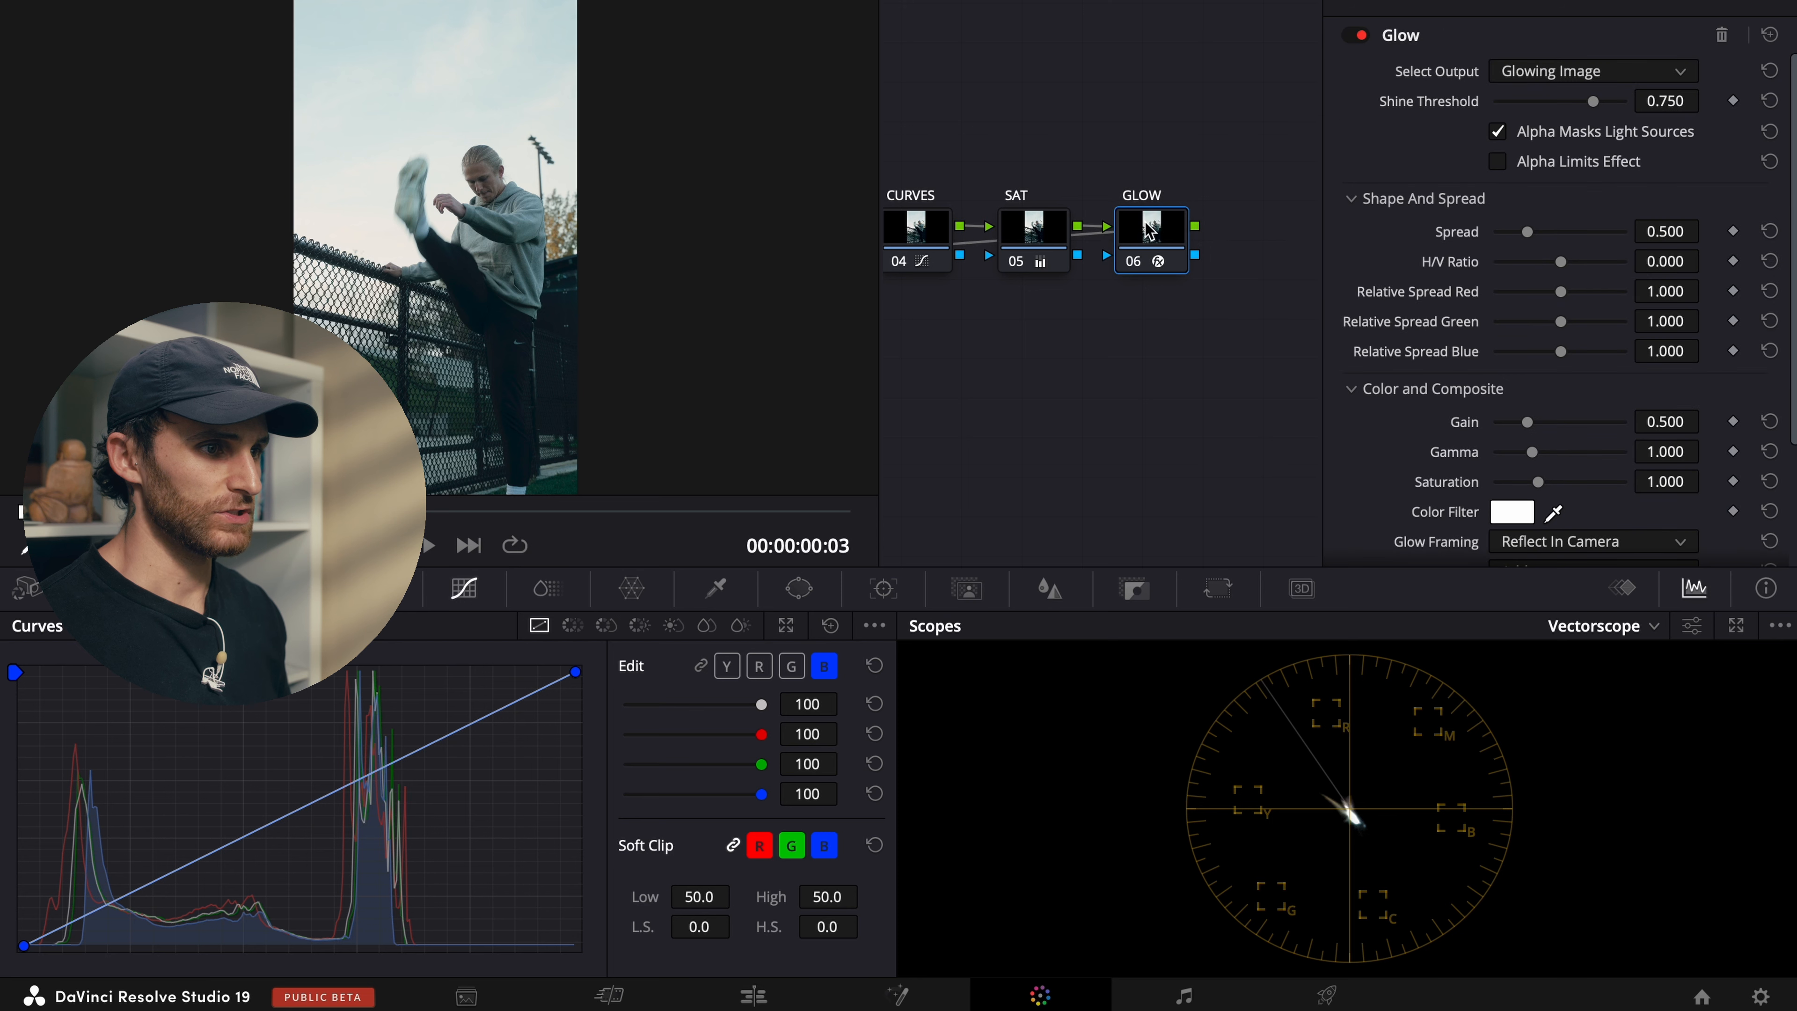
Step: Set the Glow effect's Shine Threshold and Spread to 0.000
drag(1593, 101, 1366, 109)
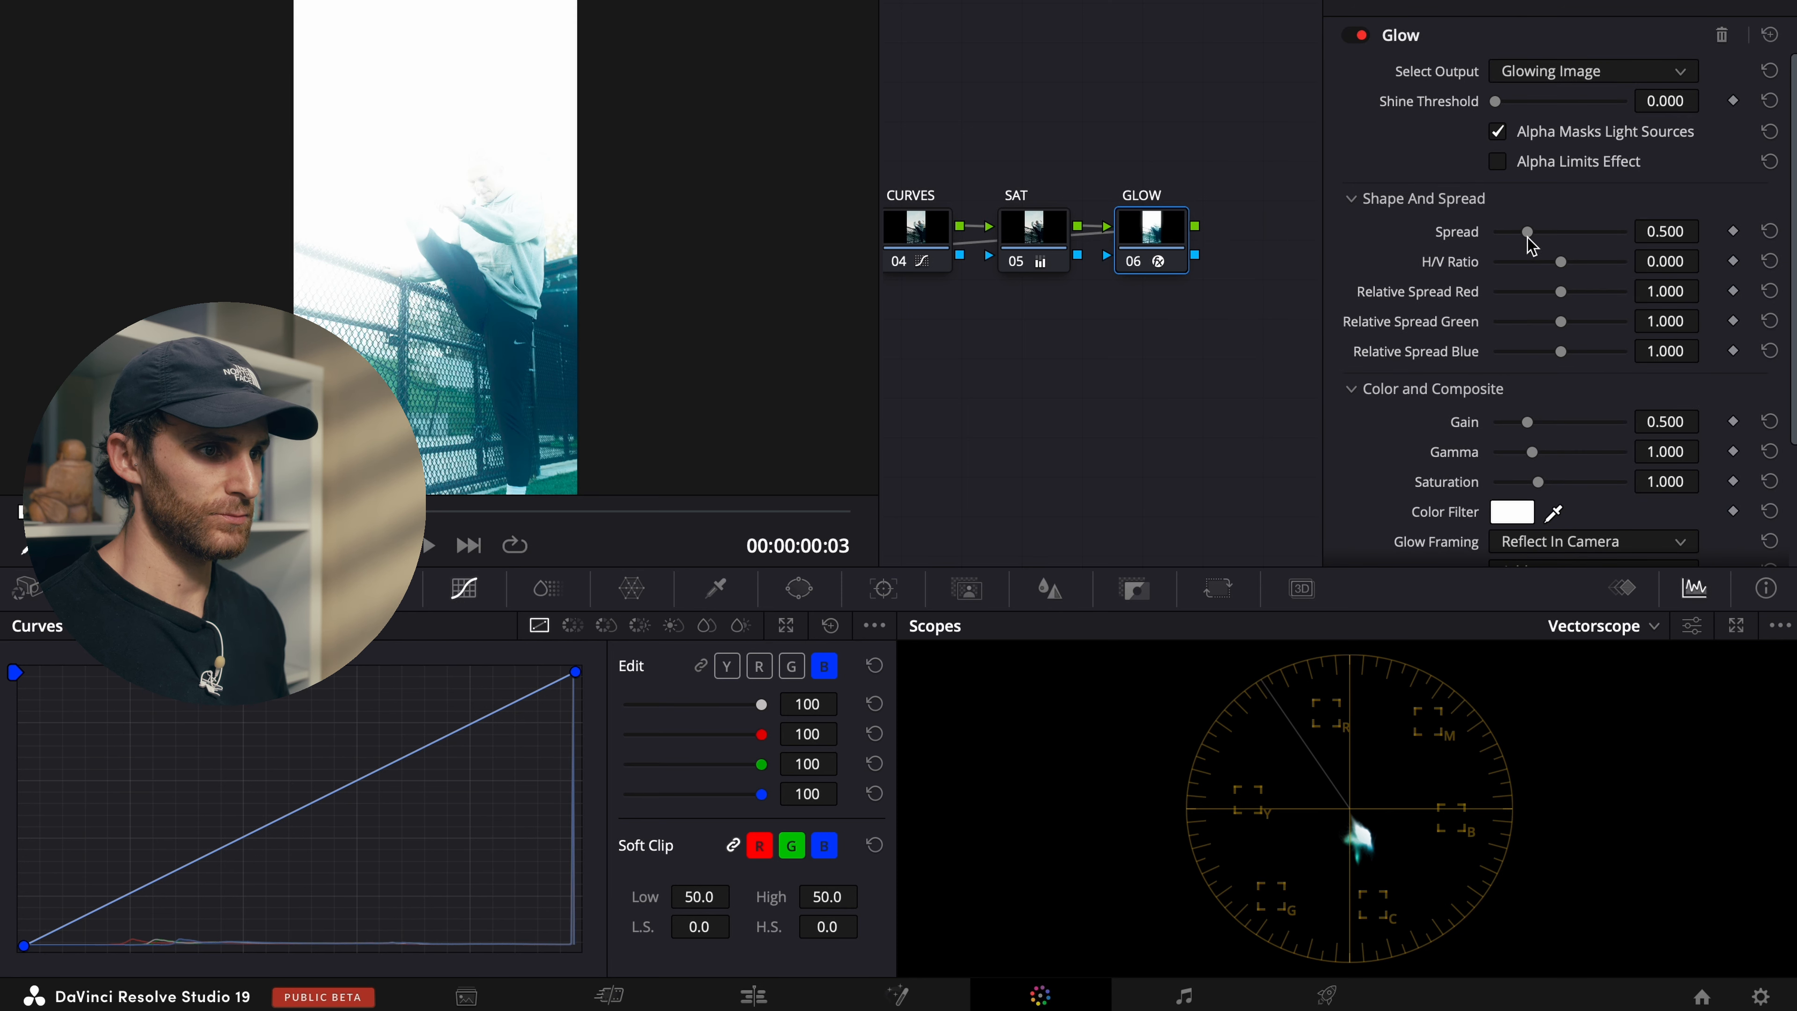
drag(1526, 231, 1343, 228)
scroll(1500, 343, down, 4)
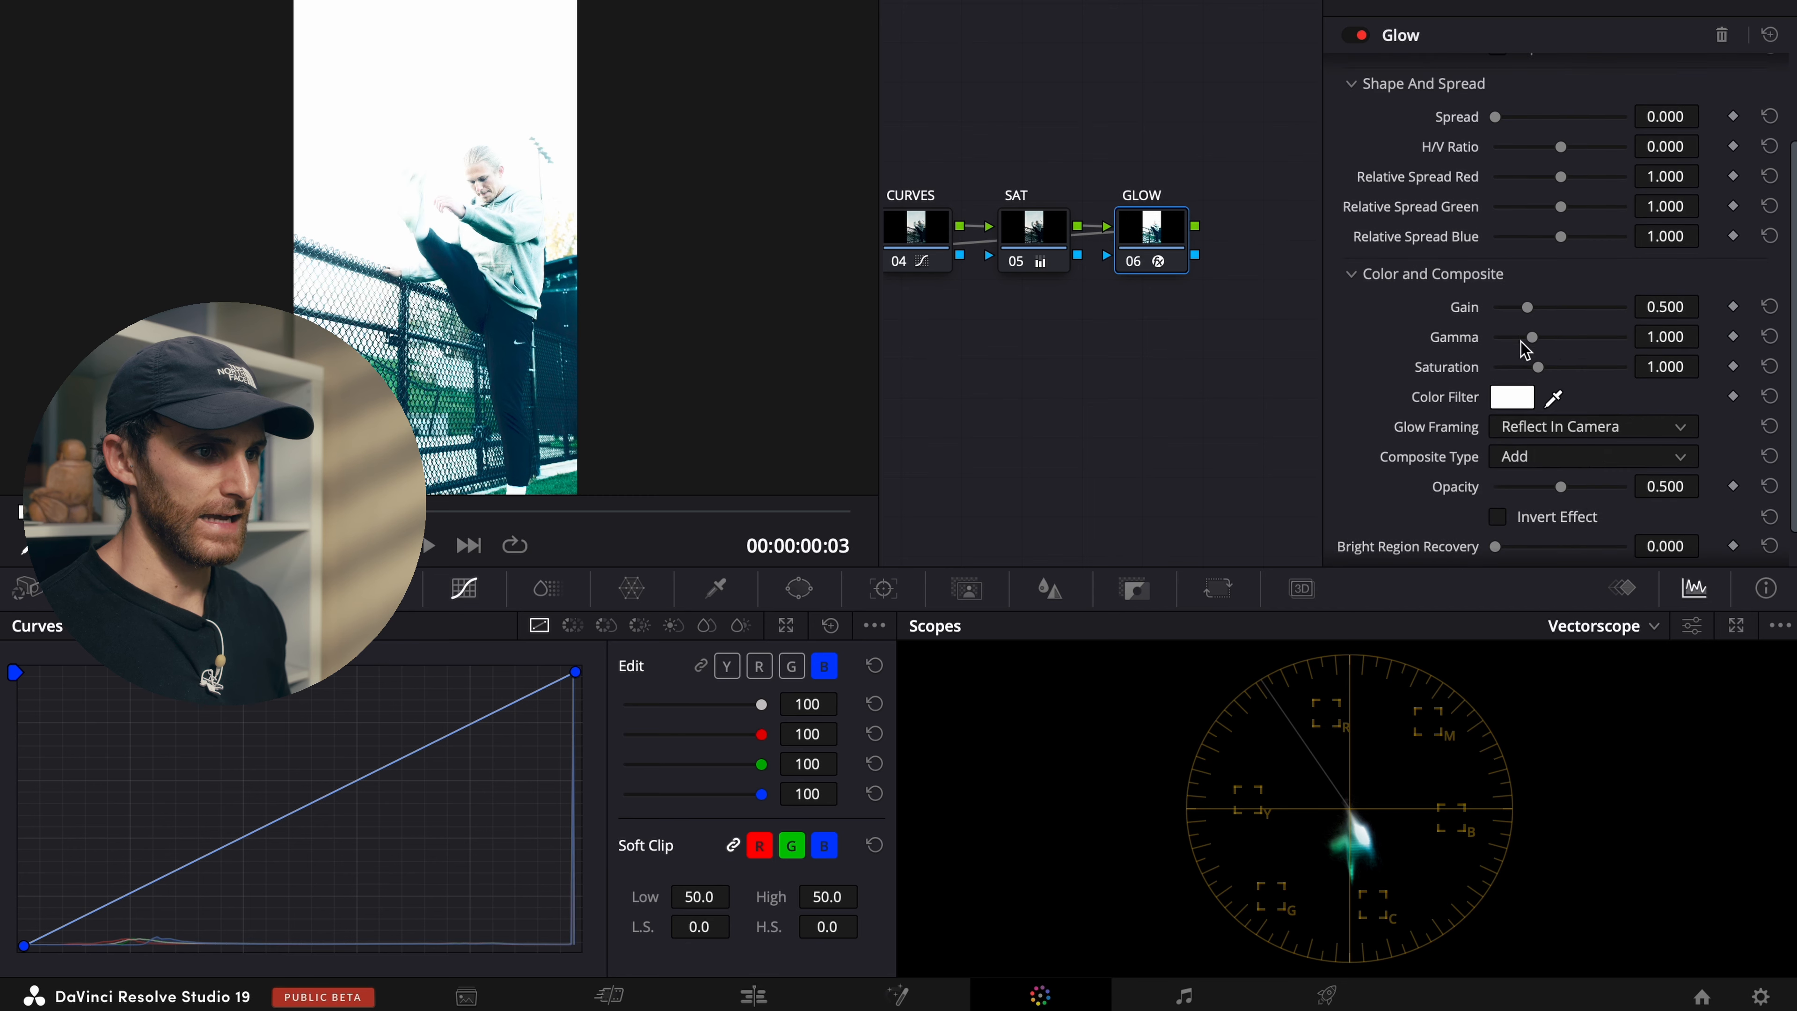
Step: Set the glow's Composite Type to Softlight and Global Blend to 0.101, and compare the full-screen image with and without the grade
click(1571, 428)
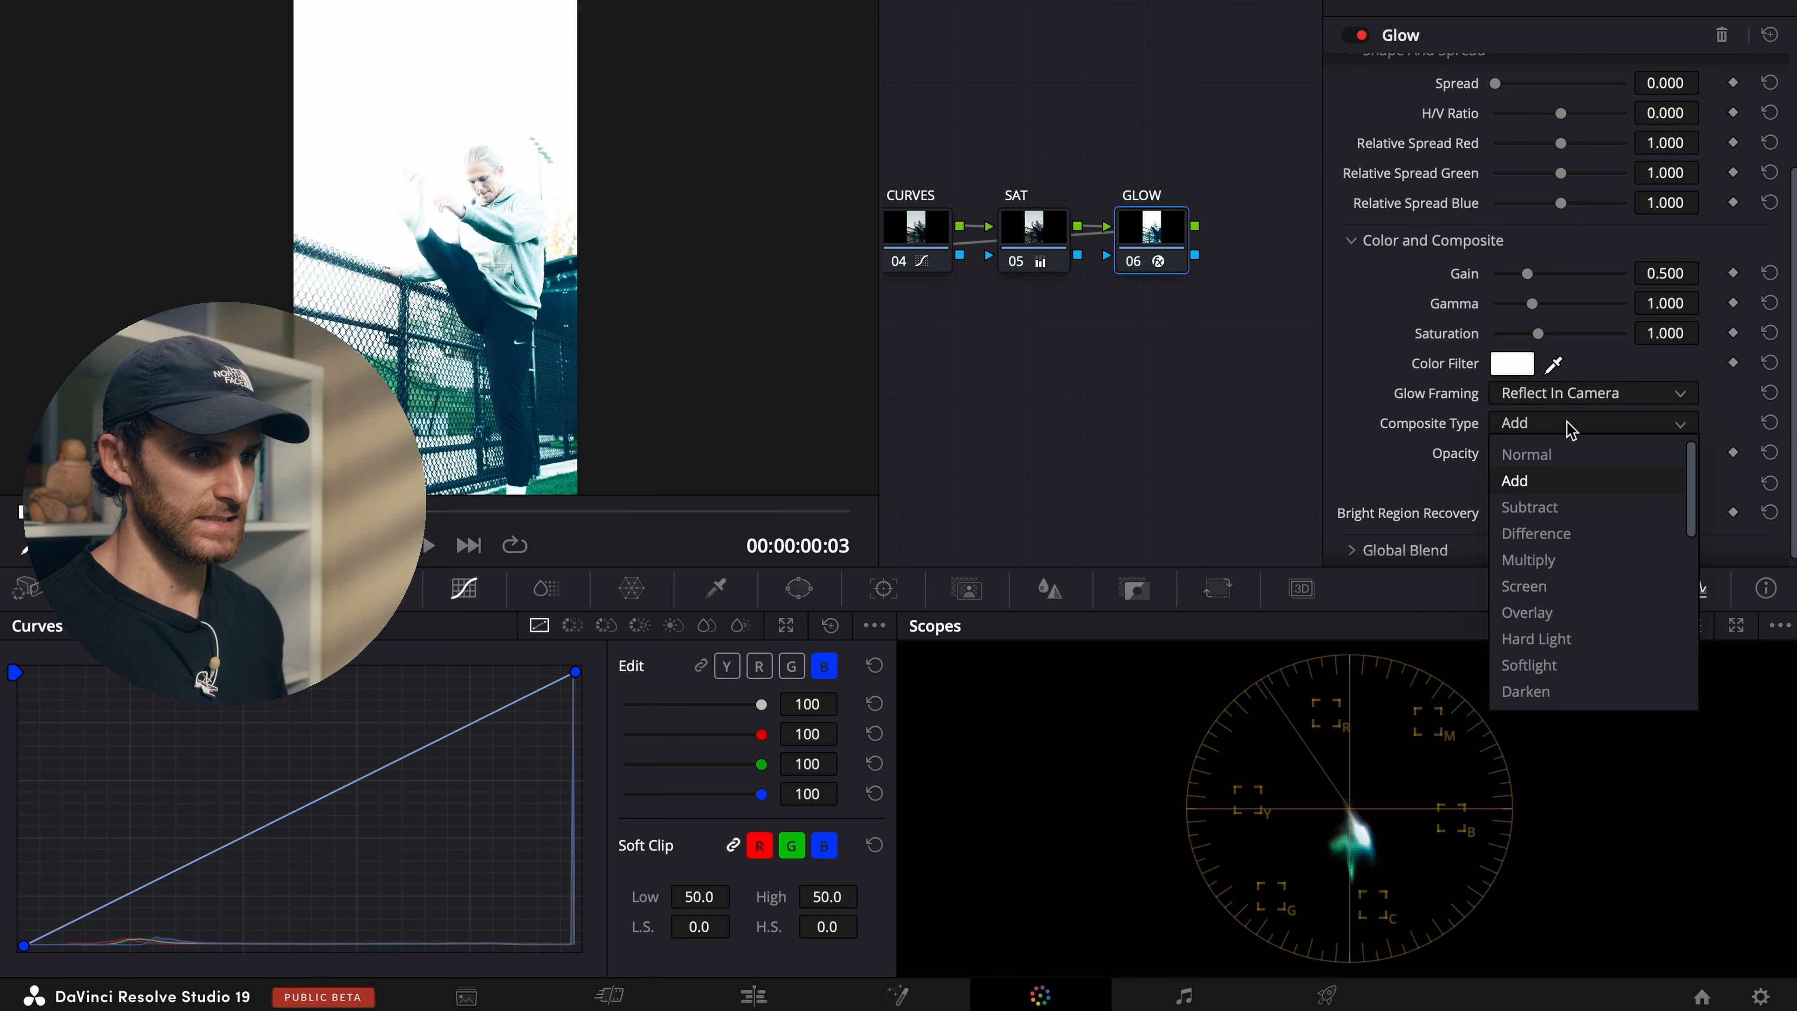
click(1558, 668)
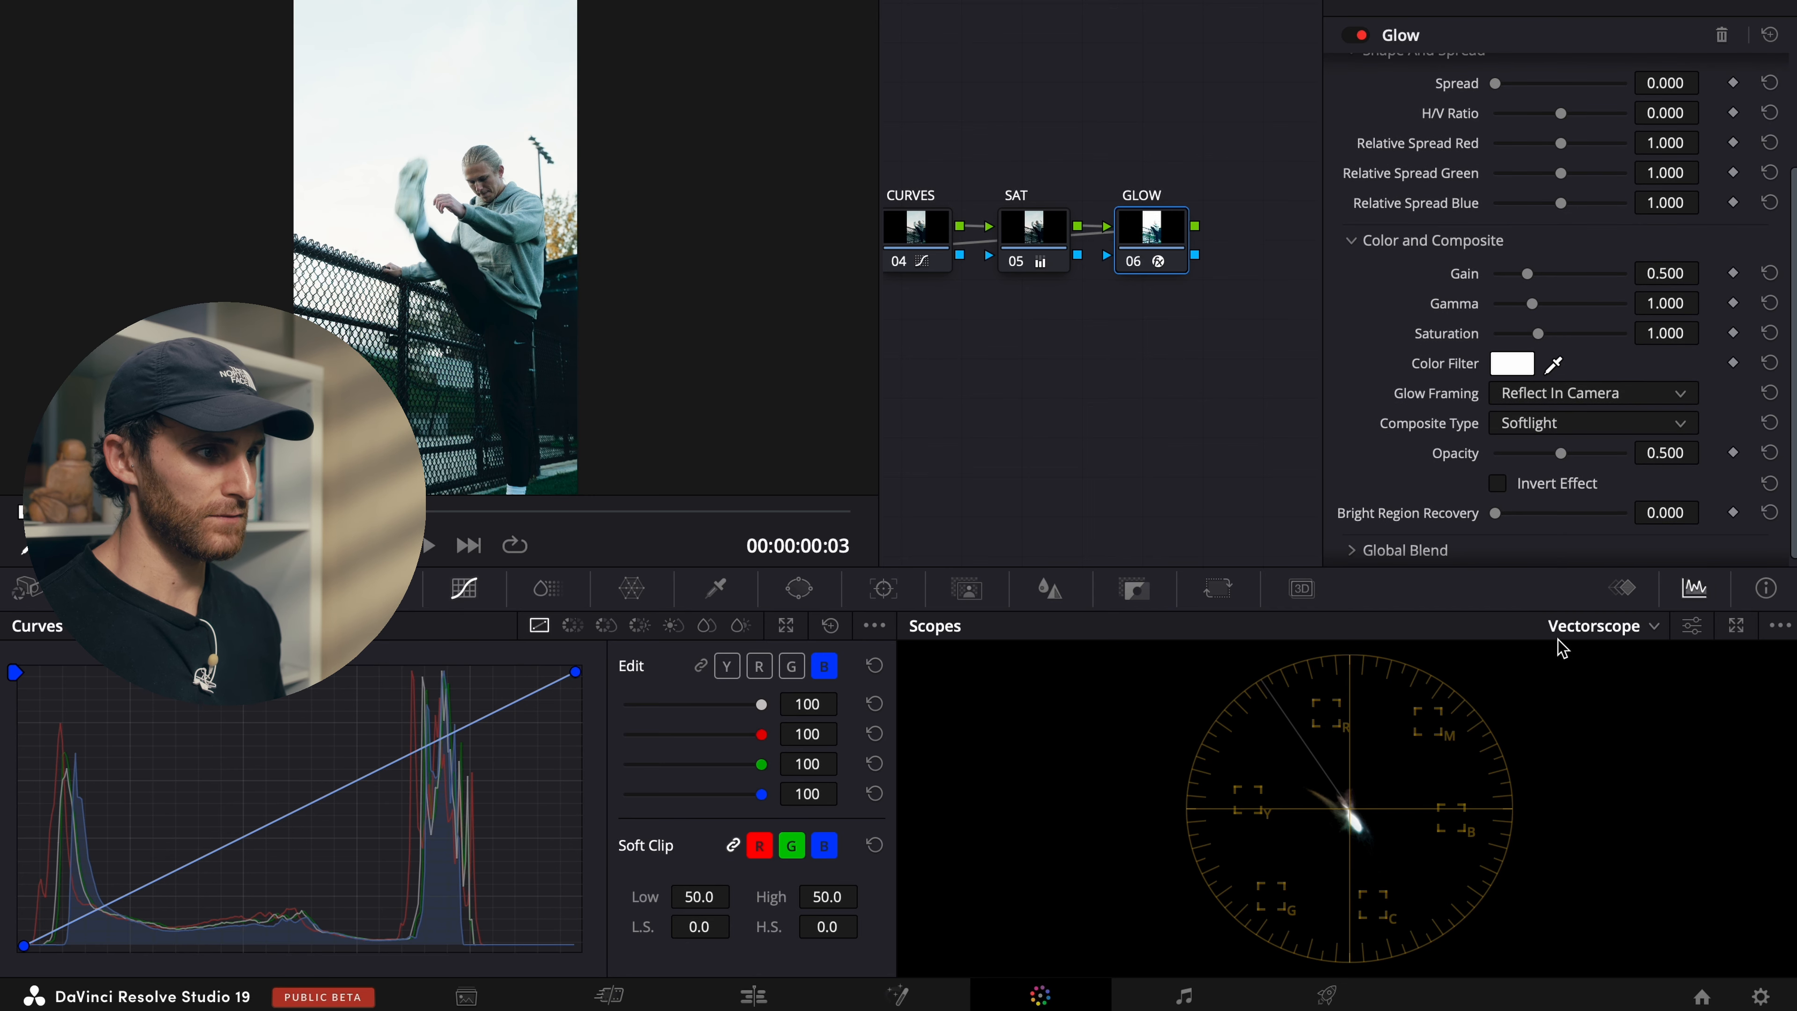
click(1586, 545)
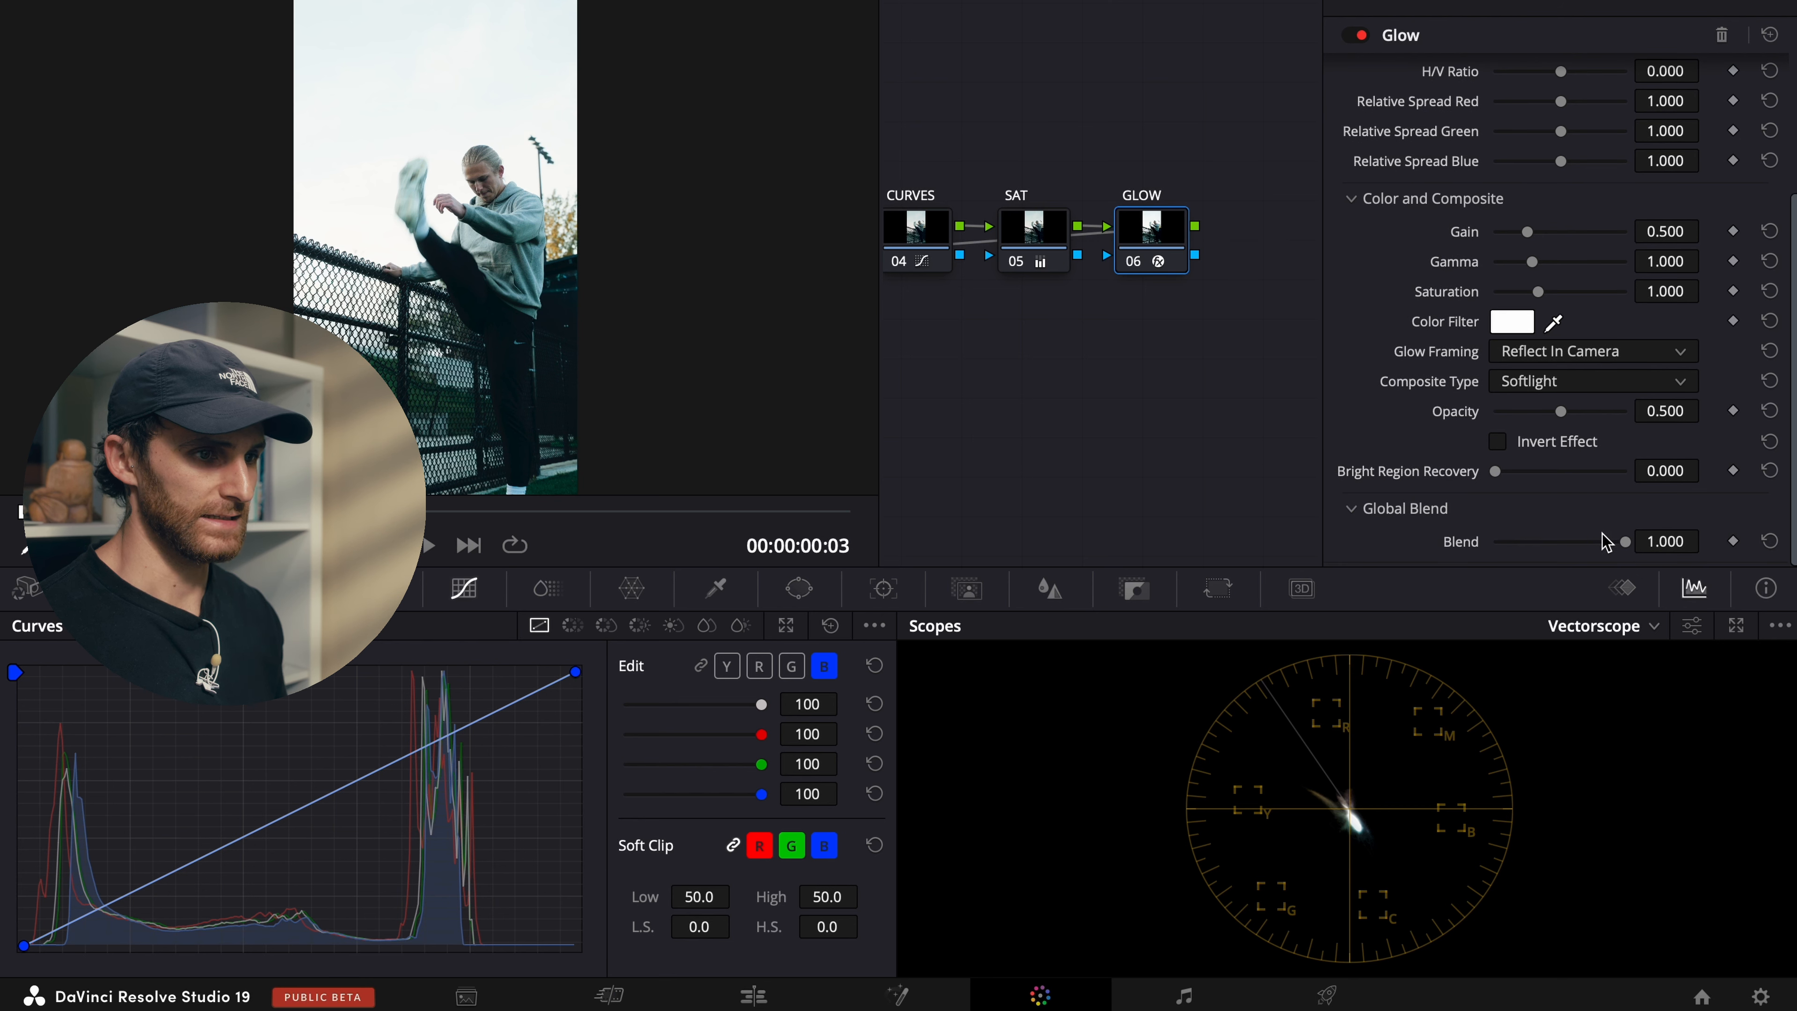
drag(1602, 542, 1509, 545)
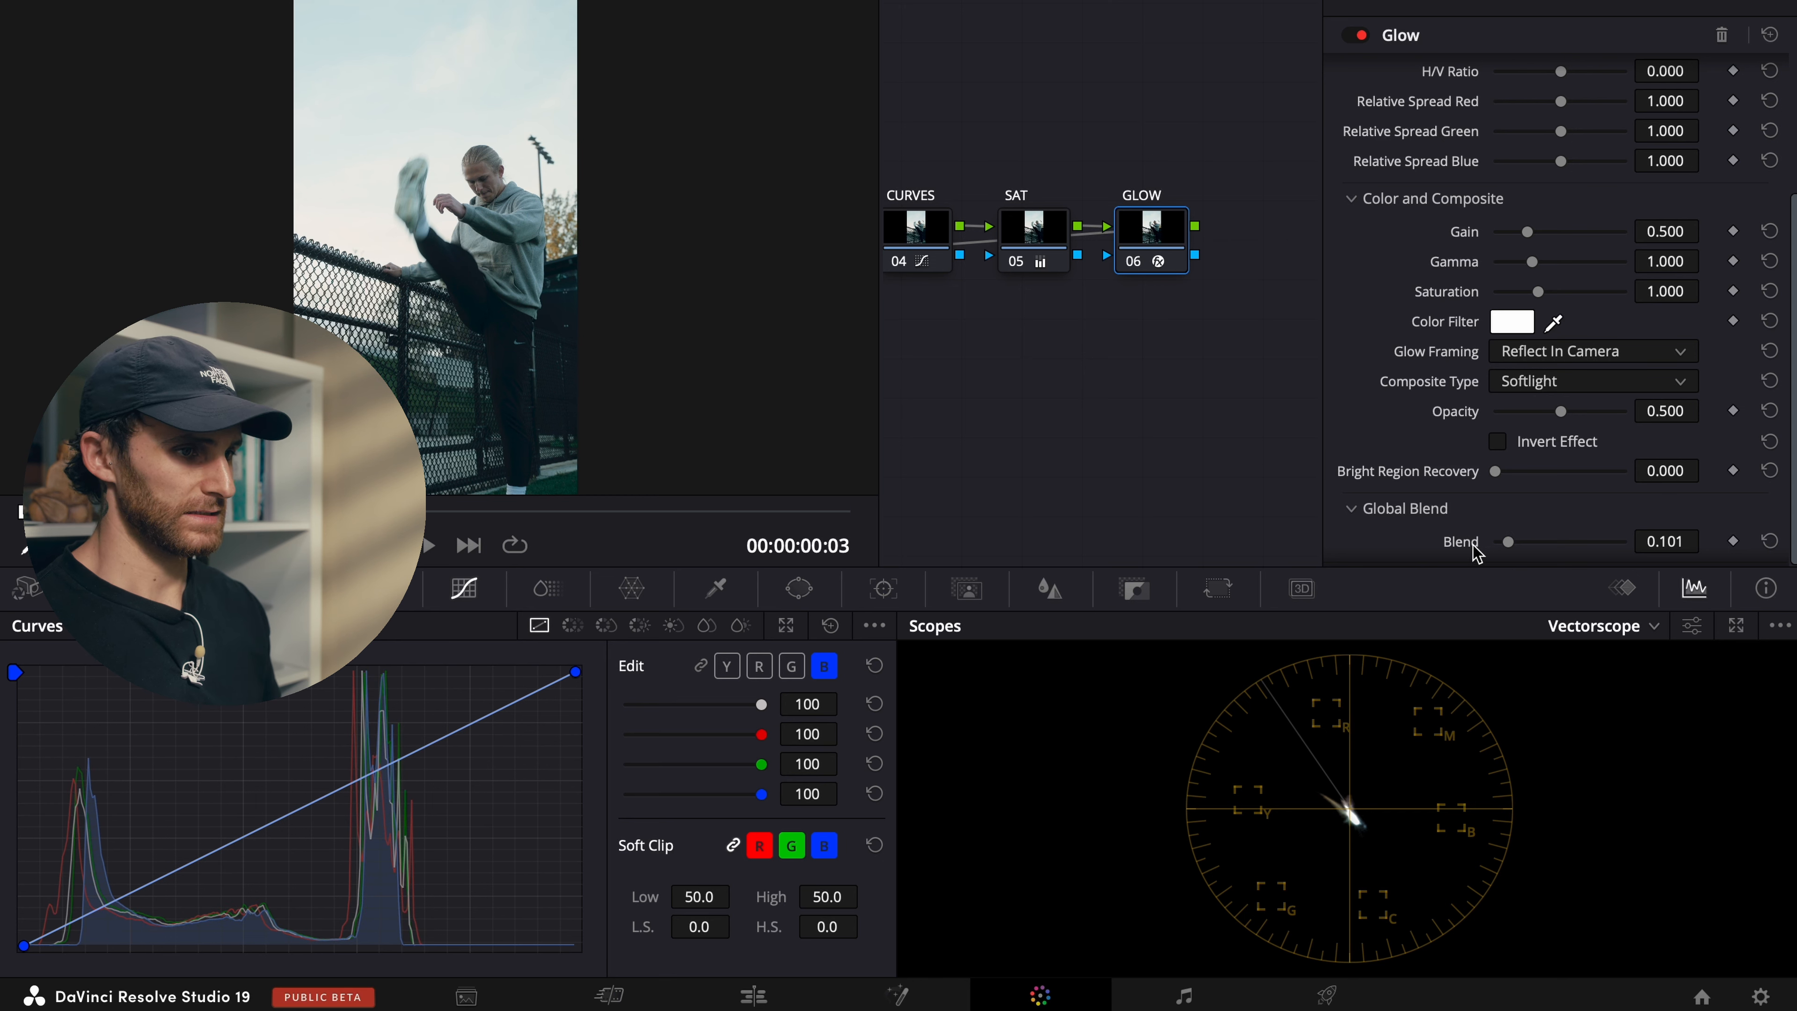
key(super+f)
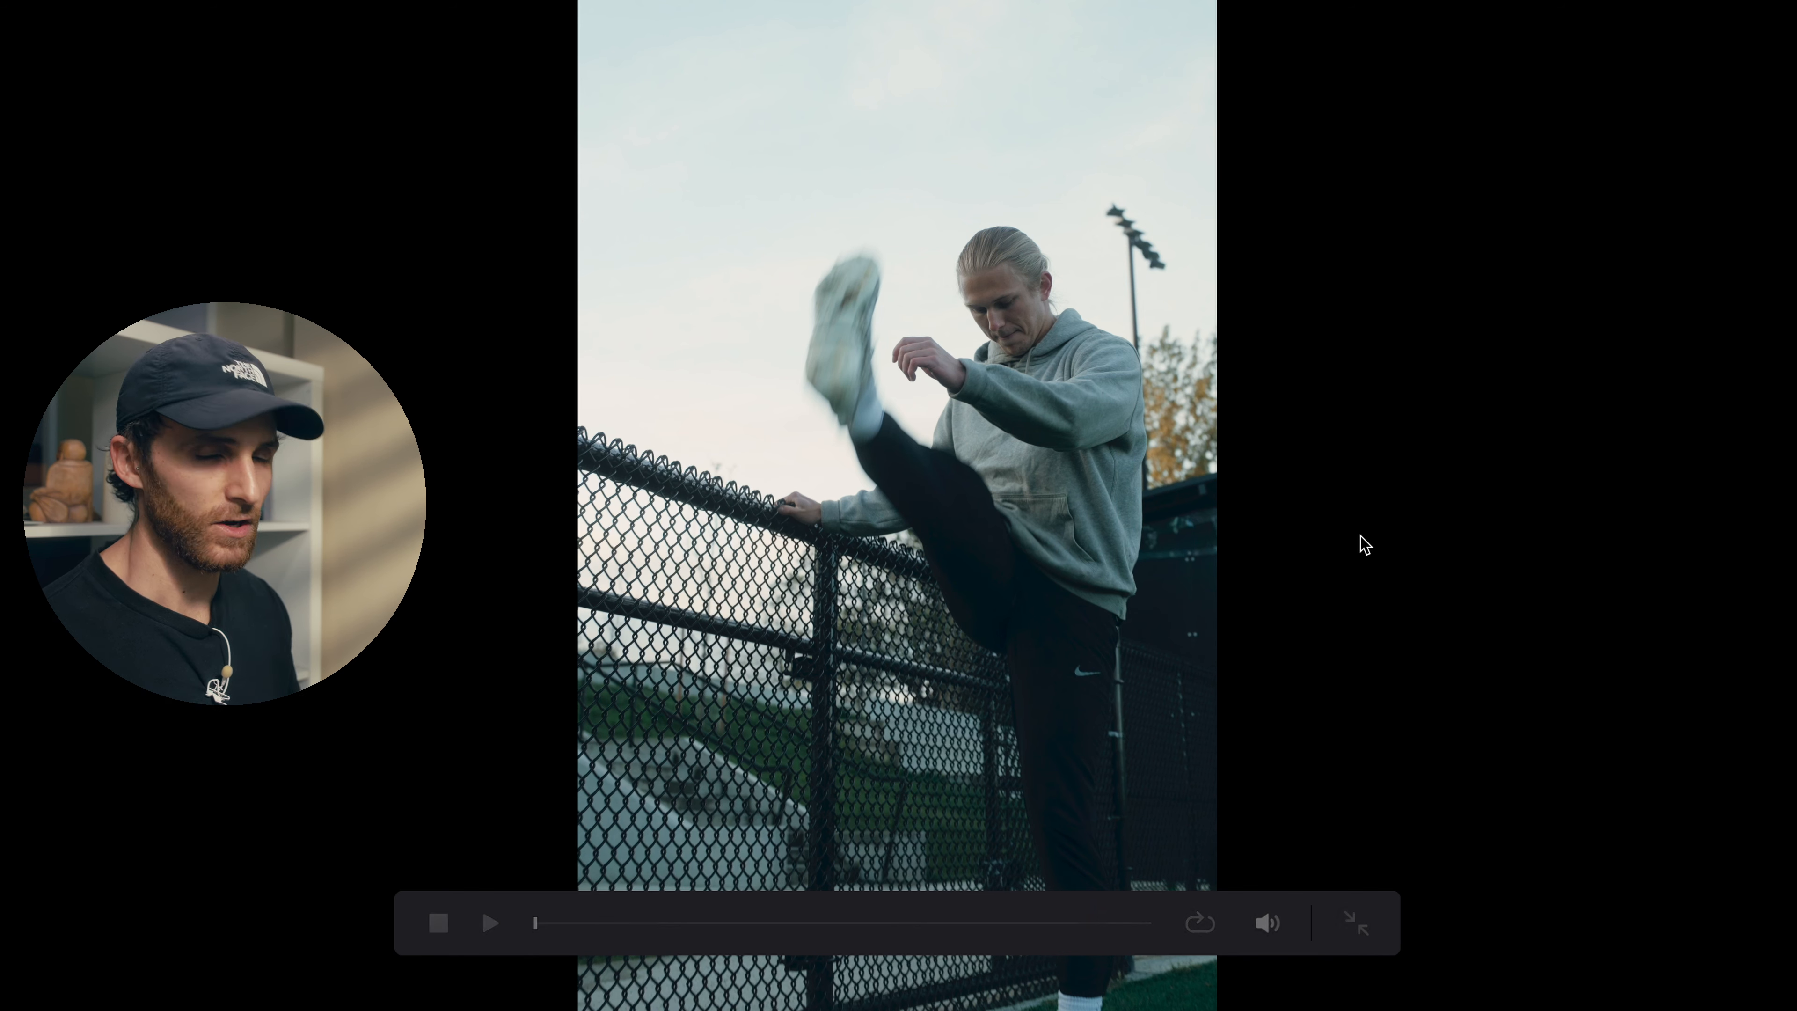
key(Escape)
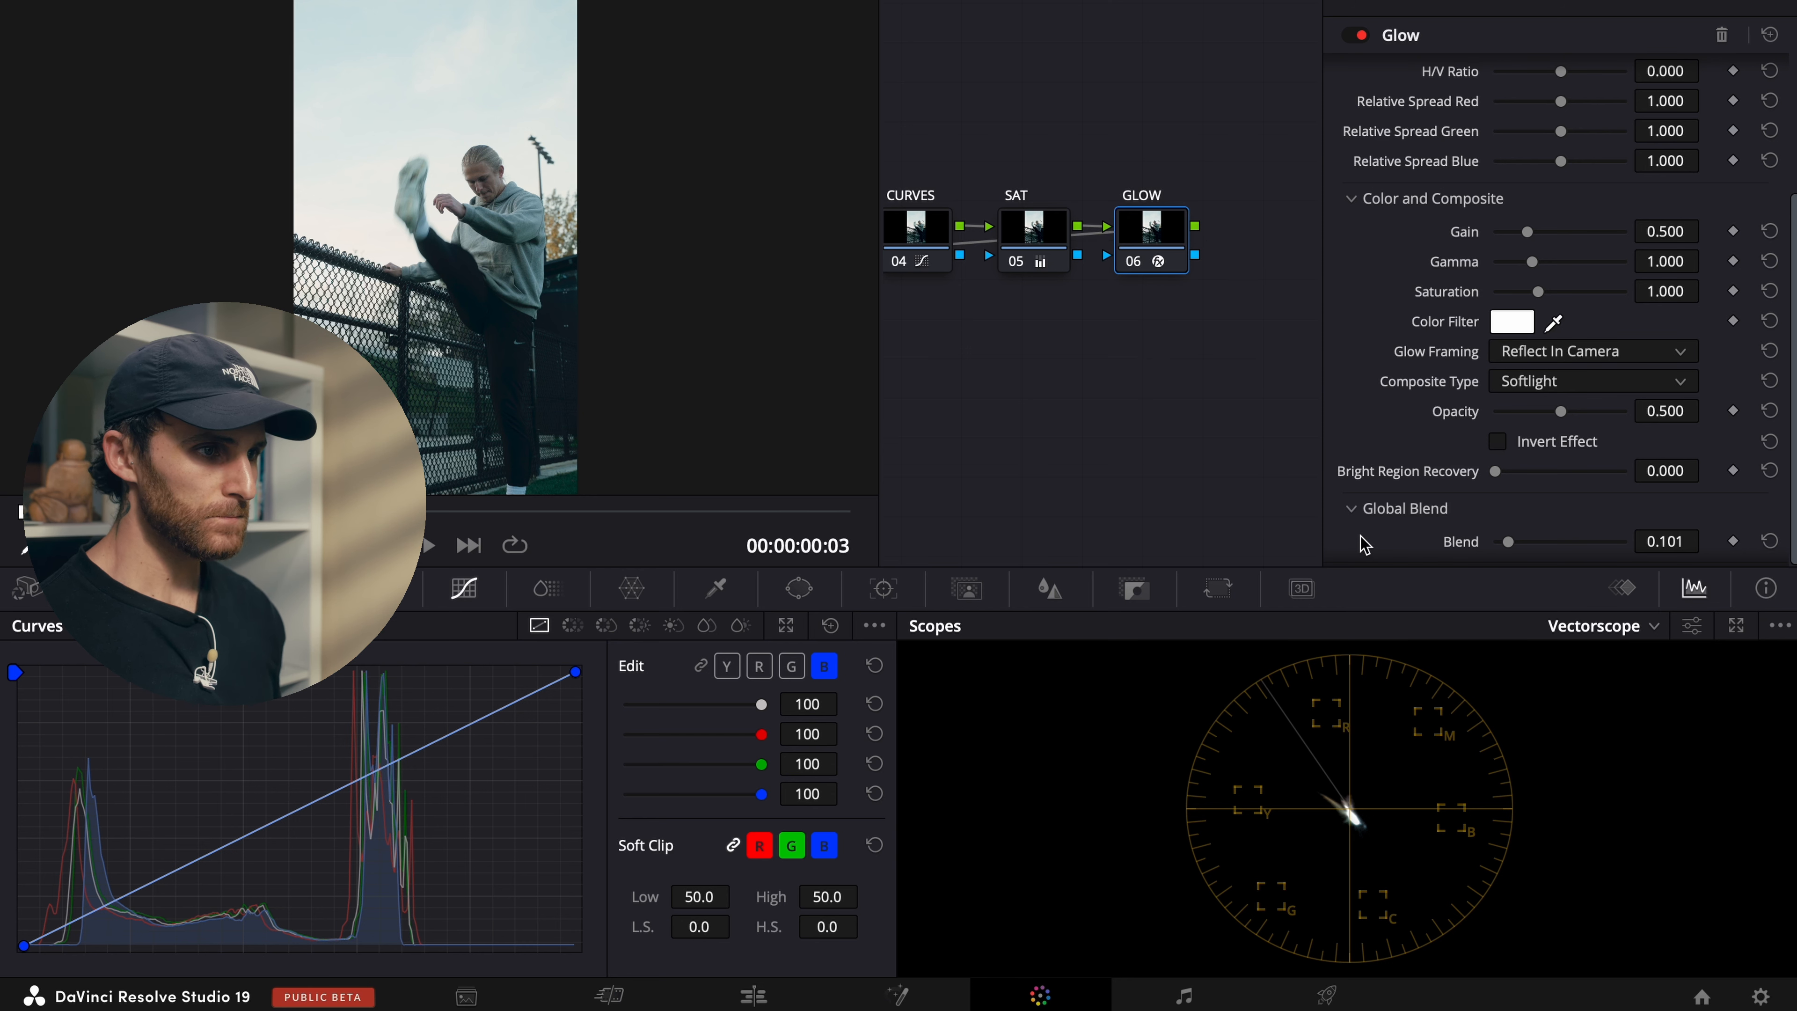
click(1648, 1)
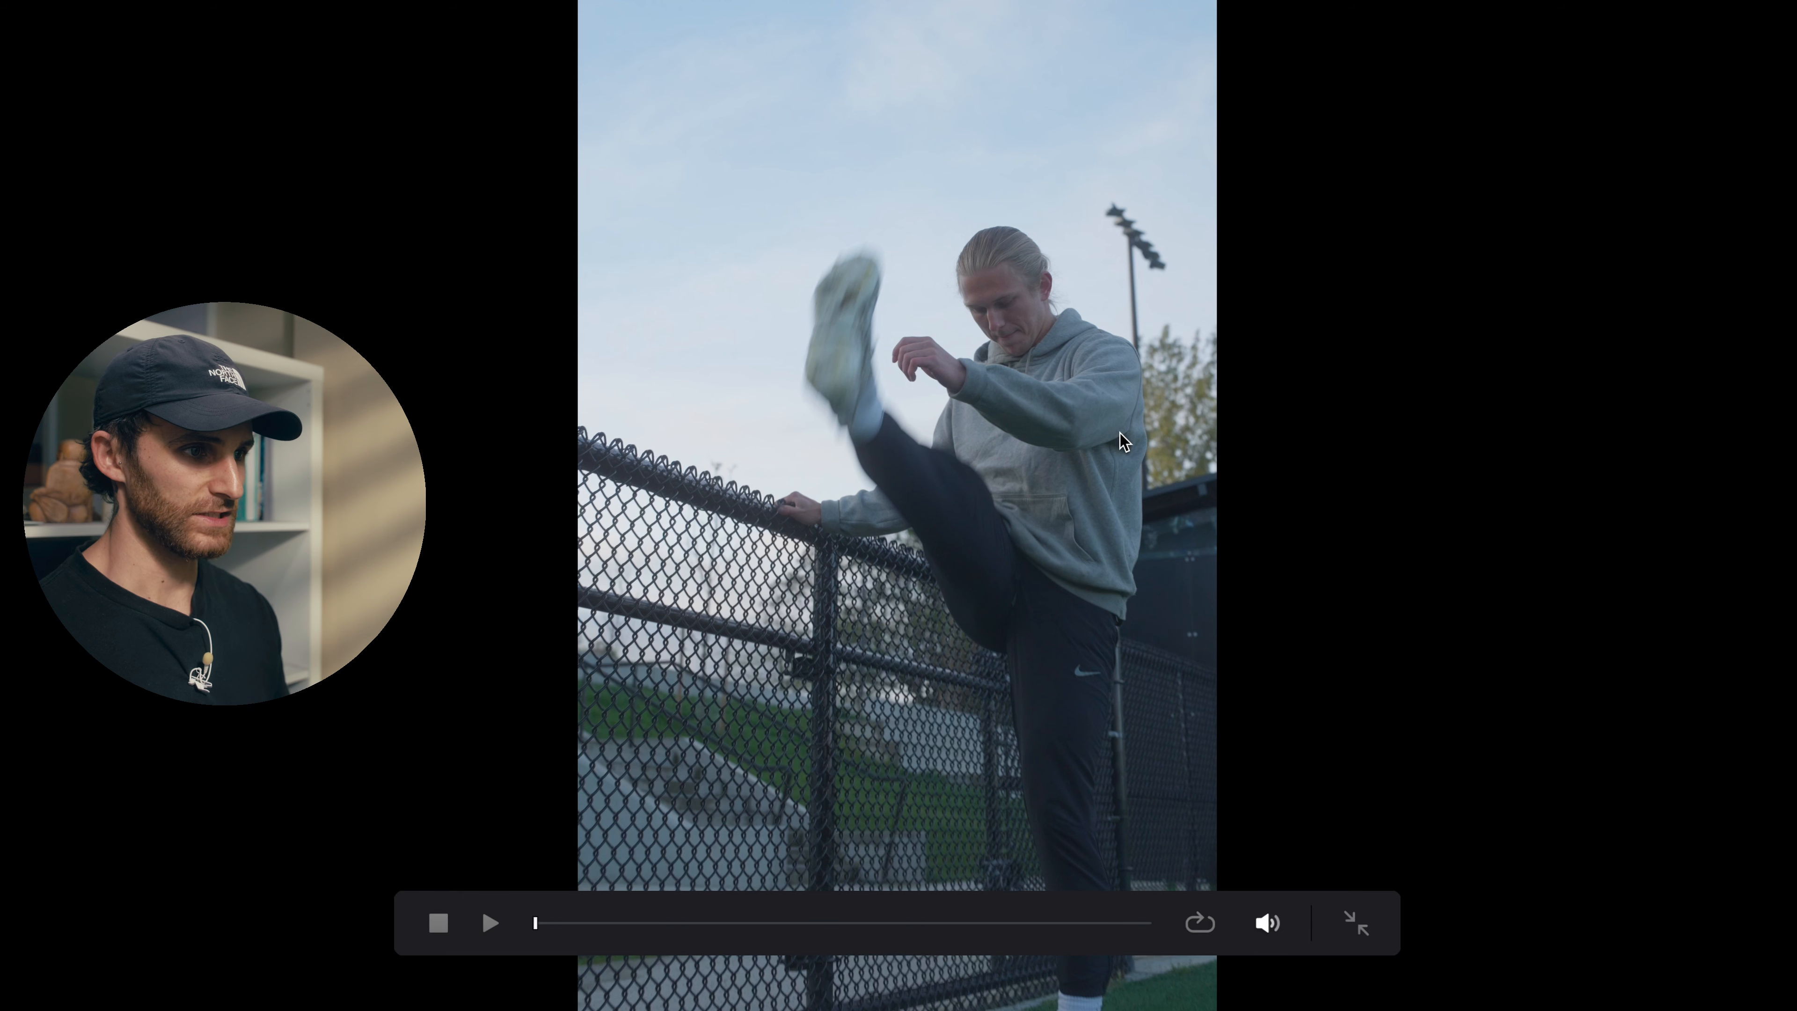
key(shift+d)
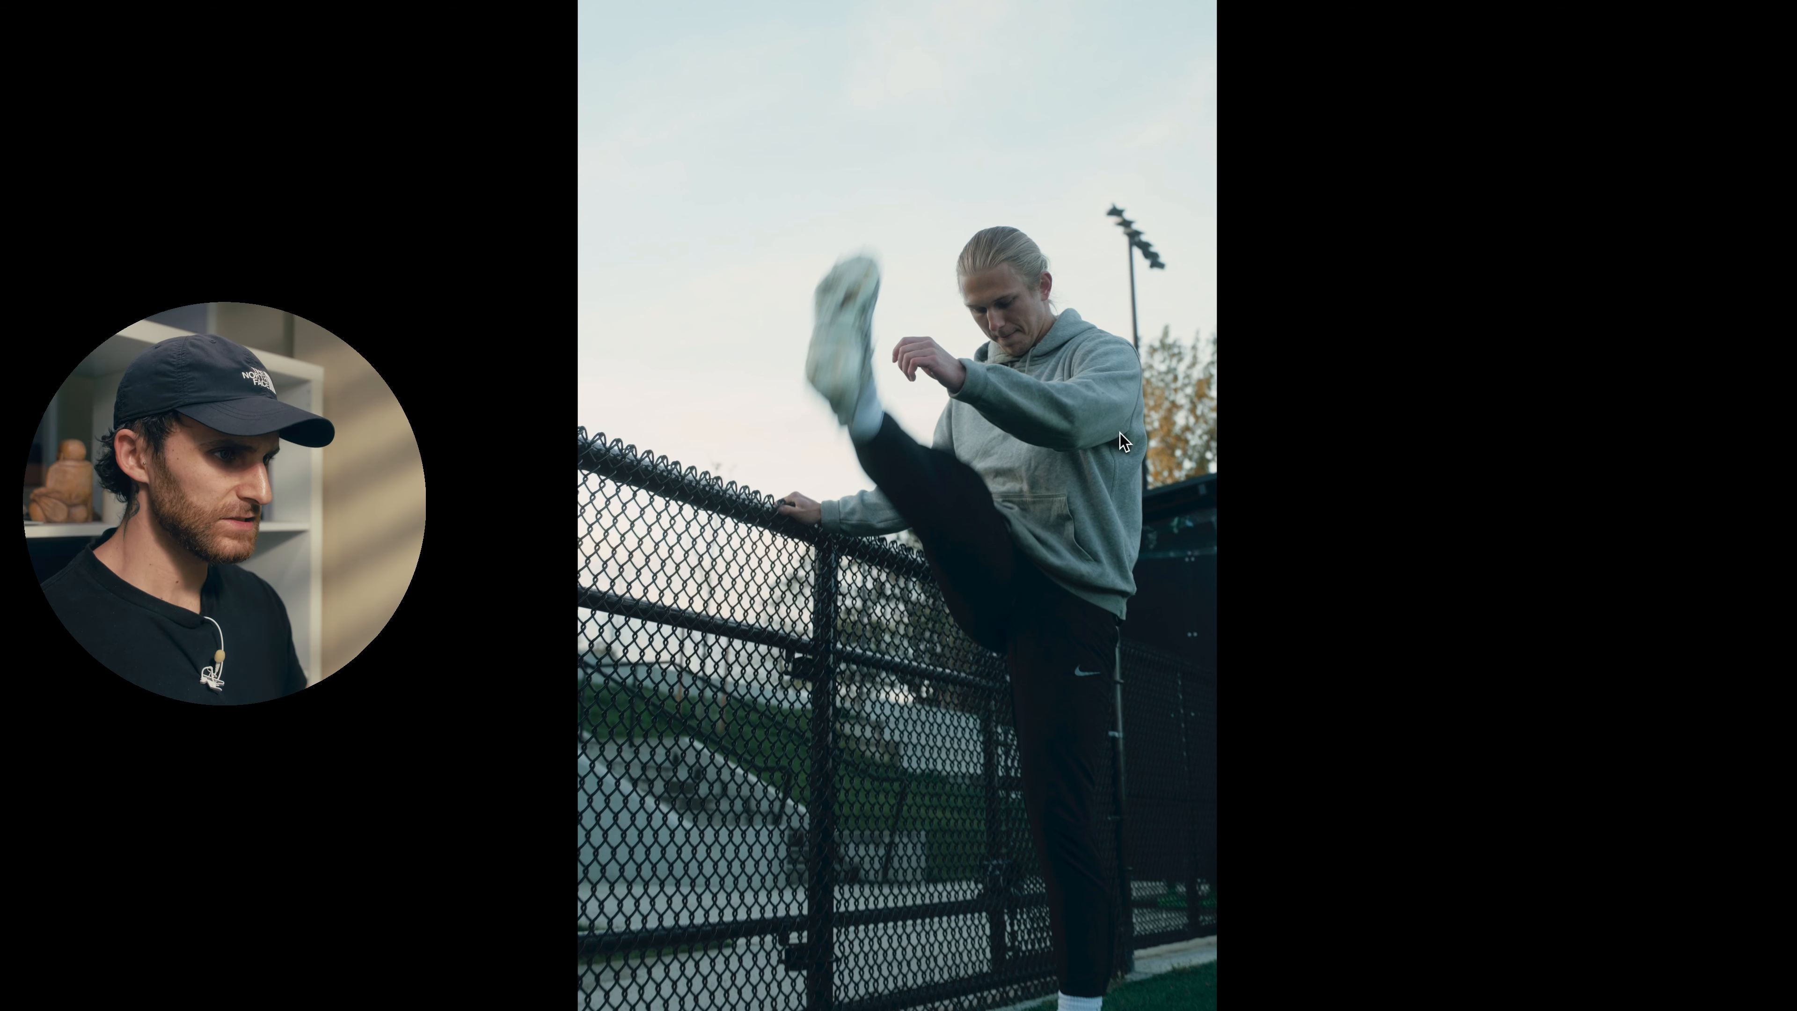
key(Escape)
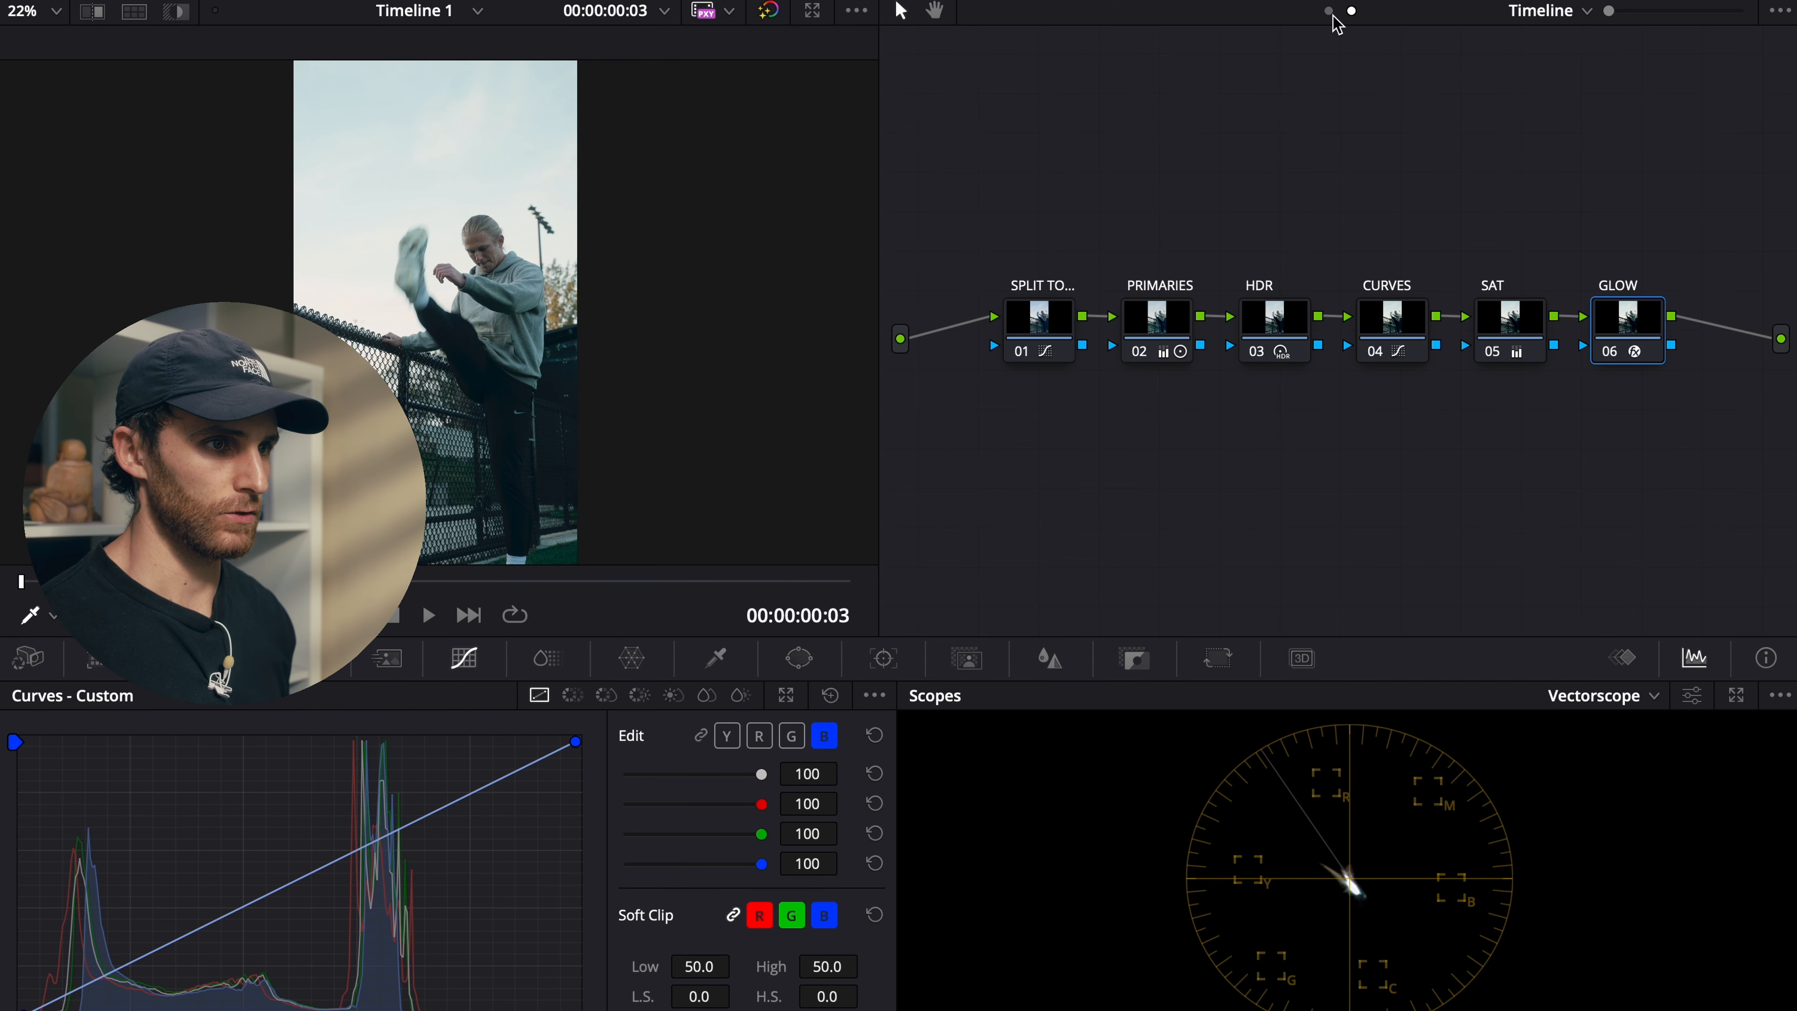
Step: Switch to the clip-level node graph and build a layer mixer fed by nodes 01 and 02, spacing them apart
click(1574, 12)
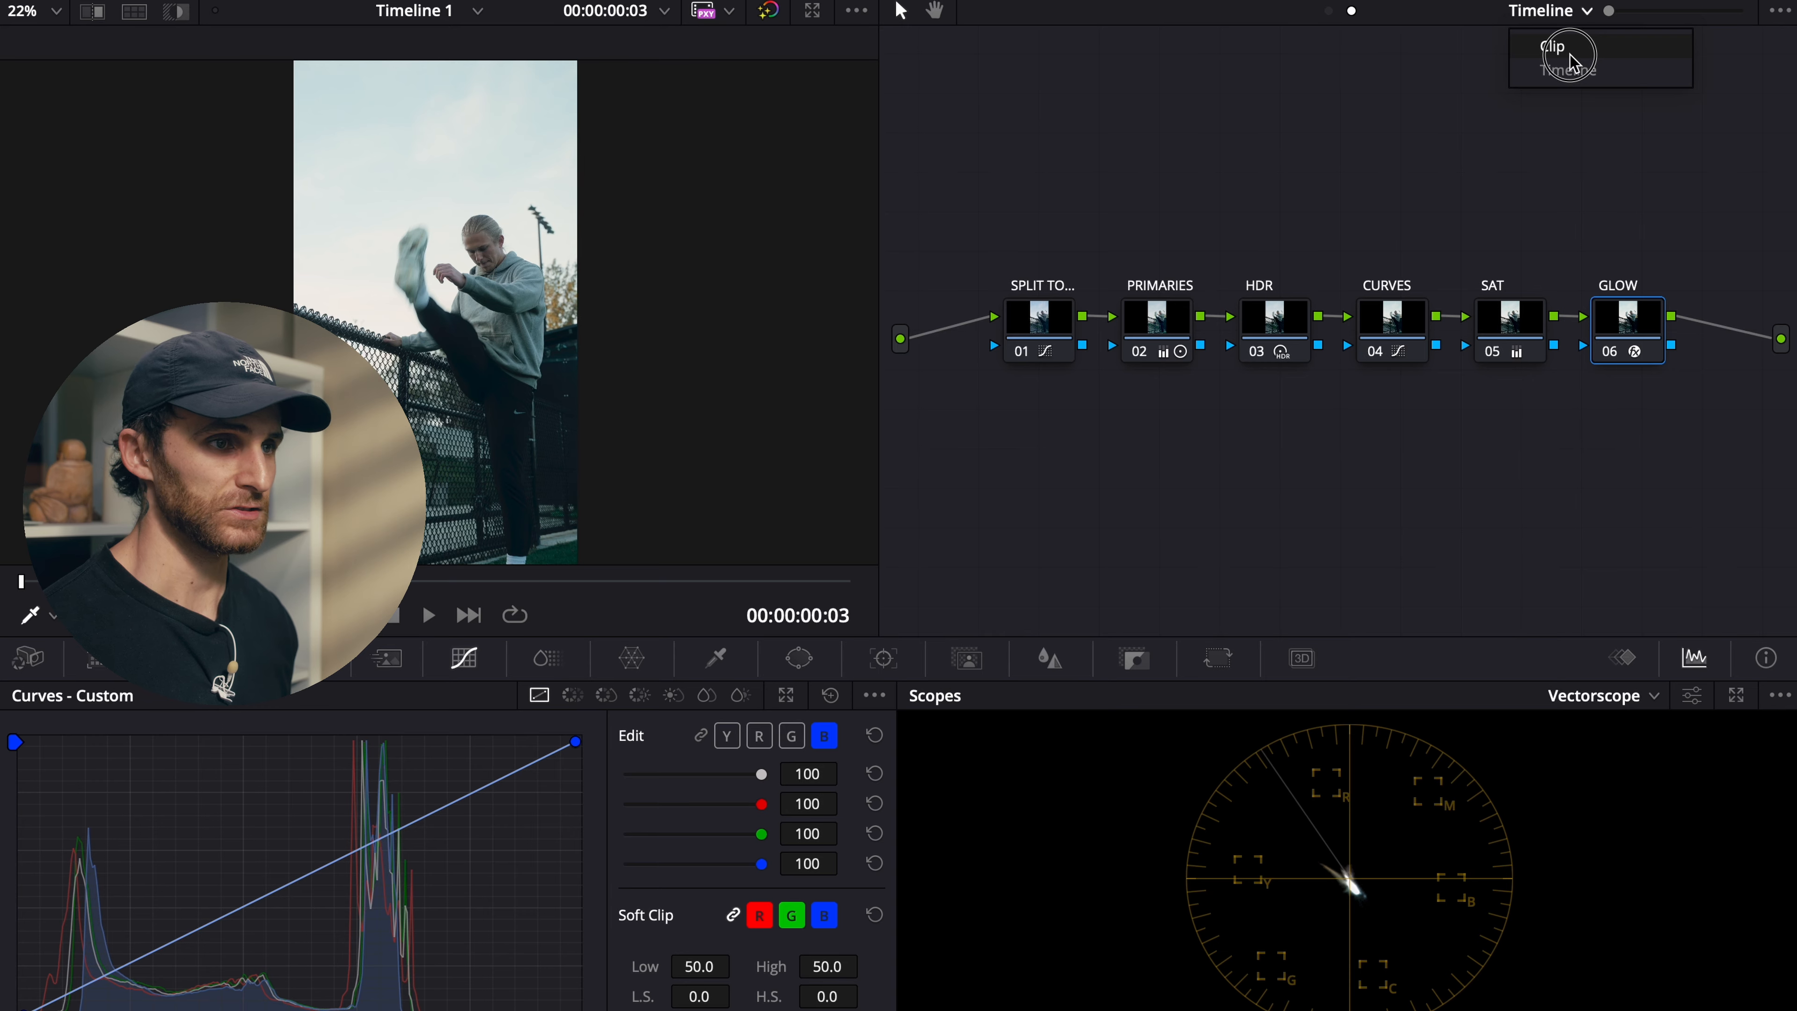
click(1569, 68)
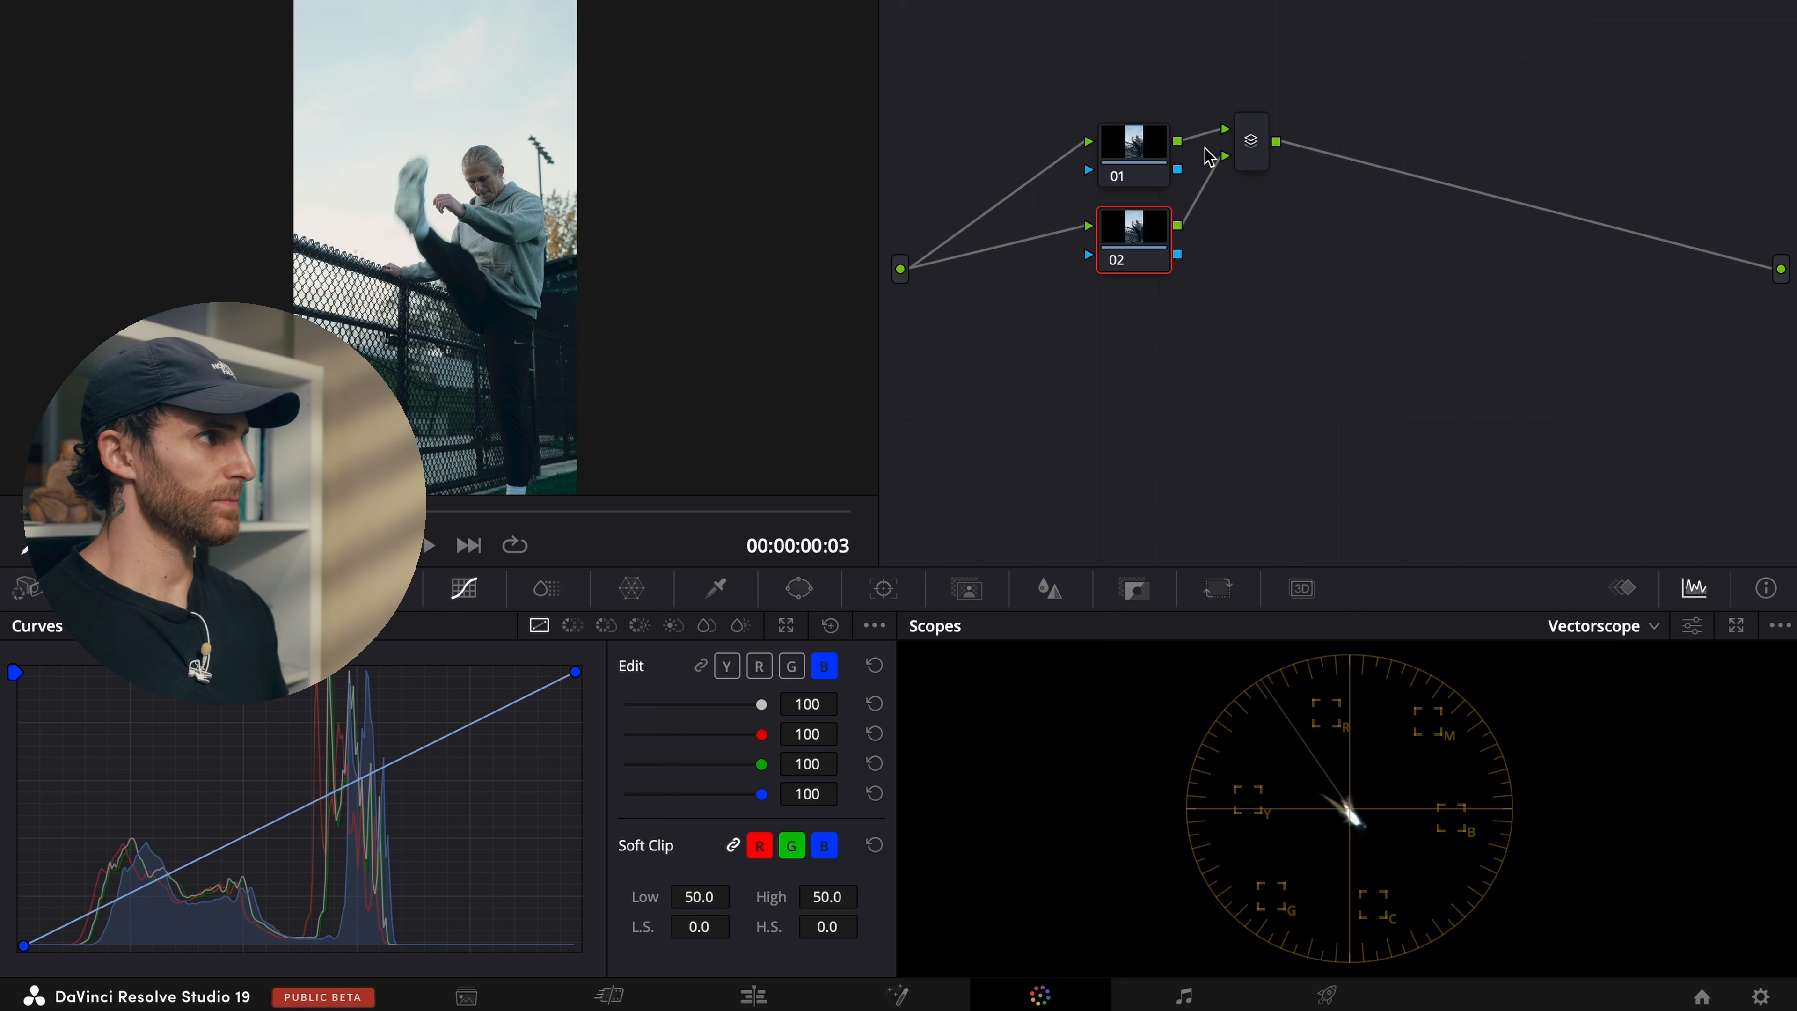
drag(1251, 155, 1584, 200)
drag(1153, 244, 1145, 299)
drag(1122, 166, 1093, 159)
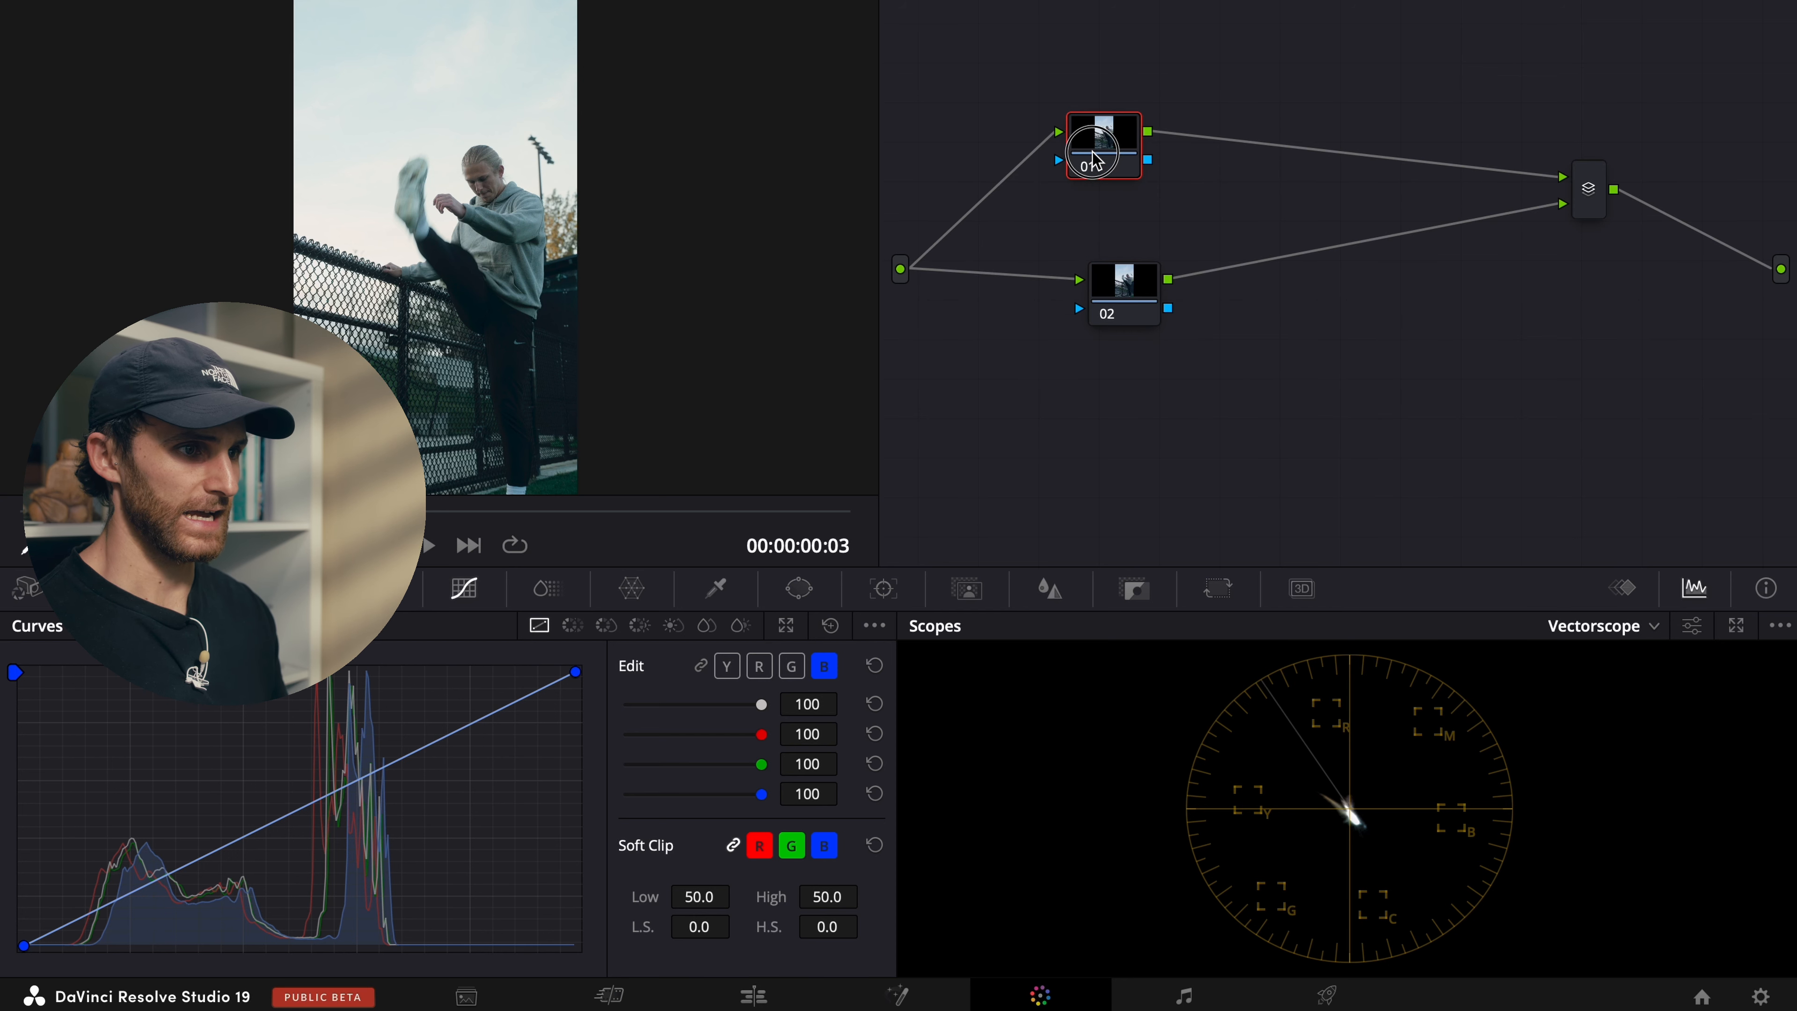
Step: Add two serial nodes after node 01 and one after node 02, labelling the five for primaries, balance, saturation, split toning and contrast
key(alt+s)
key(alt+s)
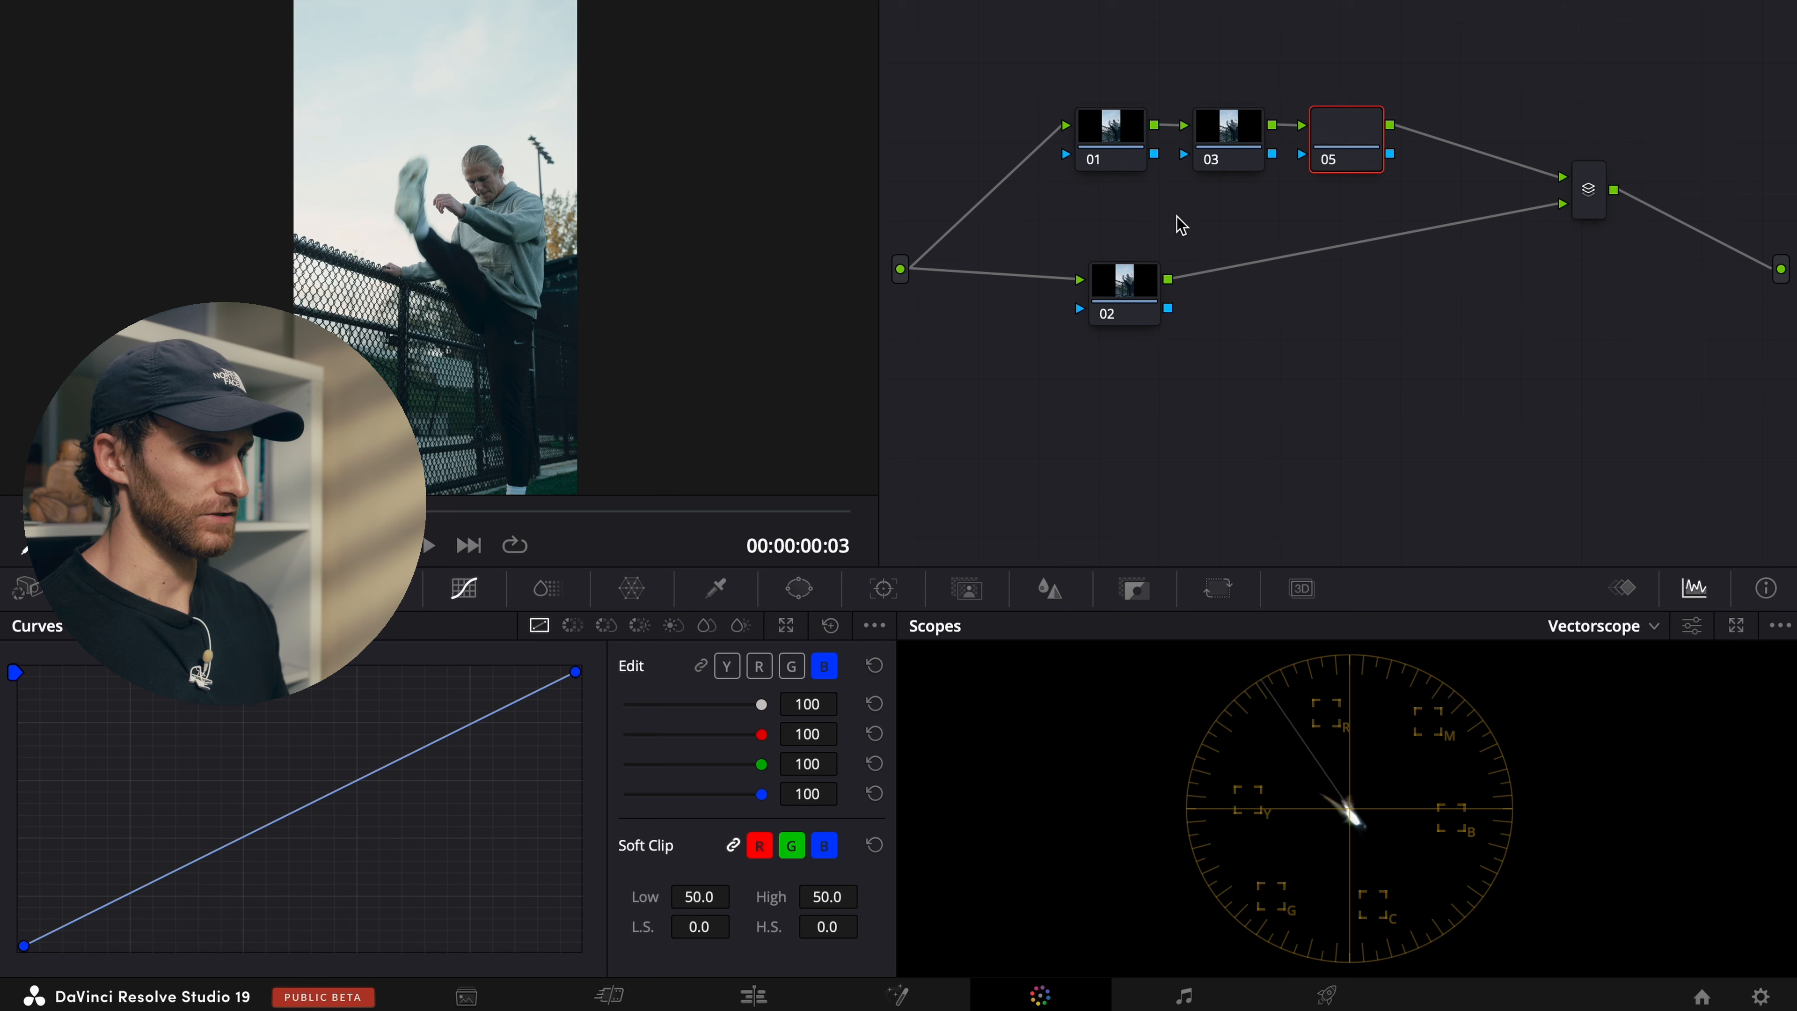
drag(1333, 132, 1370, 127)
drag(1231, 145, 1247, 136)
drag(1123, 146, 1120, 141)
click(1141, 305)
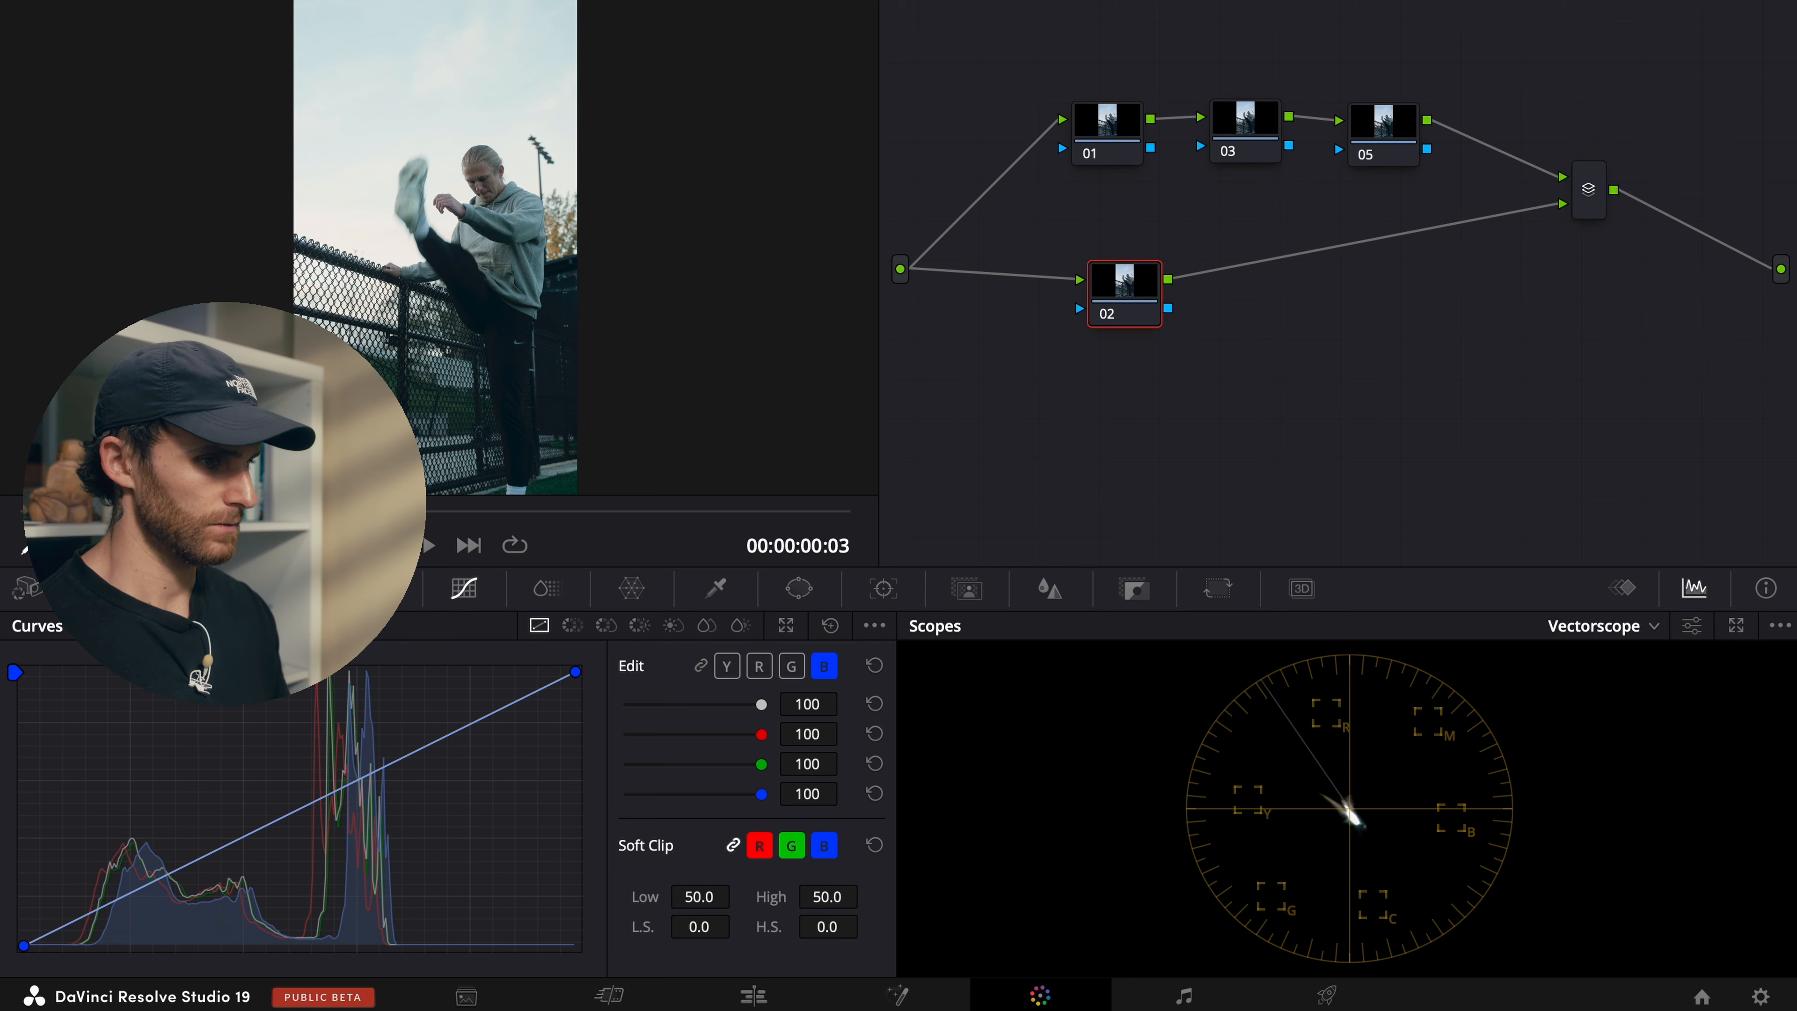
key(alt+s)
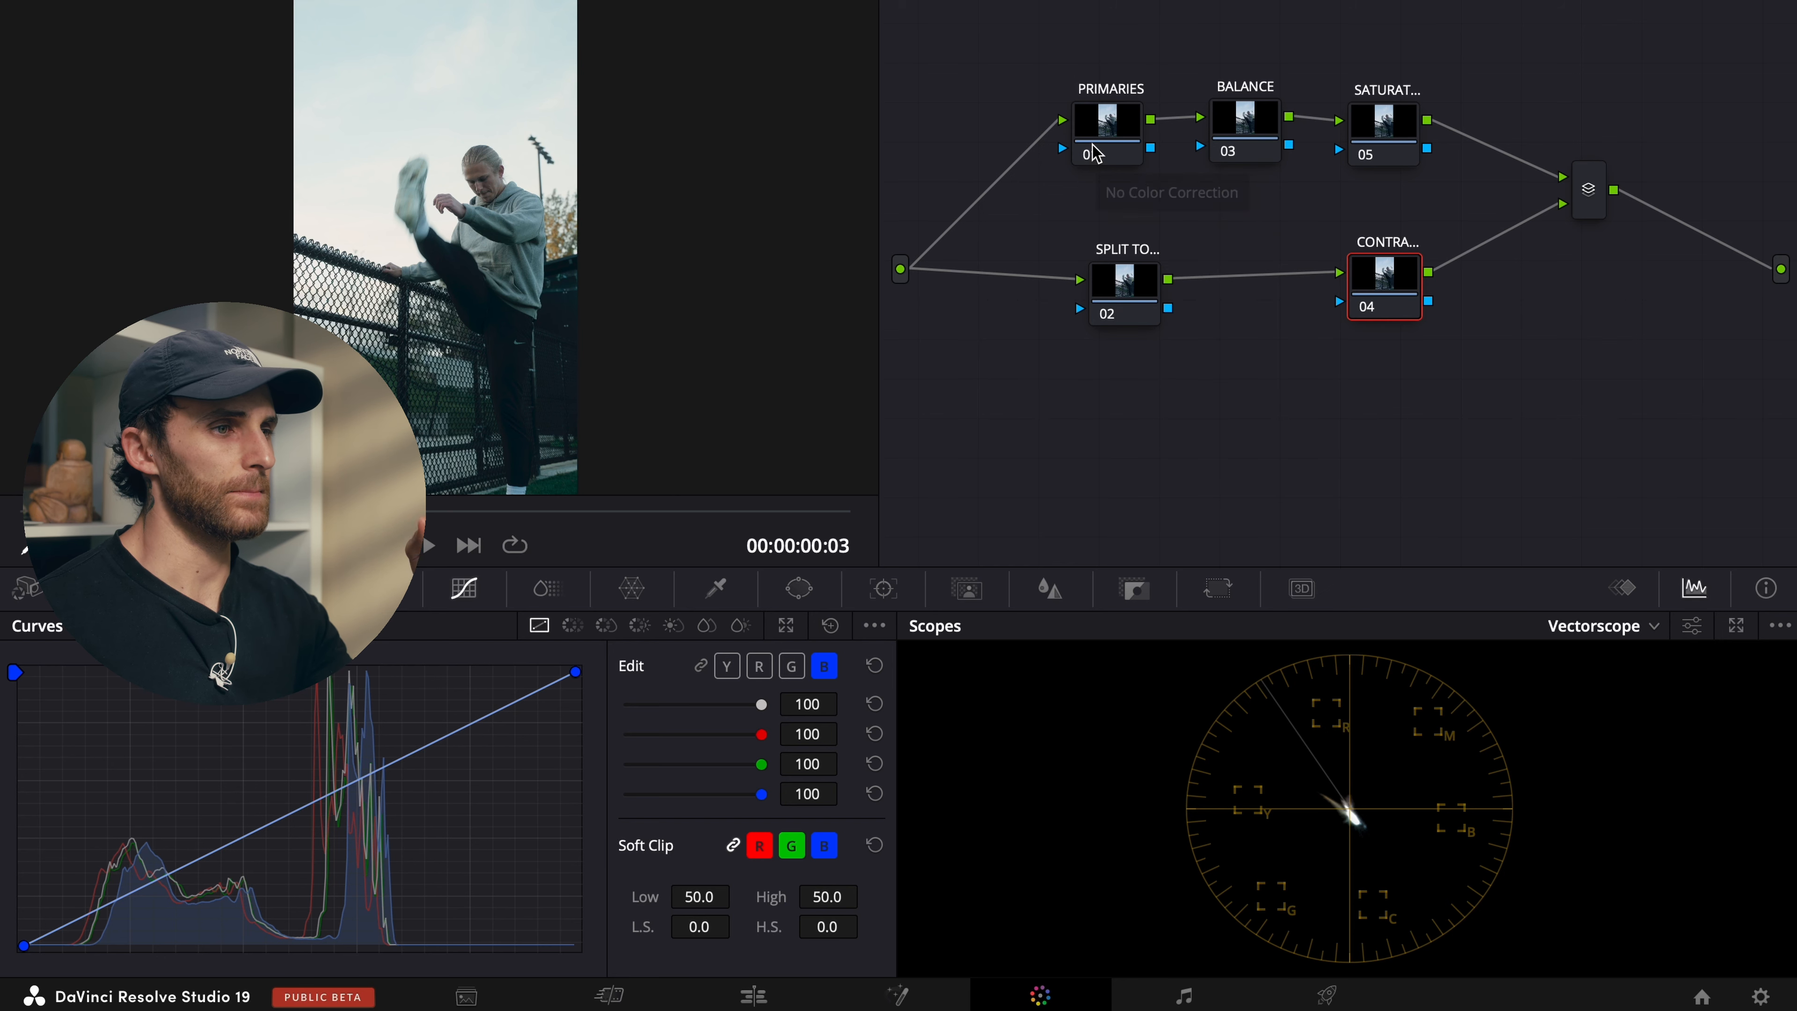
Step: With the contrast node disabled, set the Primaries node's Lift to 0.03, Gamma to -0.02 and Gain to 0.99, and compare before and after
drag(1095, 152, 1090, 146)
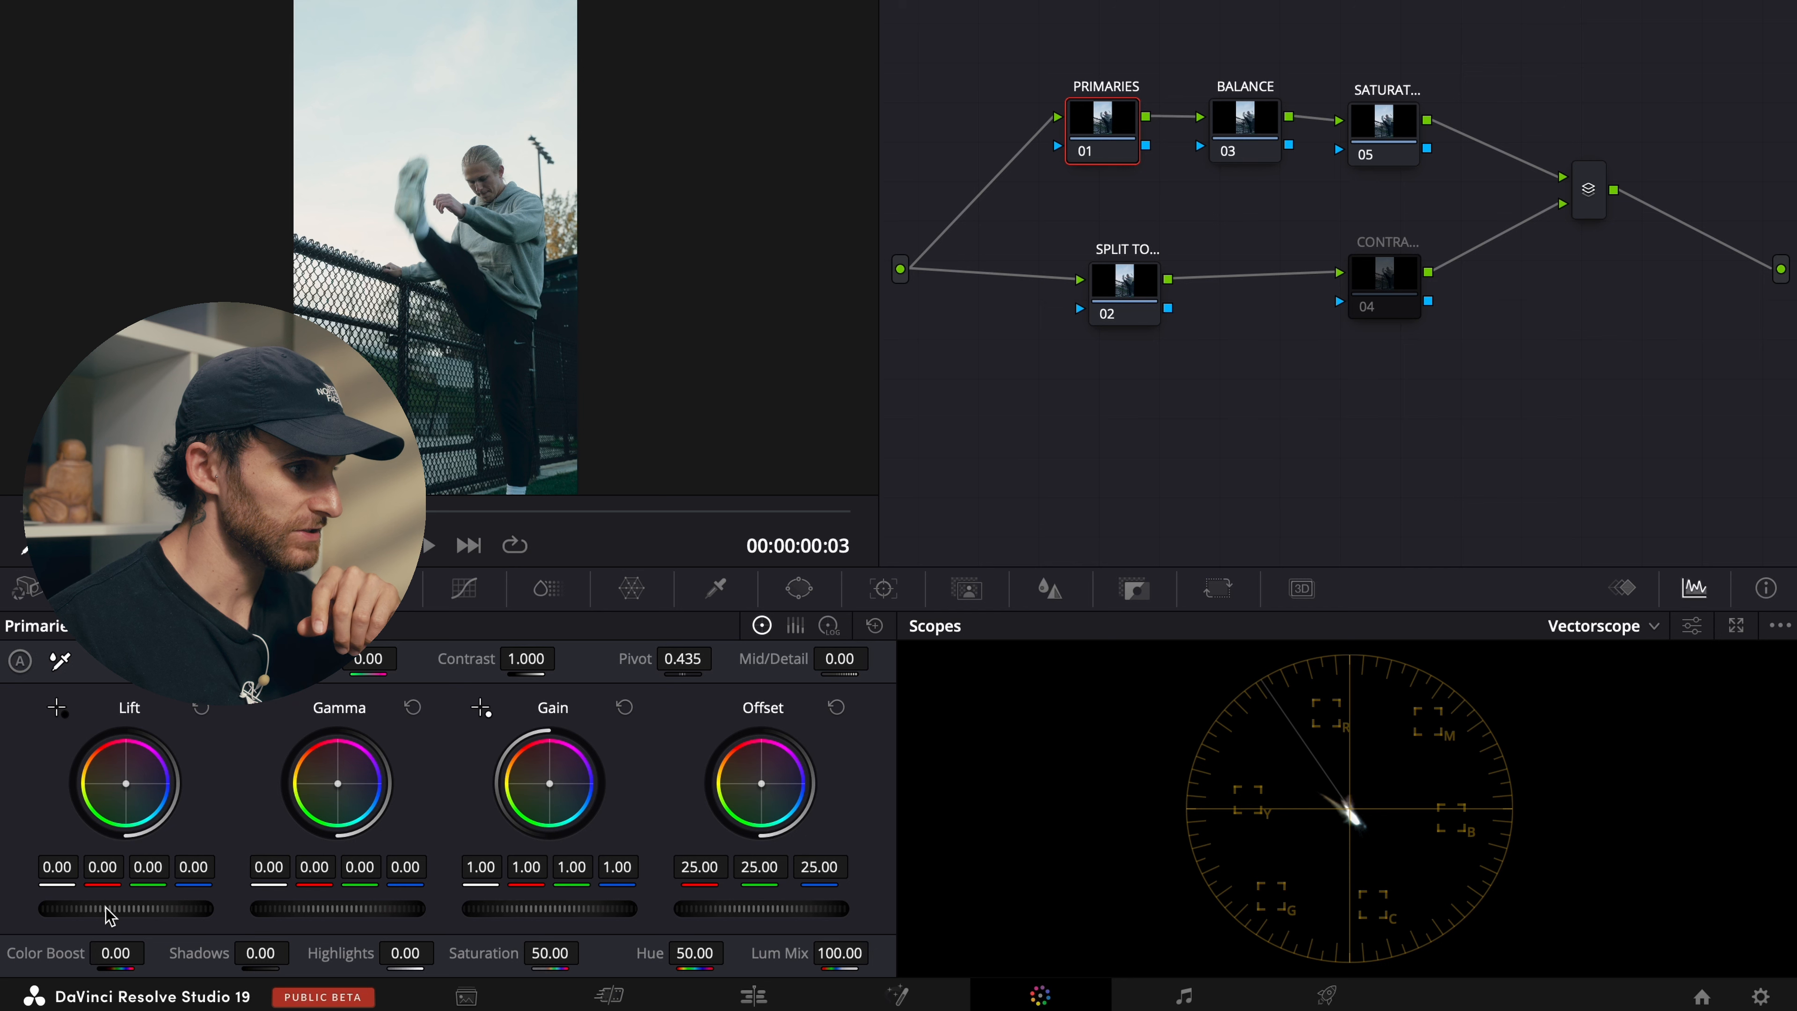
drag(106, 908, 233, 884)
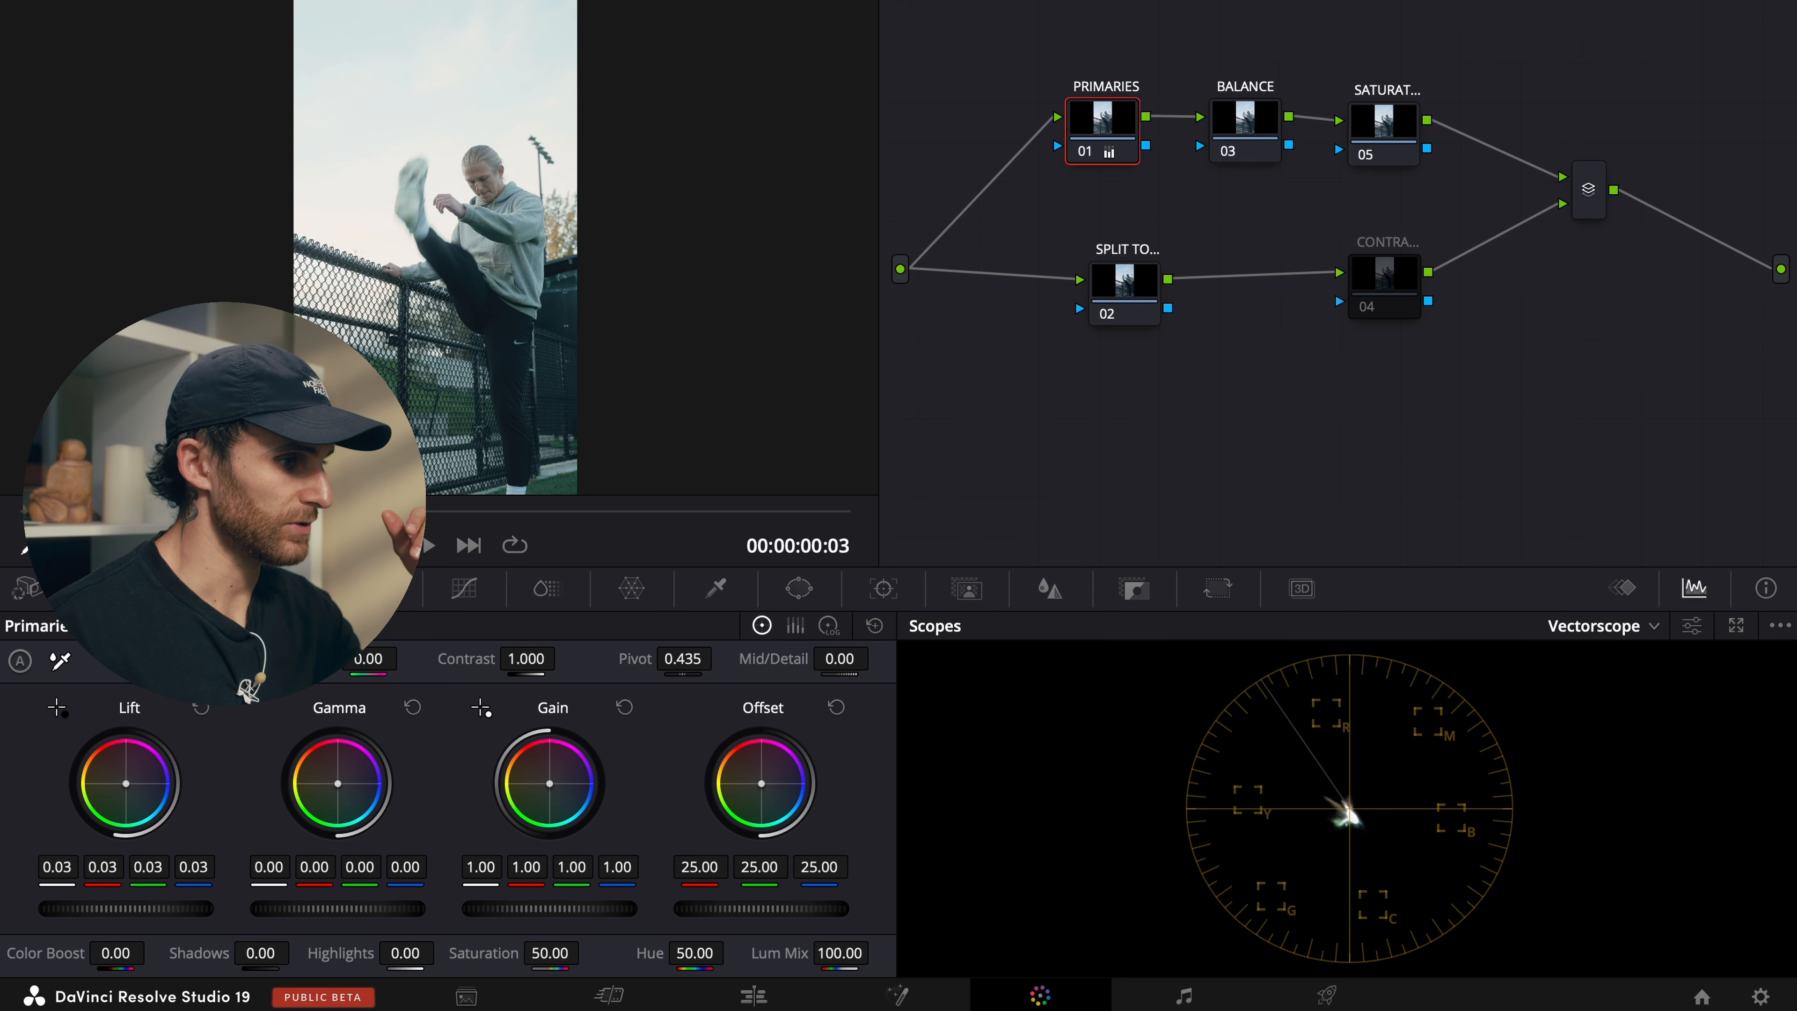
mouse_move(341, 908)
mouse_down()
mouse_move(223, 916)
mouse_move(316, 915)
mouse_up()
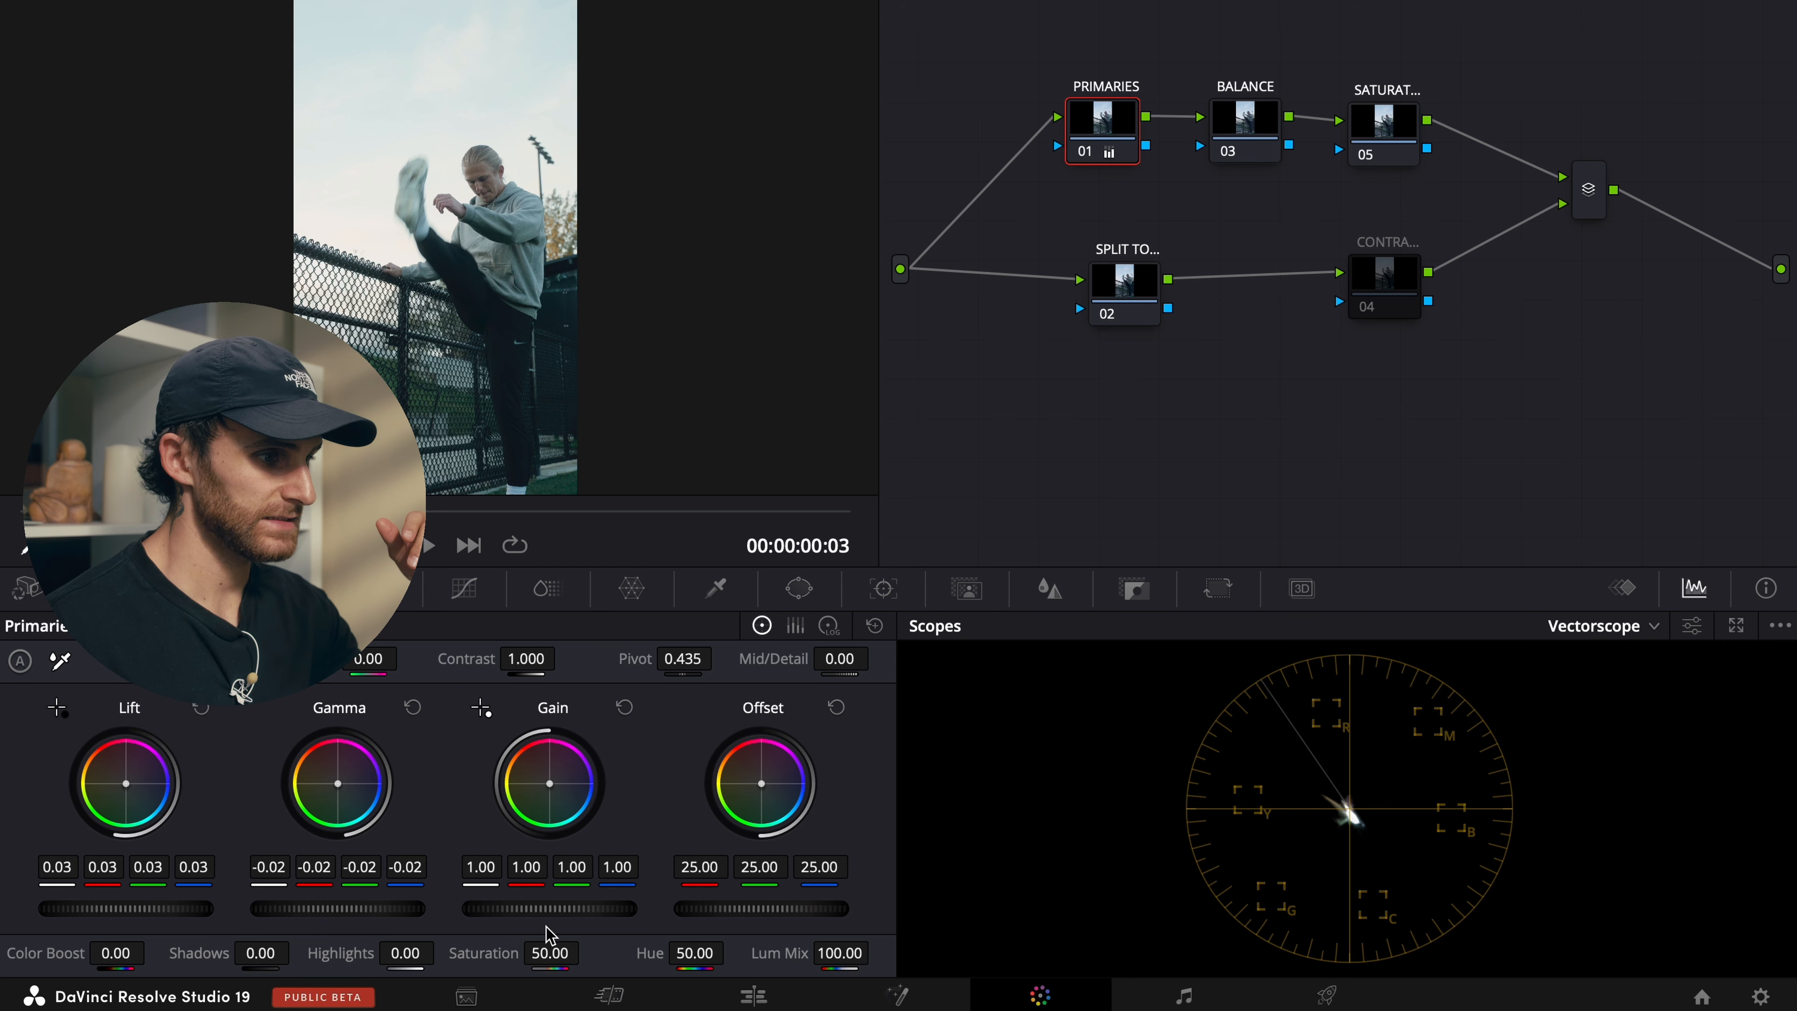
drag(557, 910, 504, 915)
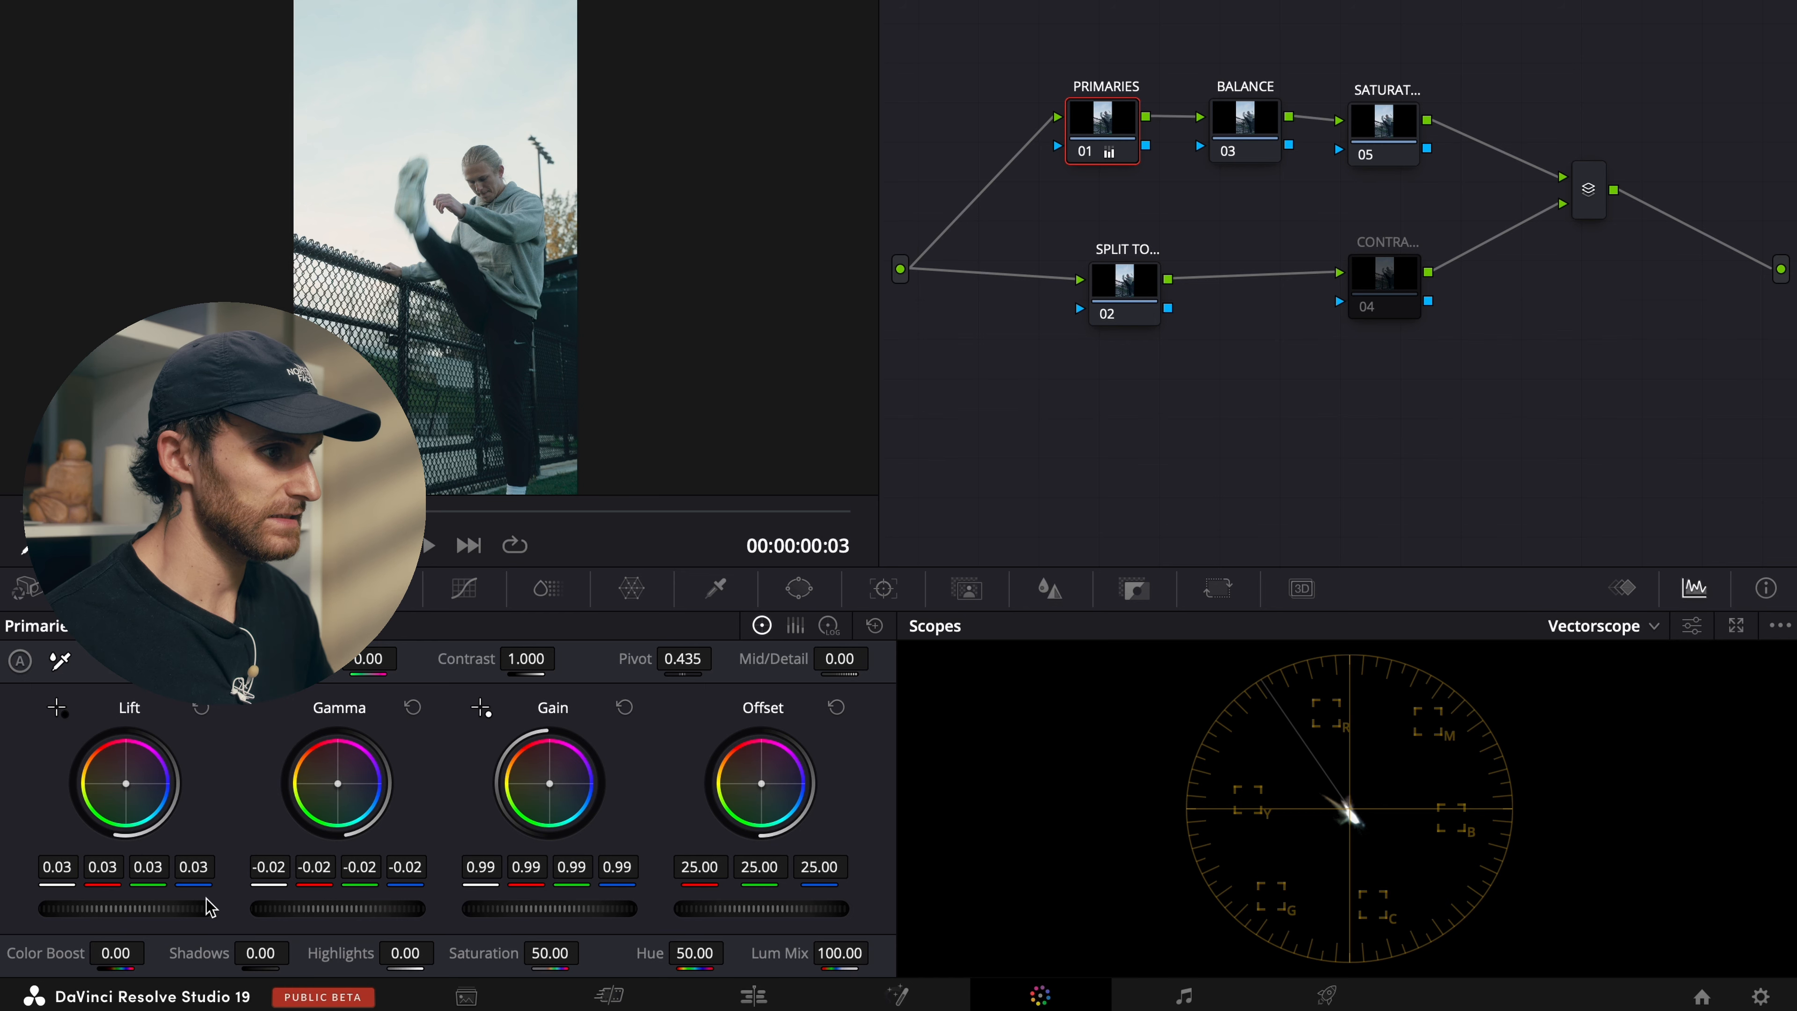
key(ctrl+d)
key(ctrl+d)
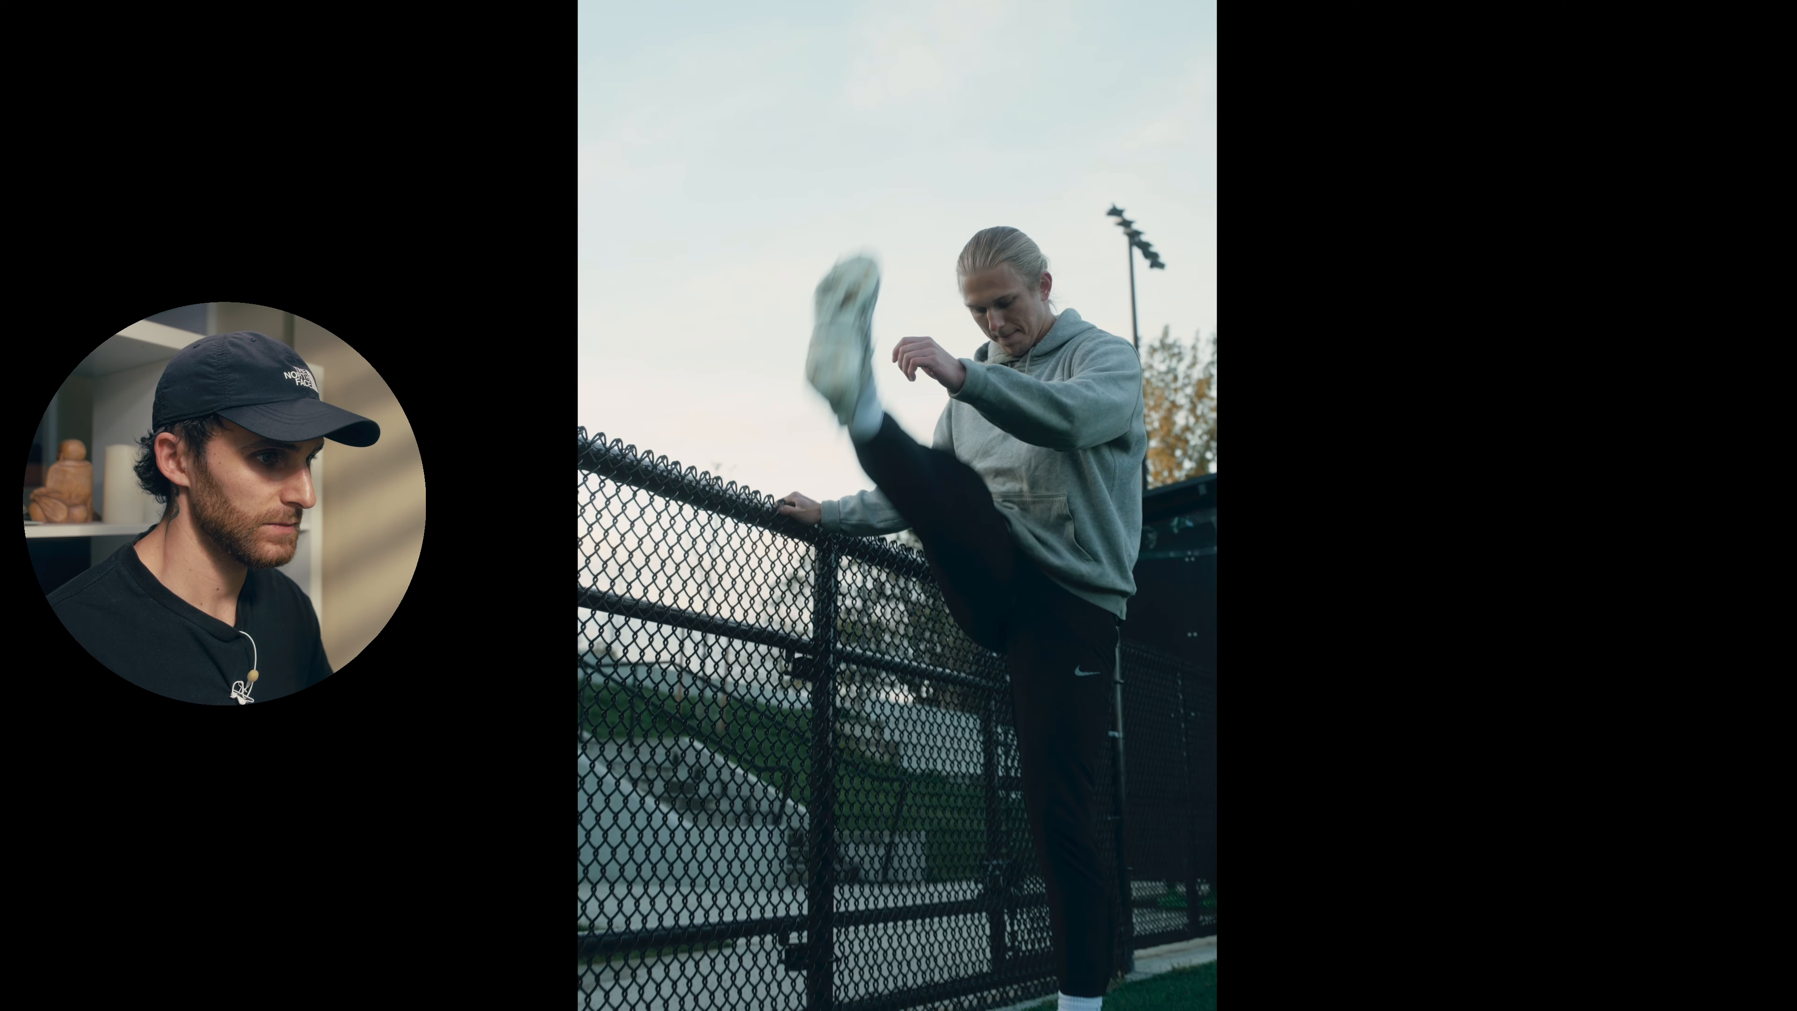
mouse_move(205, 900)
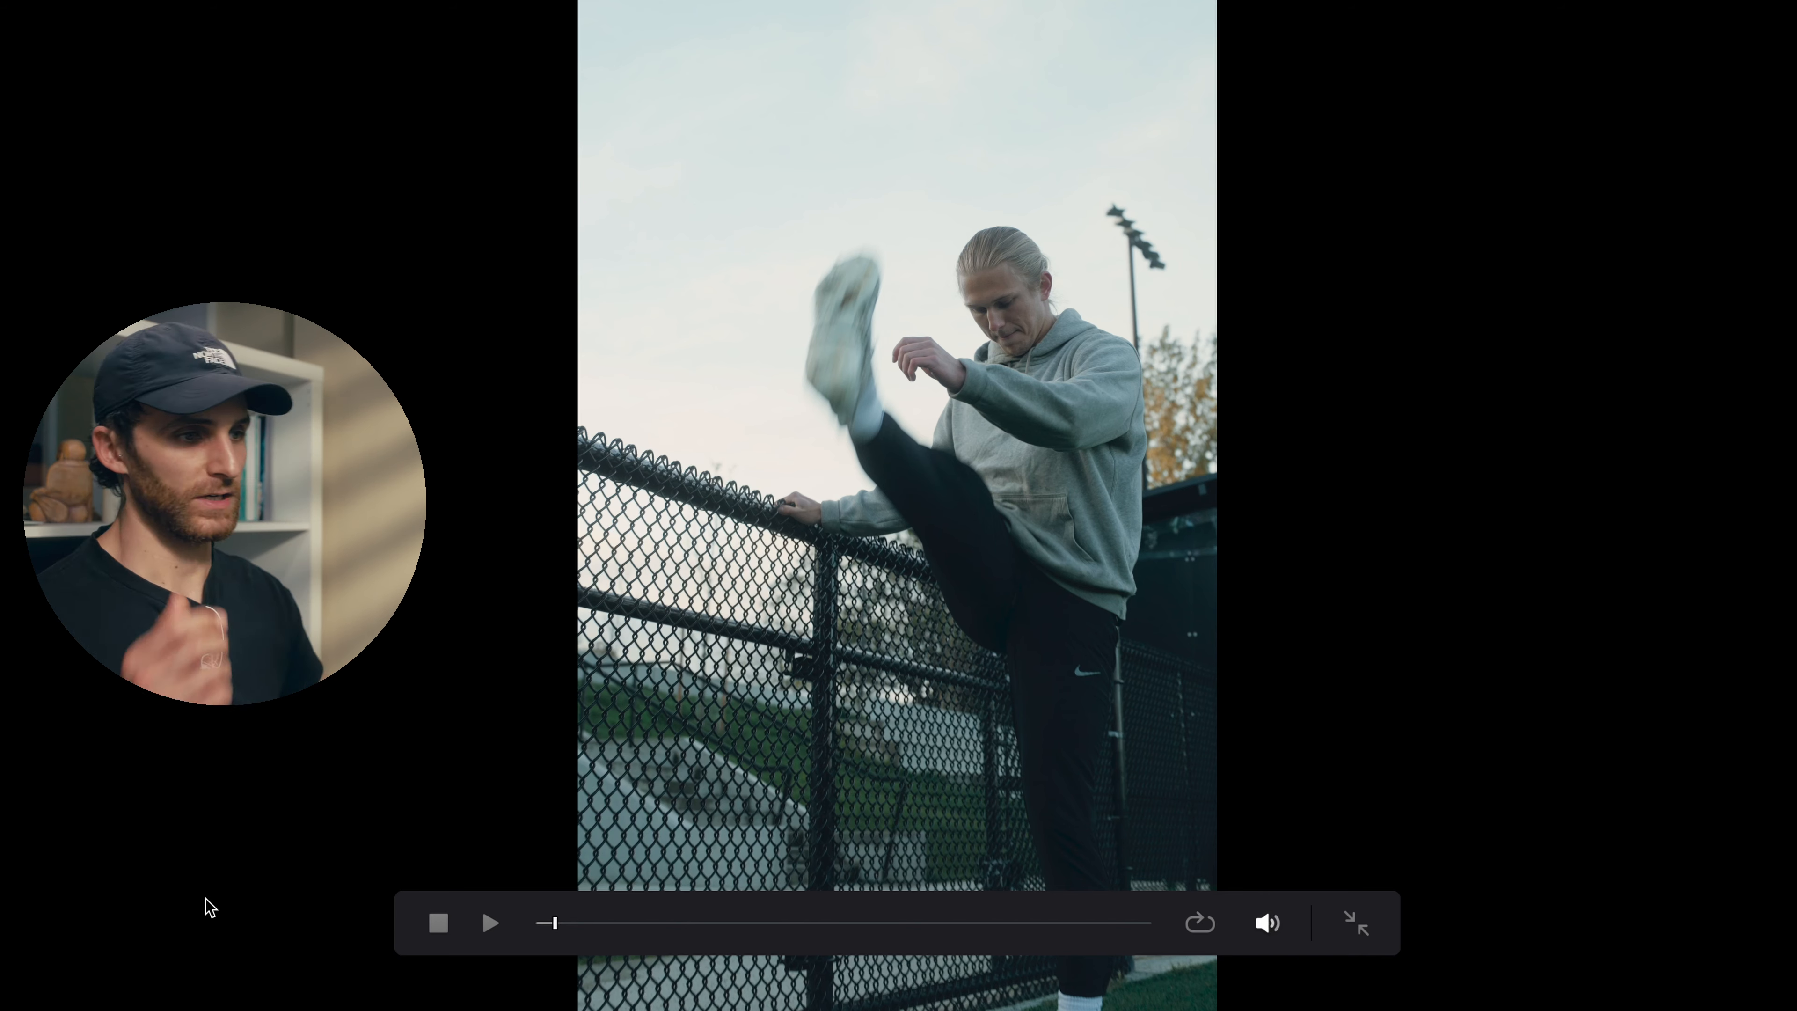
key(ctrl+d)
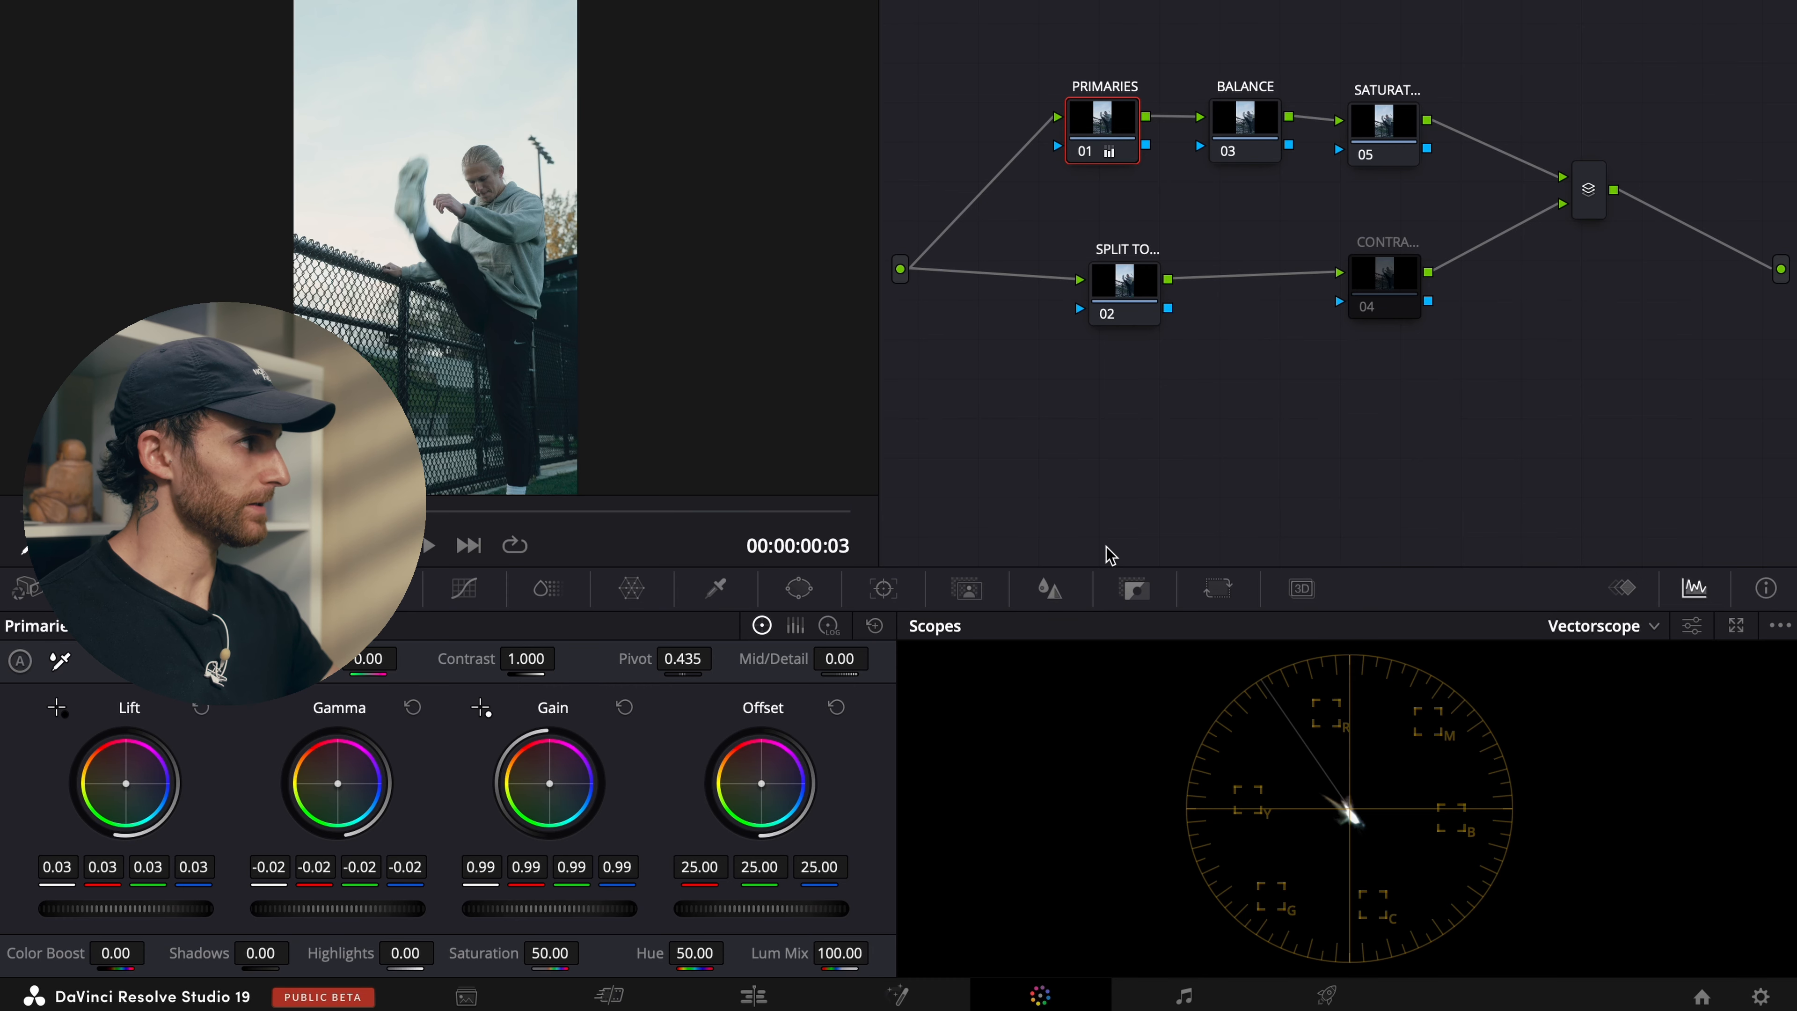
Step: Warm the image on the Balance node by shifting its Gain to about 1.01 red and 0.99 blue
click(1238, 145)
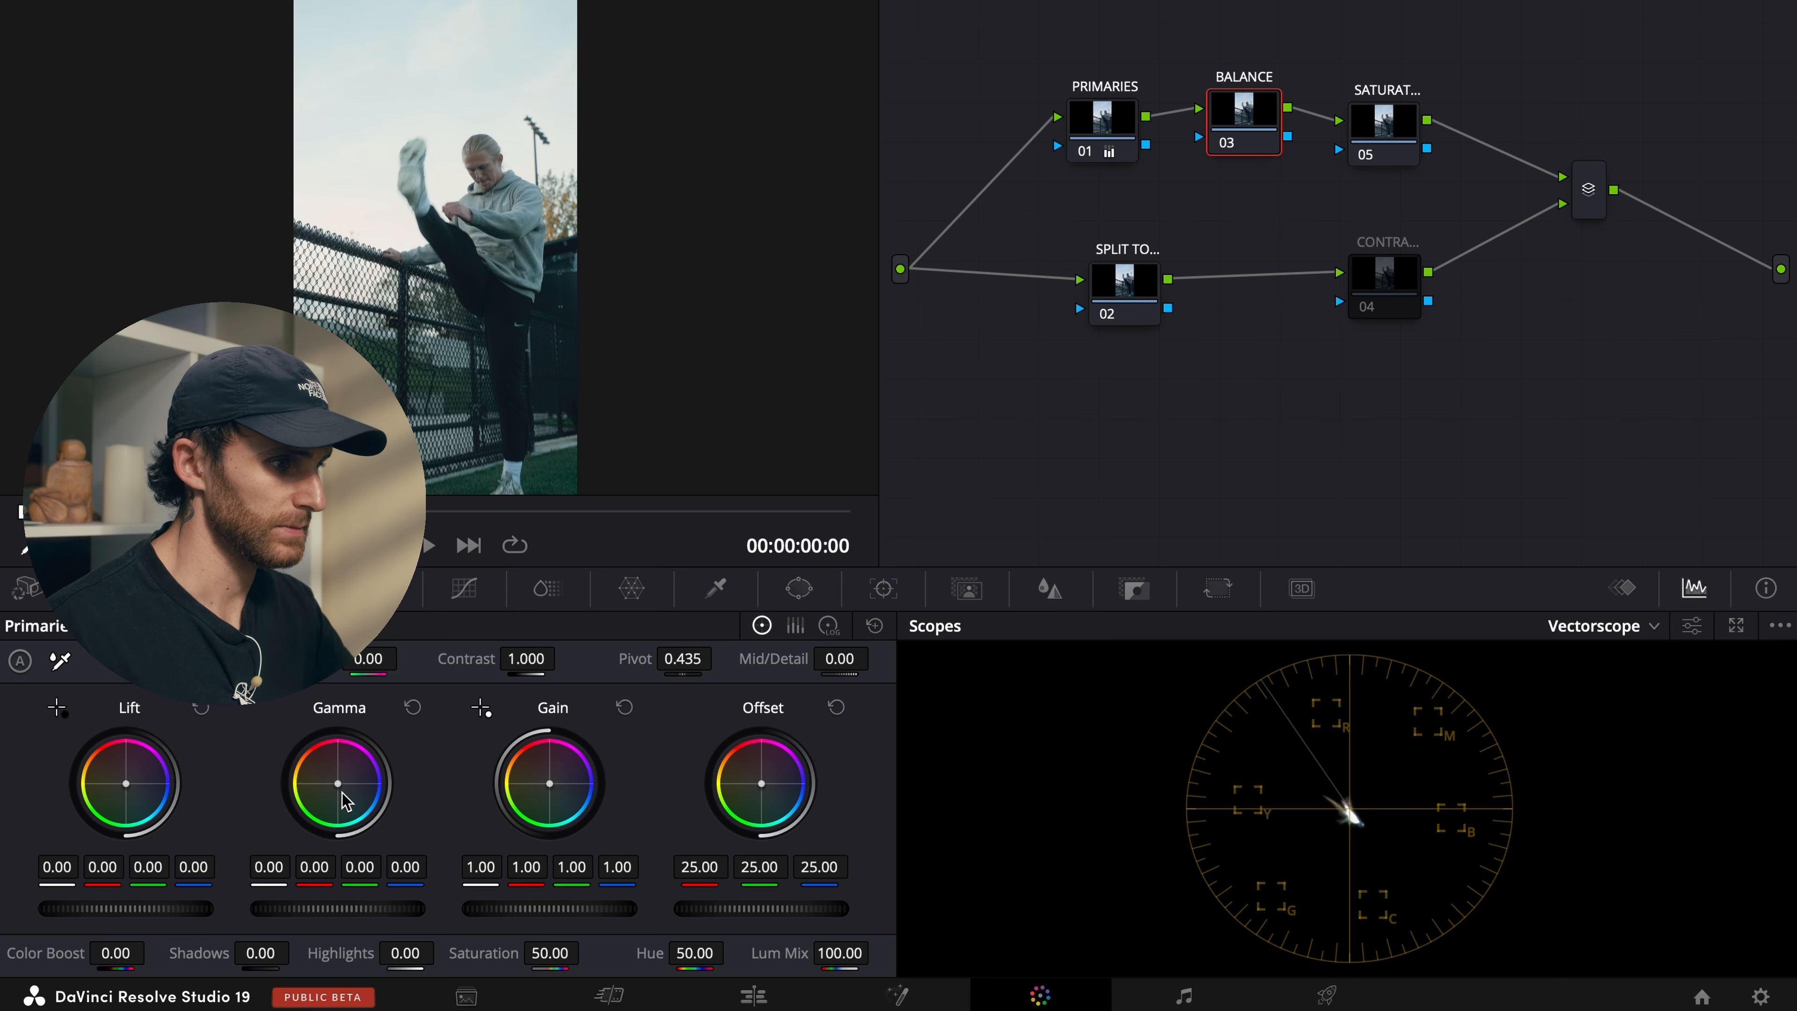
drag(550, 784, 551, 786)
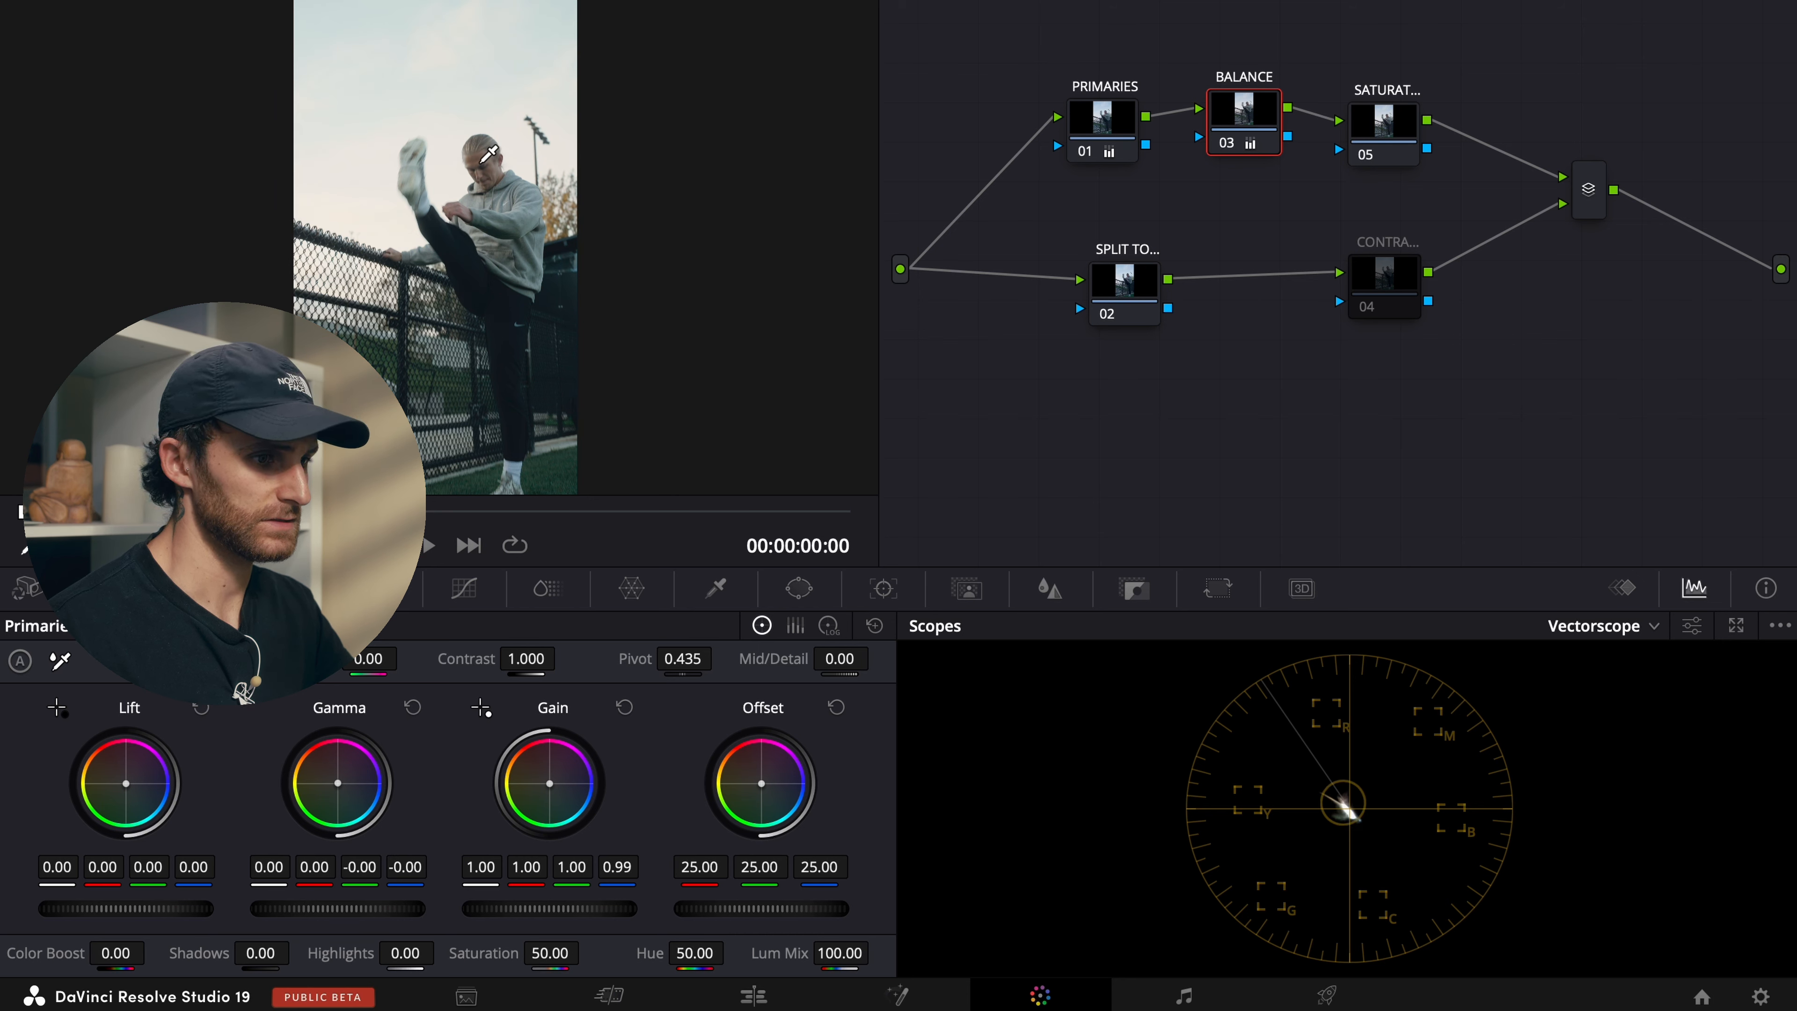
scroll(488, 154, up, 5)
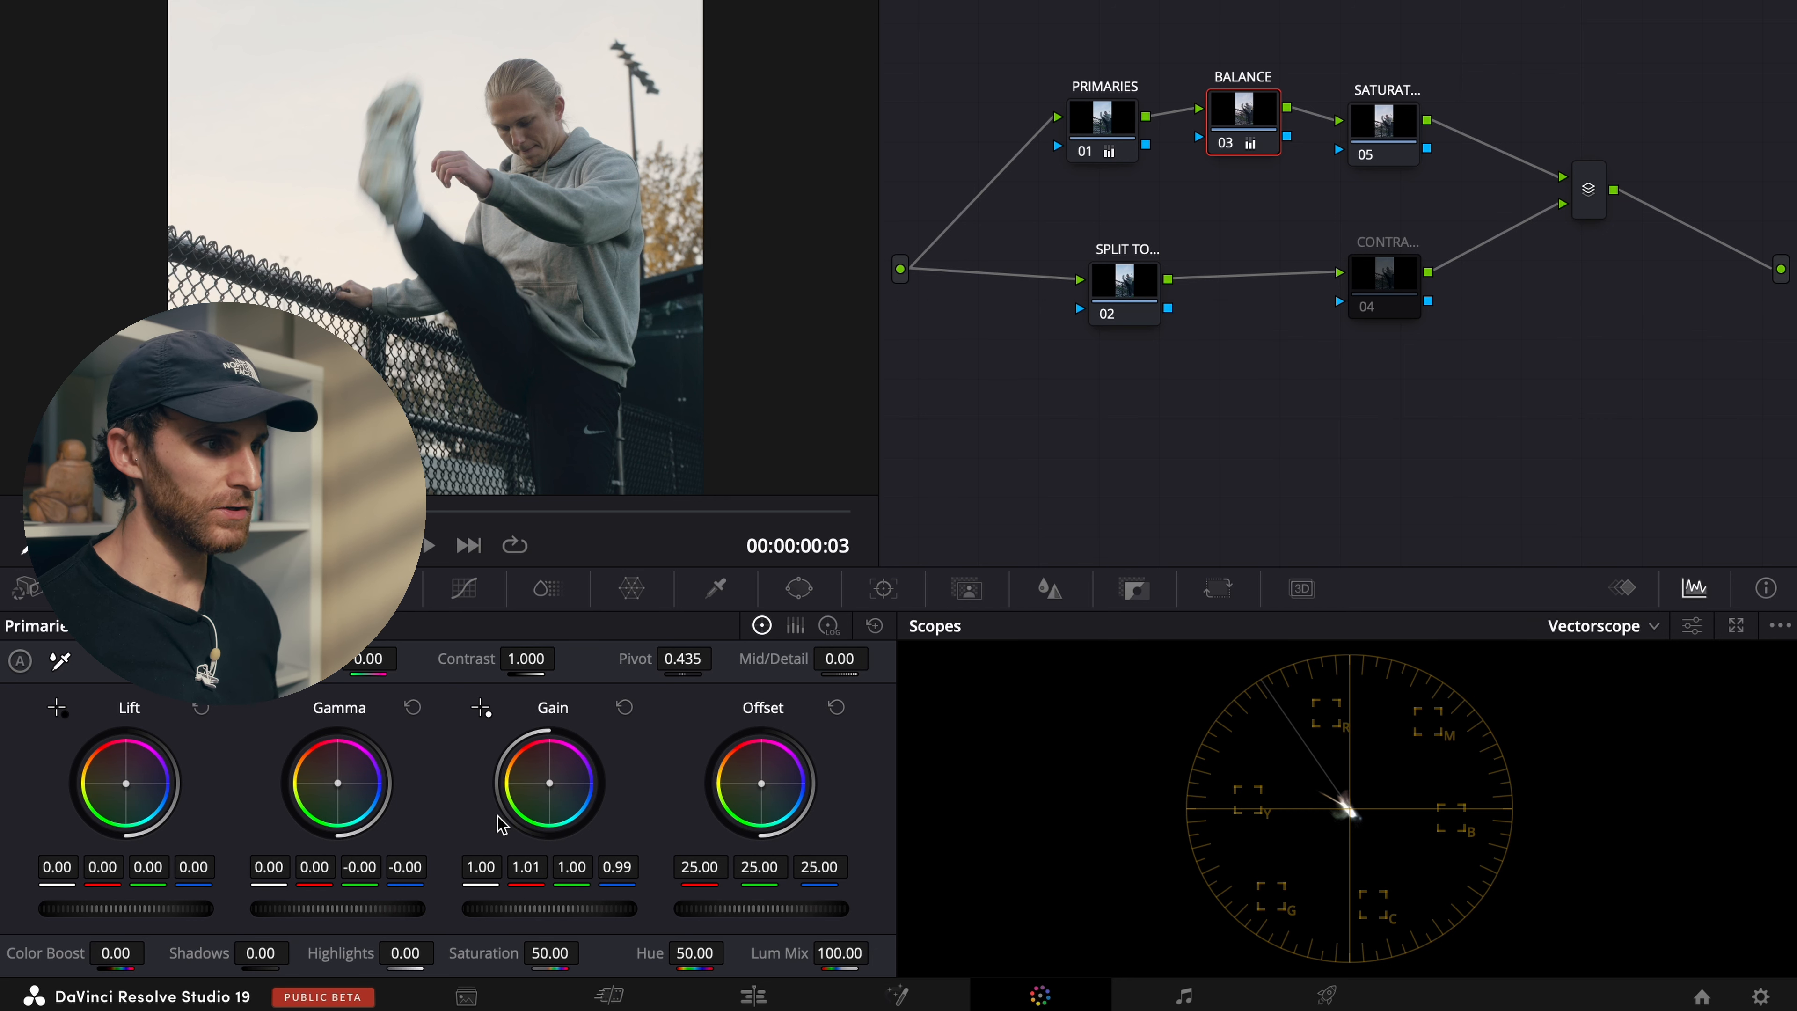
Step: Set the saturation node's Gamma to 0.03 and Gain to 0.87
drag(1380, 138, 1375, 119)
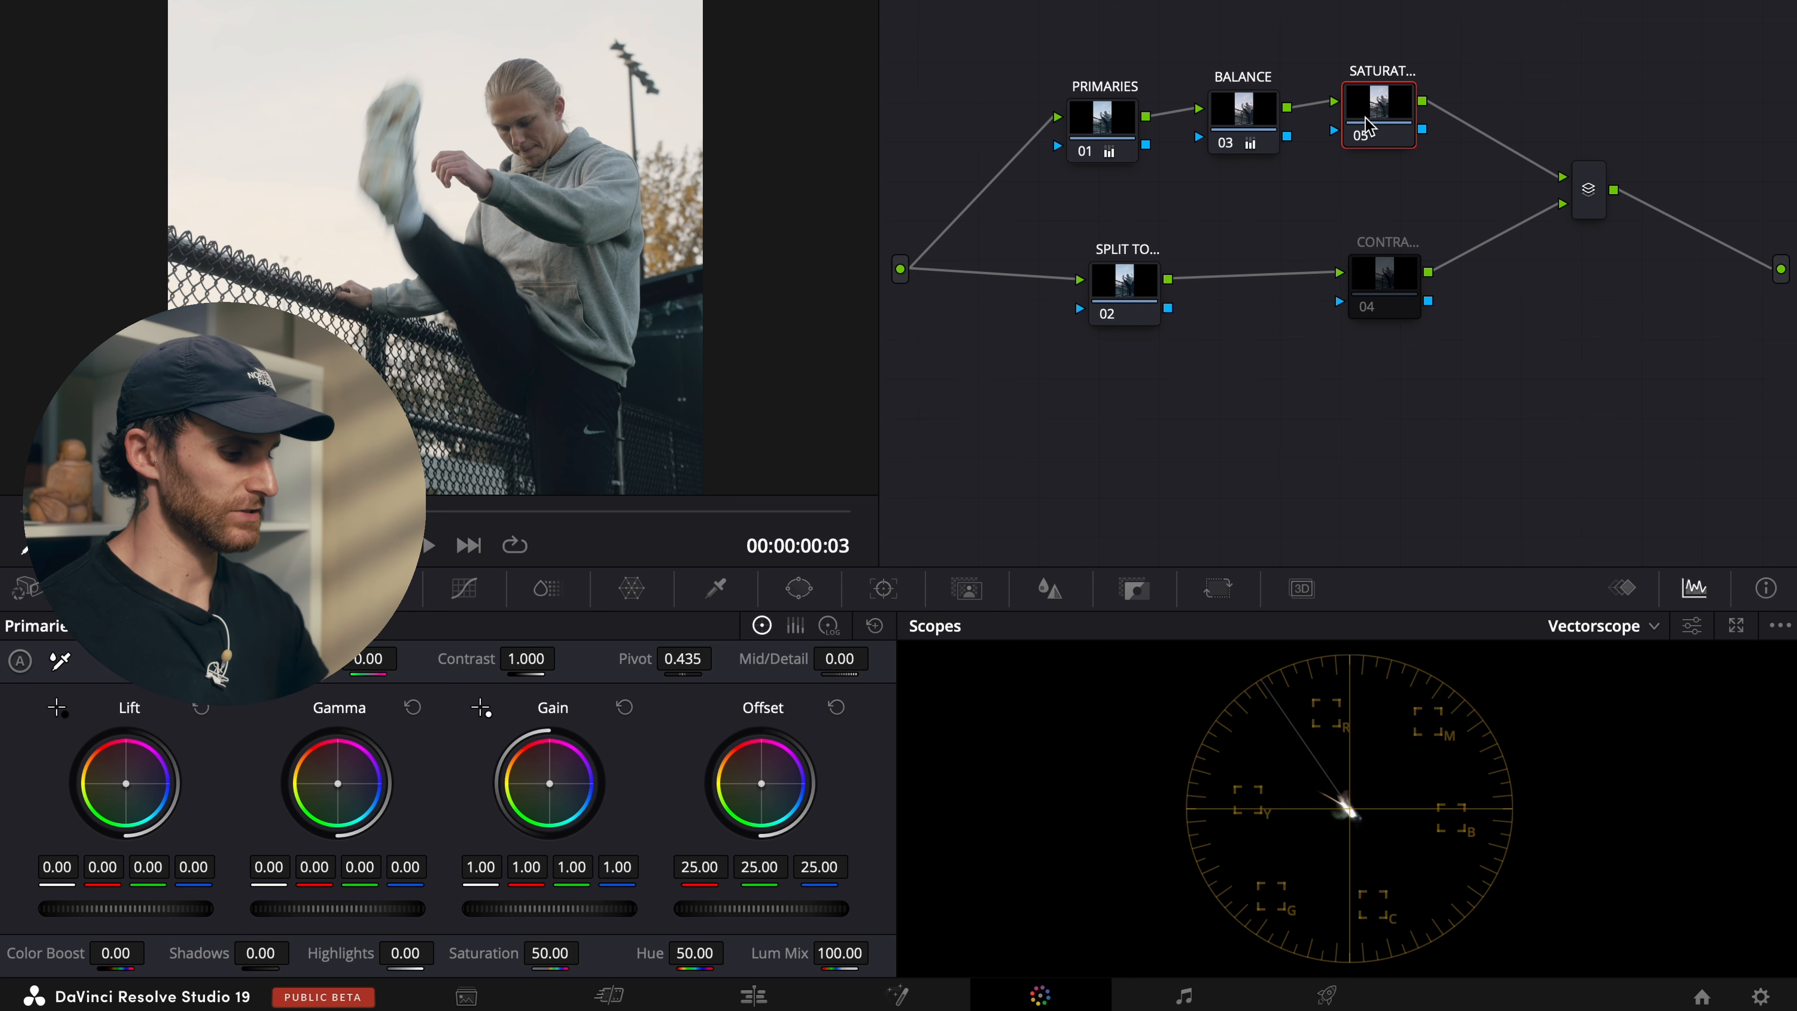
scroll(614, 266, down, 4)
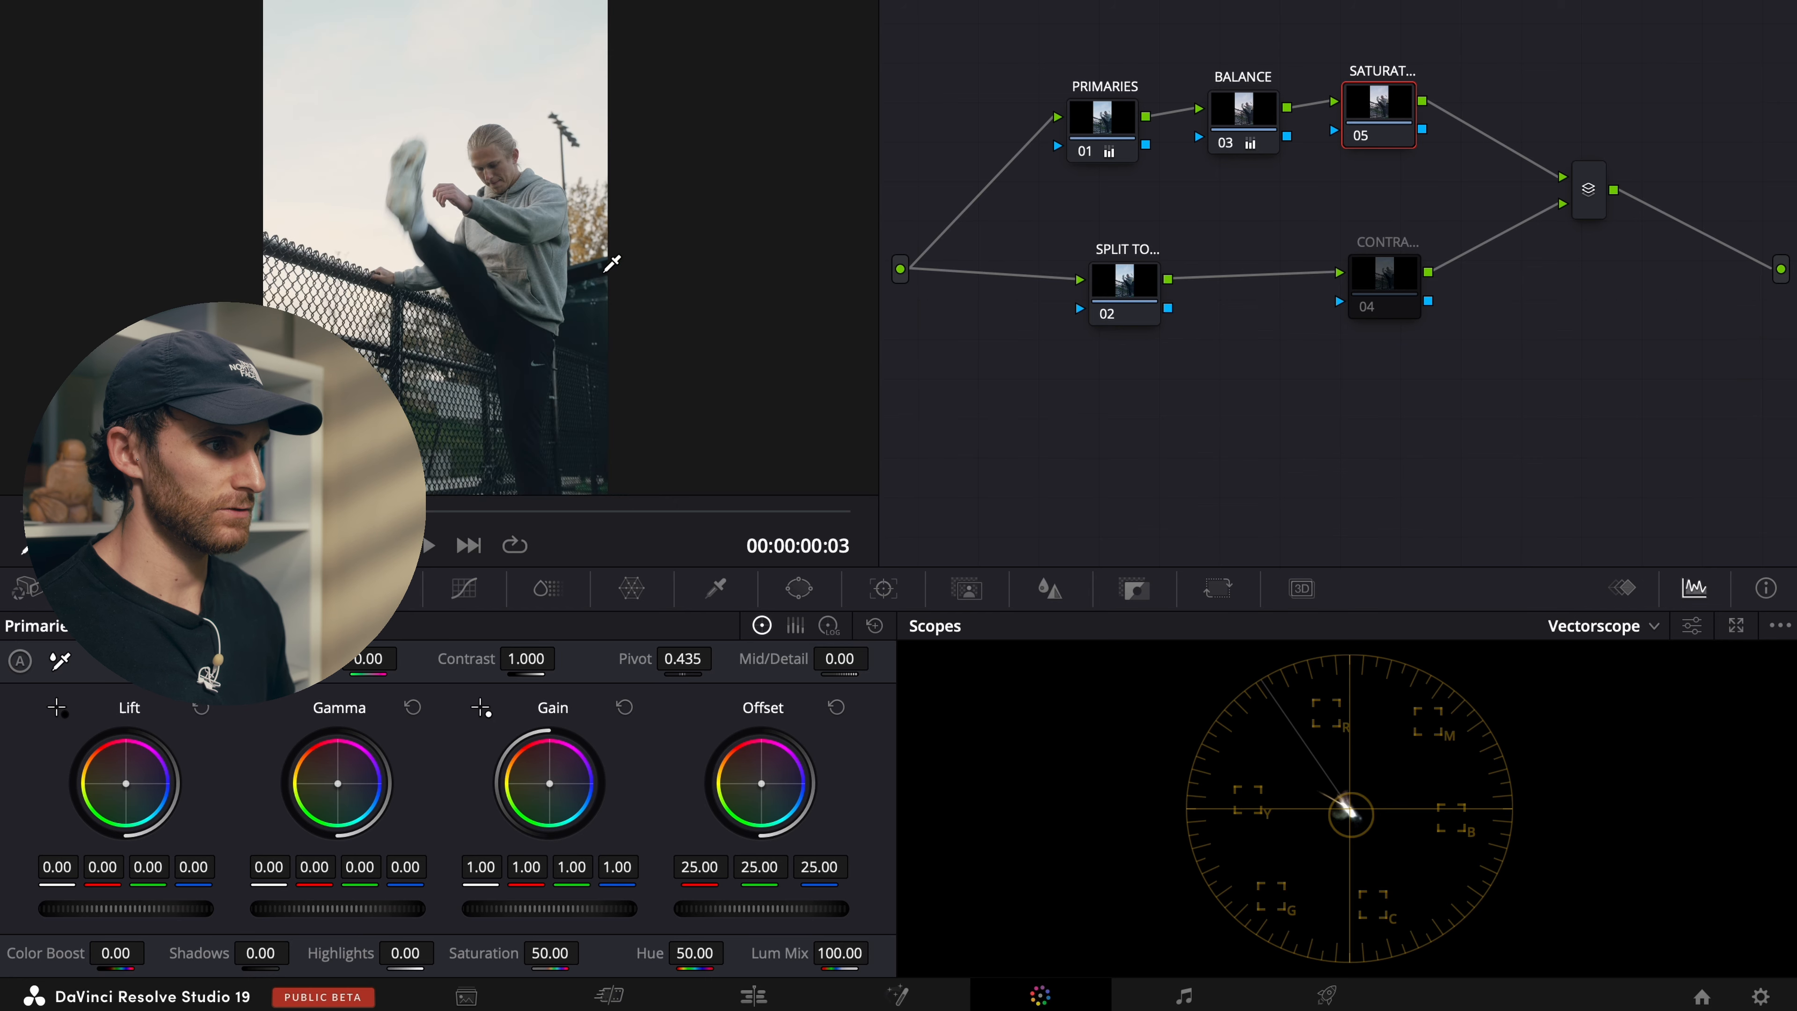
scroll(613, 266, up, 2)
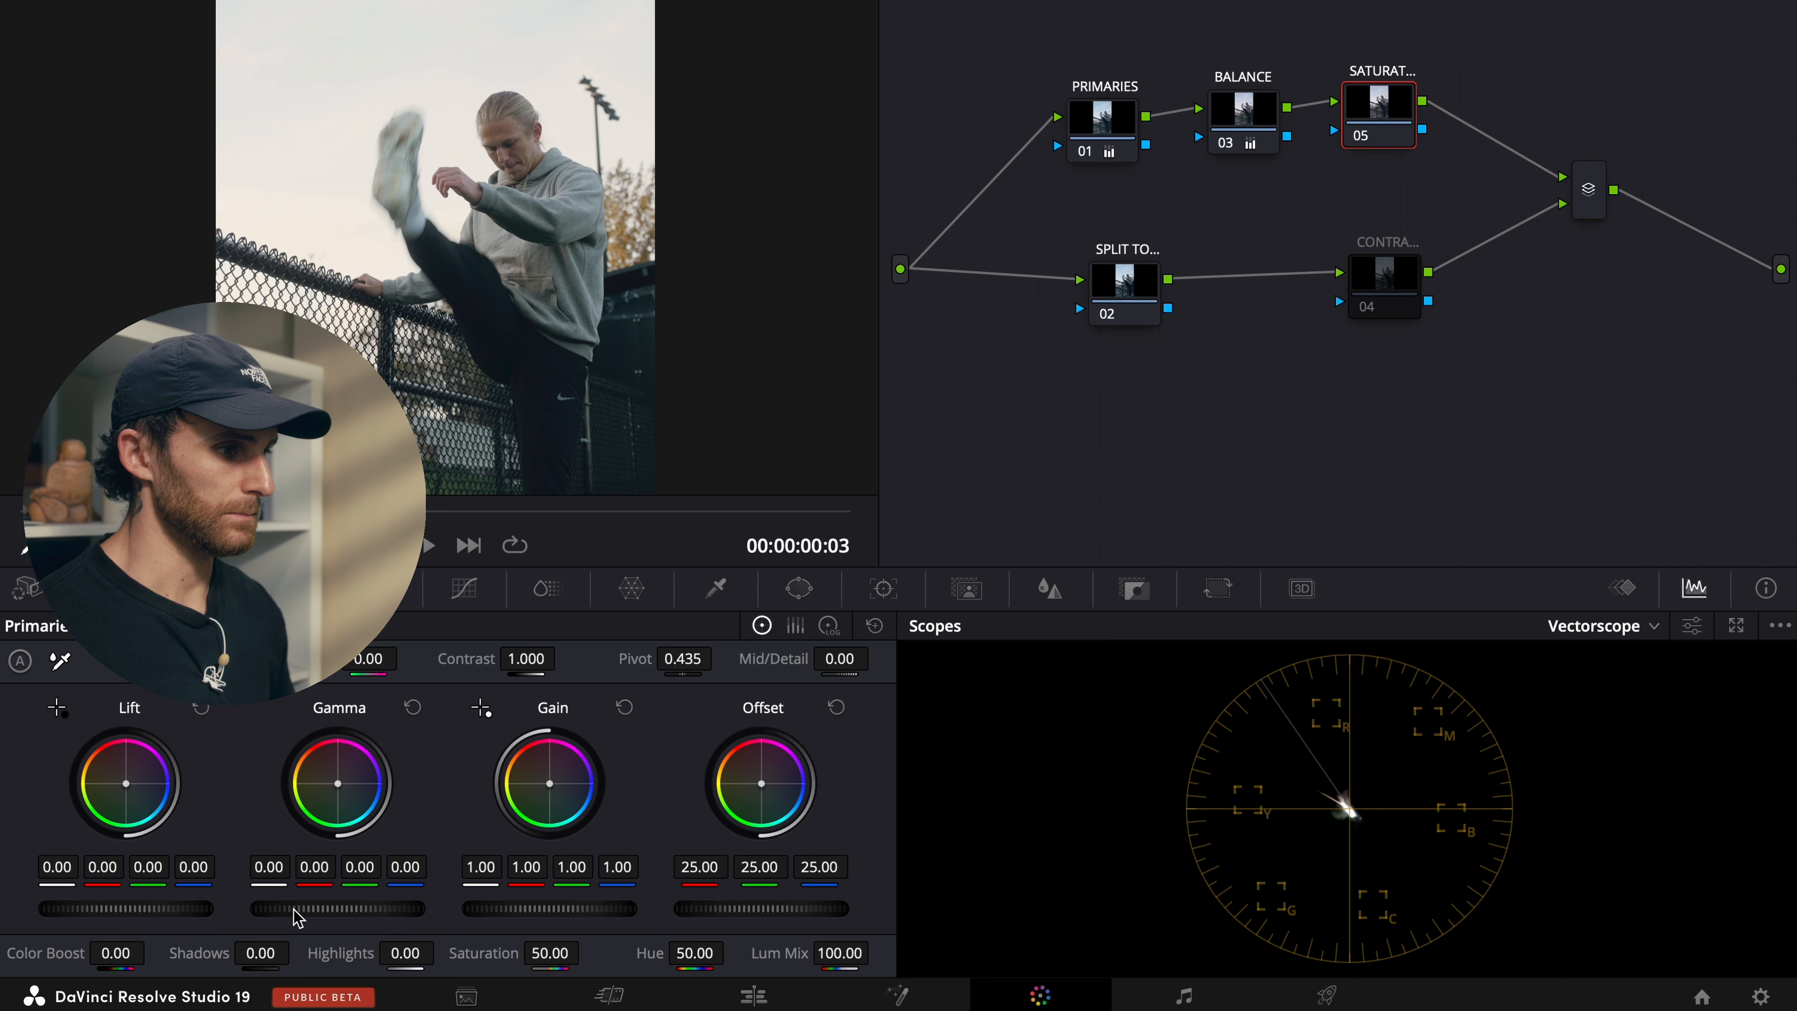
drag(293, 914, 467, 883)
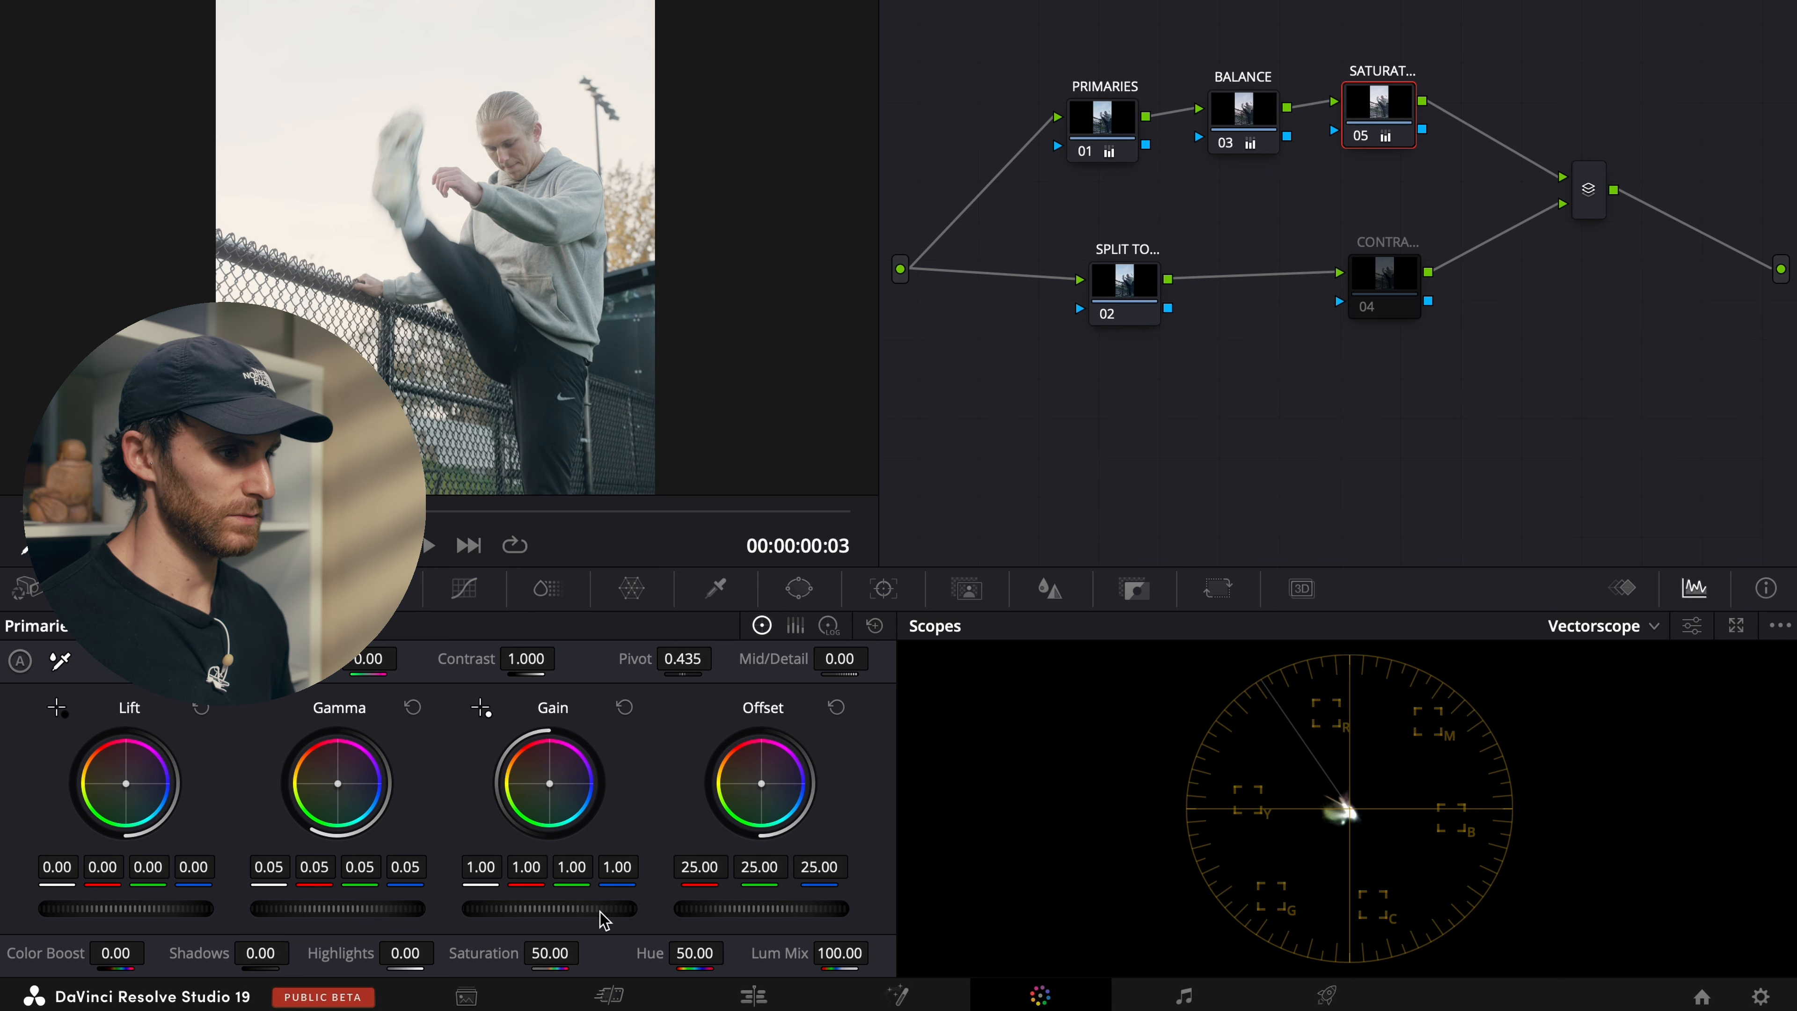
drag(630, 909, 430, 914)
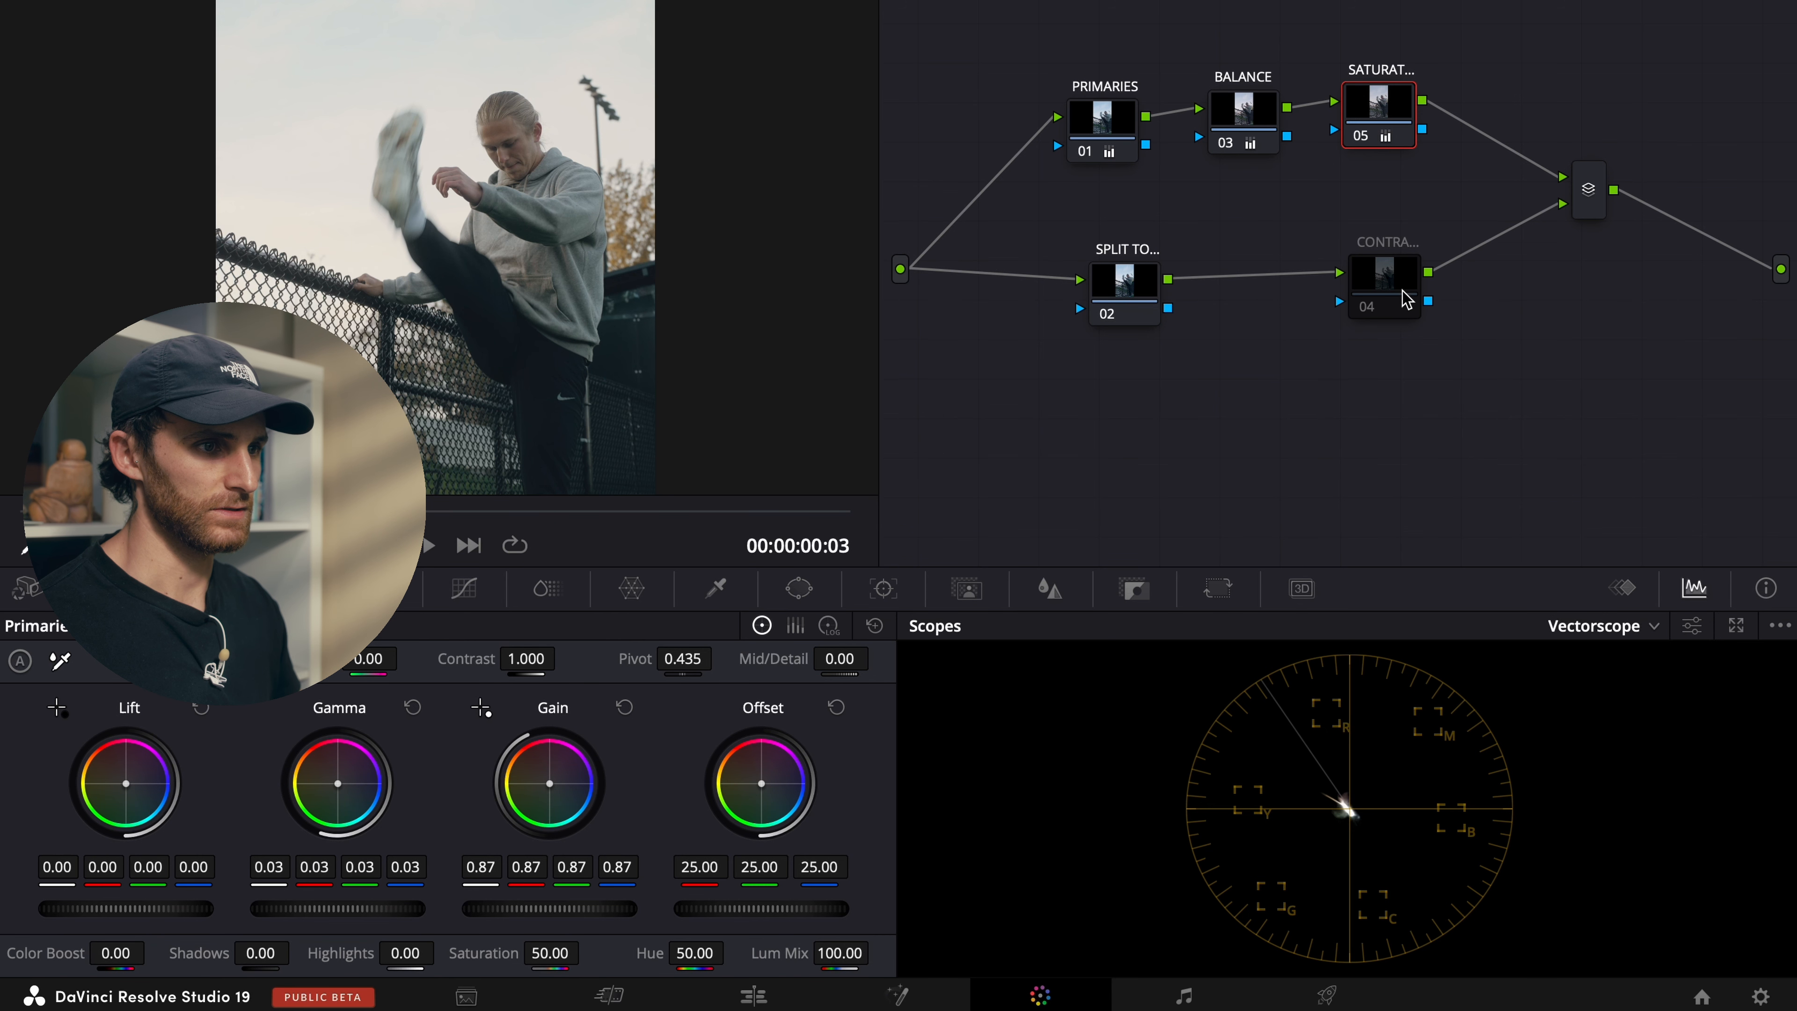
Step: Enable the contrast node and move it slightly higher in the node graph
click(1404, 300)
key(ctrl+d)
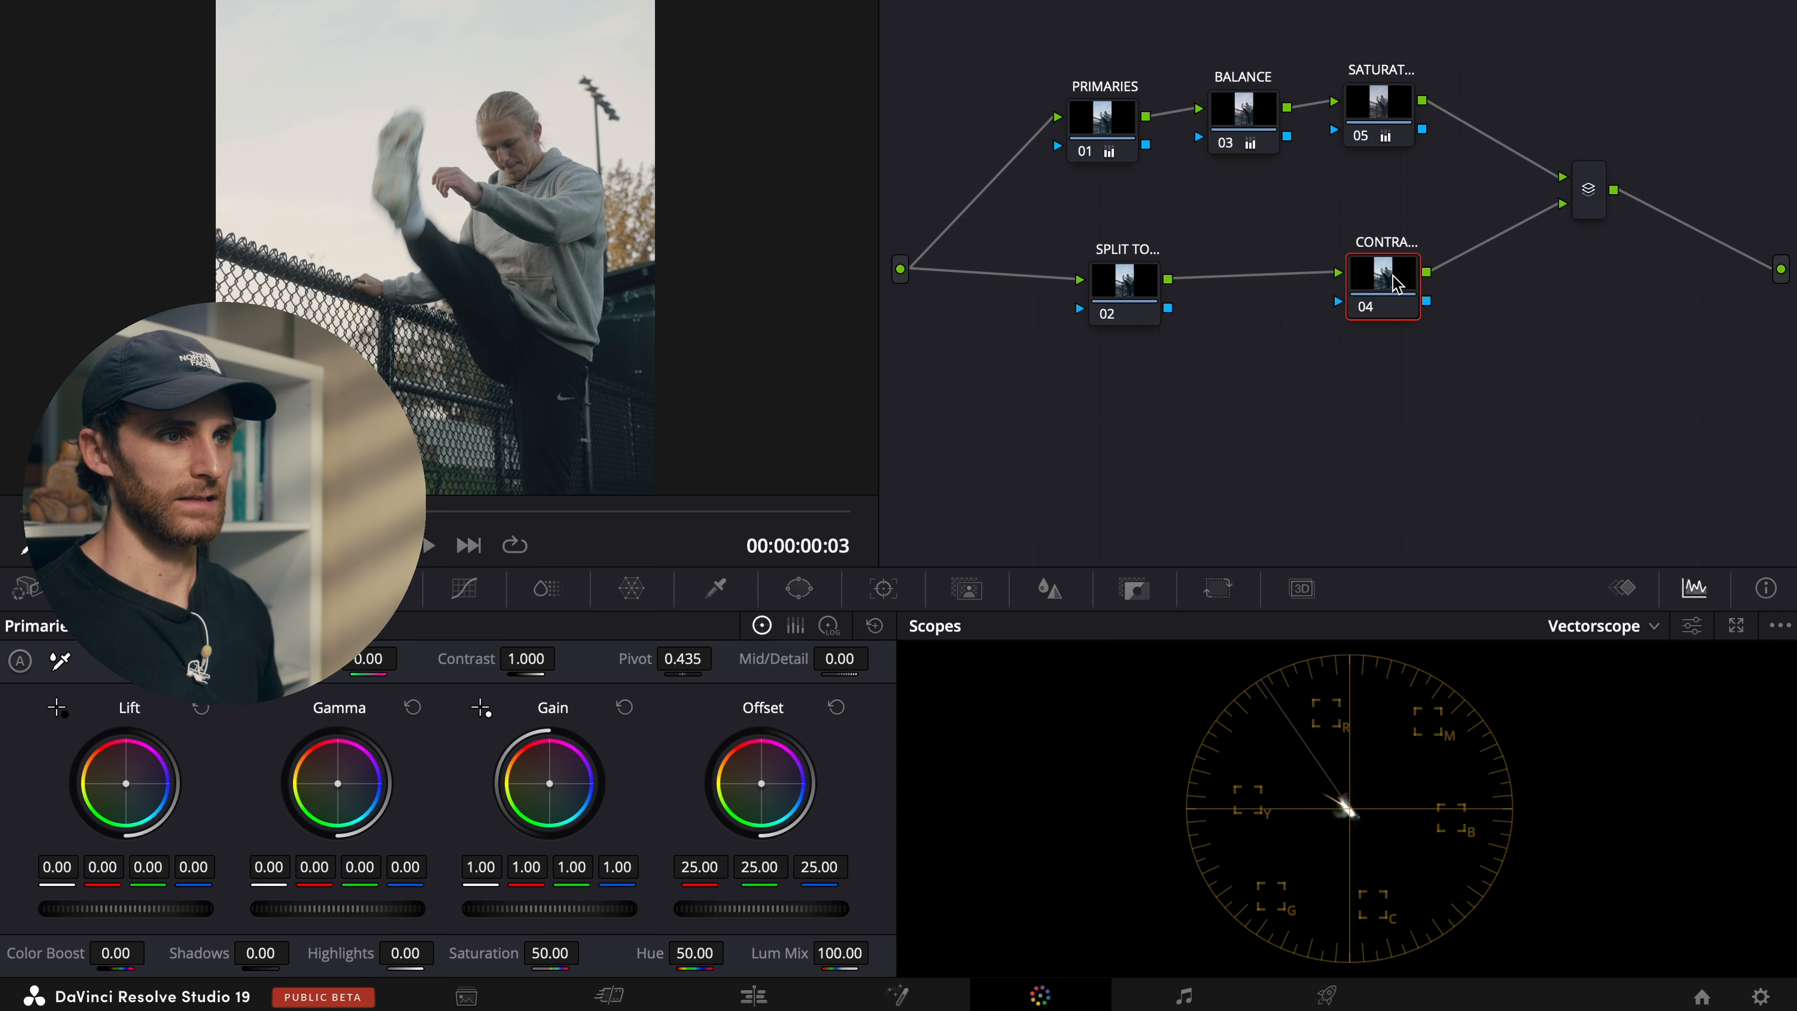
drag(1392, 275, 1406, 258)
Step: Show the contrast node's custom curves in an enlarged window with all channels linked, and enable Editable Splines
click(464, 590)
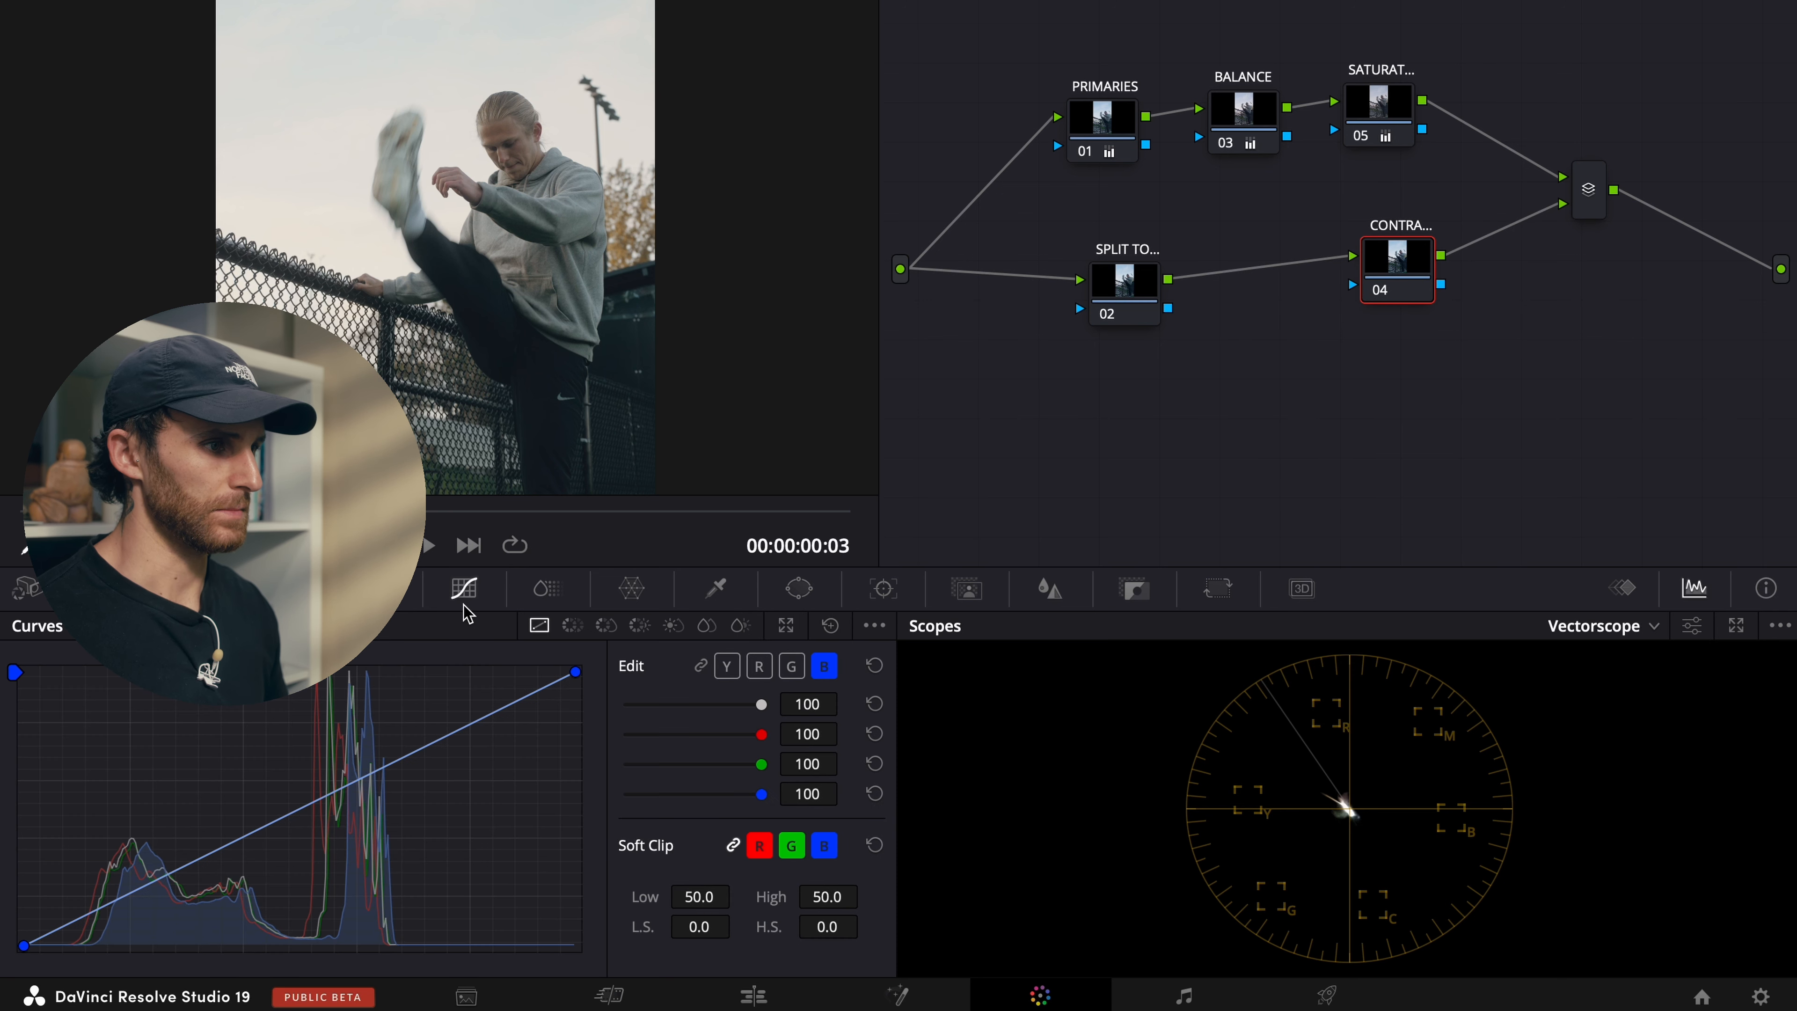
click(701, 665)
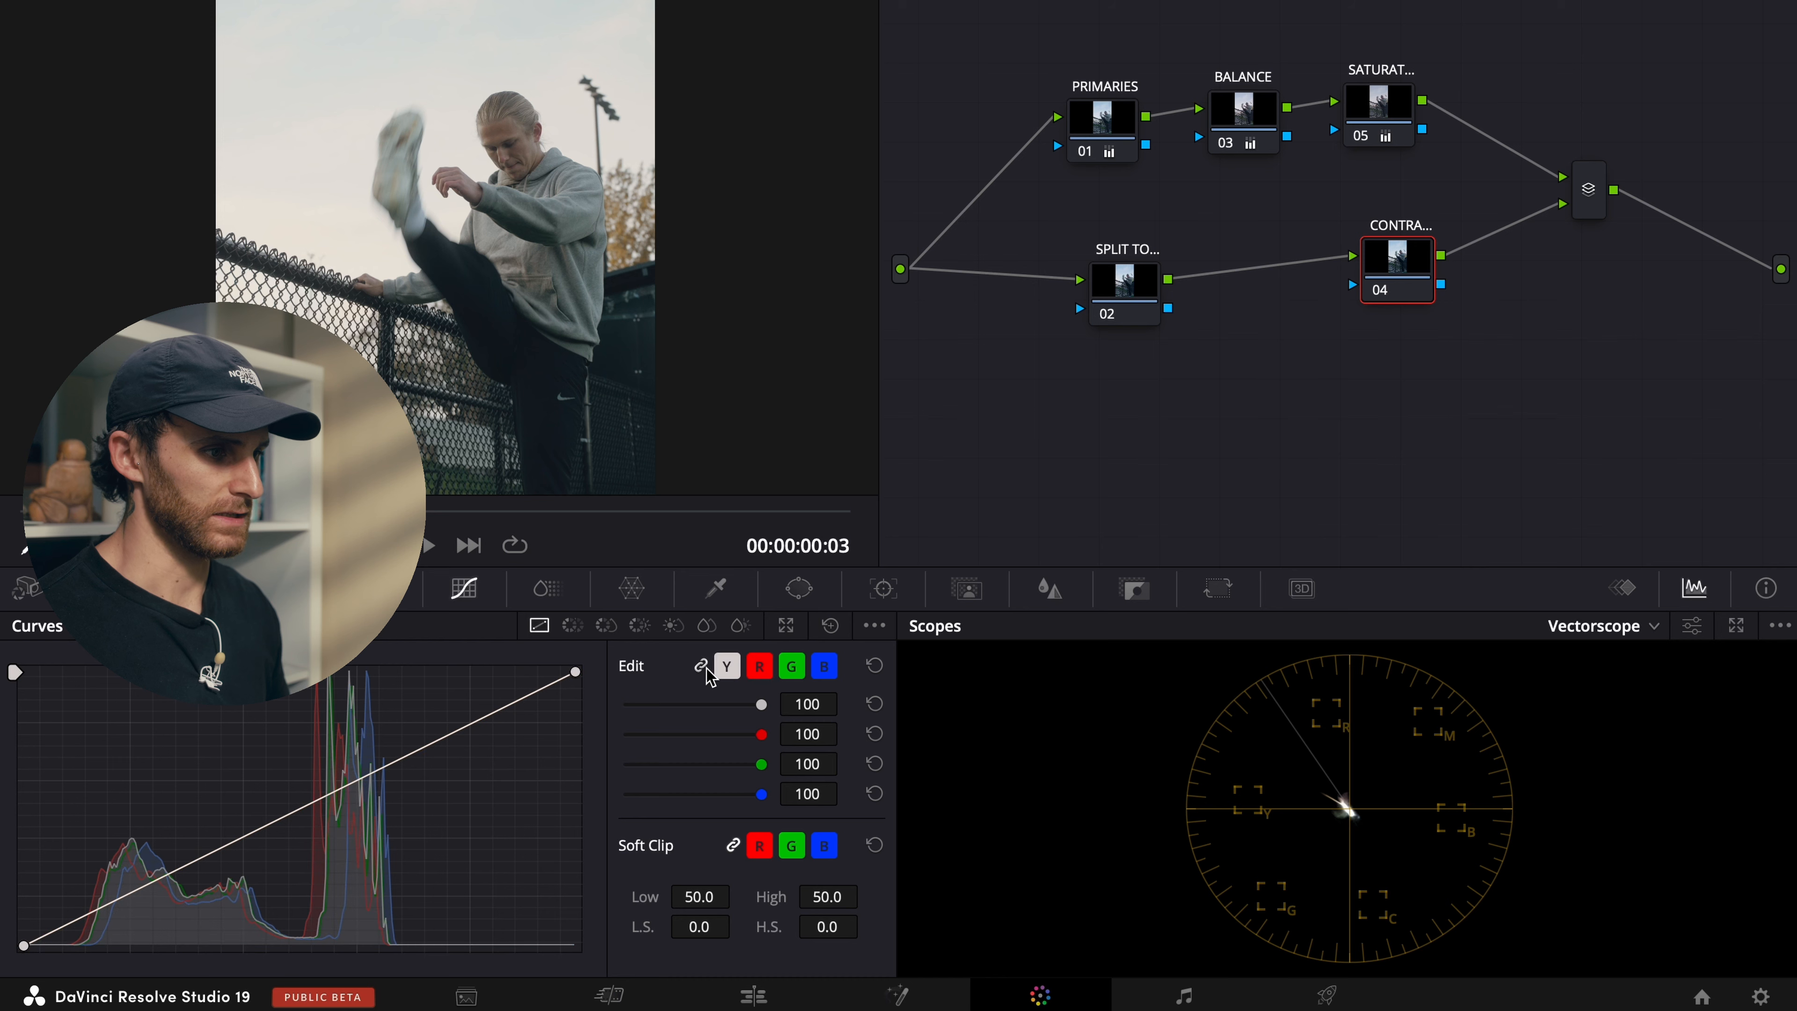
click(786, 626)
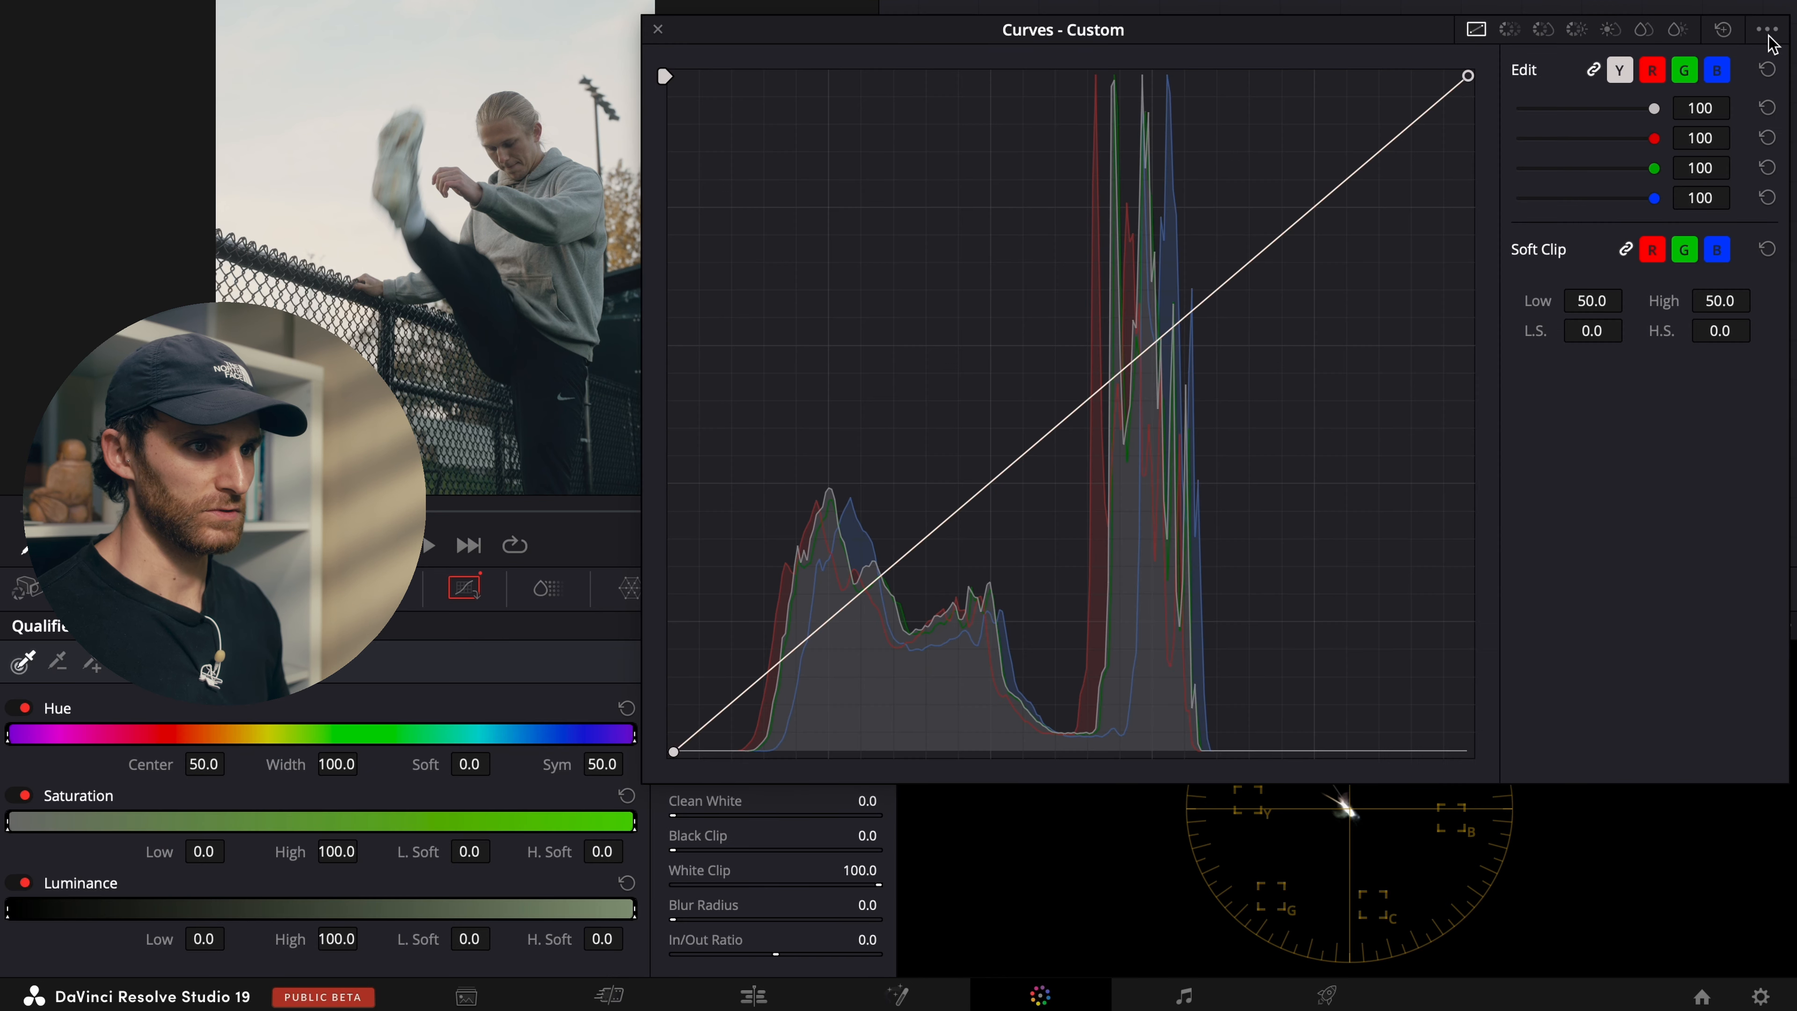
click(1766, 30)
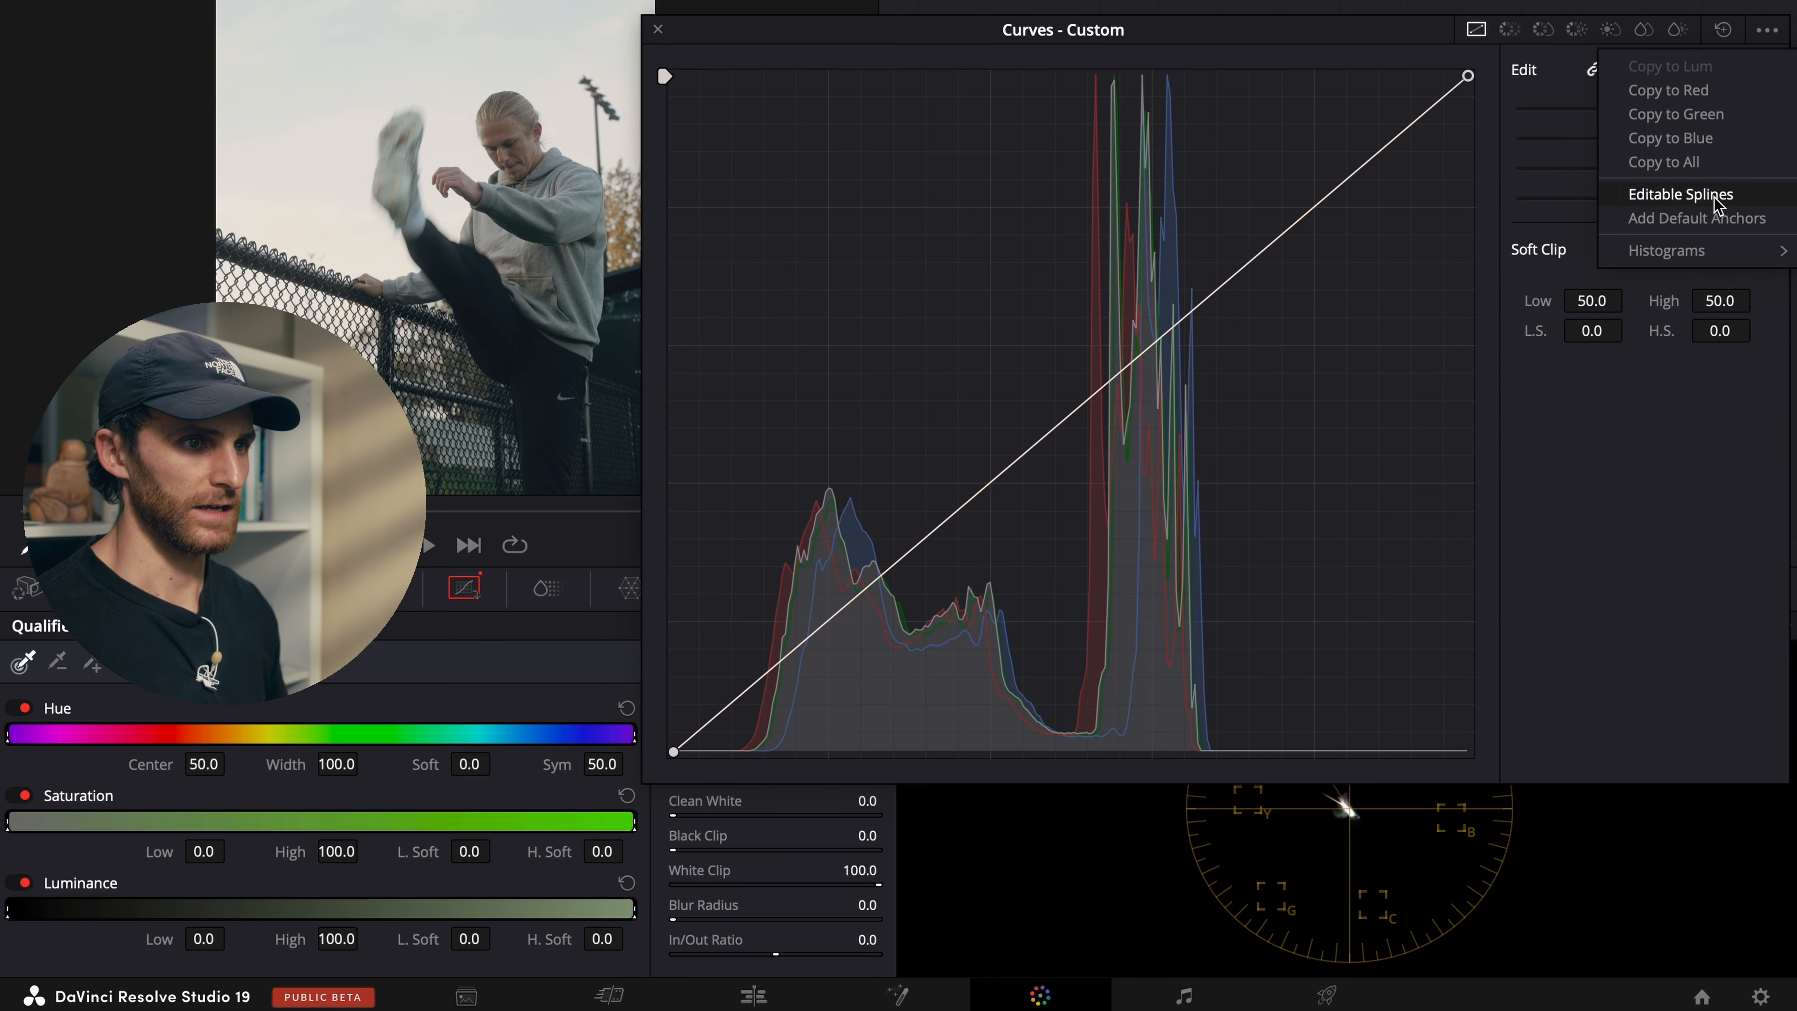
click(1676, 194)
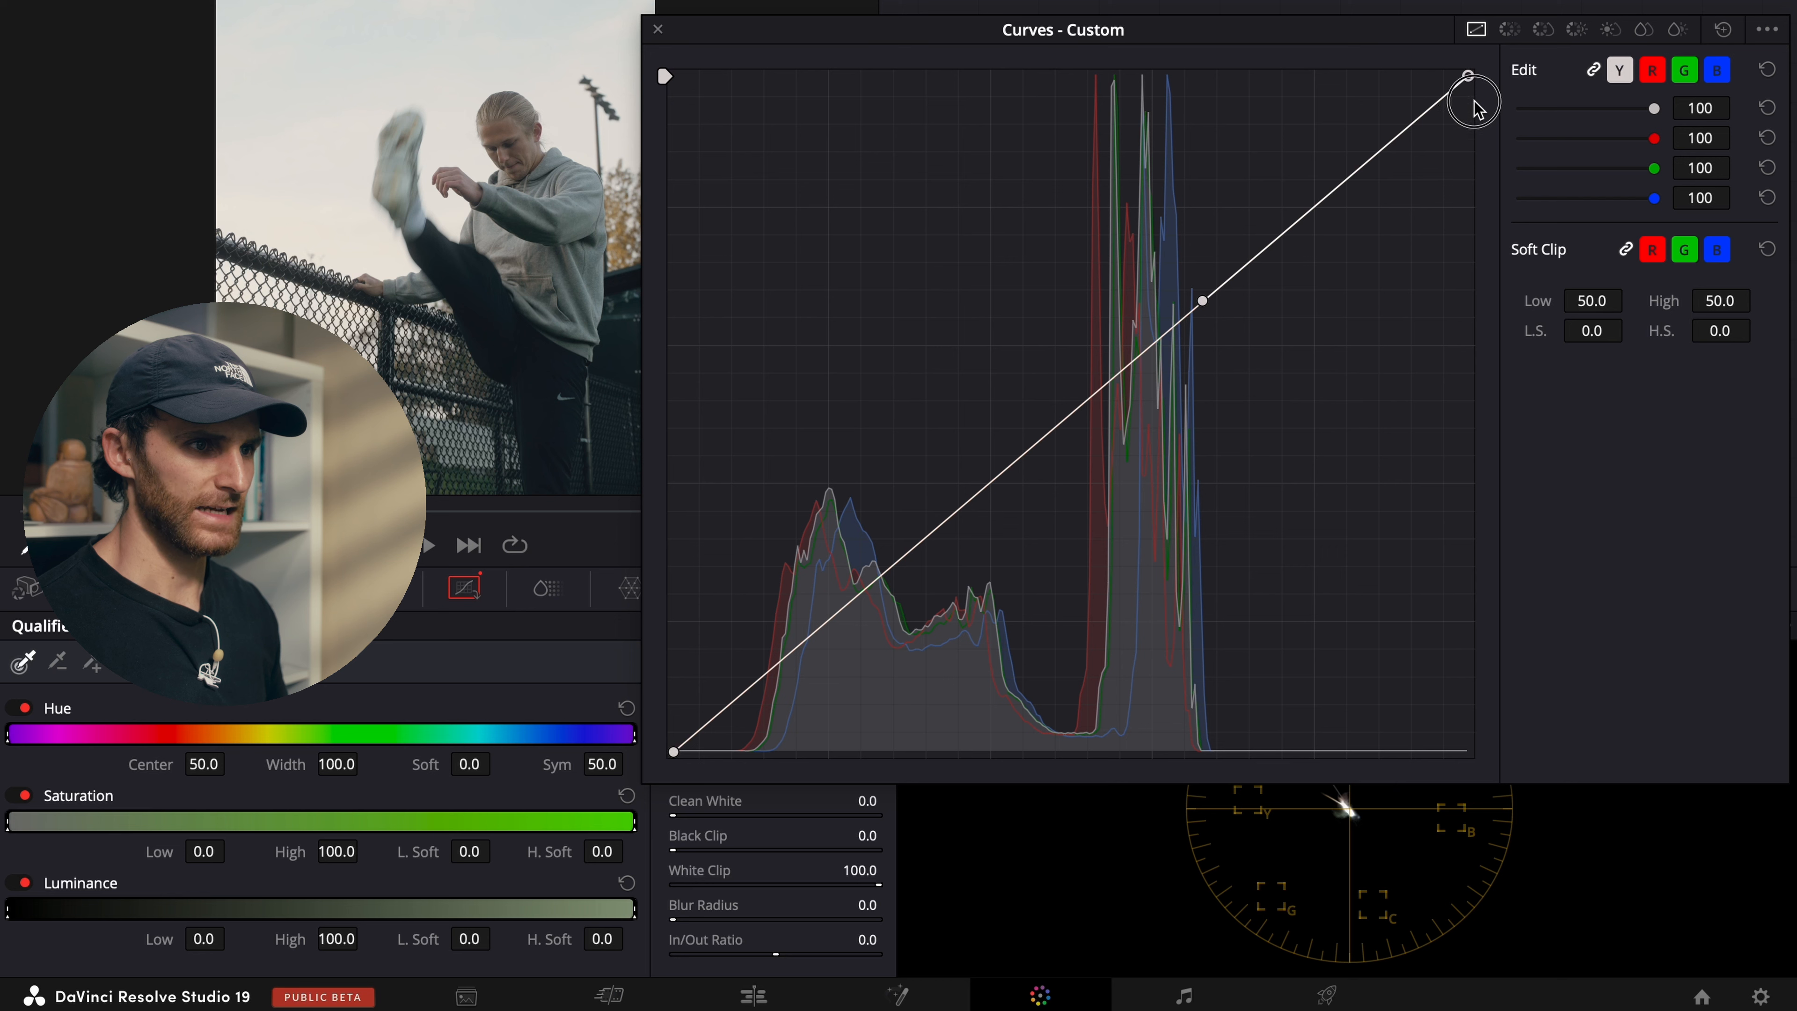
Step: Lower the curve's white point by roughly a quarter and raise its spline handle to roll off the highlights
drag(1470, 75, 1475, 145)
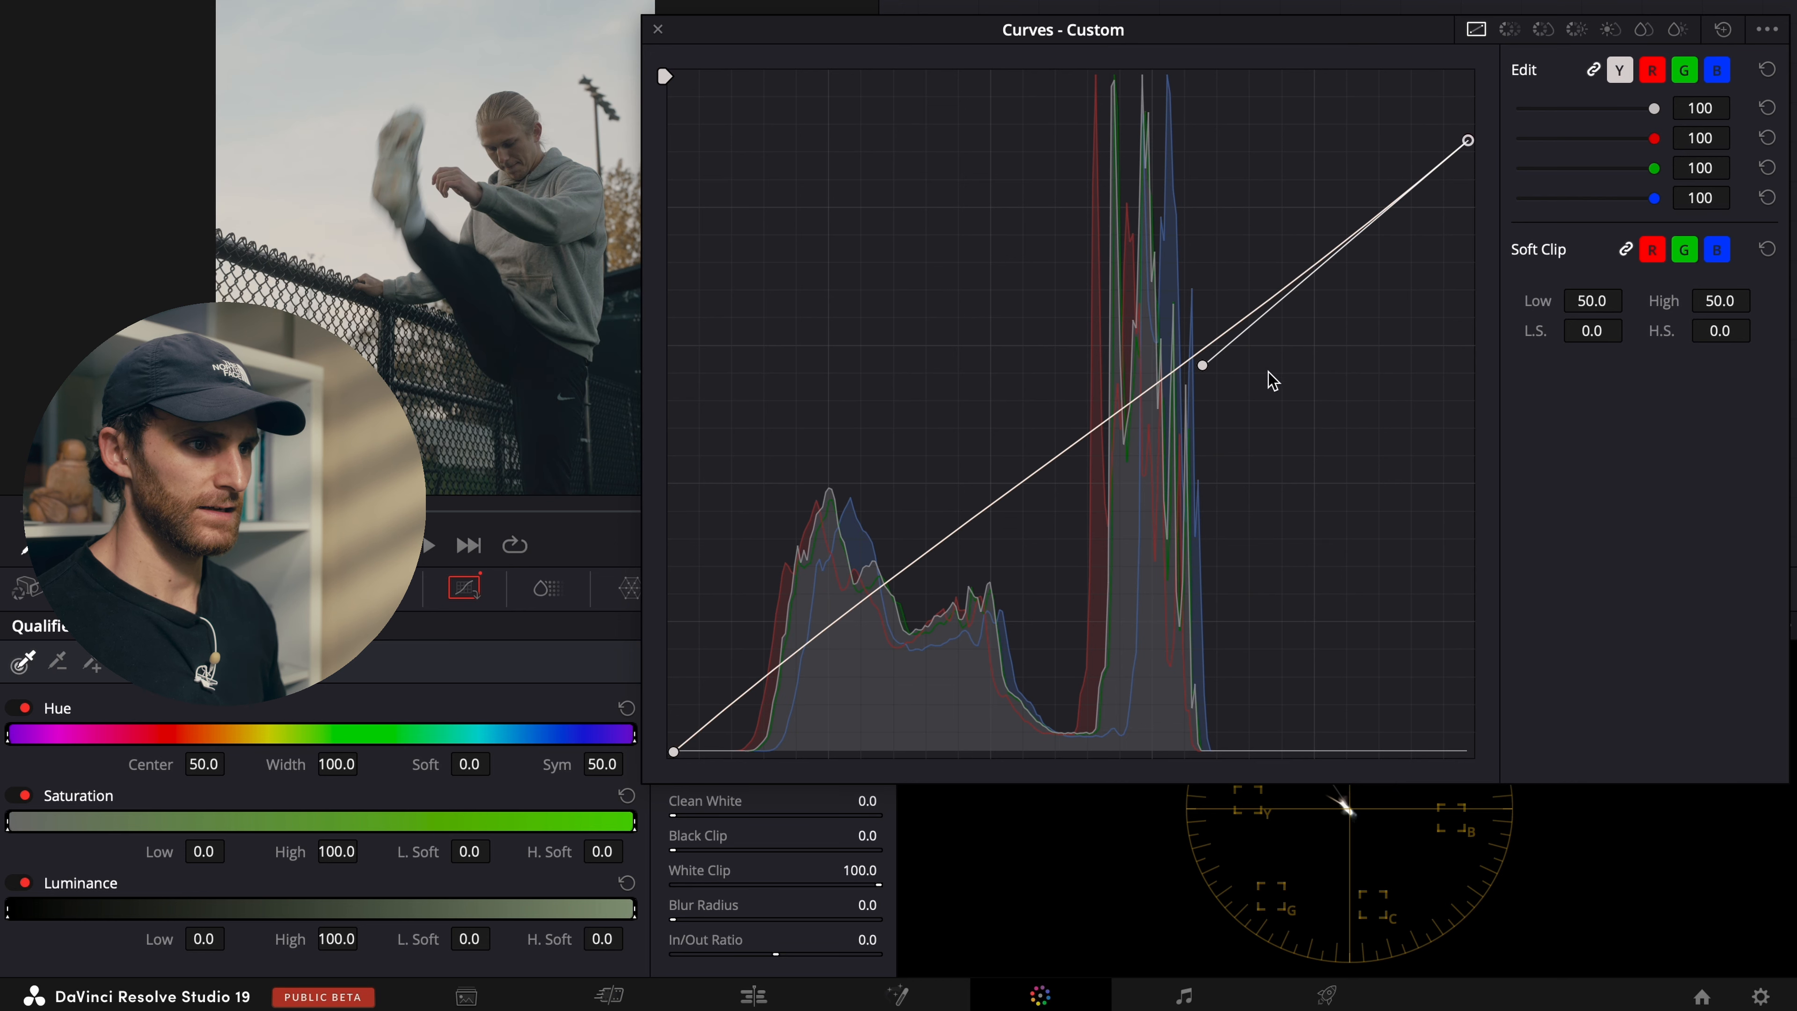
drag(1203, 371, 1309, 78)
drag(1463, 141, 1491, 239)
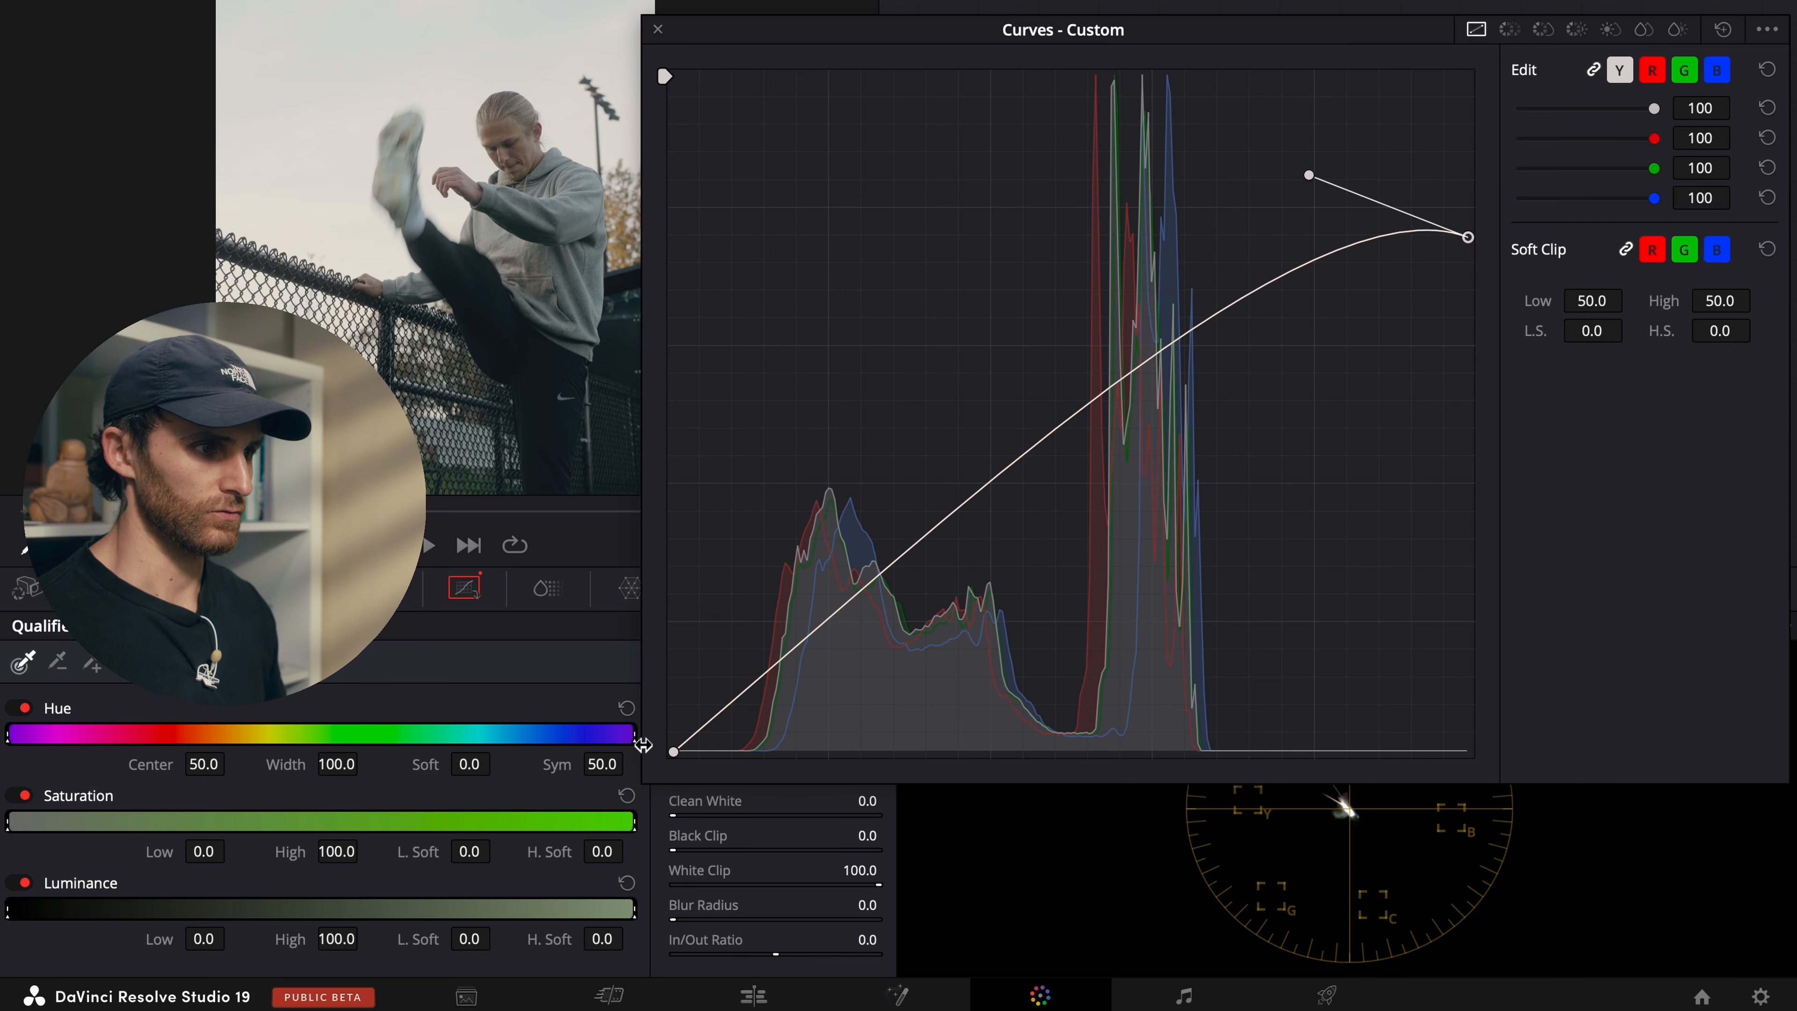
Step: Raise the curve's black point slightly and pull its spline handle down to shape a soft toe in the shadows
drag(670, 753, 670, 727)
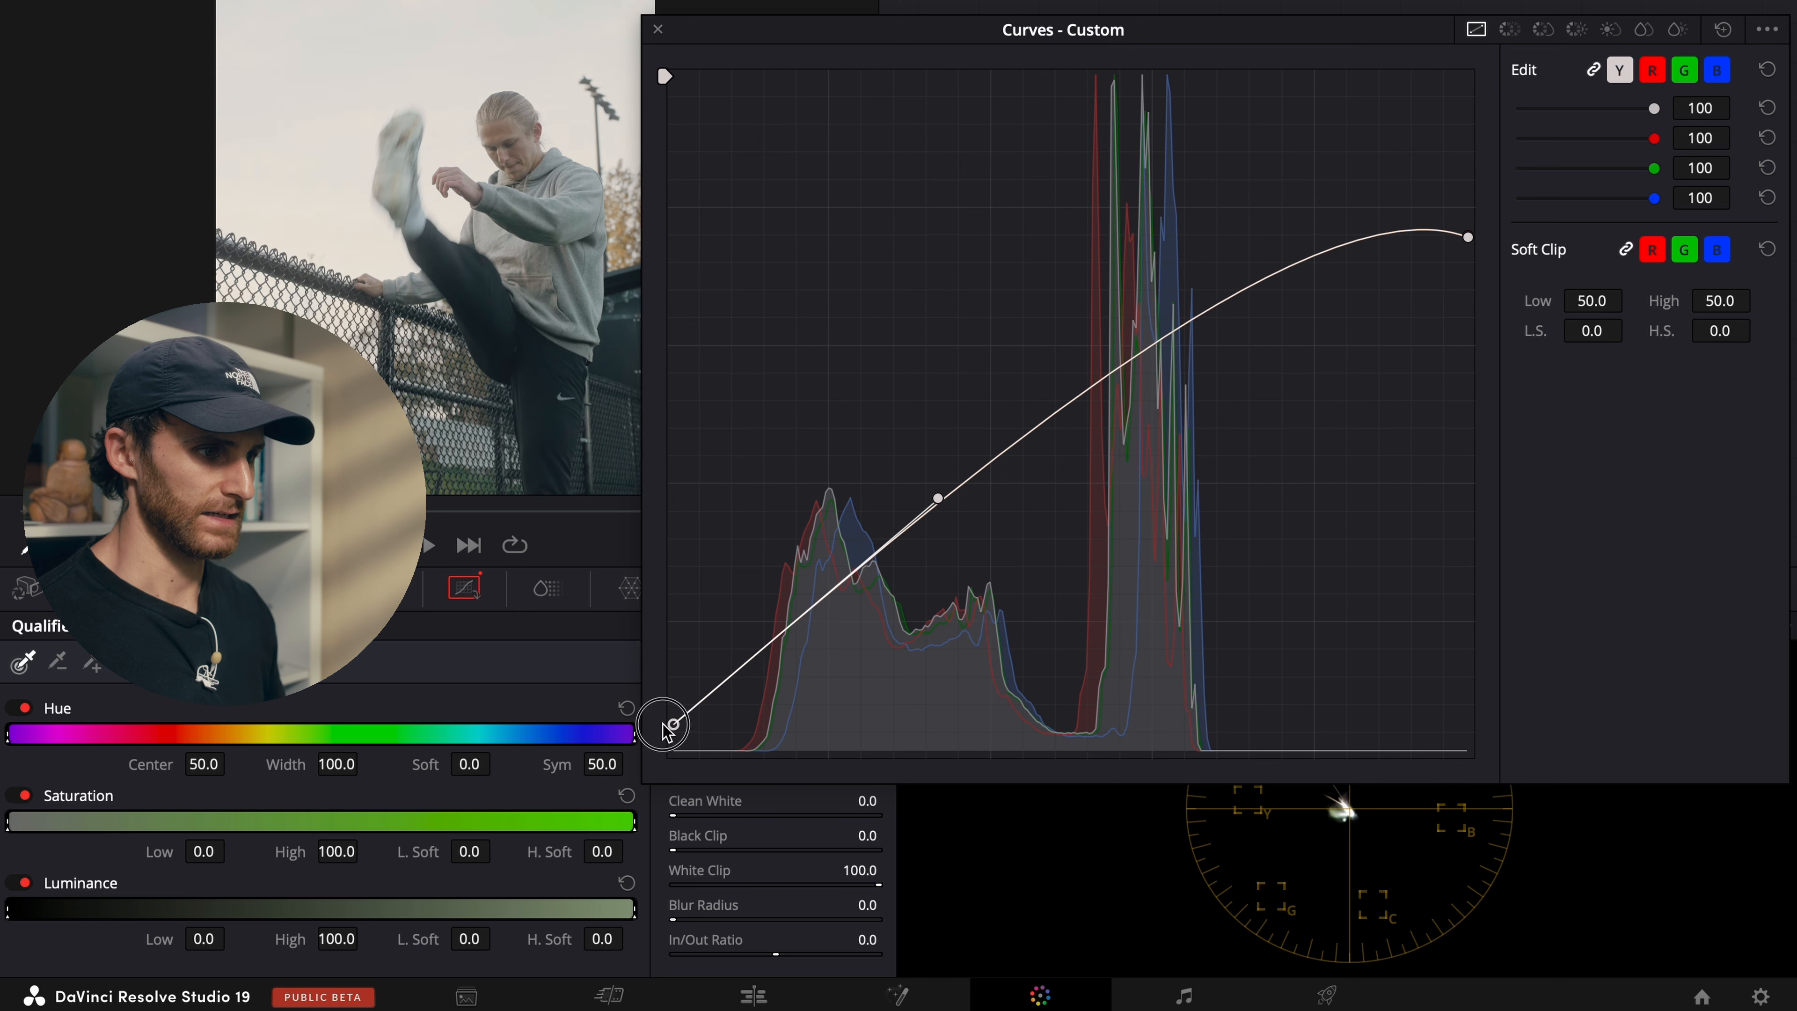
drag(940, 504, 854, 610)
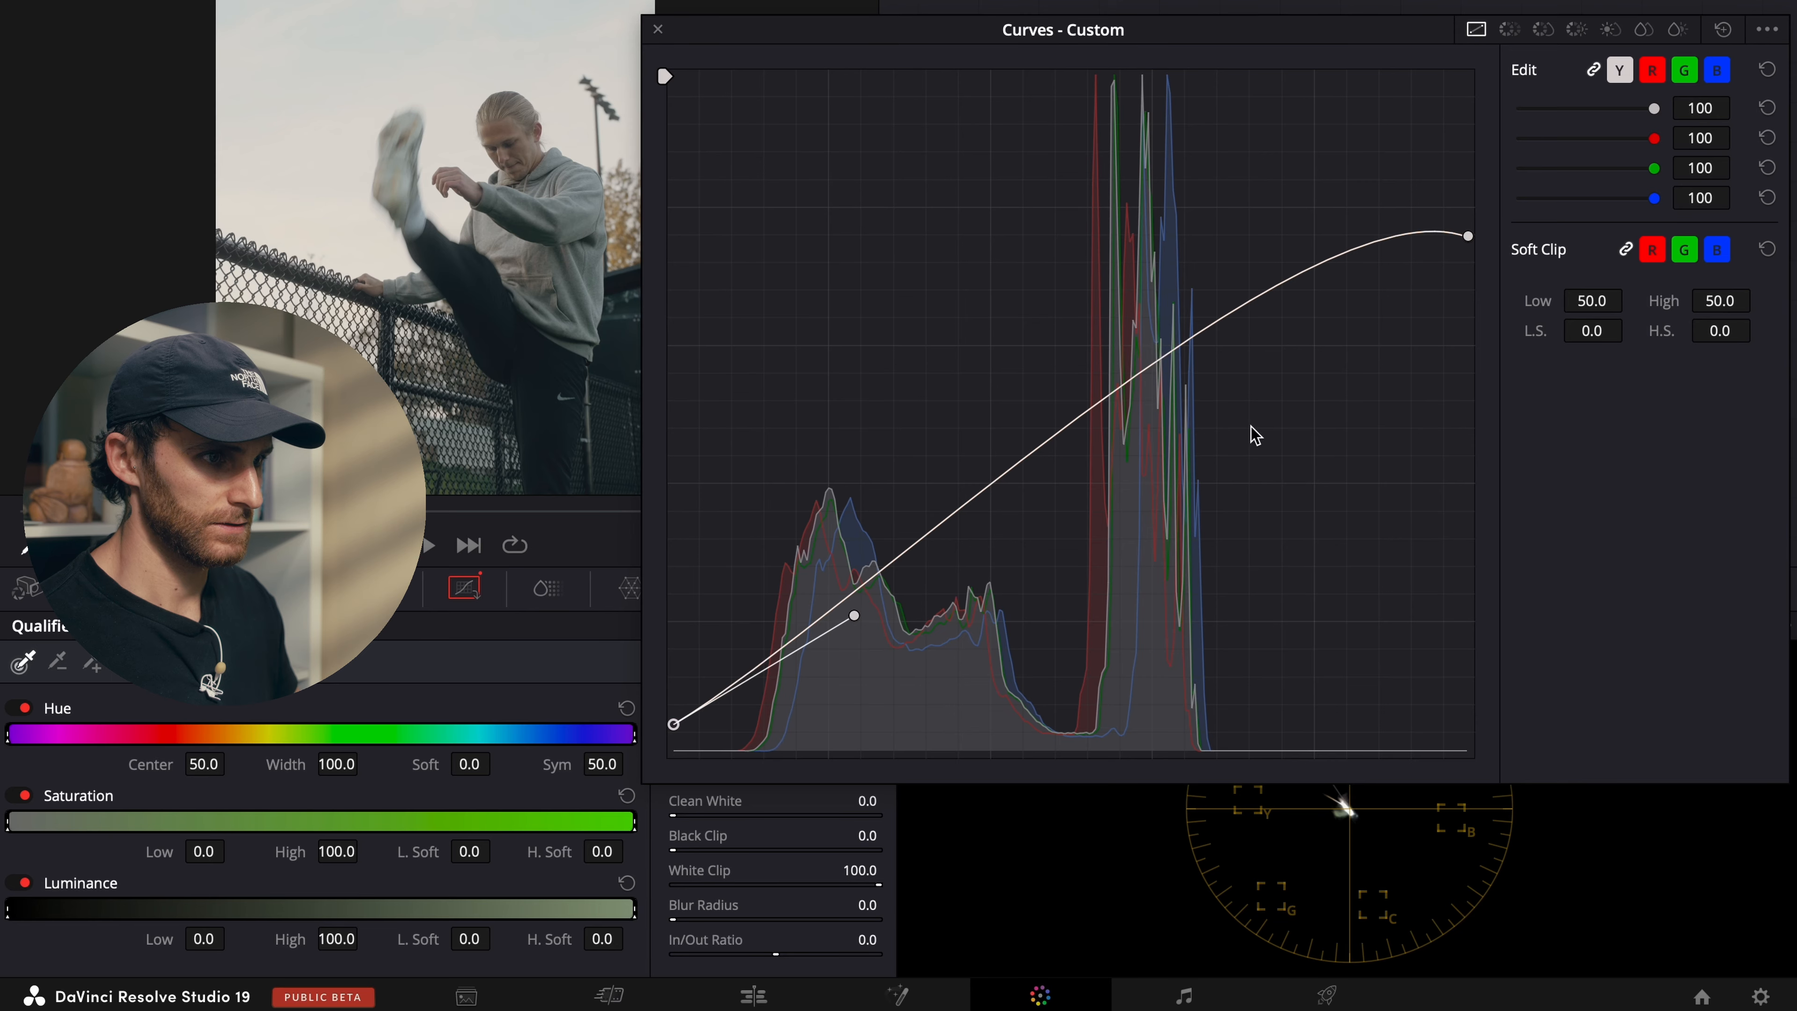
key(ctrl+z)
drag(676, 723, 674, 711)
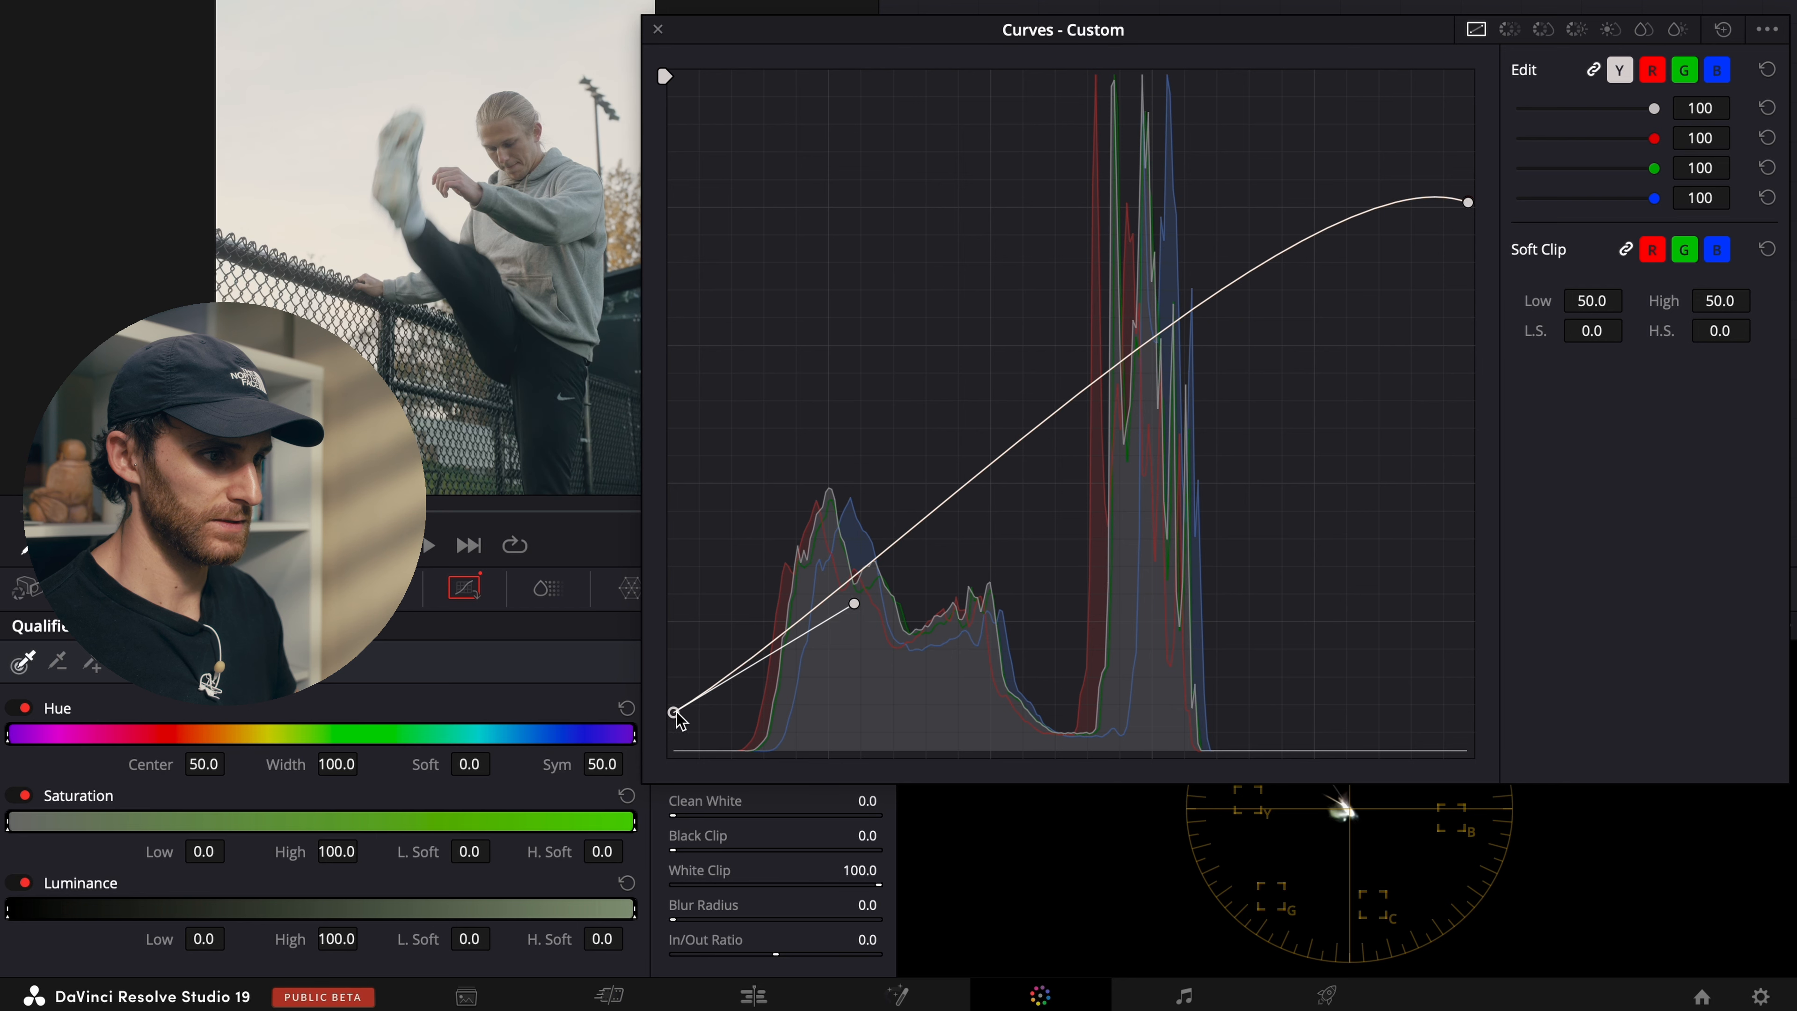
Step: Fine-tune the curve's white point and extend its handle for a stronger highlight shoulder, and compare the full-screen image with all grades bypassed
mouse_move(1468, 202)
mouse_down()
mouse_move(1470, 152)
mouse_move(1469, 192)
mouse_up()
drag(1308, 130, 1348, 98)
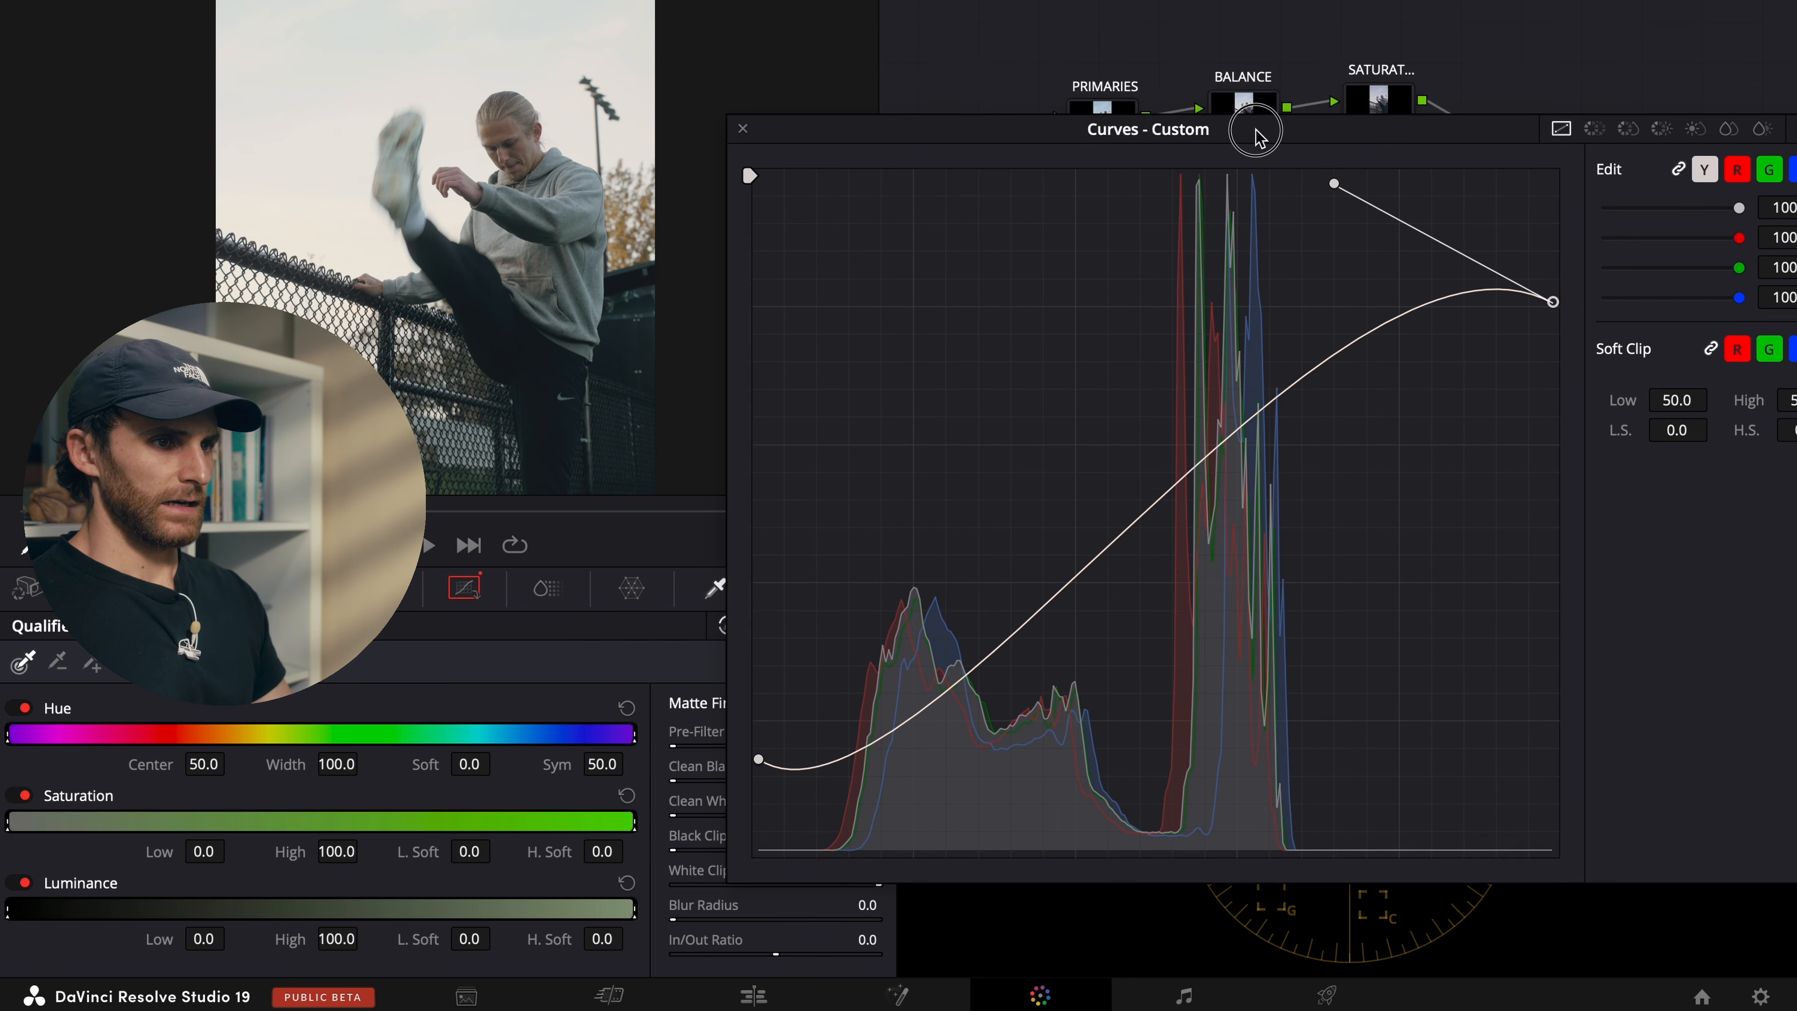
drag(1255, 133, 1255, 107)
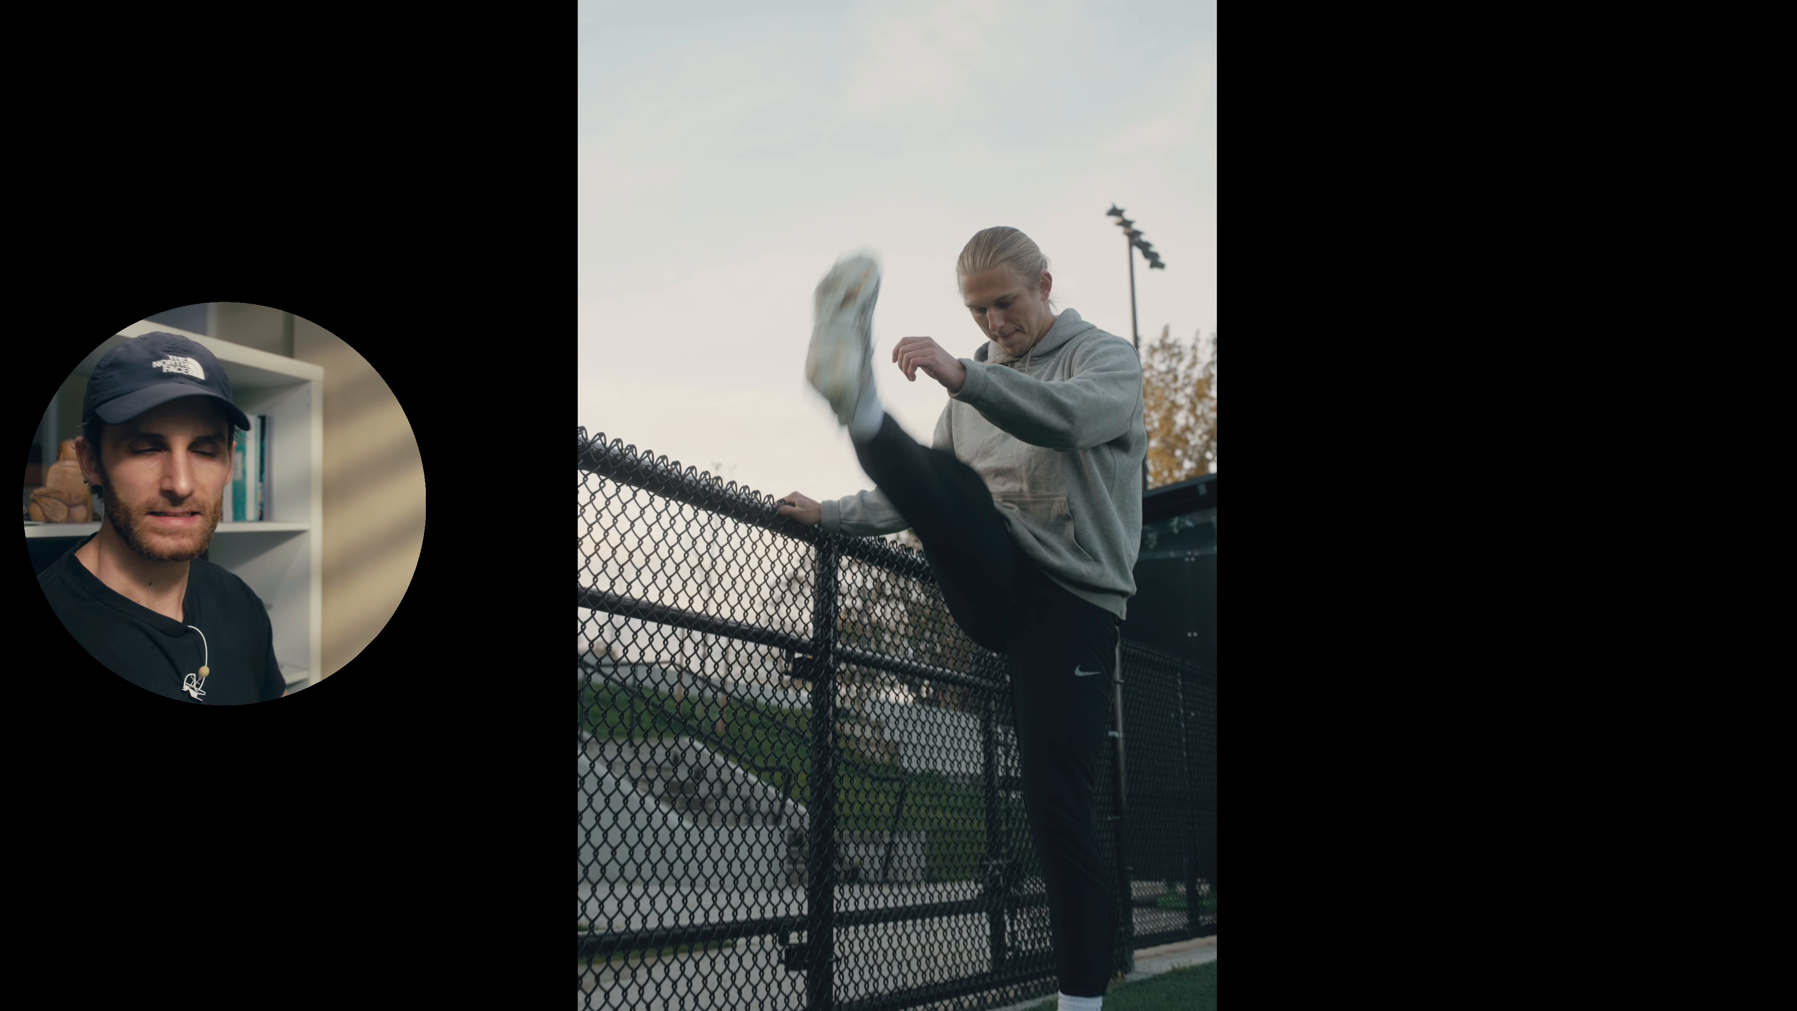
key(shift+d)
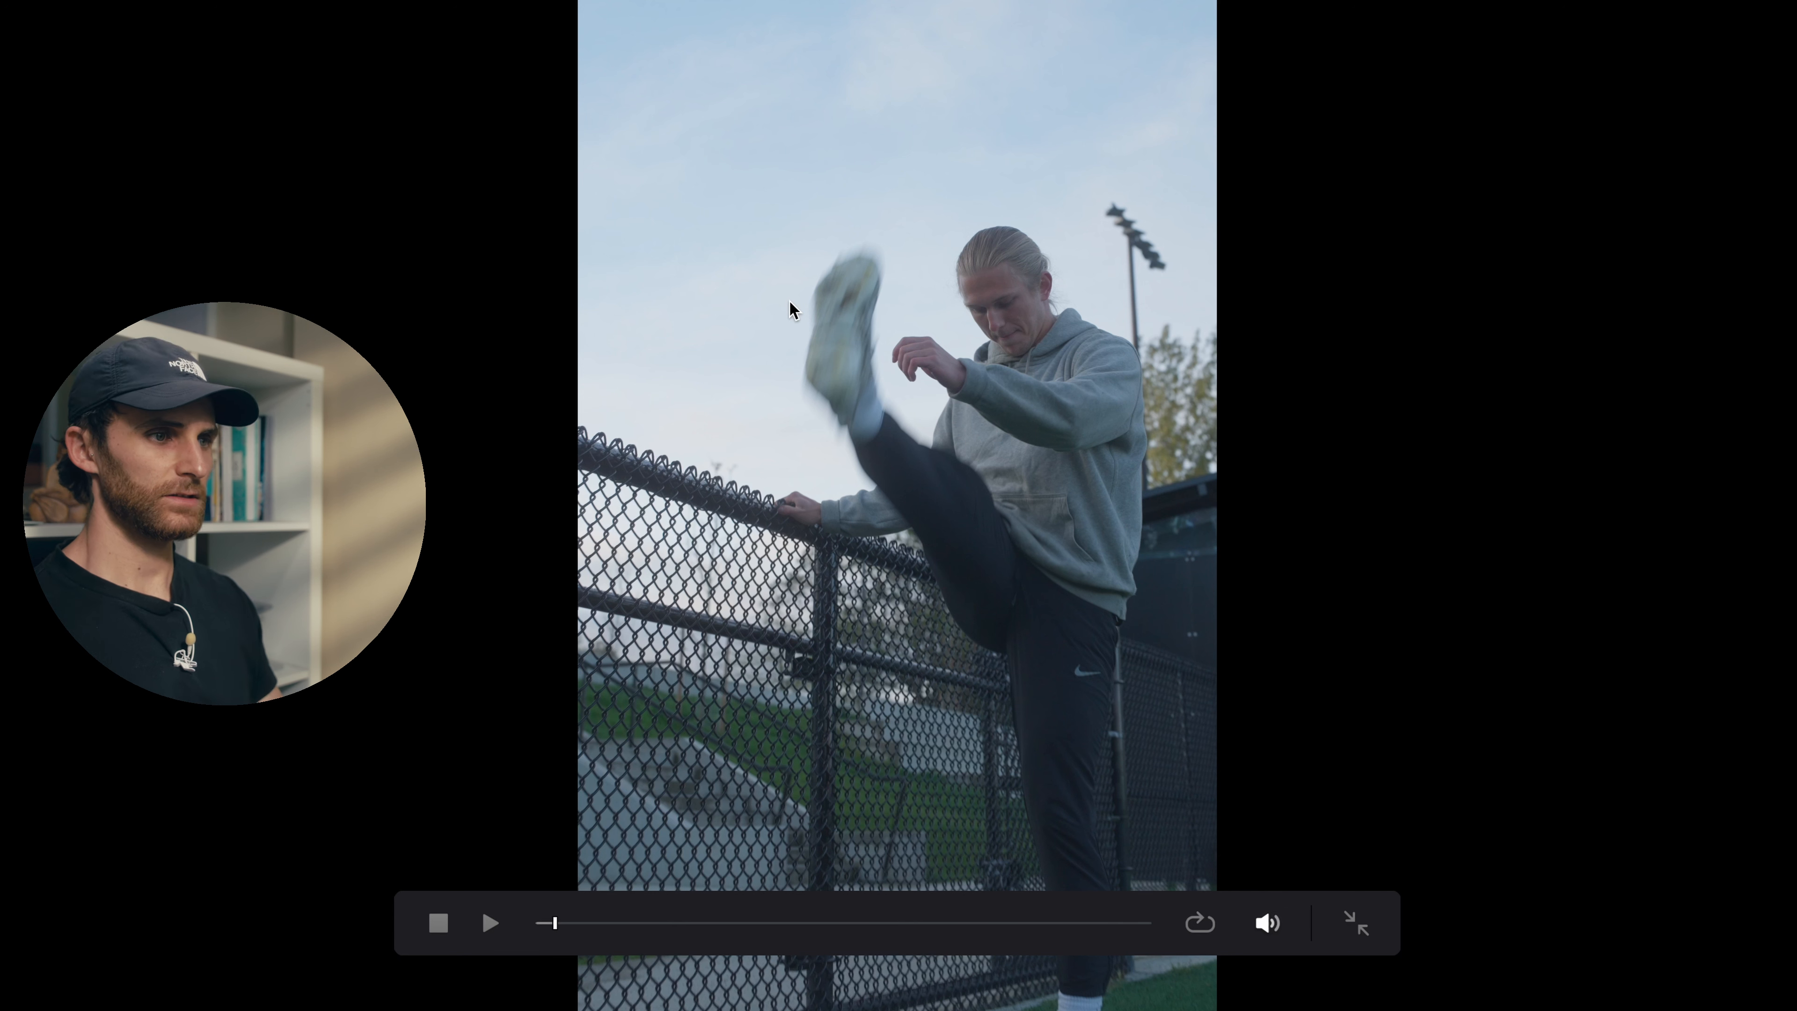